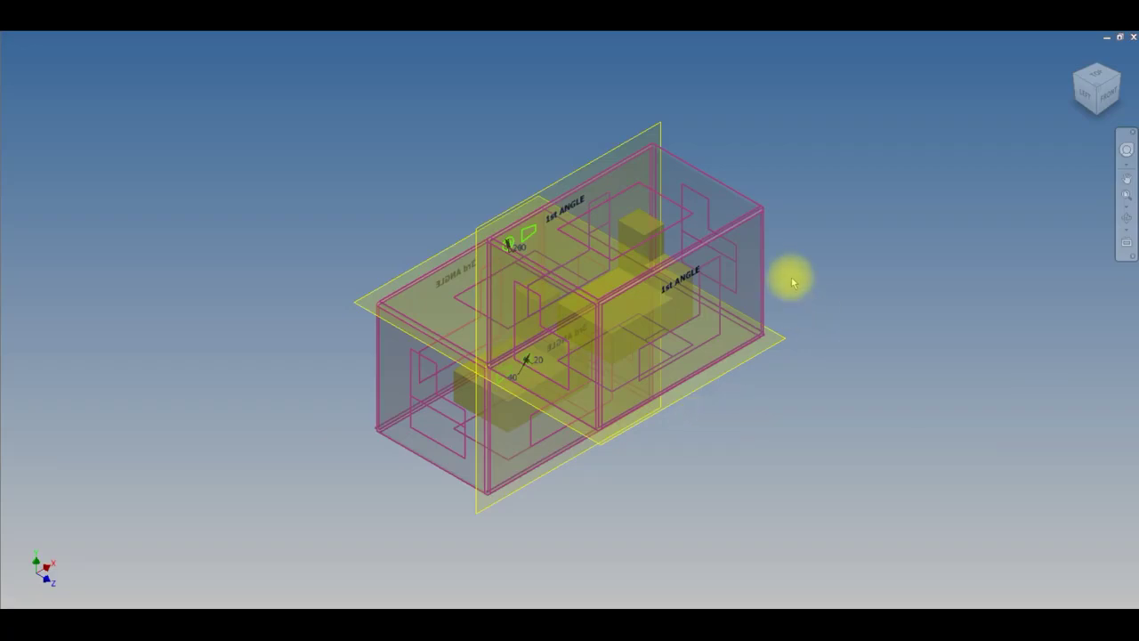
- Examine the two projection boxes and the crossing horizontal and vertical planes, orbiting around their left side
left_click(700, 401)
middle_click_drag(699, 400, 770, 428, "shift")
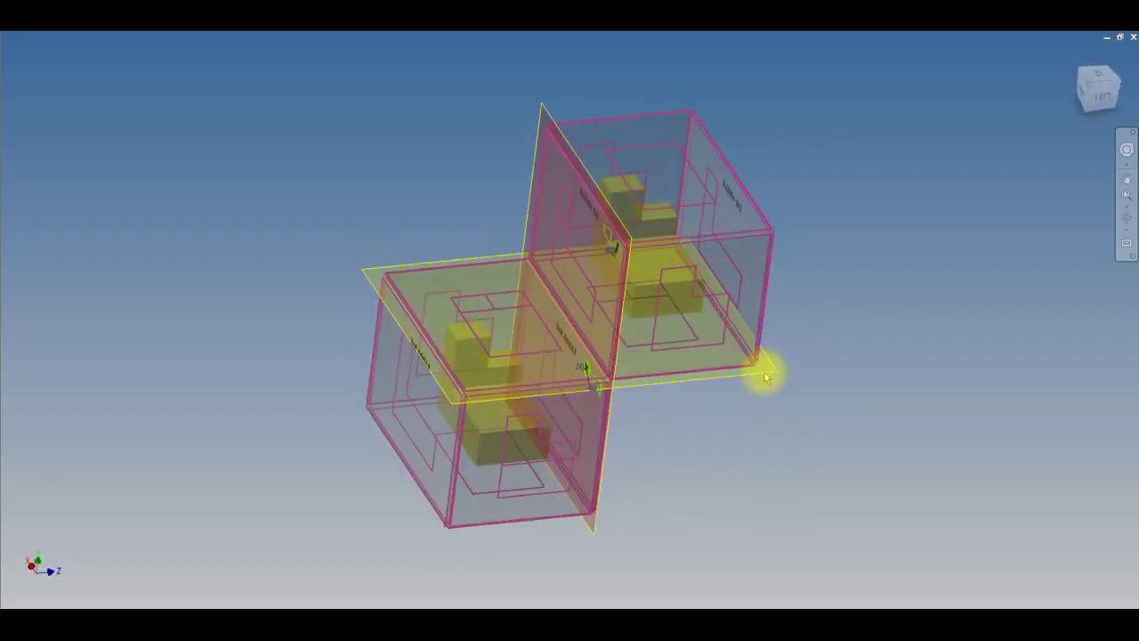
middle_click_drag(767, 375, 728, 360, "shift")
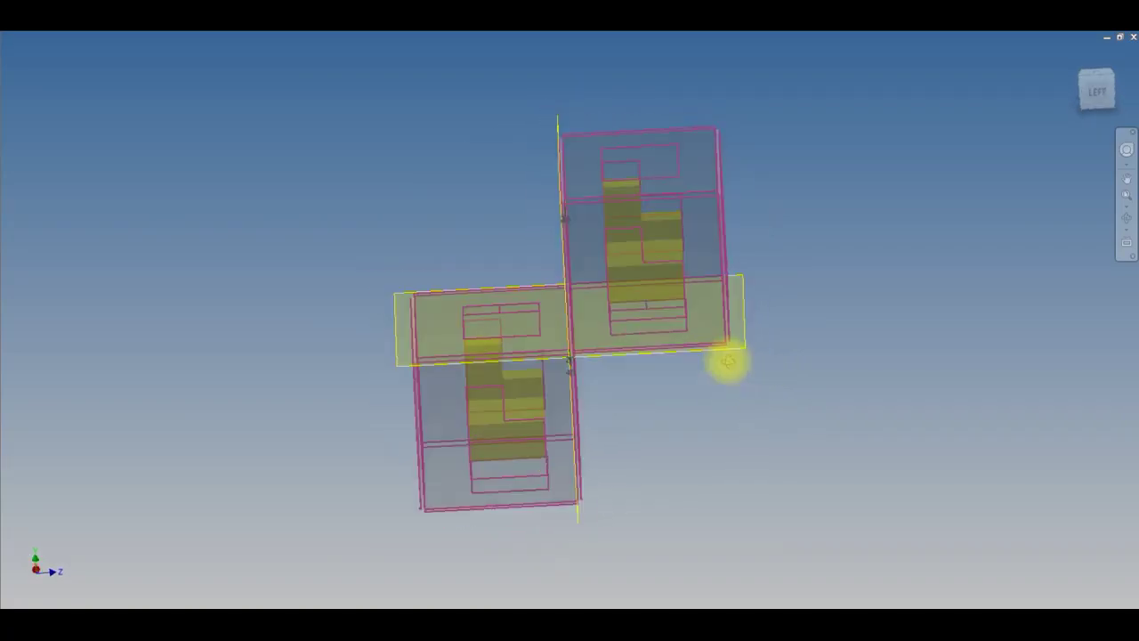
key("F4")
middle_click_drag(700, 380, 671, 321, "shift")
key("F4")
middle_click_drag(659, 225, 655, 246, "shift")
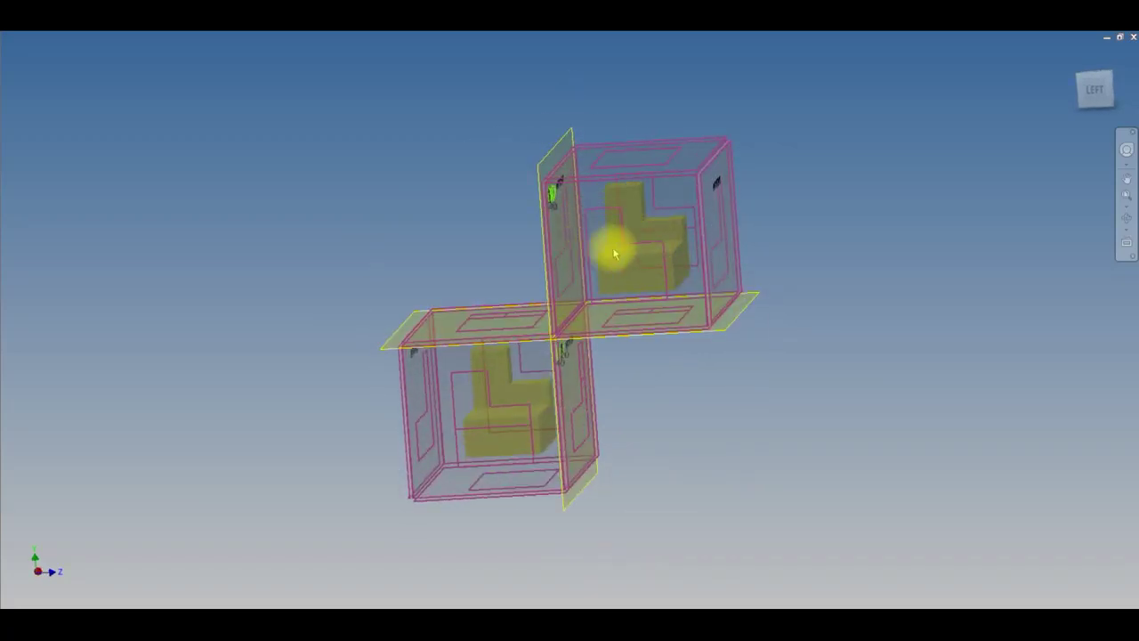
middle_click_drag(617, 247, 686, 297, "shift")
middle_click_drag(549, 433, 633, 401, "shift")
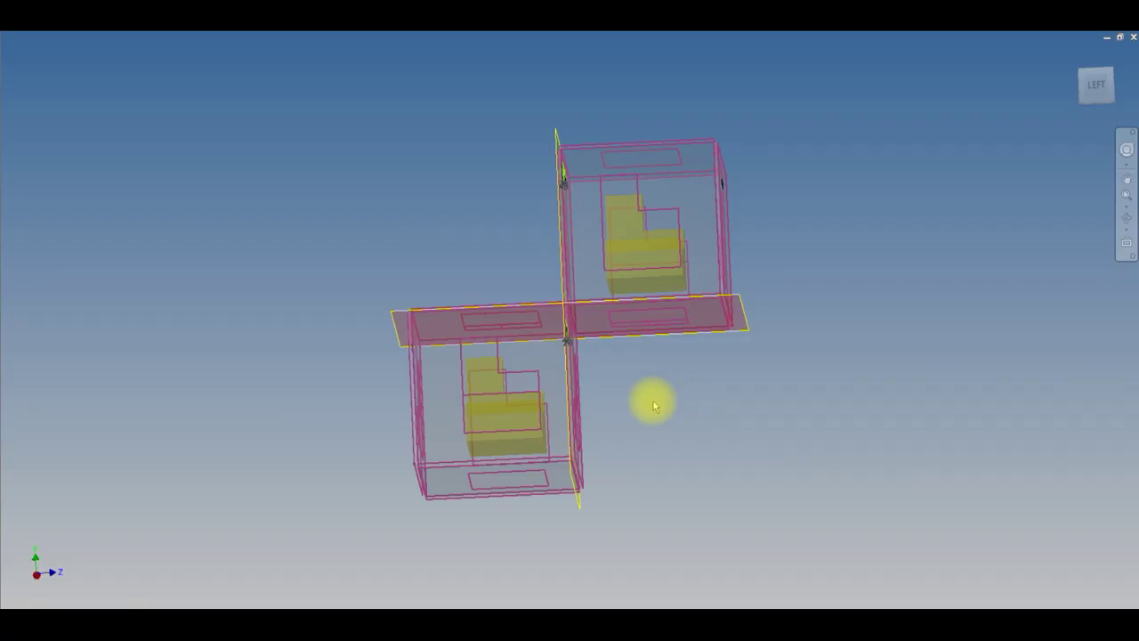
mouse_move(654, 407)
middle_mouse_down("shift")
mouse_move(651, 386)
mouse_move(656, 448)
mouse_move(665, 415)
middle_mouse_up("shift")
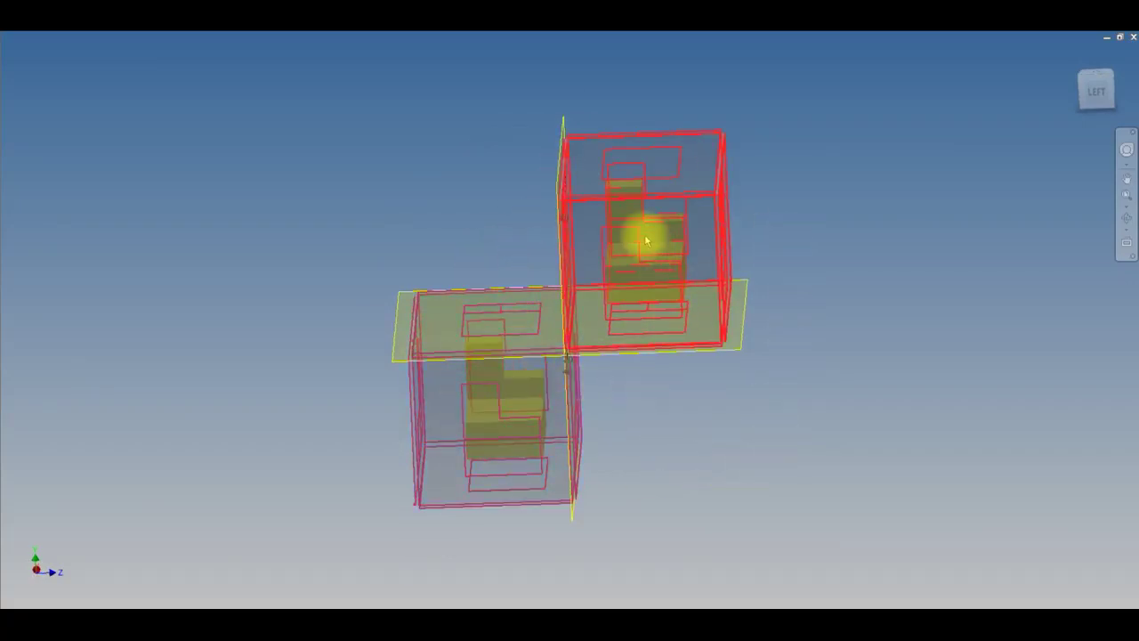
- Compare the 1st ANGLE and 3rd ANGLE boxes from the left and back, on either side of the crossing planes
left_click(483, 445)
middle_click_drag(641, 419, 630, 304, "shift")
left_click(628, 402)
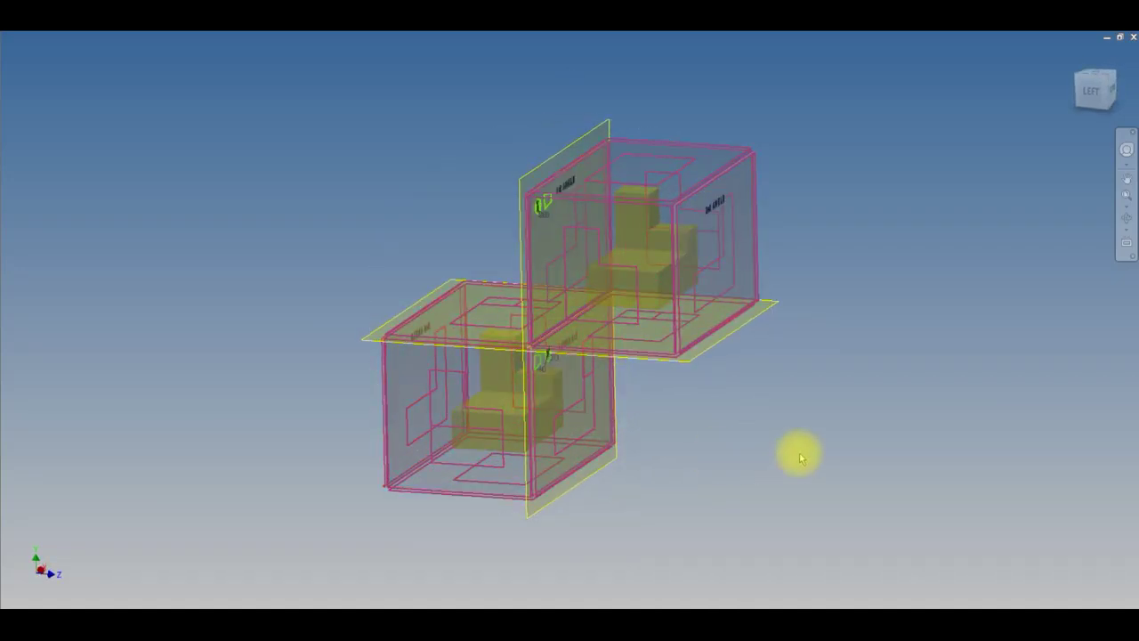
middle_click_drag(700, 453, 501, 491, "shift")
middle_click_drag(683, 281, 686, 444, "shift")
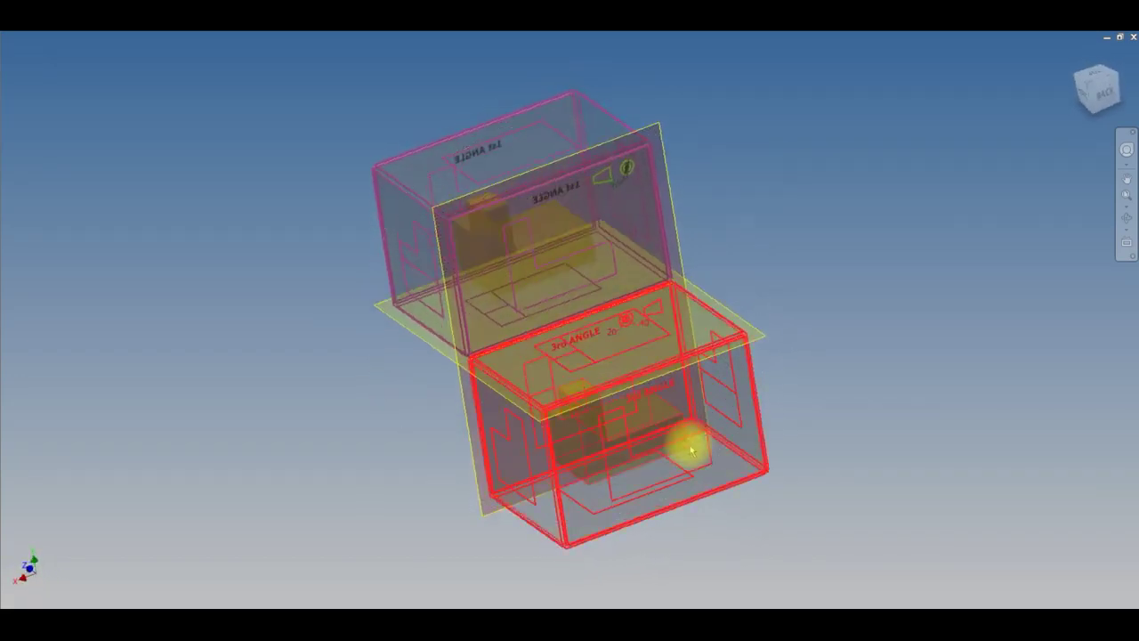
middle_click_drag(752, 420, 605, 381, "shift")
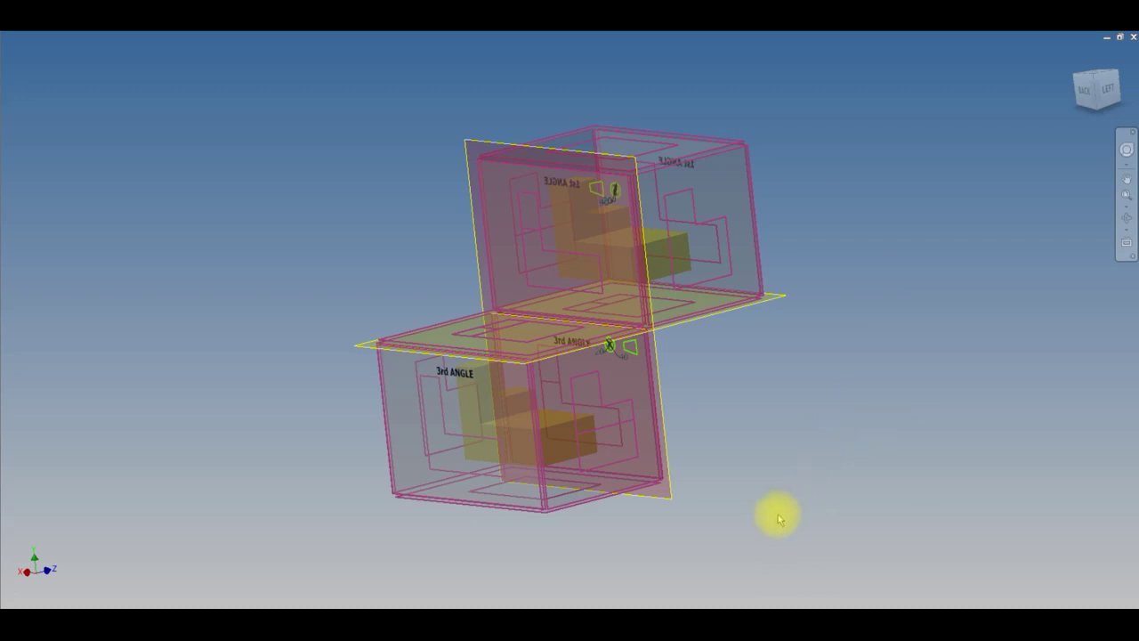
key("F4")
left_click_drag(699, 458, 832, 475)
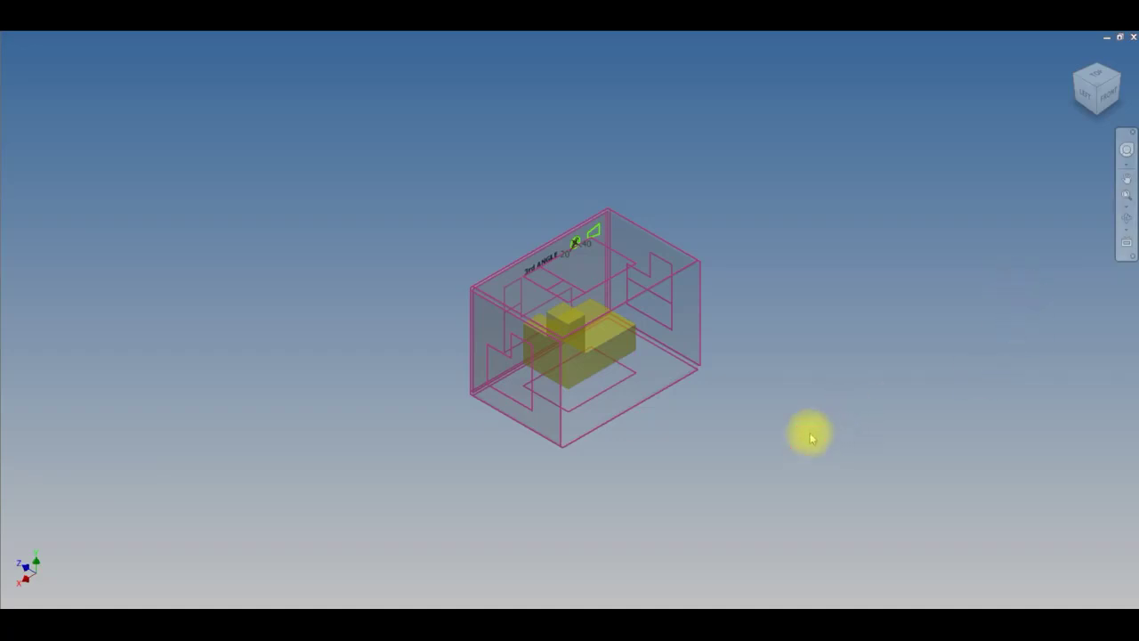
- Inspect the stepped part inside the 3rd ANGLE box from the front, right and back
key("F4")
mouse_move(608, 381)
middle_mouse_down("shift")
mouse_move(580, 371)
mouse_move(579, 412)
mouse_move(599, 422)
mouse_move(673, 397)
mouse_move(600, 328)
mouse_move(635, 419)
mouse_move(616, 398)
middle_mouse_up("shift")
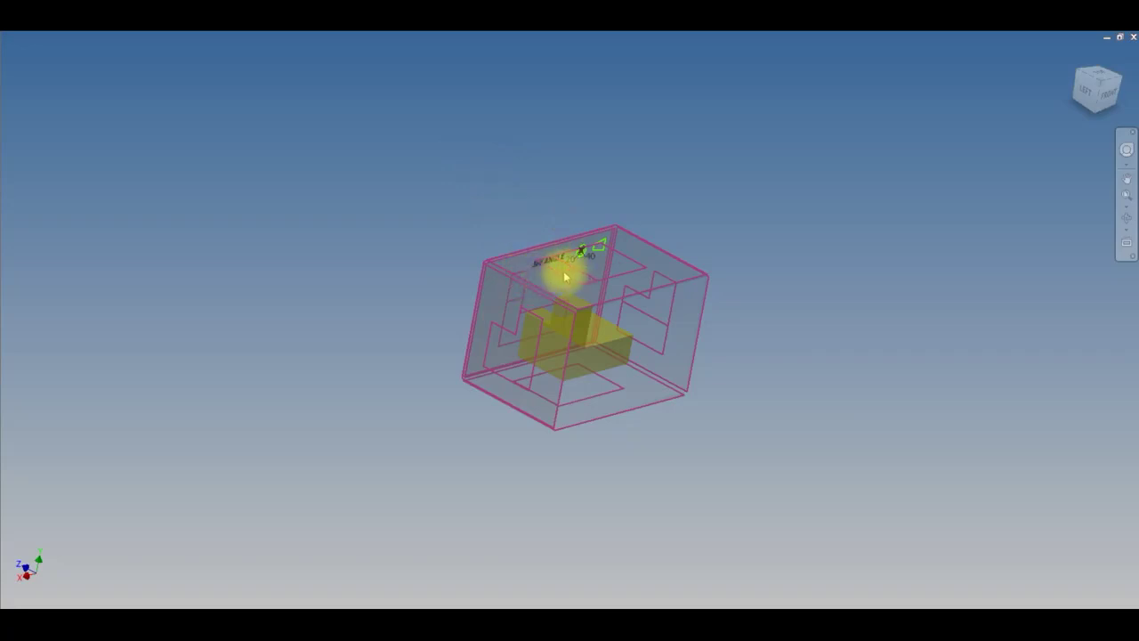
middle_click_drag(565, 276, 607, 318, "shift")
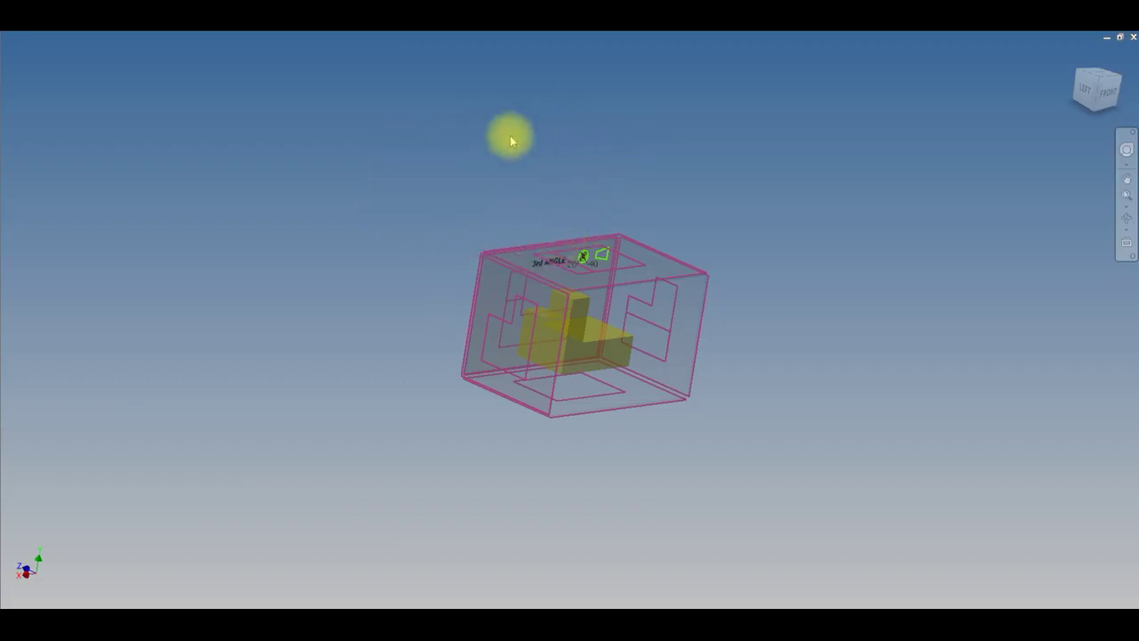
mouse_move(630, 414)
left_mouse_down()
mouse_move(581, 409)
mouse_move(575, 394)
mouse_move(616, 387)
mouse_move(618, 421)
left_mouse_up()
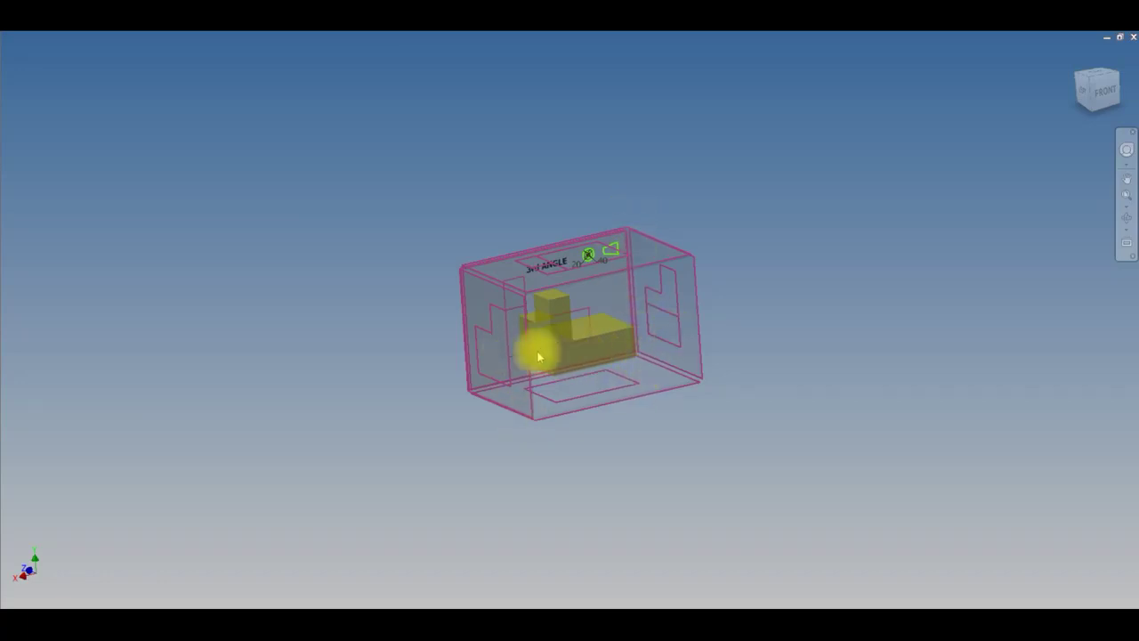
left_click_drag(588, 299, 569, 290)
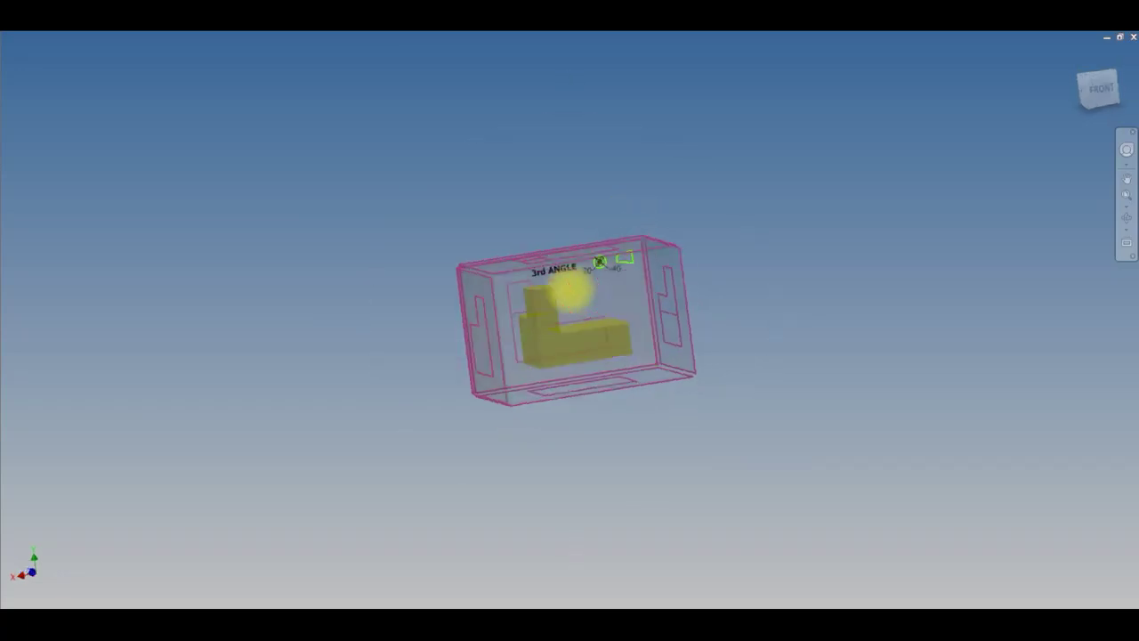
left_click_drag(613, 332, 460, 338)
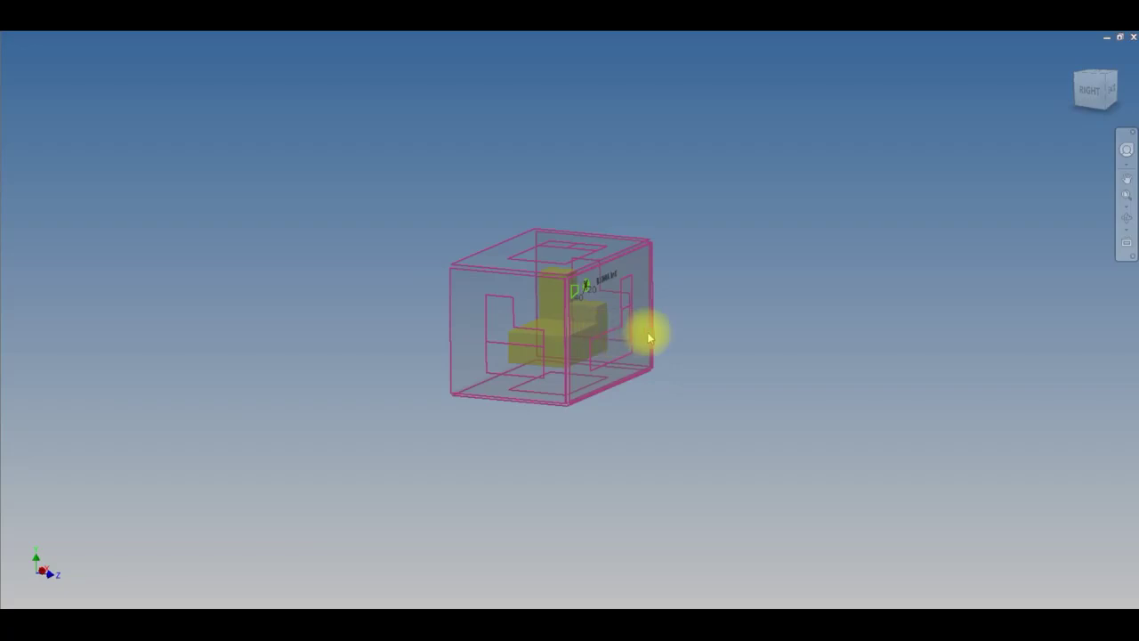
left_click_drag(653, 324, 596, 326)
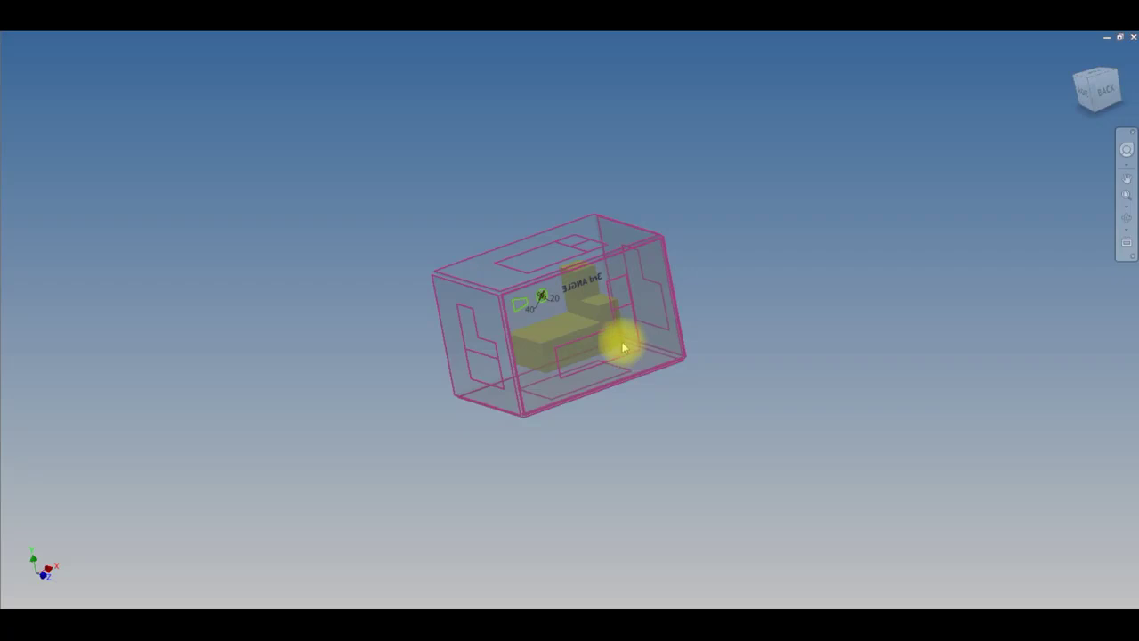
- Examine the outlines projected onto the 3rd ANGLE box's faces up close from the back, left and above
scroll(610, 335, "up", 3)
scroll(609, 336, "up", 3)
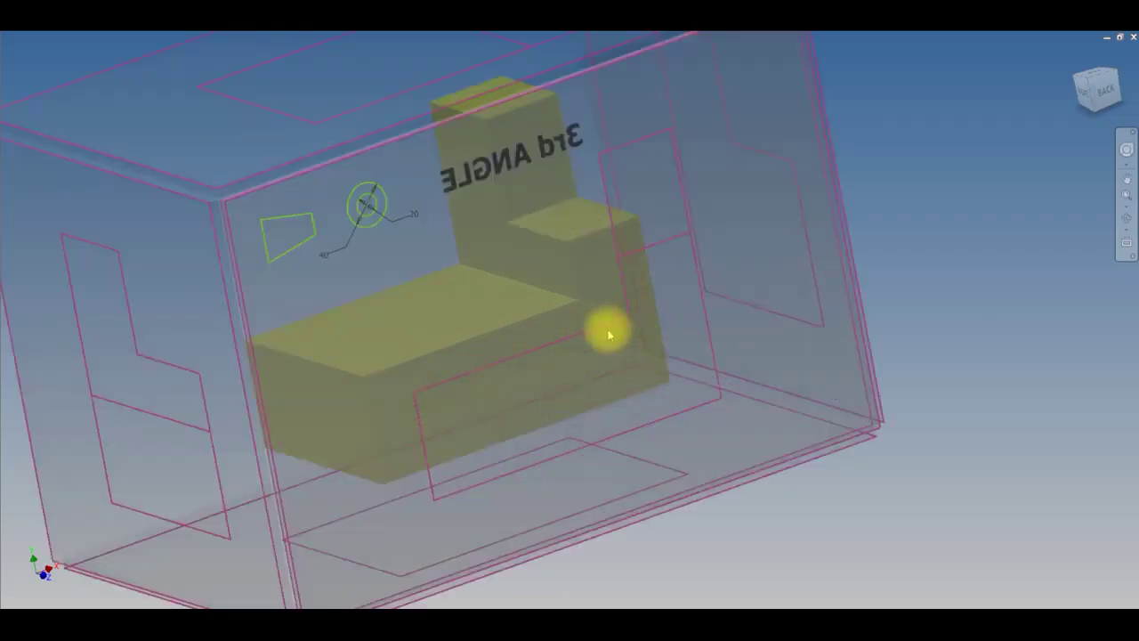
scroll(609, 336, "down", 3)
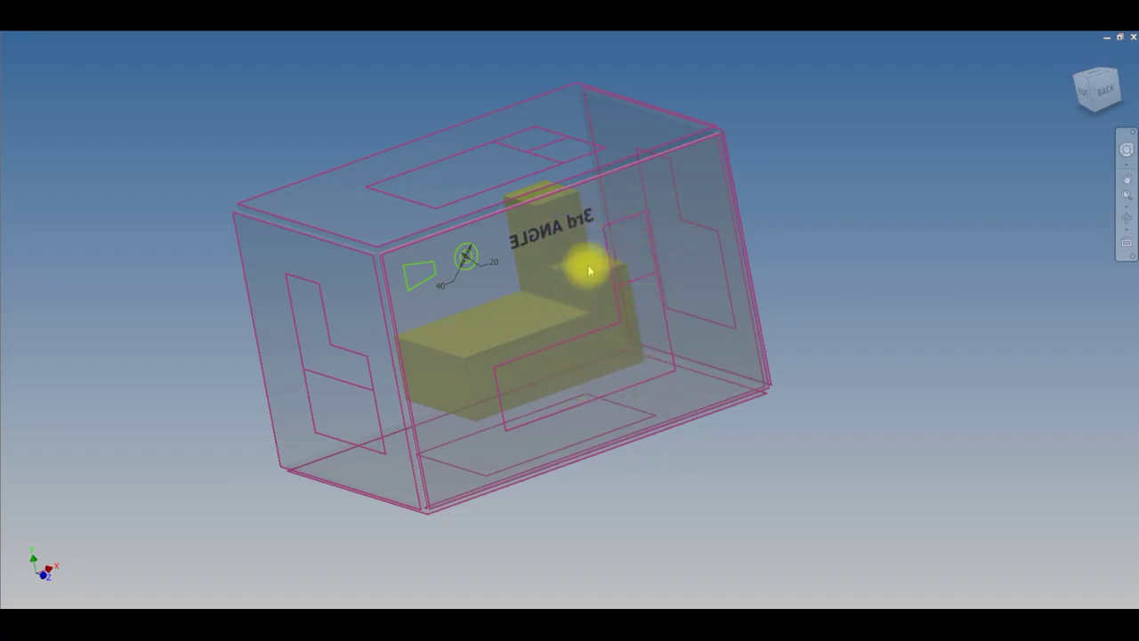
mouse_move(566, 338)
middle_mouse_down("shift")
mouse_move(583, 338)
mouse_move(568, 336)
middle_mouse_up("shift")
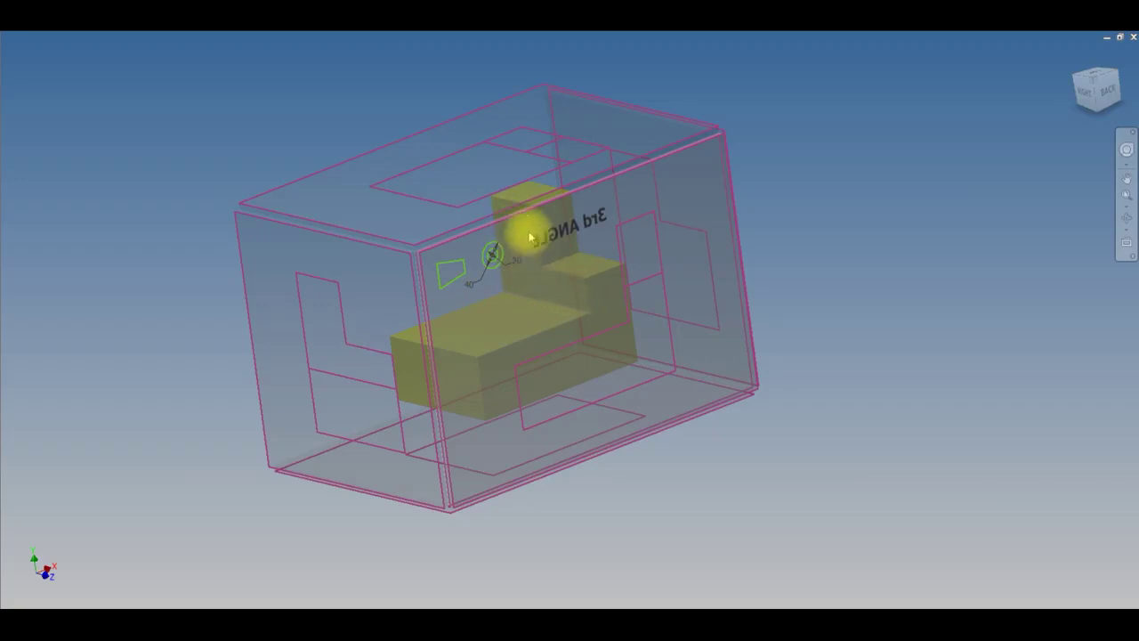
middle_click_drag(582, 359, 495, 427, "shift")
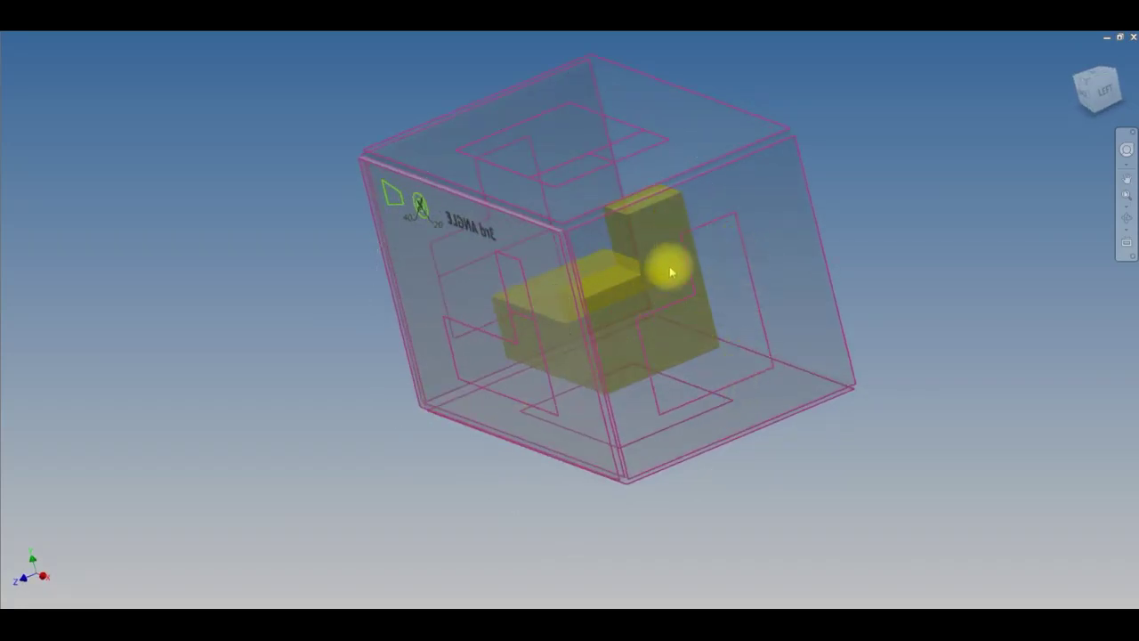
middle_click_drag(649, 326, 664, 297, "shift")
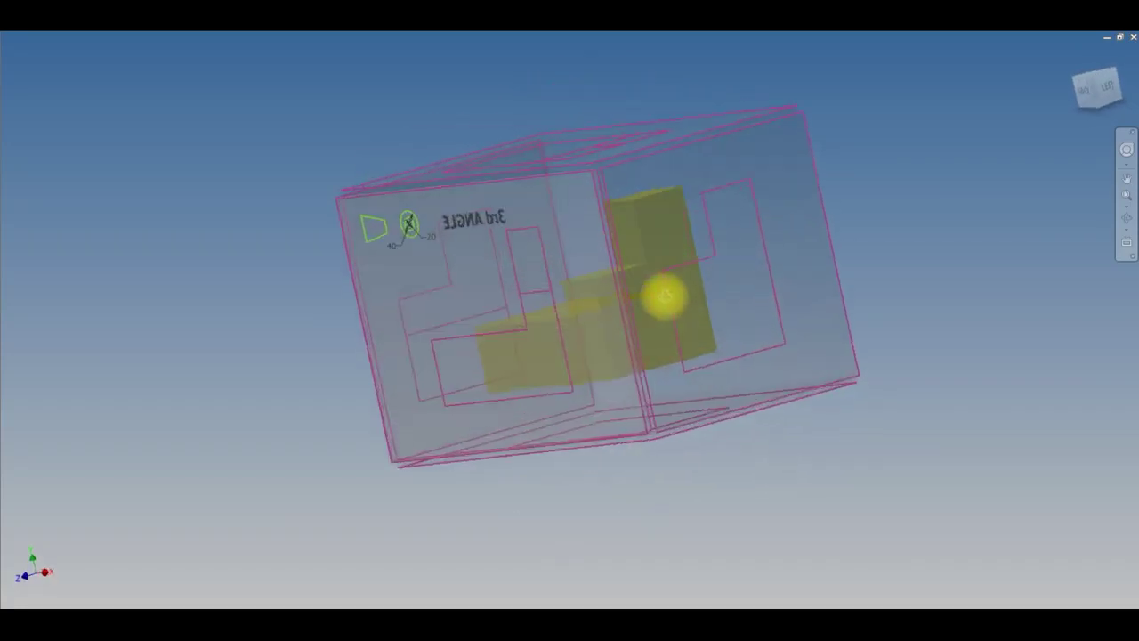
middle_click_drag(739, 297, 819, 460, "shift")
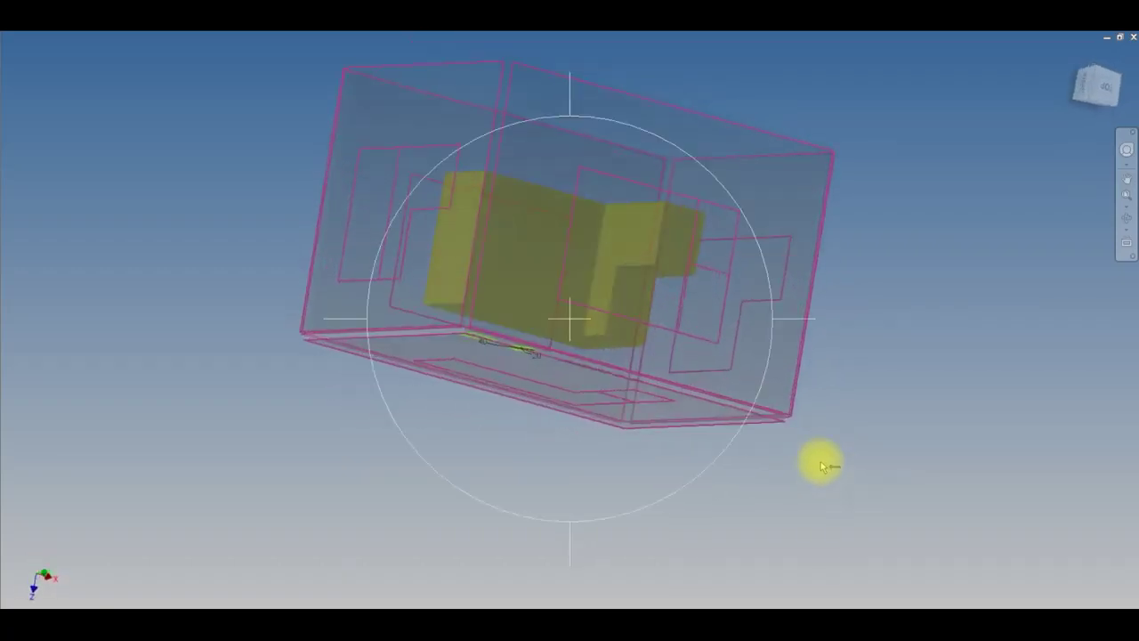
mouse_move(632, 249)
middle_mouse_down("shift")
mouse_move(631, 267)
mouse_move(620, 241)
middle_mouse_up("shift")
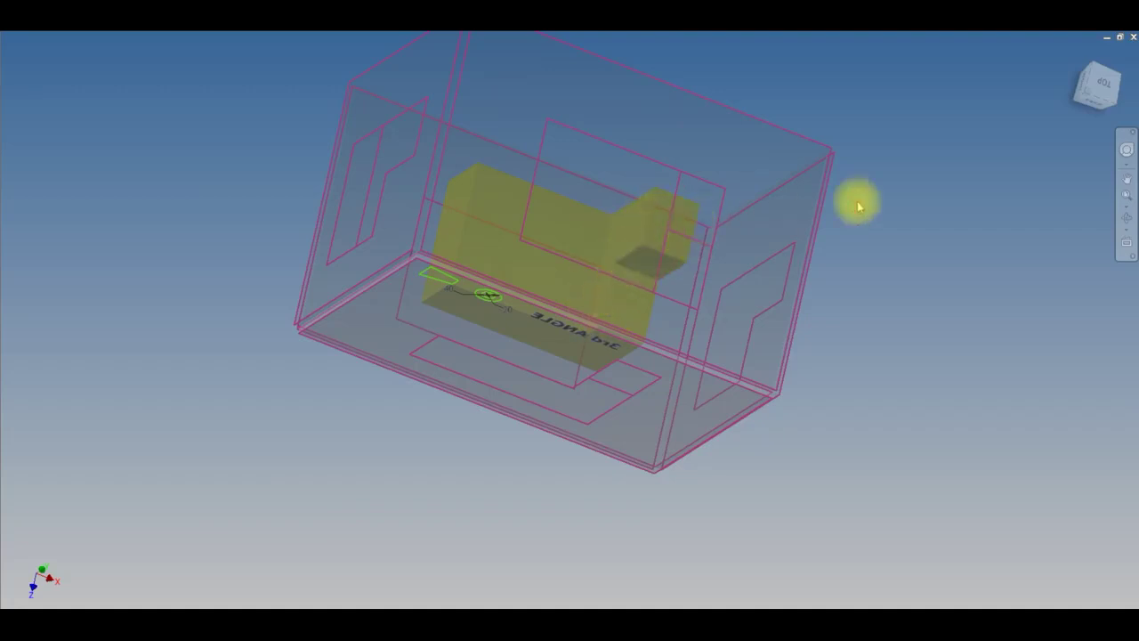
- View the 3rd ANGLE box from the top and tilt it towards the back to relate the outlines to the part's steps
left_click(1105, 85)
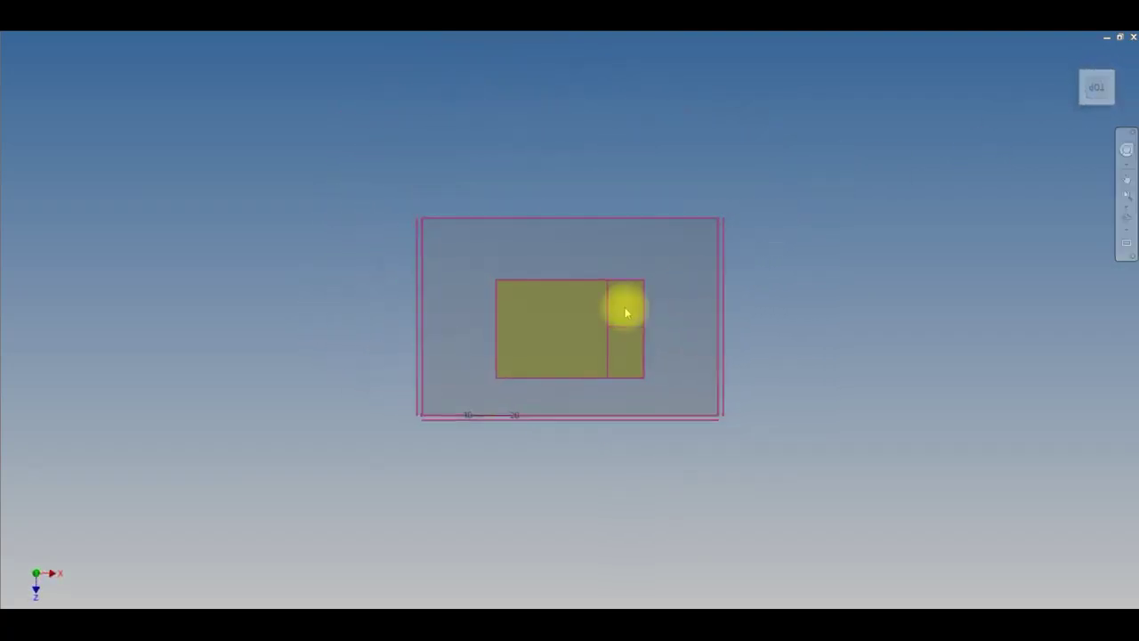
mouse_move(627, 356)
left_mouse_down()
mouse_move(646, 323)
mouse_move(635, 348)
left_mouse_up()
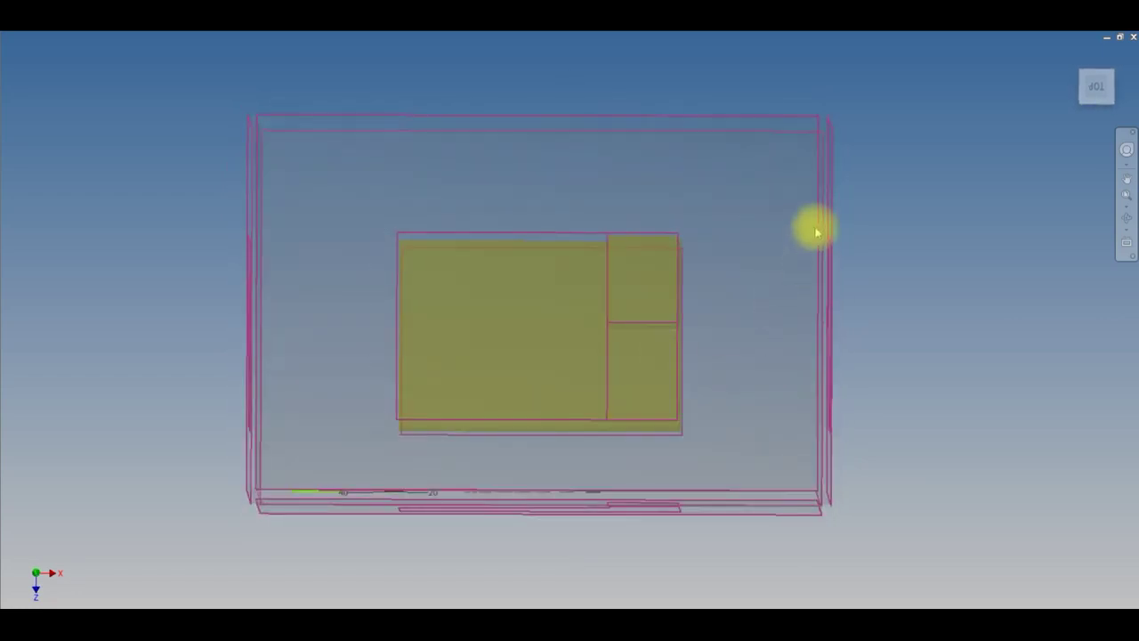
left_click(1100, 94)
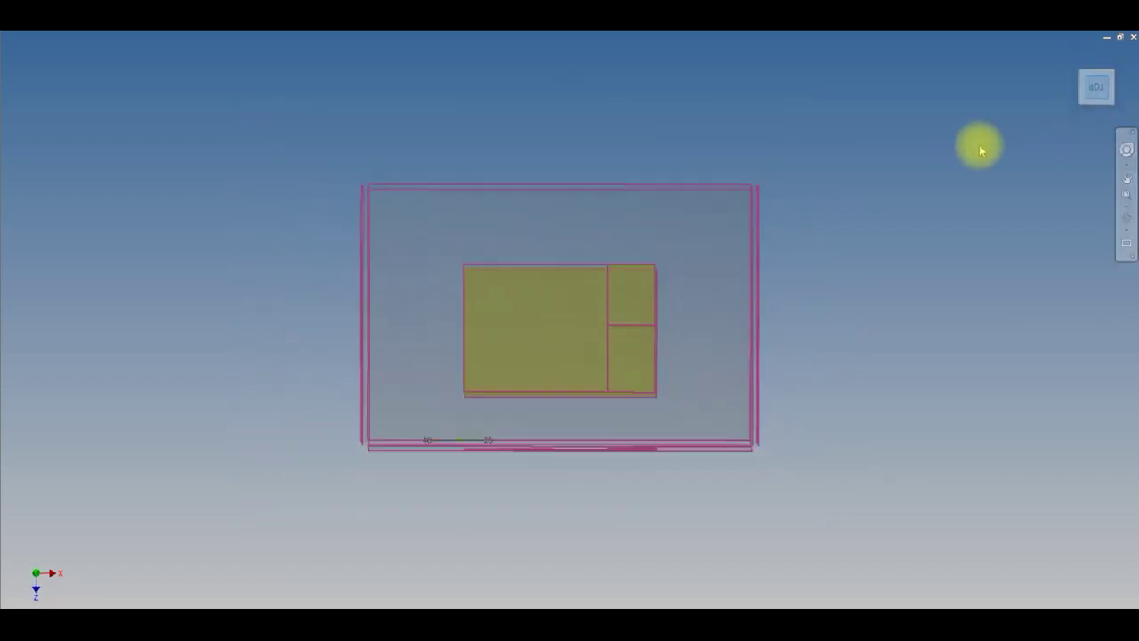
scroll(554, 341, "up", 5)
key("F4")
left_click_drag(678, 391, 684, 364)
key("F4")
left_click_drag(732, 279, 756, 262)
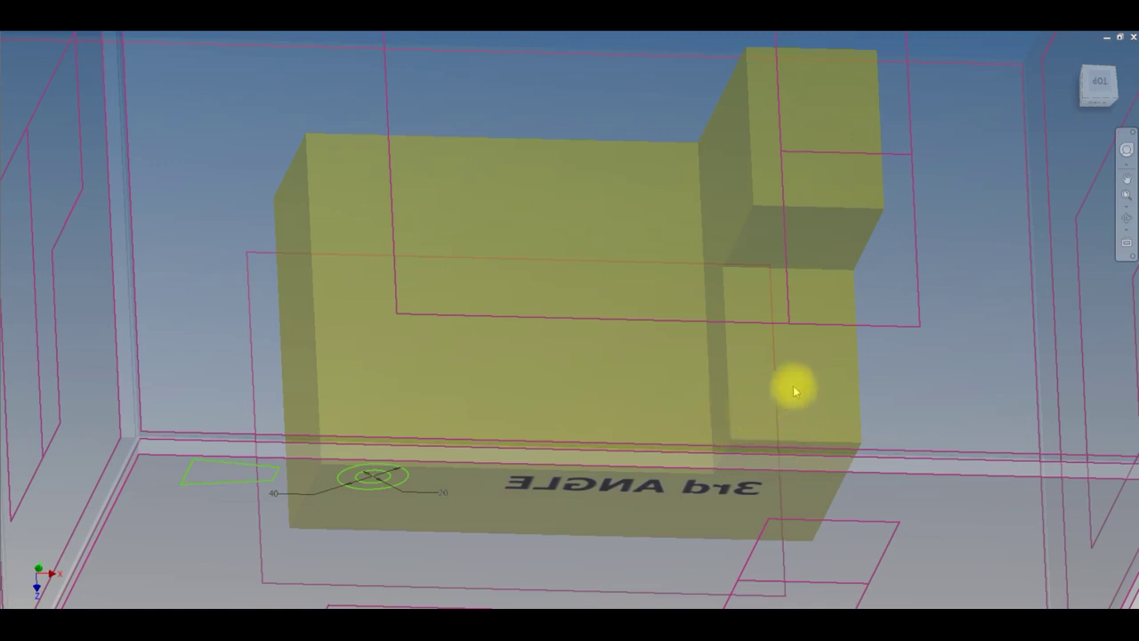
key("F4")
left_click_drag(707, 454, 707, 365)
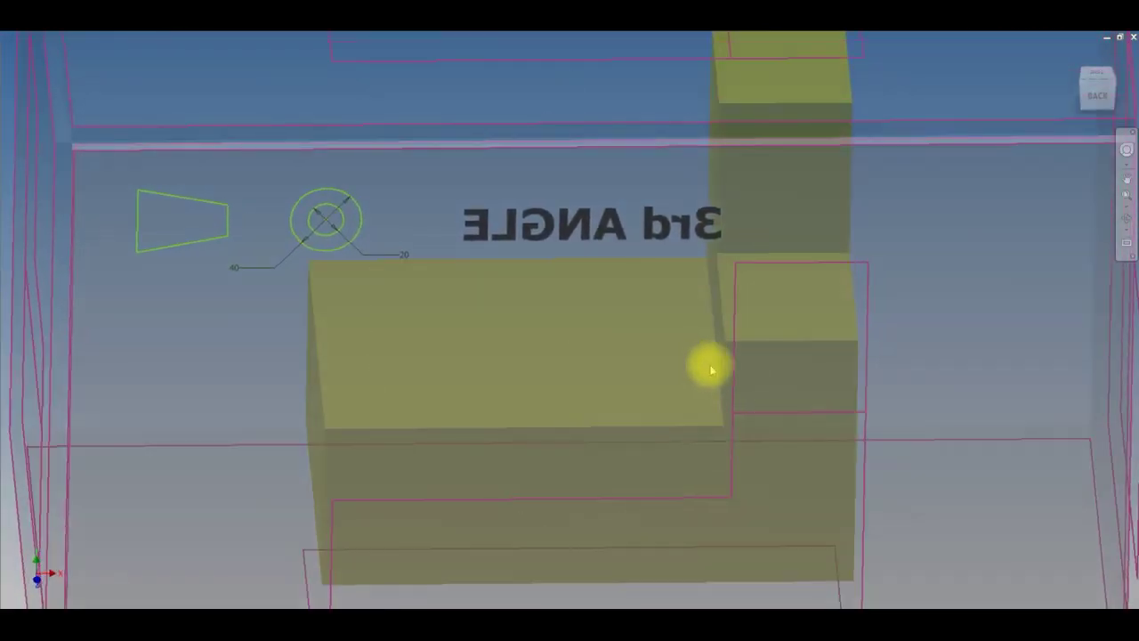
- Compare the top and back views of the 3rd ANGLE box and return to the home isometric view
left_click(1104, 75)
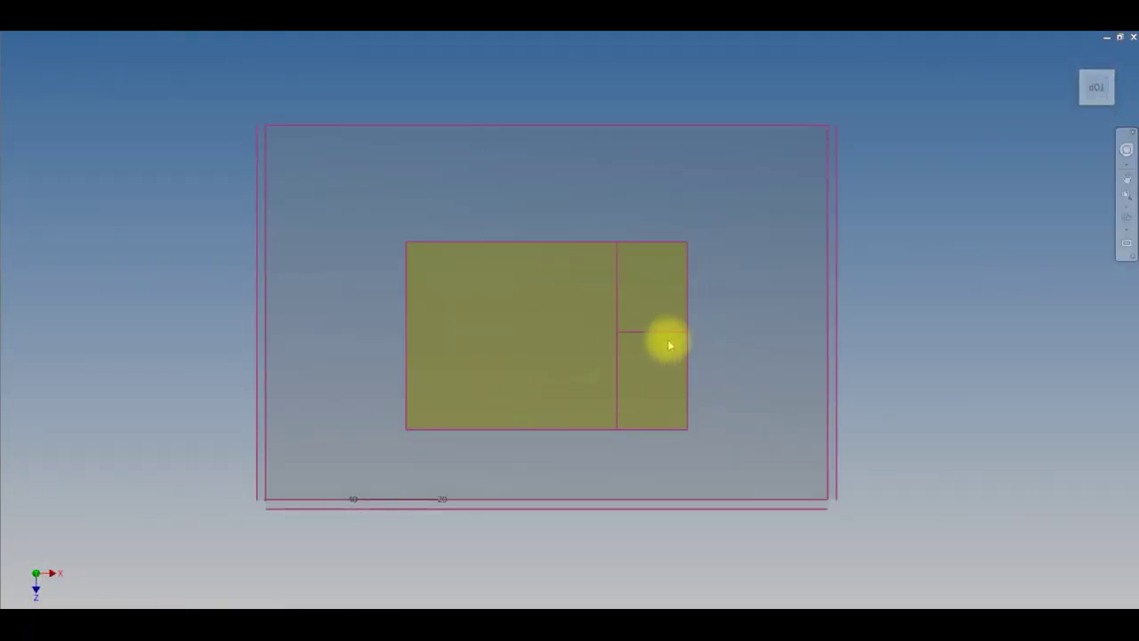
key("F4")
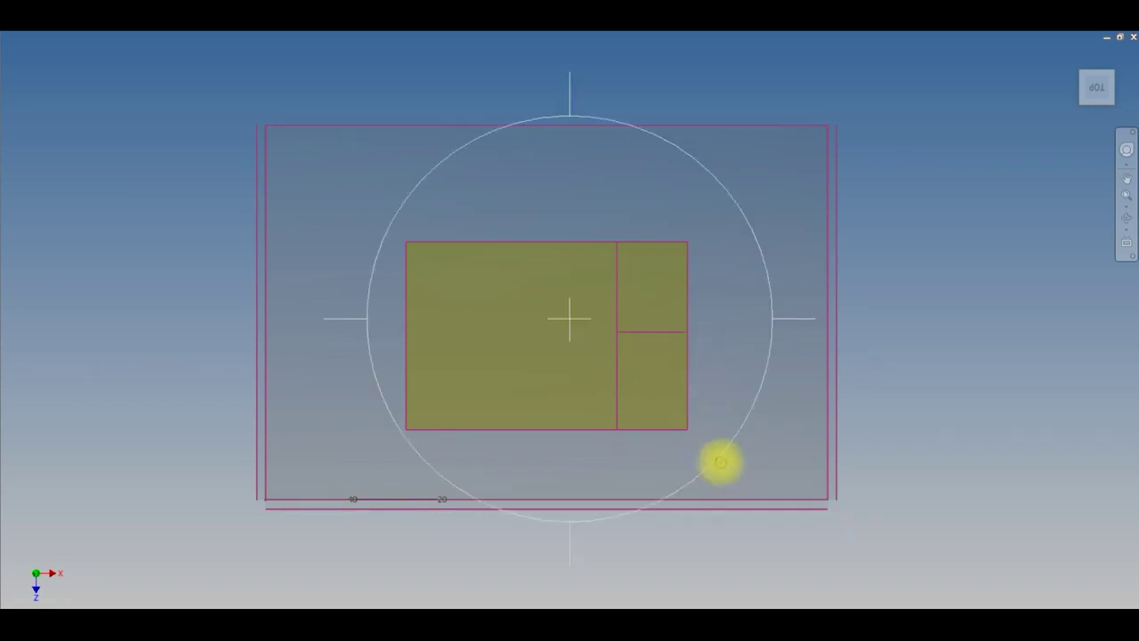
left_click(1095, 116)
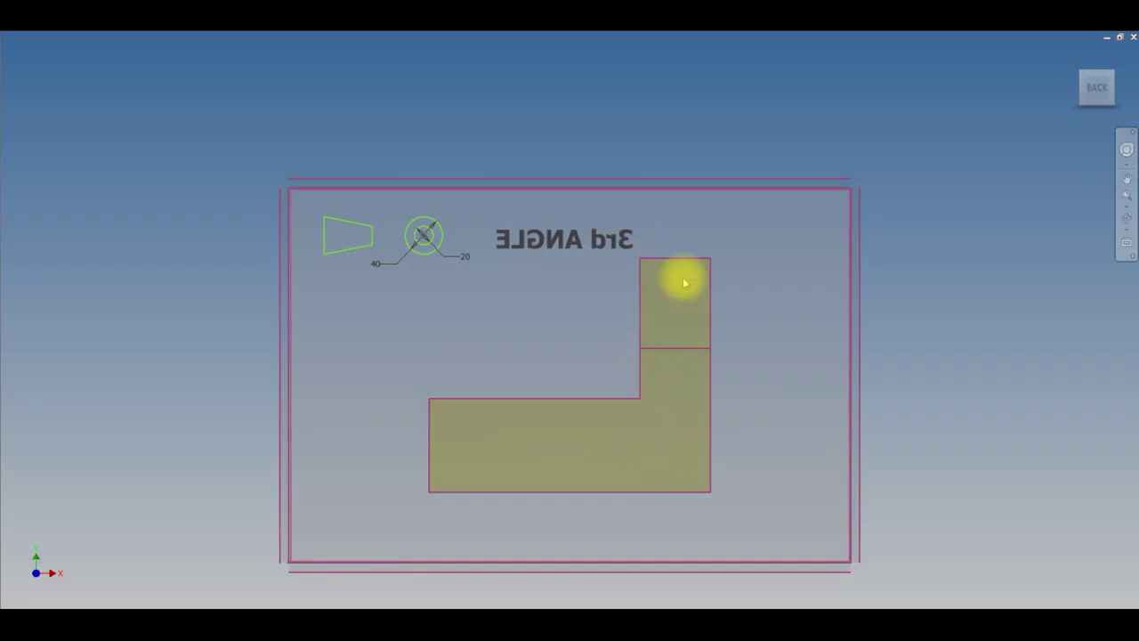
key("F4")
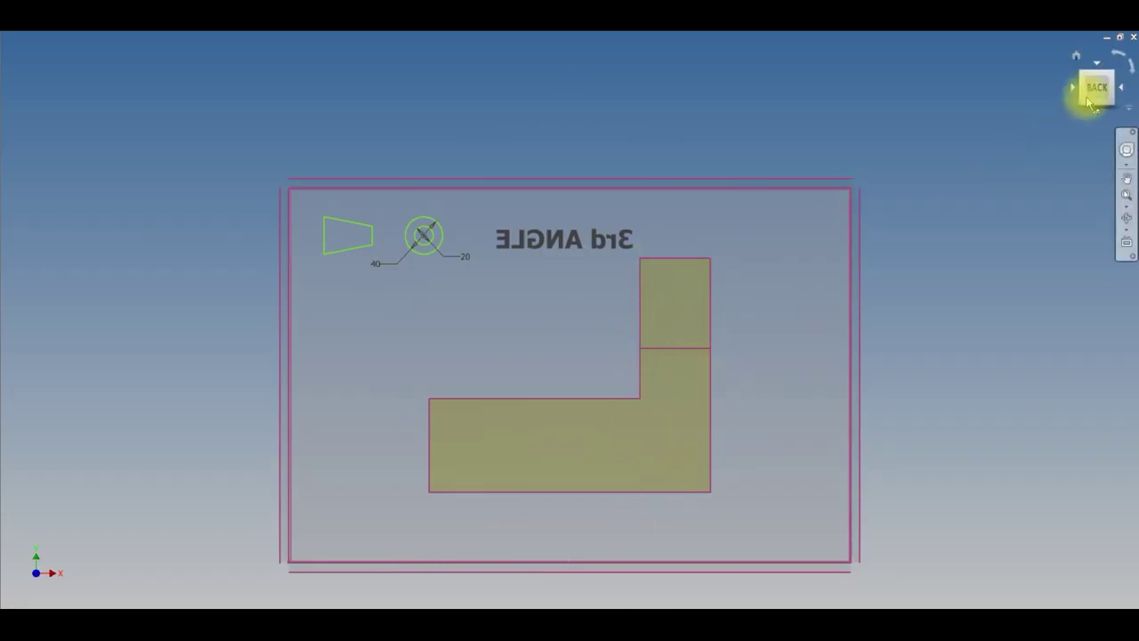
left_click(1098, 64)
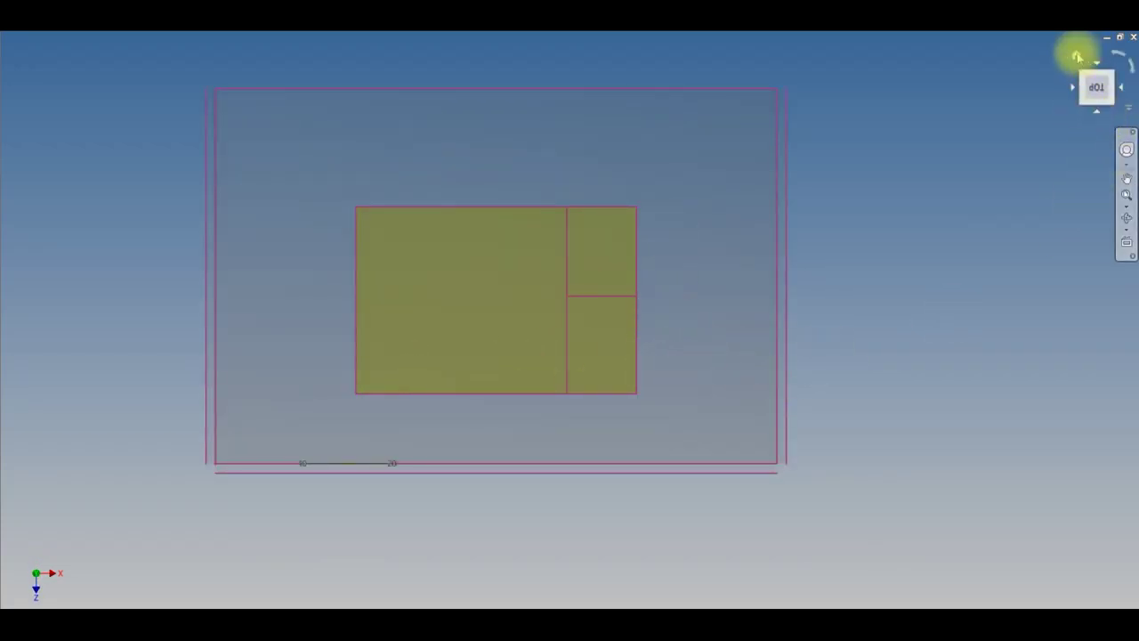
left_click(1076, 53)
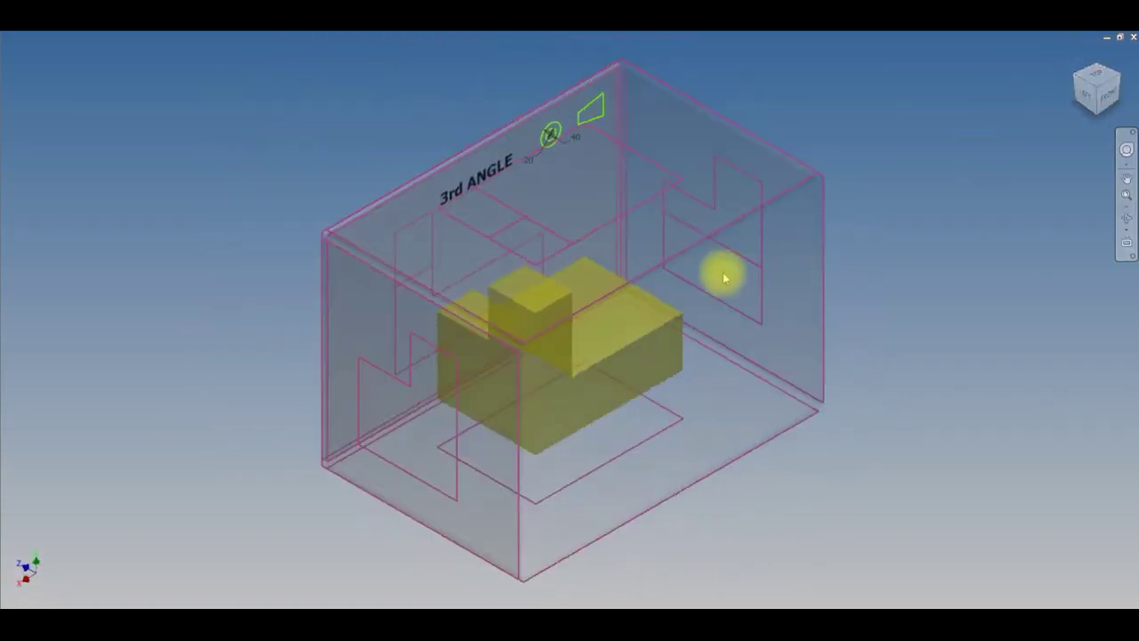
- View the unfolded 3rd ANGLE panels face-on from the back
scroll(719, 276, "up", 3)
scroll(653, 293, "down", 5)
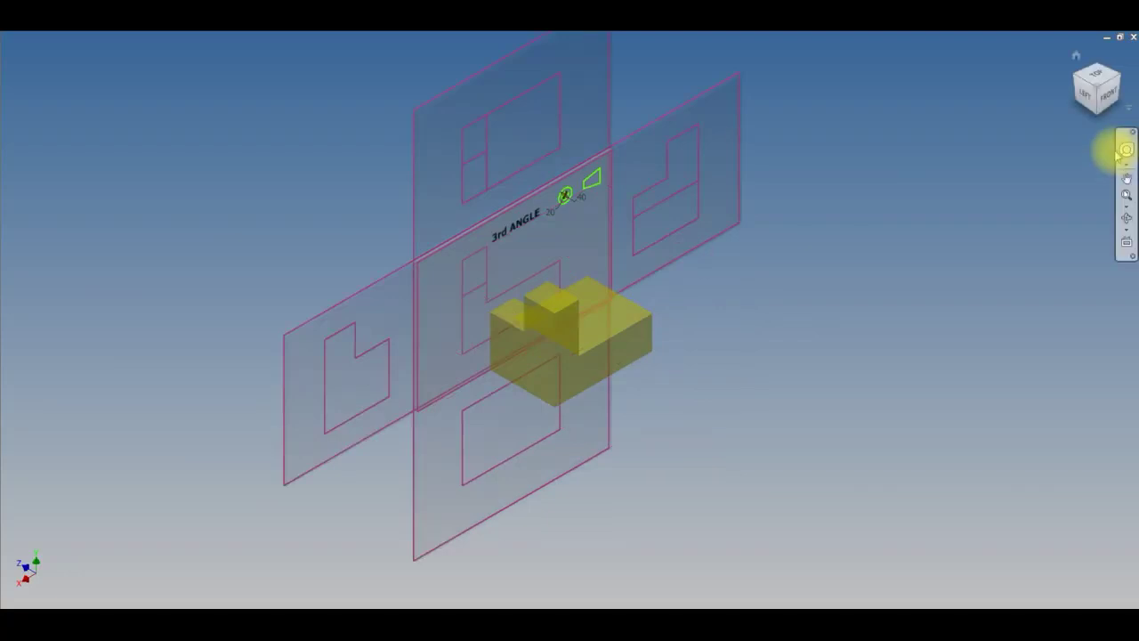
left_click(1084, 94)
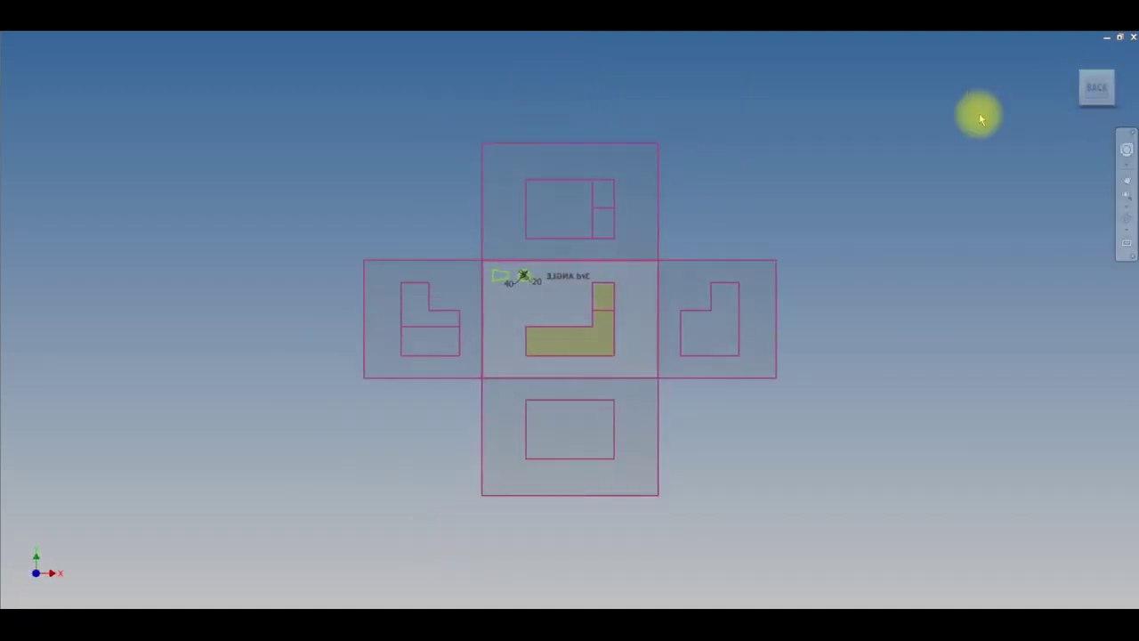
- Examine the unfolded 3rd ANGLE panels up close from the back and from an angle to compare the side outlines with the part
scroll(614, 307, "up", 3)
scroll(897, 356, "down", 3)
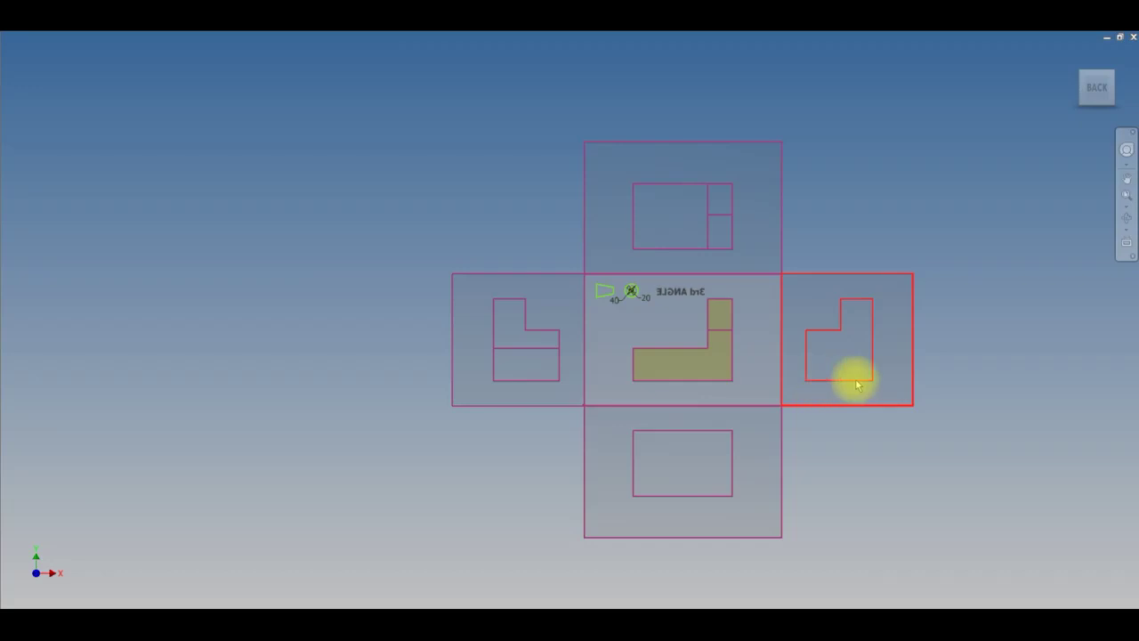
scroll(854, 381, "up", 3)
scroll(690, 367, "down", 3)
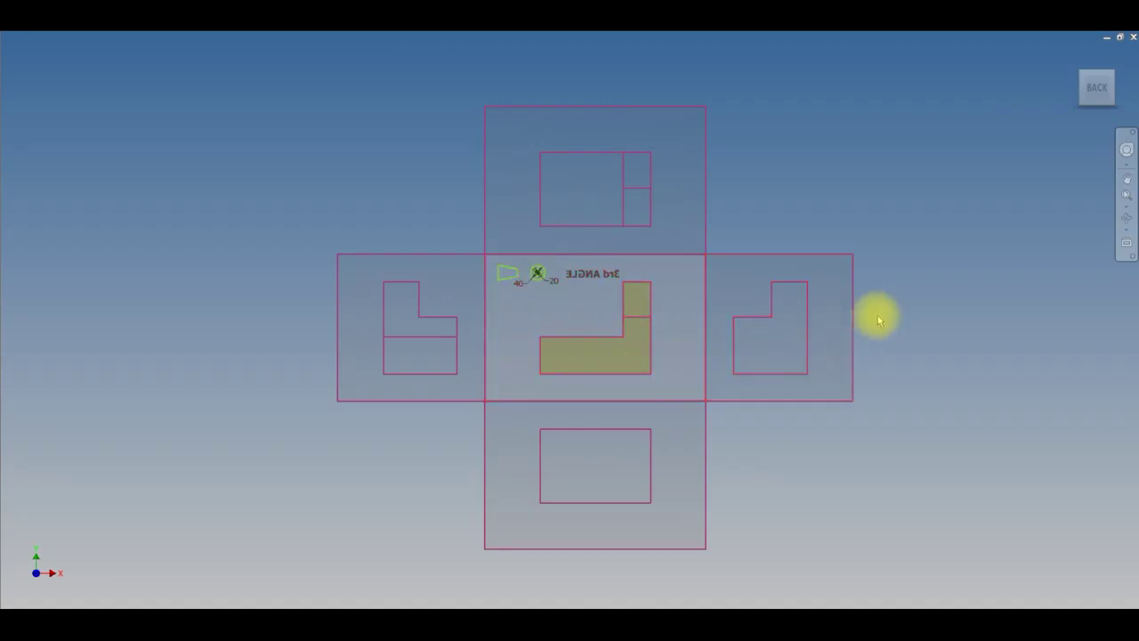
middle_click_drag(709, 356, 666, 367, "shift")
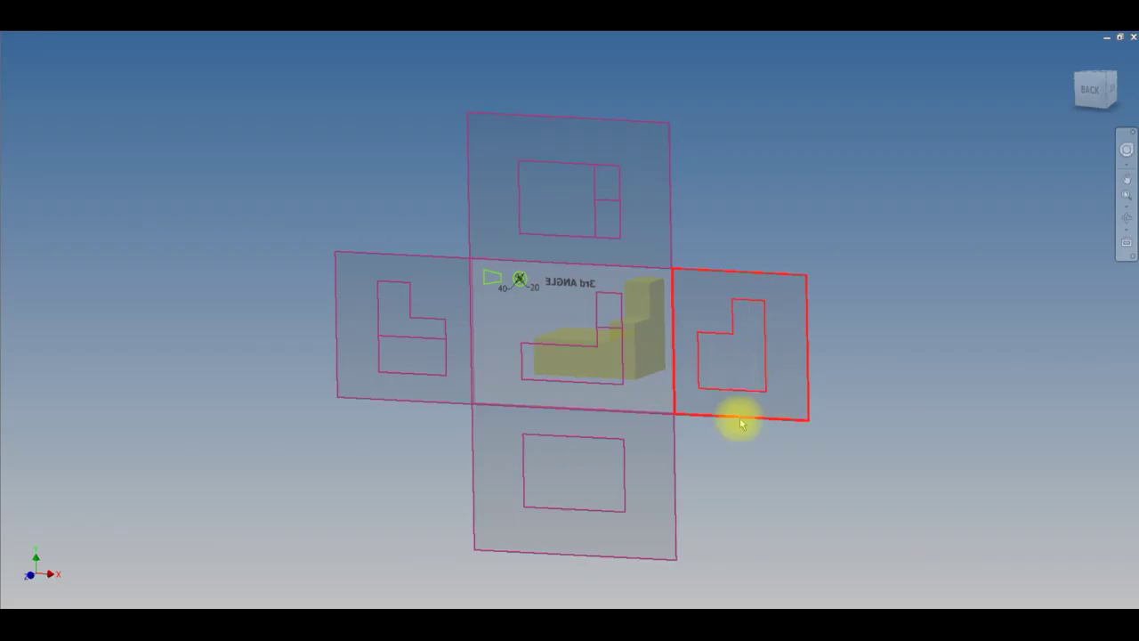
key("F4")
left_click_drag(608, 364, 674, 368)
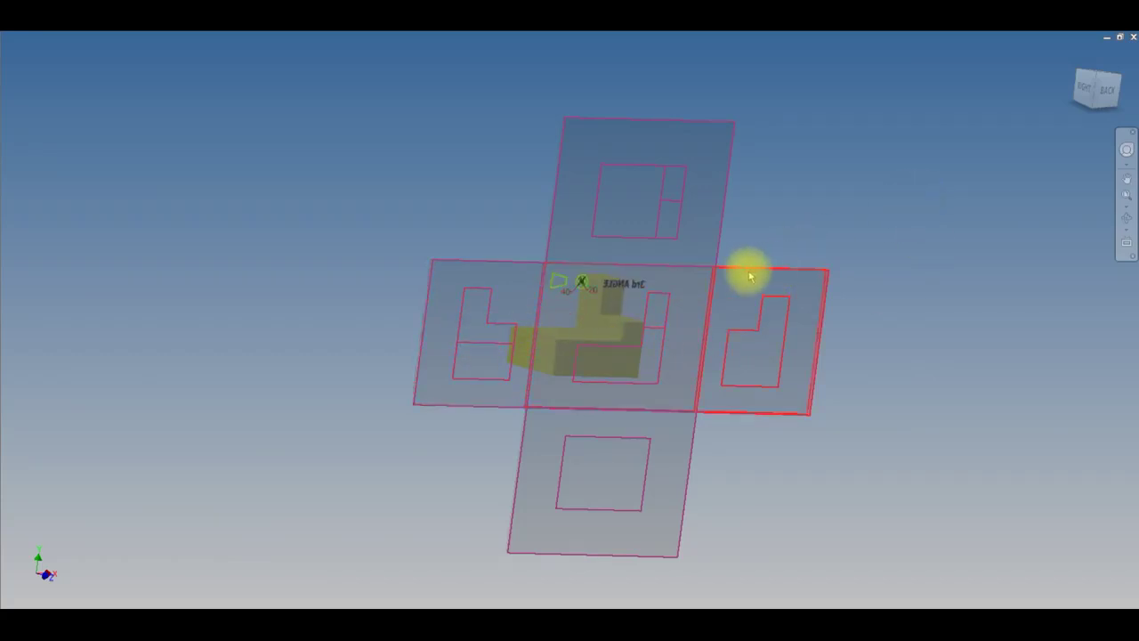
- Orbit around the unfolded 3rd ANGLE panels to relate the side outlines to the part and return to the back view
key("F4")
mouse_move(679, 372)
left_mouse_down()
mouse_move(662, 353)
mouse_move(667, 377)
left_mouse_up()
left_click_drag(461, 342, 593, 387)
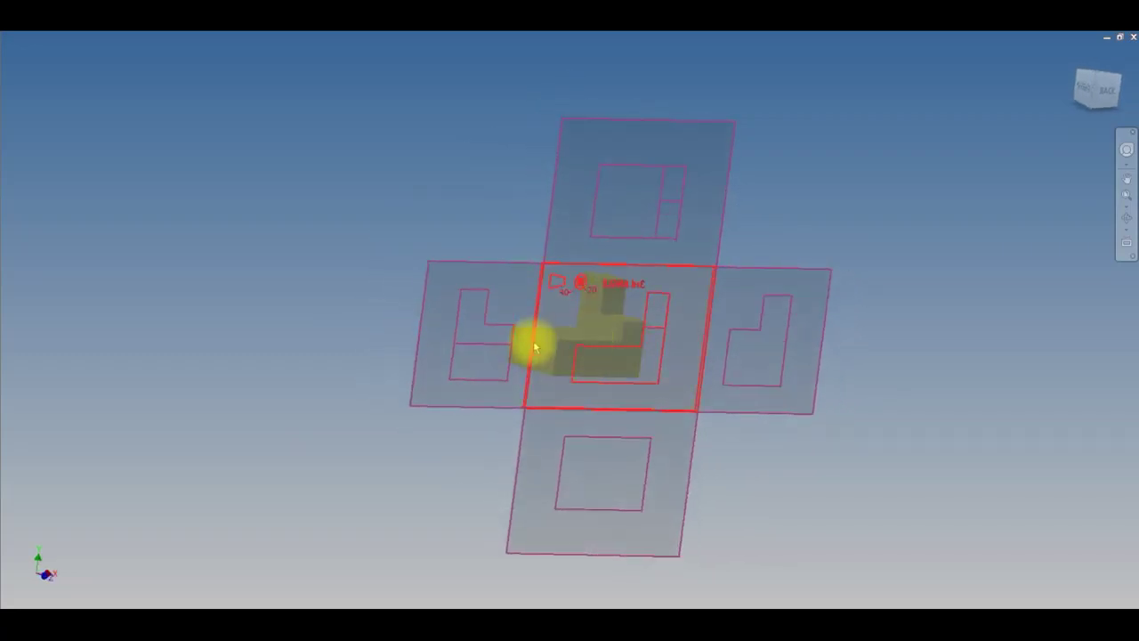
key("F4")
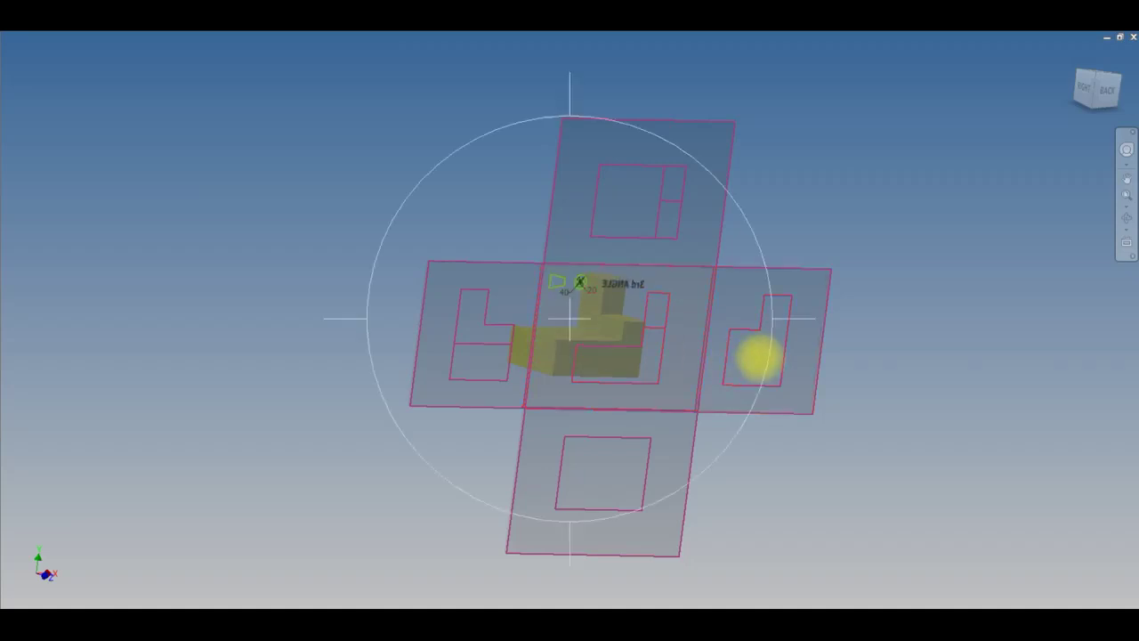
left_click_drag(733, 356, 611, 364)
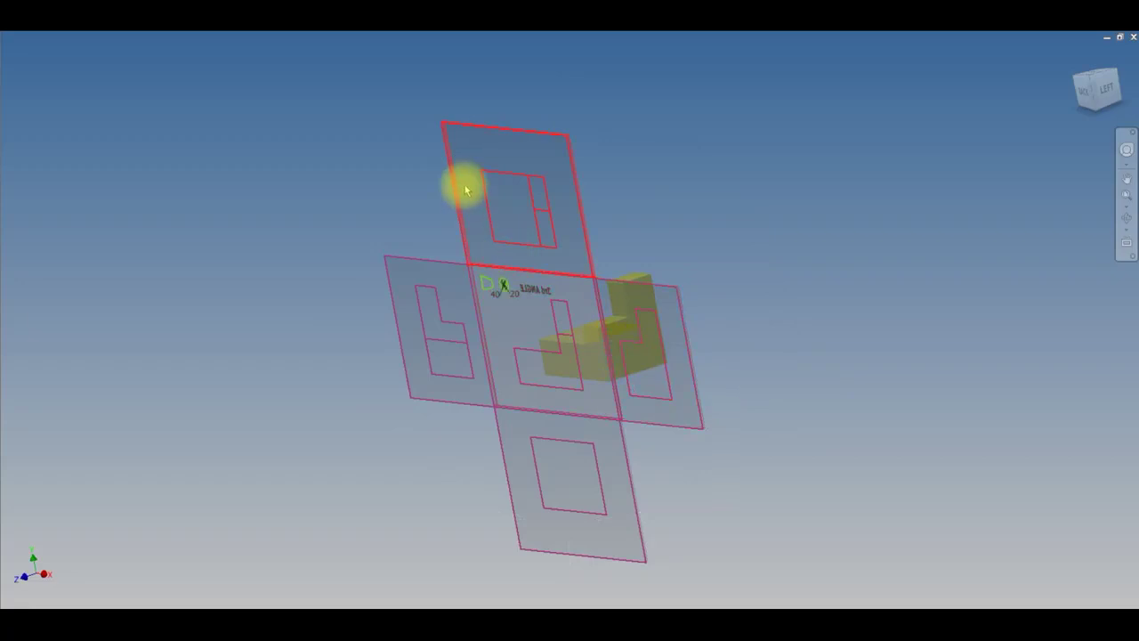
key("F4")
left_click_drag(587, 226, 768, 223)
key("F4")
left_click(1092, 89)
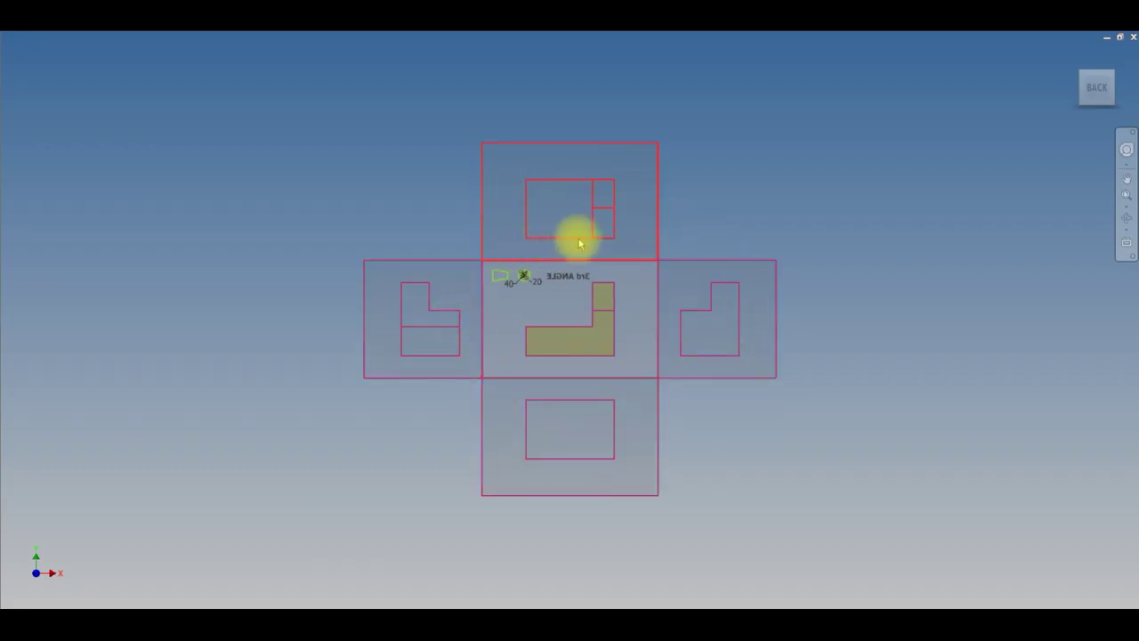
- Look down on the part behind the unfolded 3rd ANGLE panels to relate it to the upper panel's outline, and return face-on
key("F4")
left_click_drag(641, 383, 669, 447)
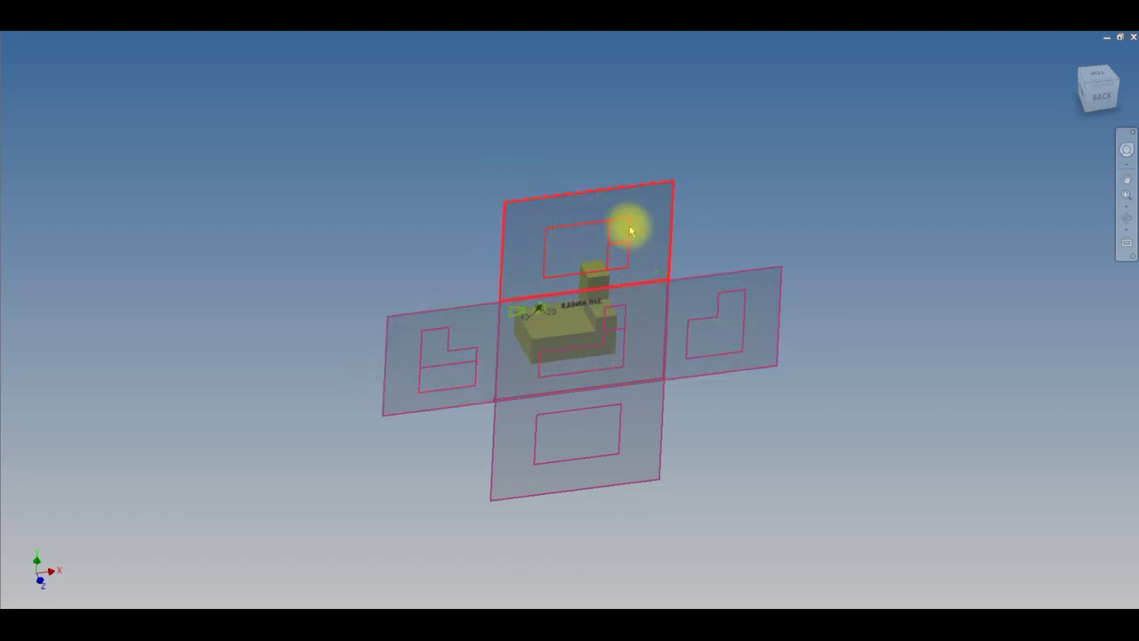
key("F4")
left_click_drag(711, 399, 679, 338)
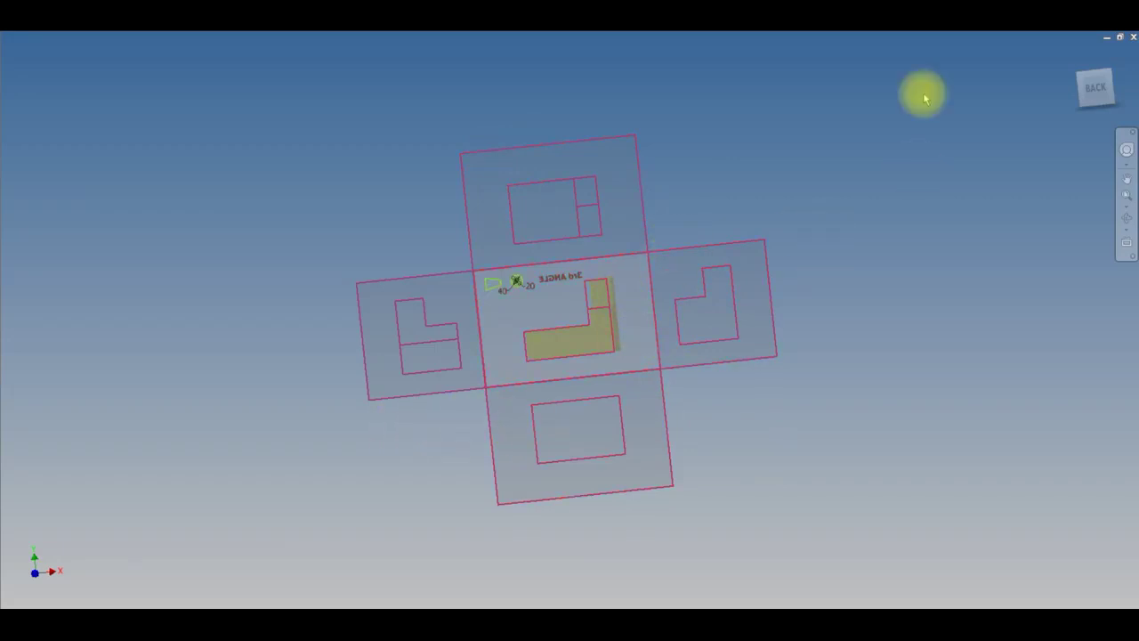
left_click(1096, 89)
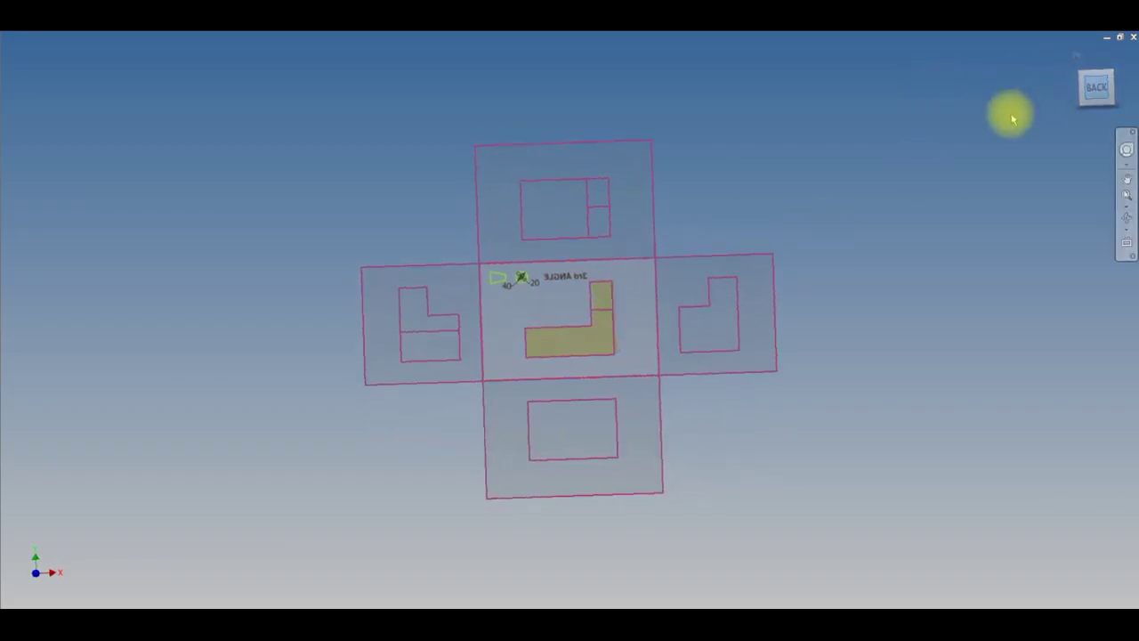
- View the unfolded 3rd ANGLE panels from the front and examine the third-angle projection symbol up close
left_click(1070, 91)
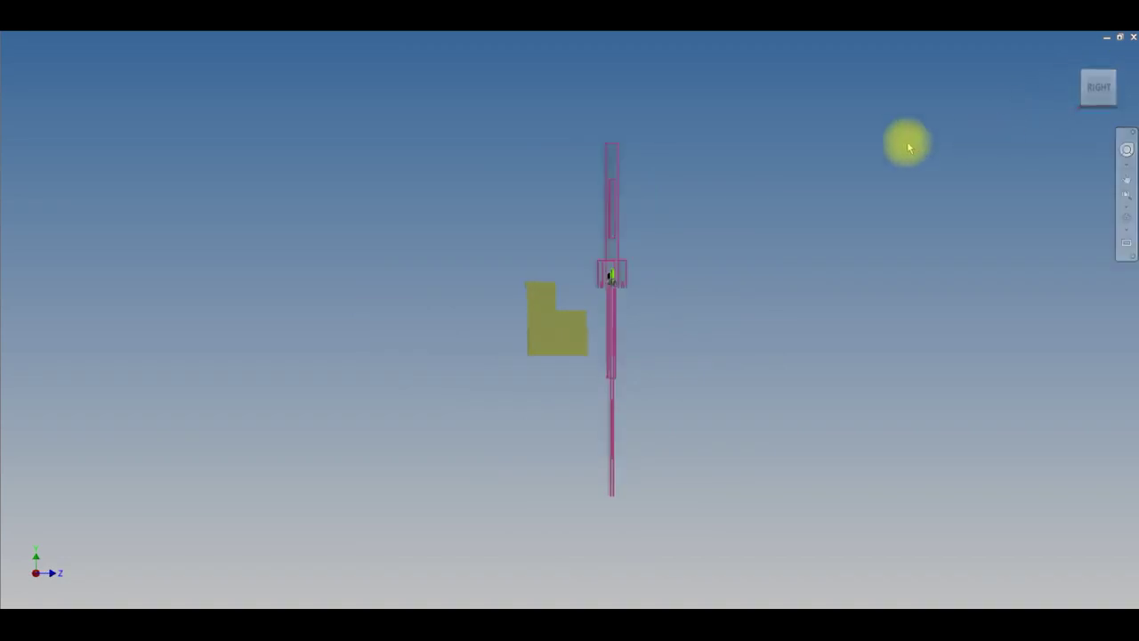
scroll(616, 284, "up", 3)
scroll(612, 284, "up", 3)
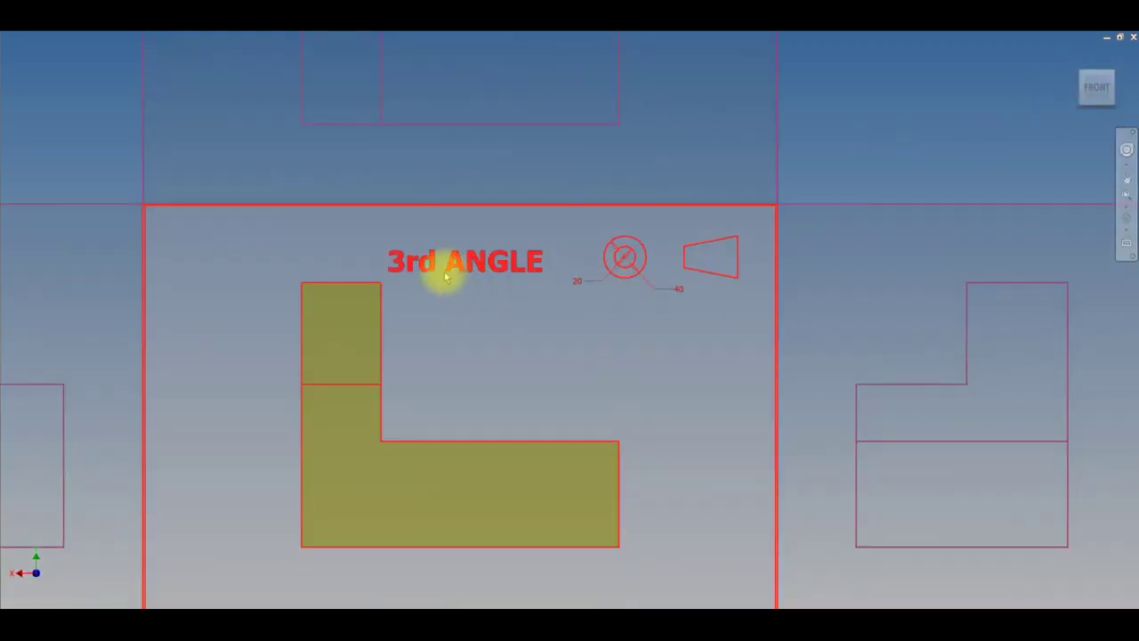
scroll(796, 278, "up", 3)
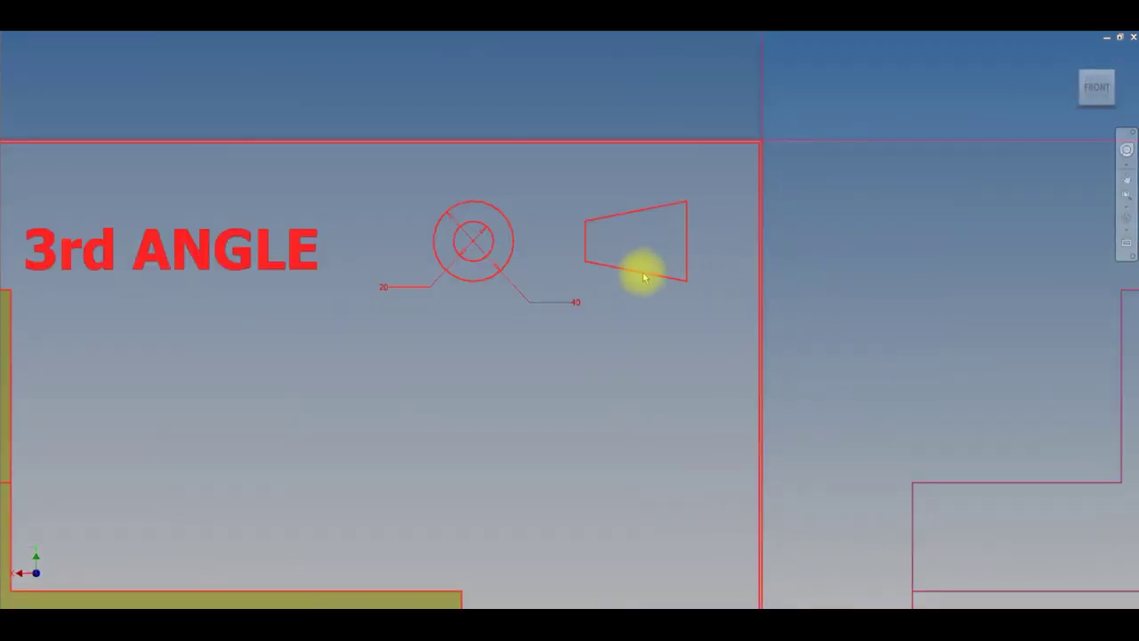
scroll(639, 270, "down", 2)
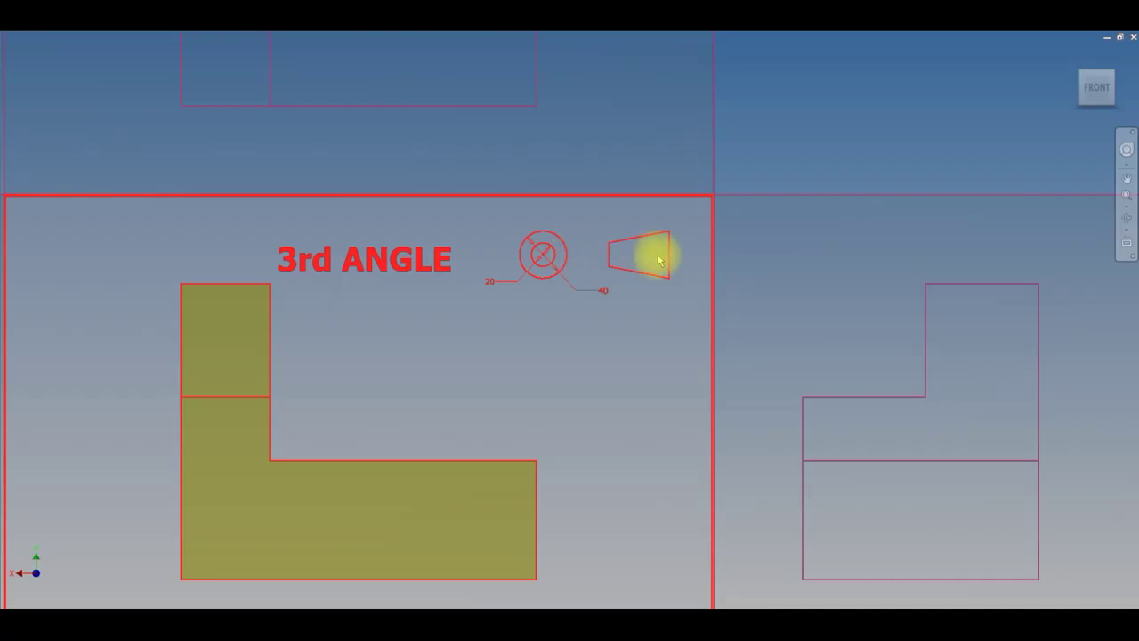
scroll(574, 260, "down", 5)
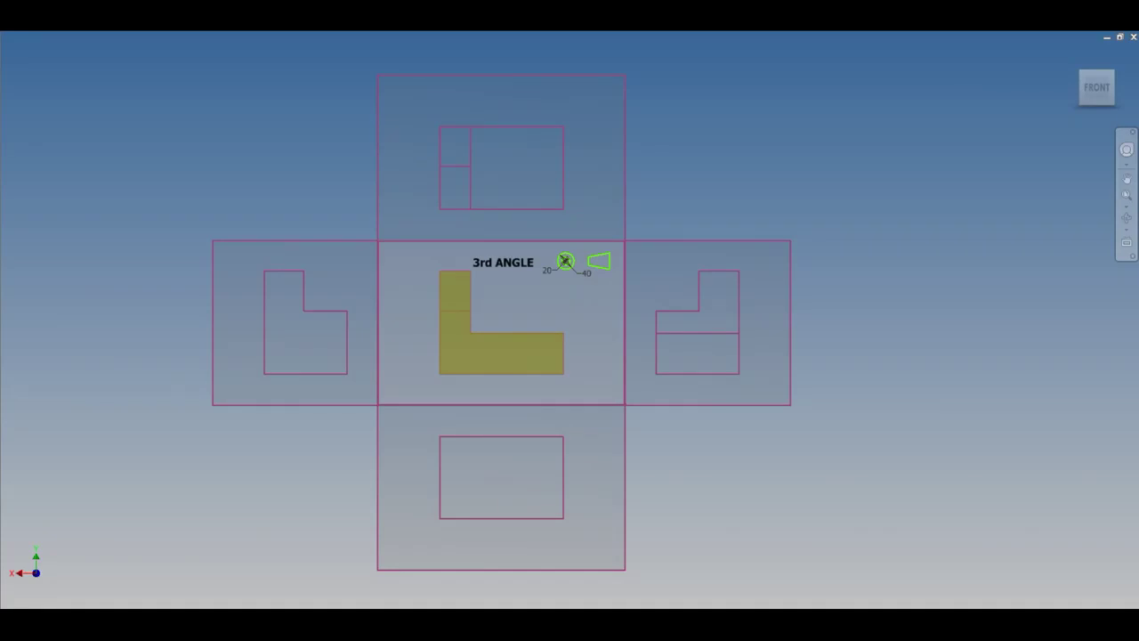
- Return to the home isometric view and examine the 1st ANGLE box from the left and front sides
mouse_move(1073, 53)
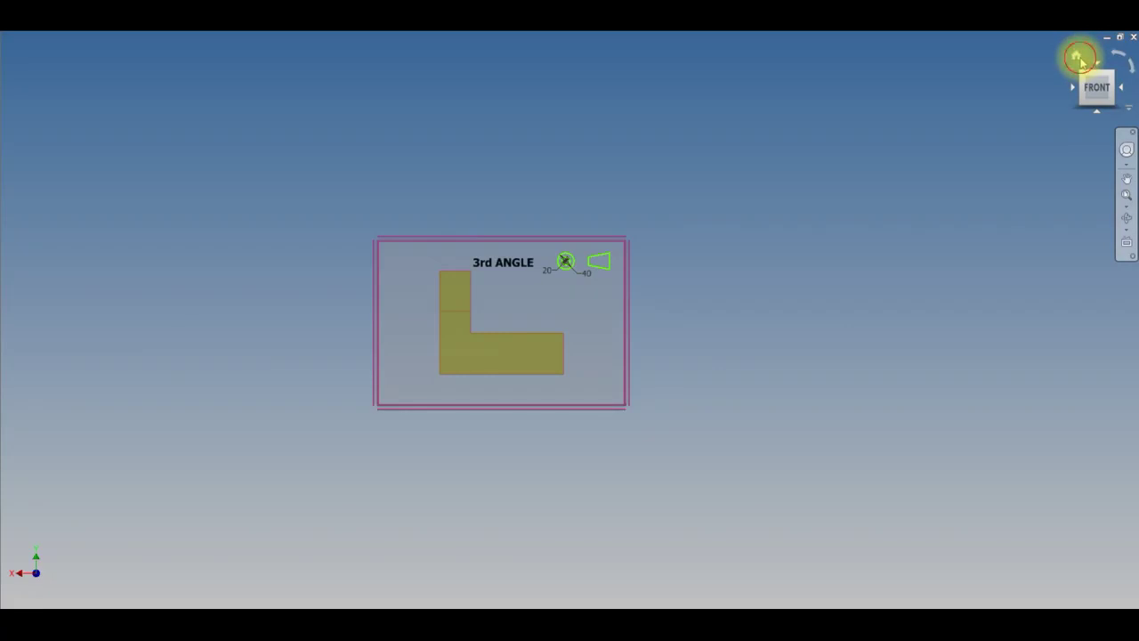
left_click(1078, 57)
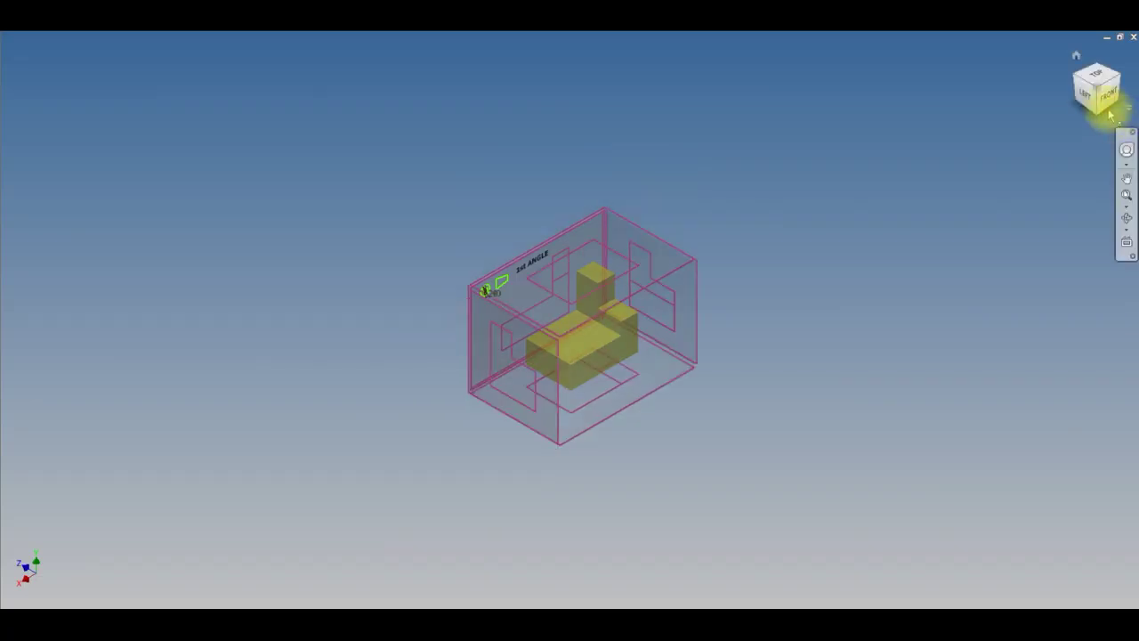
middle_click_drag(642, 375, 618, 379, "shift")
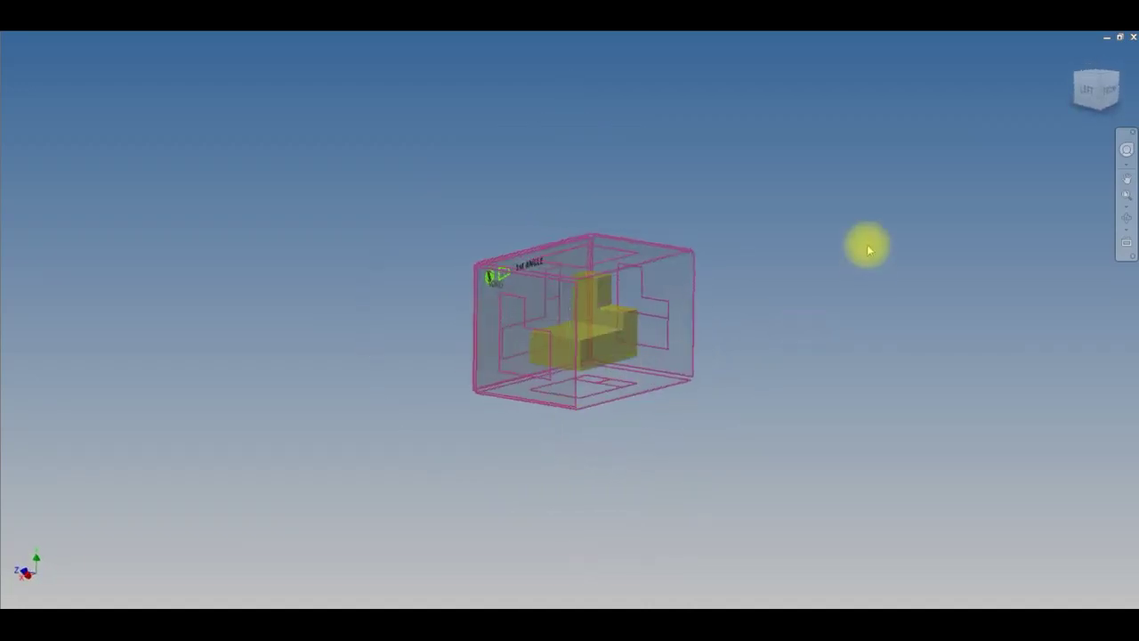
key("F4")
left_click_drag(610, 326, 650, 299)
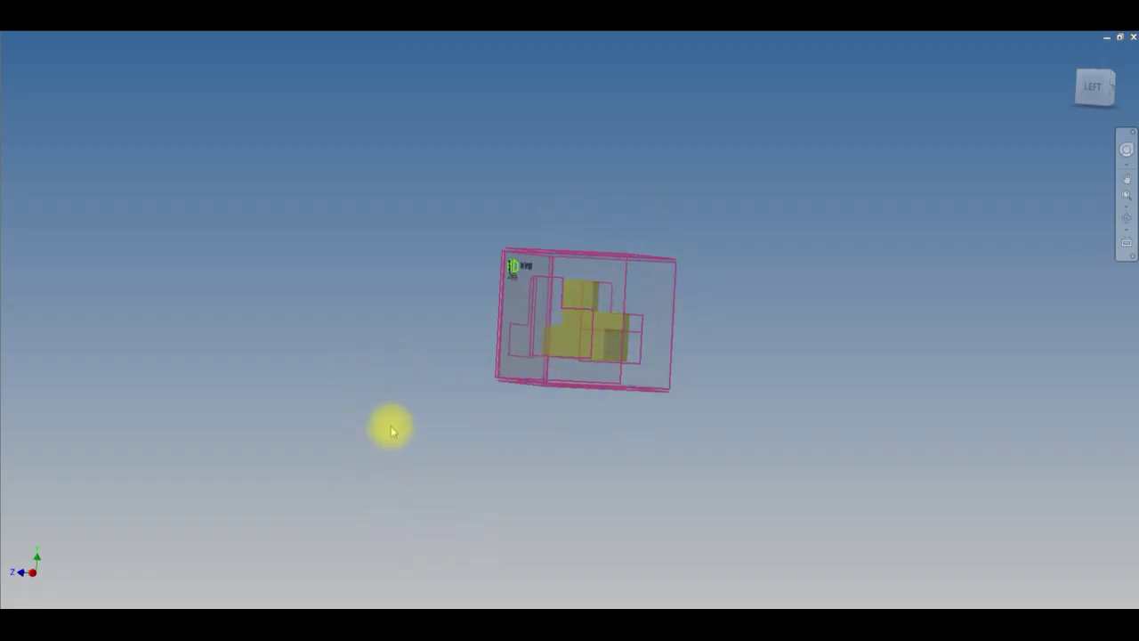
middle_click_drag(502, 471, 460, 479, "shift")
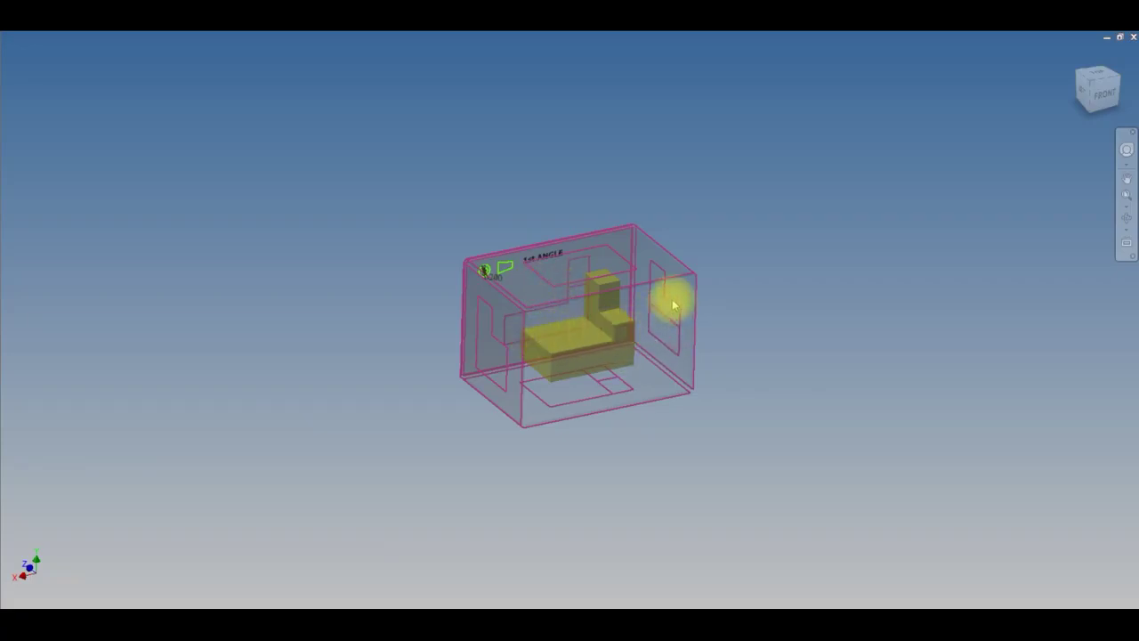
- Orbit the 1st ANGLE box around its front, right and top to relate the projected outlines to the part
key("F4")
left_click_drag(669, 350, 609, 358)
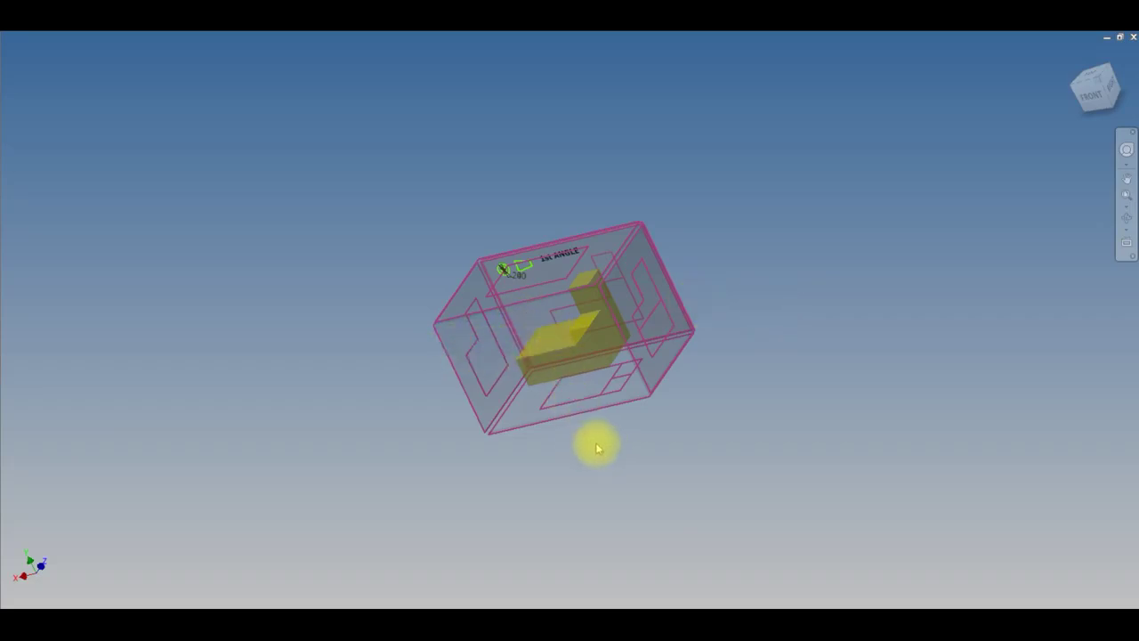
middle_click_drag(590, 437, 636, 378, "shift")
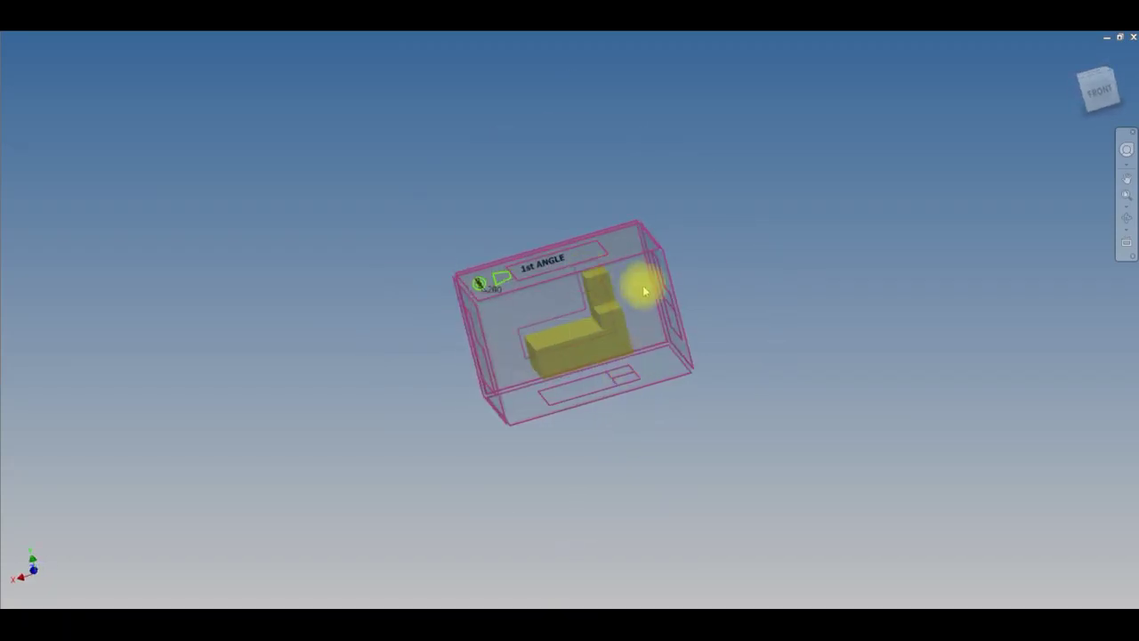
middle_click_drag(611, 330, 610, 400, "shift")
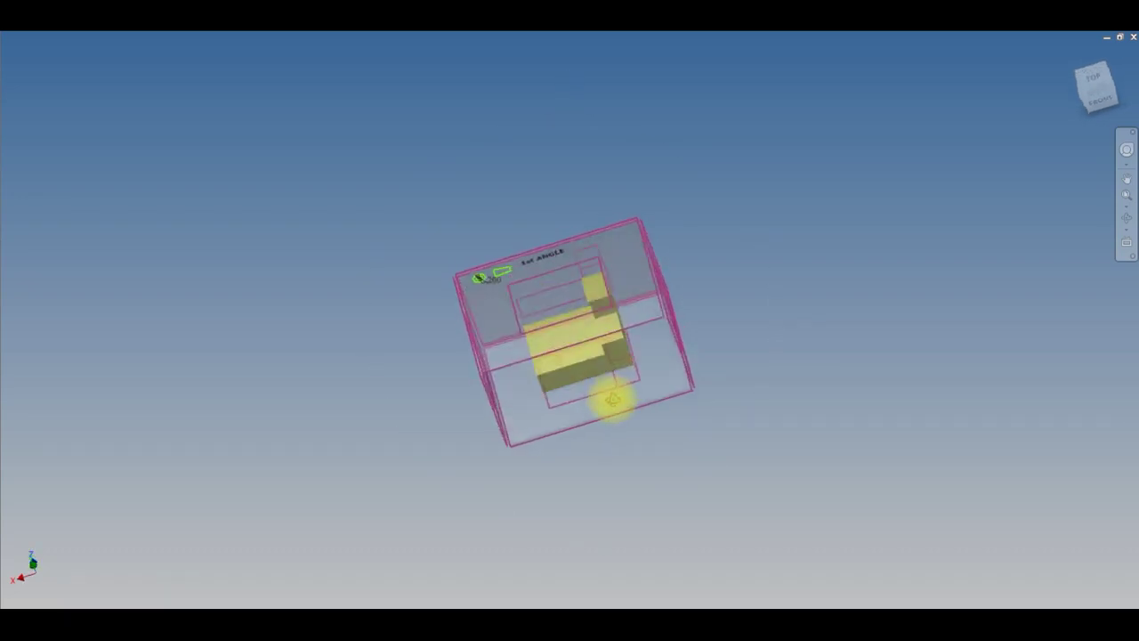
middle_click_drag(625, 419, 649, 344, "shift")
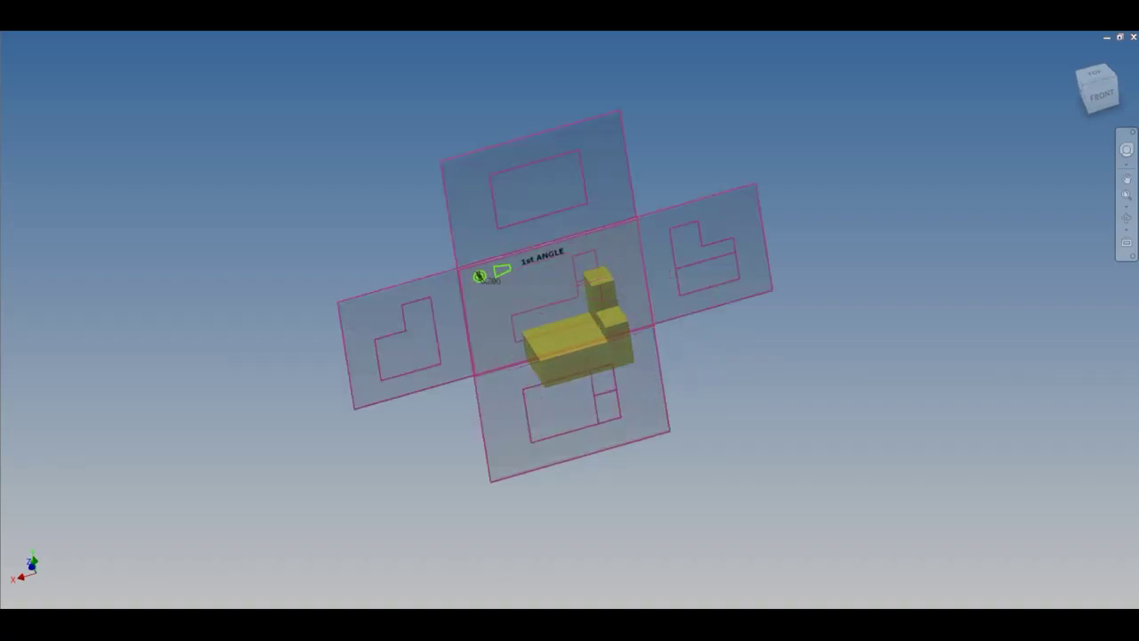
- View the unfolded 1st ANGLE panels from the front and examine the first-angle projection symbol up close
left_click(1103, 98)
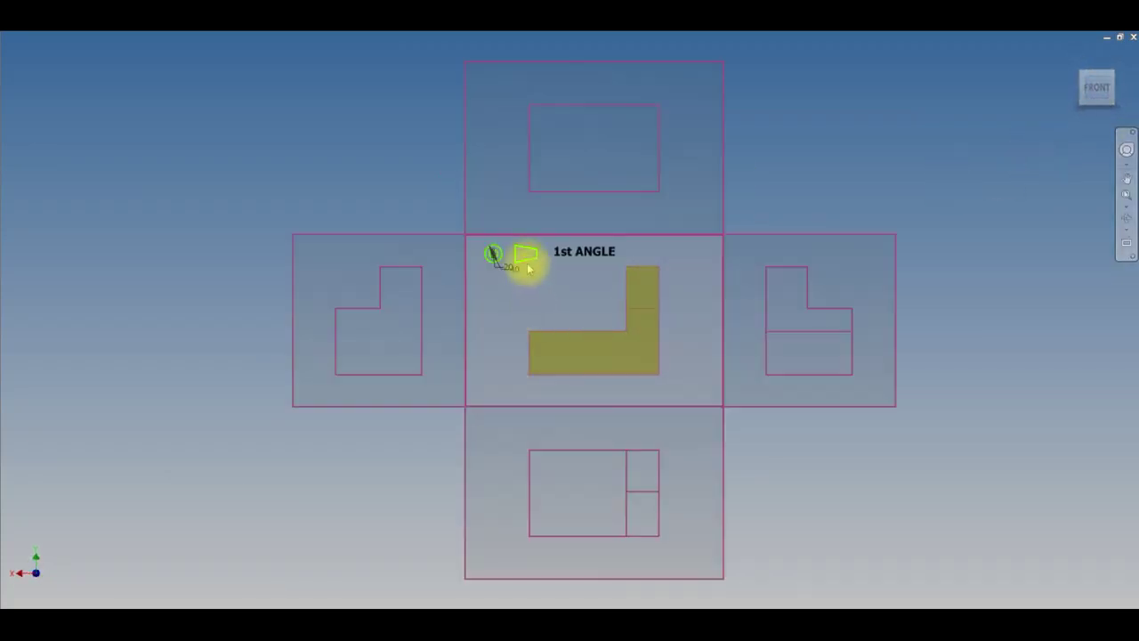
scroll(531, 274, "up", 5)
scroll(521, 259, "up", 3)
scroll(518, 255, "down", 1)
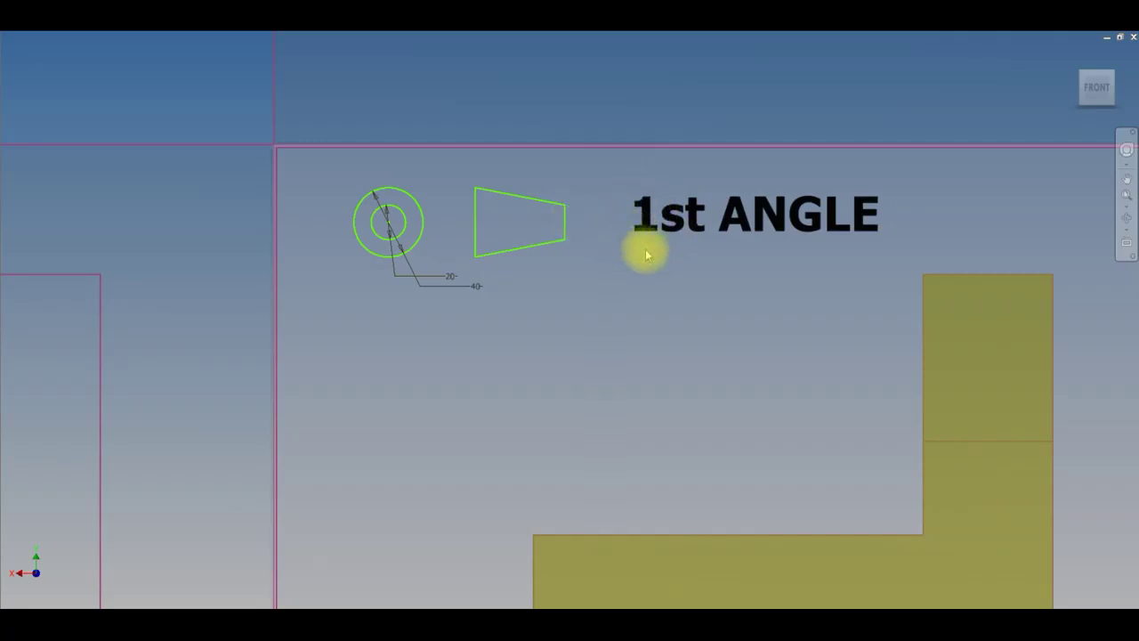
scroll(450, 242, "down", 2)
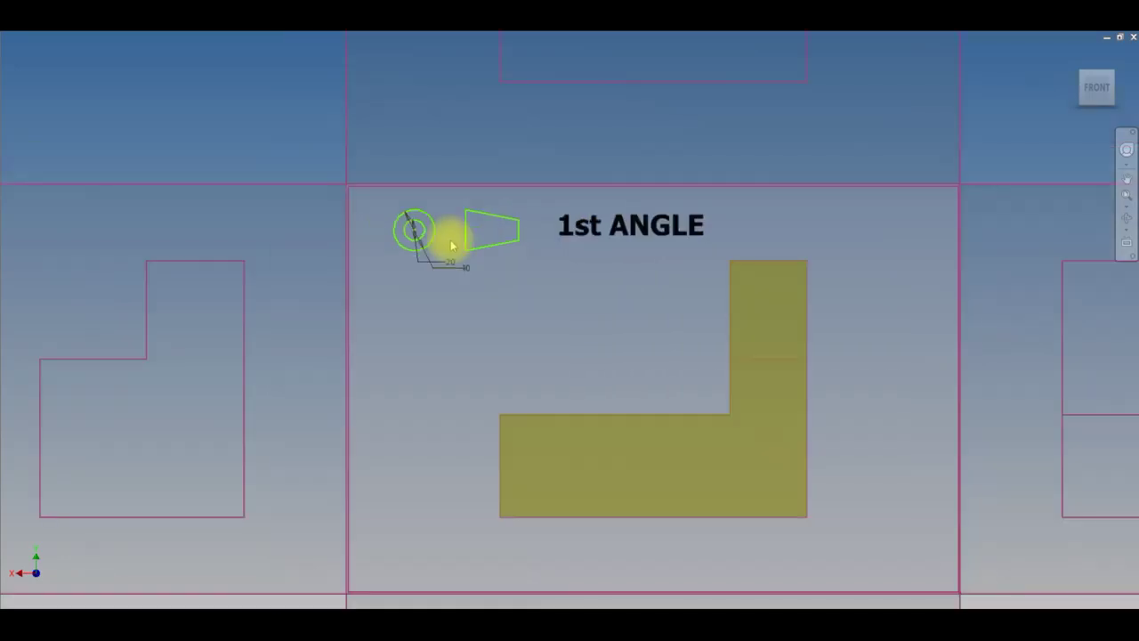
scroll(451, 246, "down", 2)
scroll(451, 247, "down", 2)
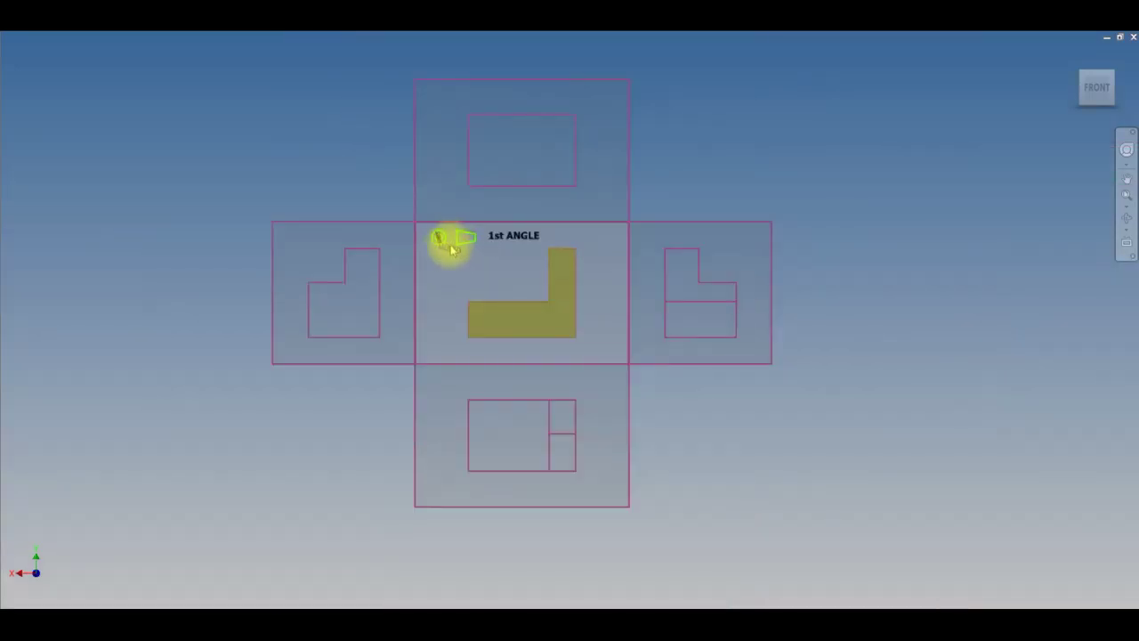
- Orbit the unfolded 1st ANGLE panels to compare the part with the lower panel's outline from the front and above
key("F4")
left_click_drag(635, 298, 671, 311)
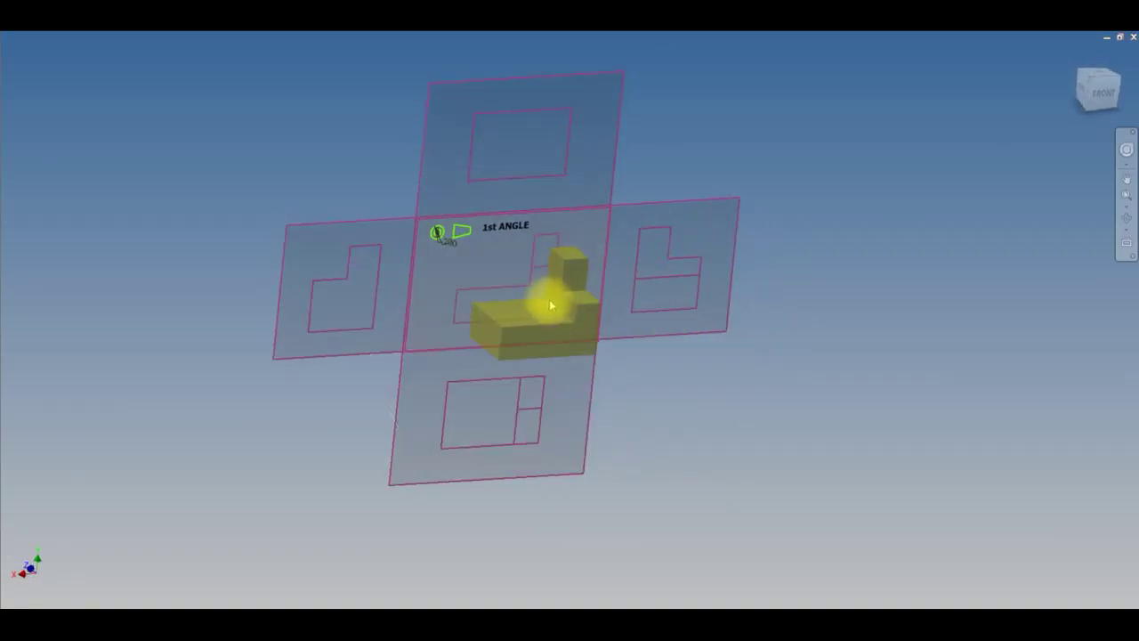
key("F4")
left_click_drag(628, 351, 592, 379)
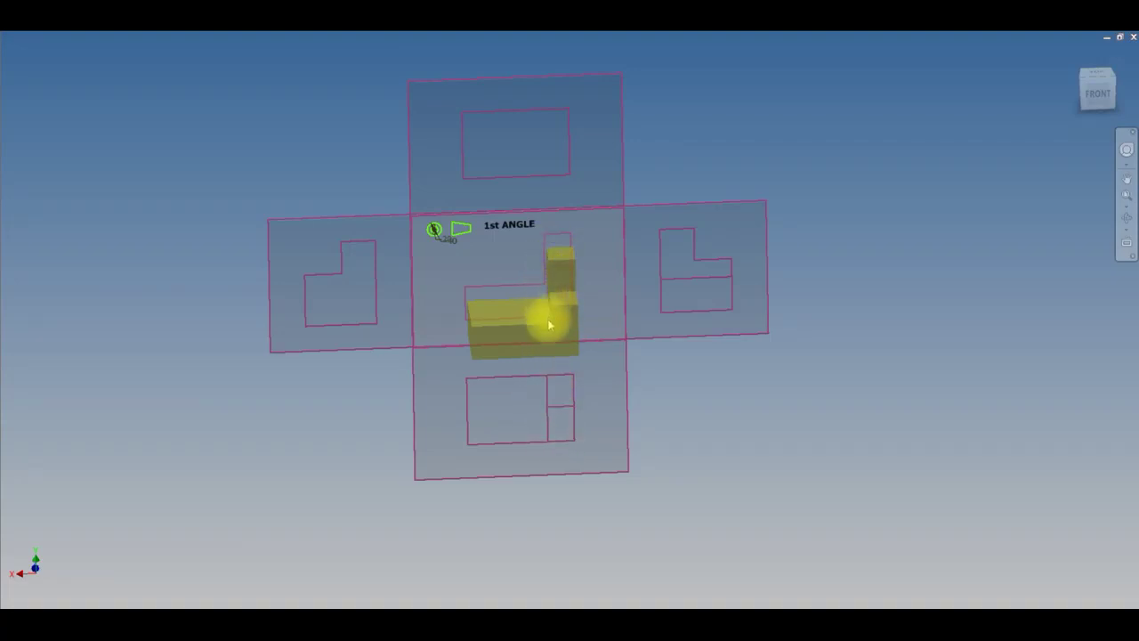
key("F4")
left_click_drag(612, 387, 619, 433)
key("F4")
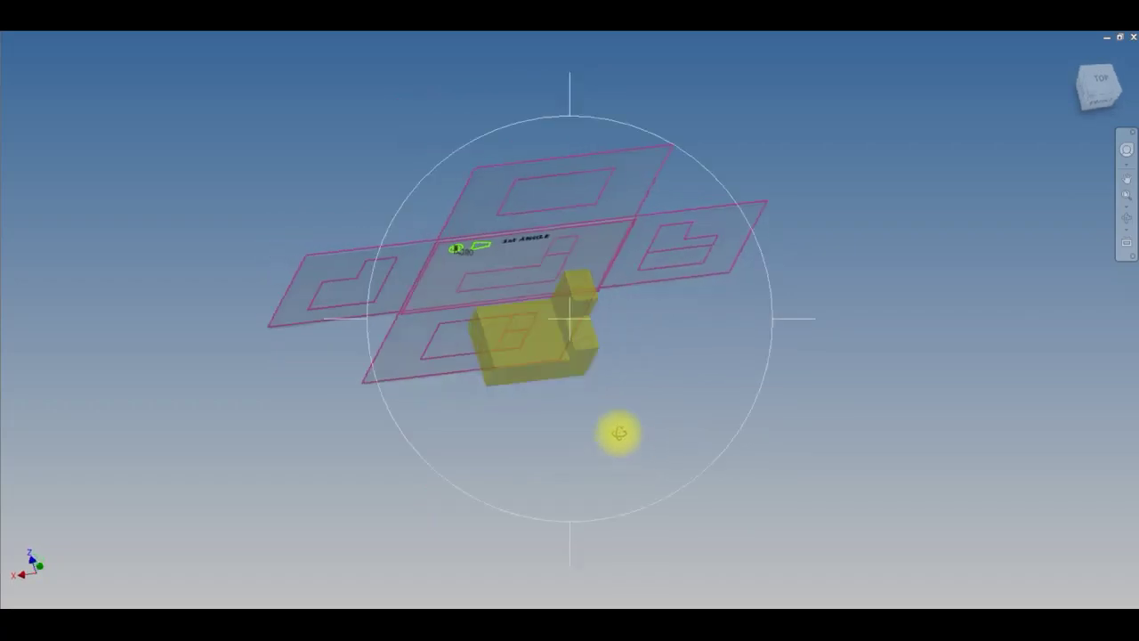
- Examine the part against the unfolded 1st ANGLE panels from below and from the upper front left
key("F4")
left_click_drag(633, 388, 596, 305)
key("F4")
key("F4")
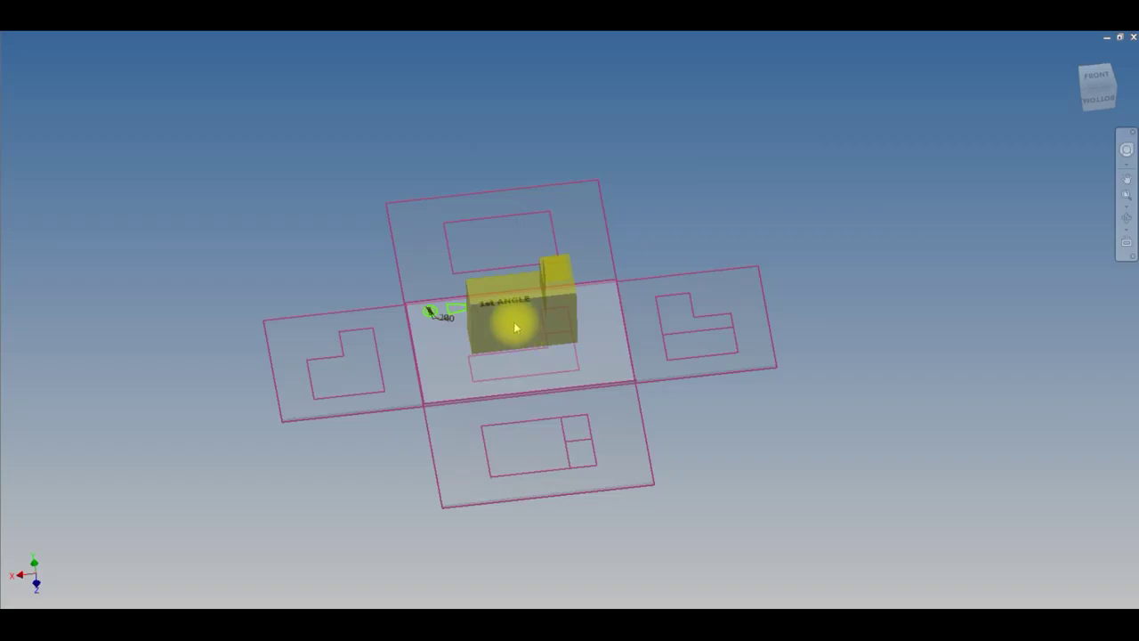
middle_click_drag(526, 259, 562, 476, "shift")
key("F4")
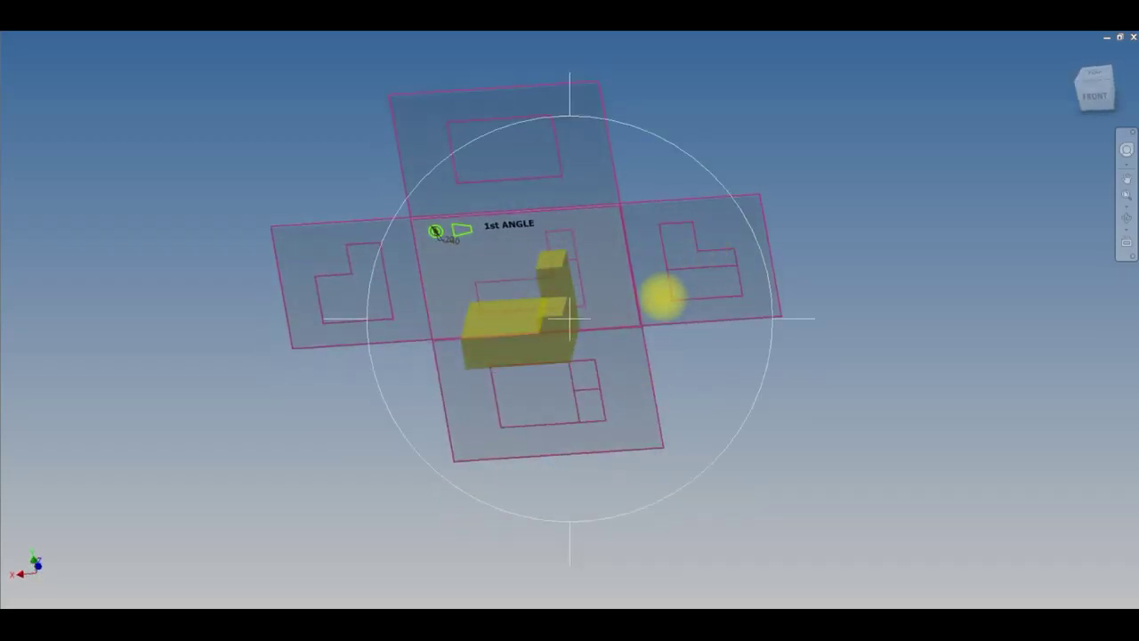
left_click_drag(667, 294, 729, 298)
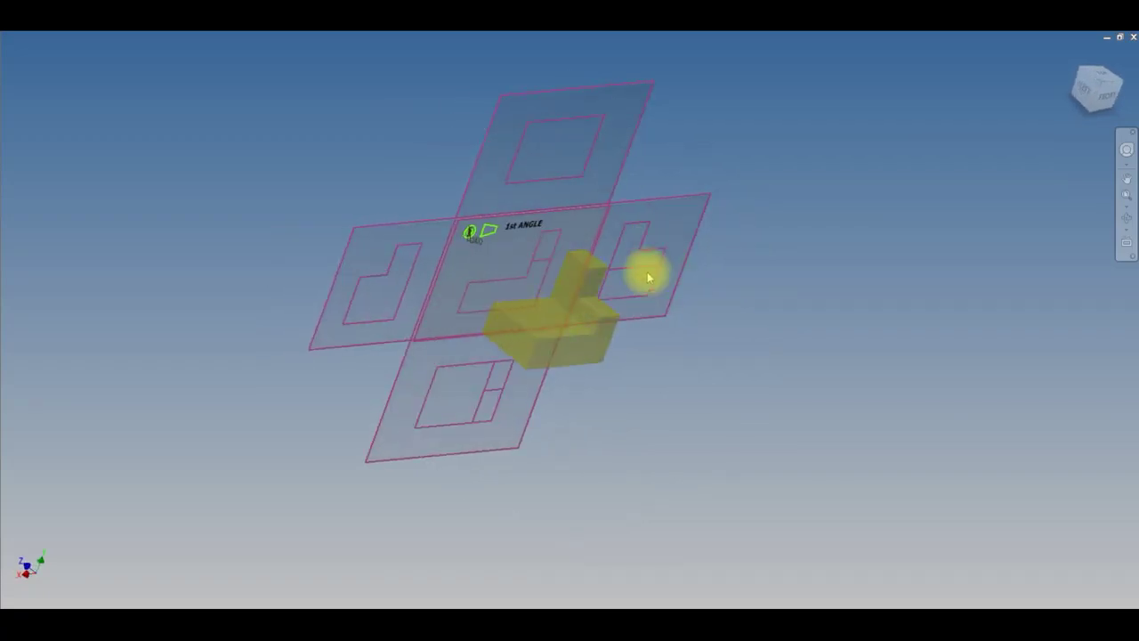
- Examine the unfolded 1st ANGLE panels from the front and squarely from the back
middle_click_drag(641, 351, 543, 324, "shift")
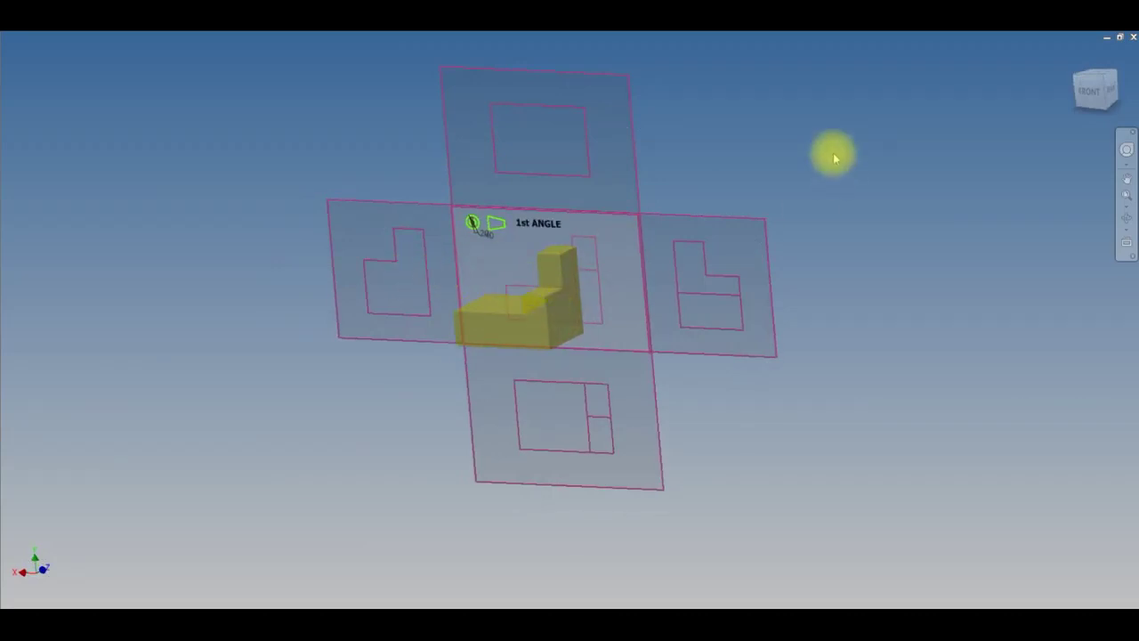
left_click(1112, 100)
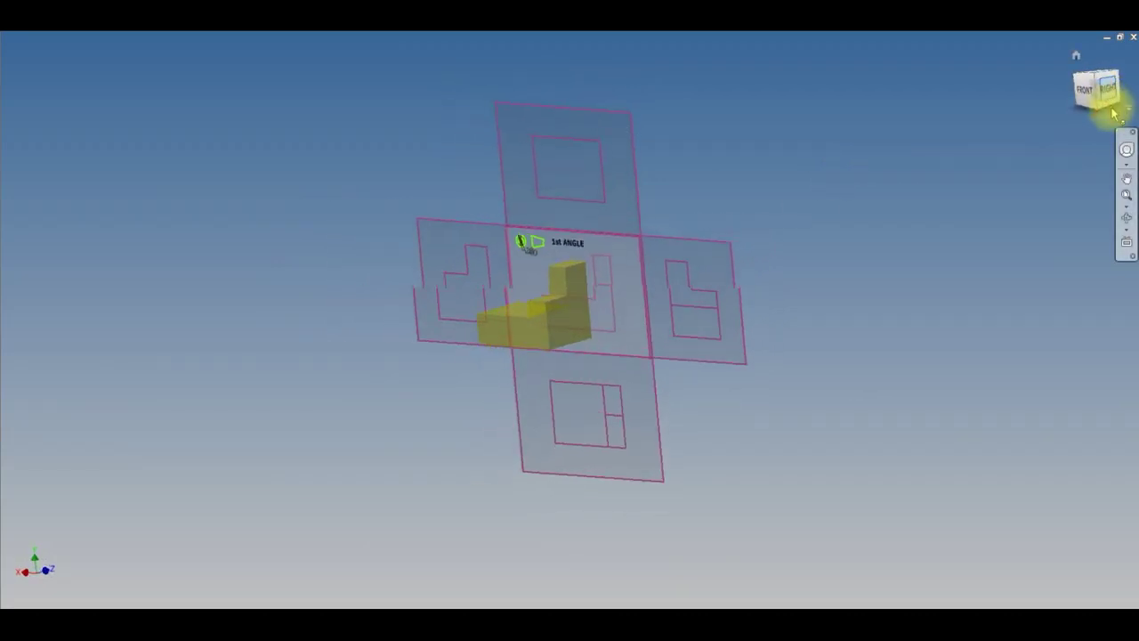
left_click(1124, 86)
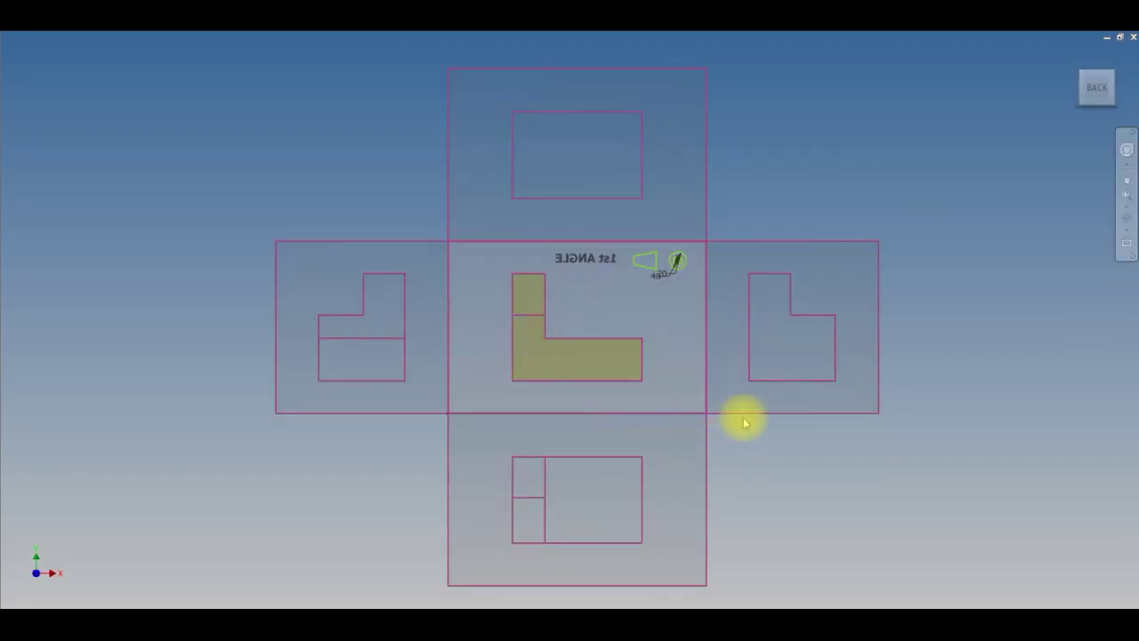
scroll(592, 331, "down", 3)
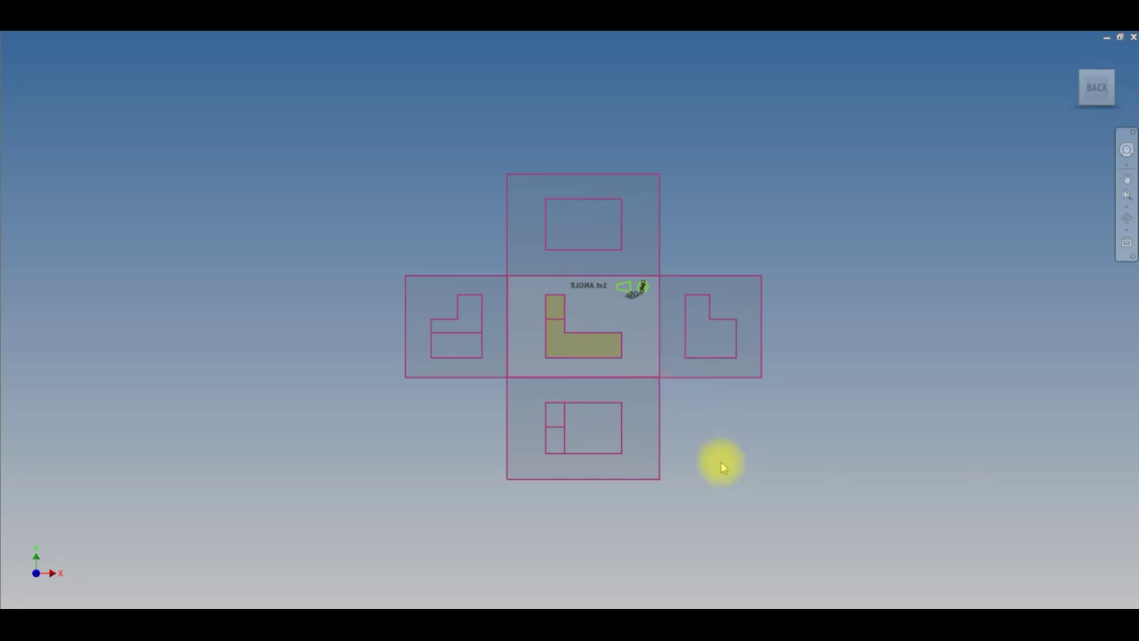
- Orbit the unfolded 1st ANGLE panels around the back view to compare the part with its projected outlines
key("F4")
left_click_drag(646, 393, 646, 442)
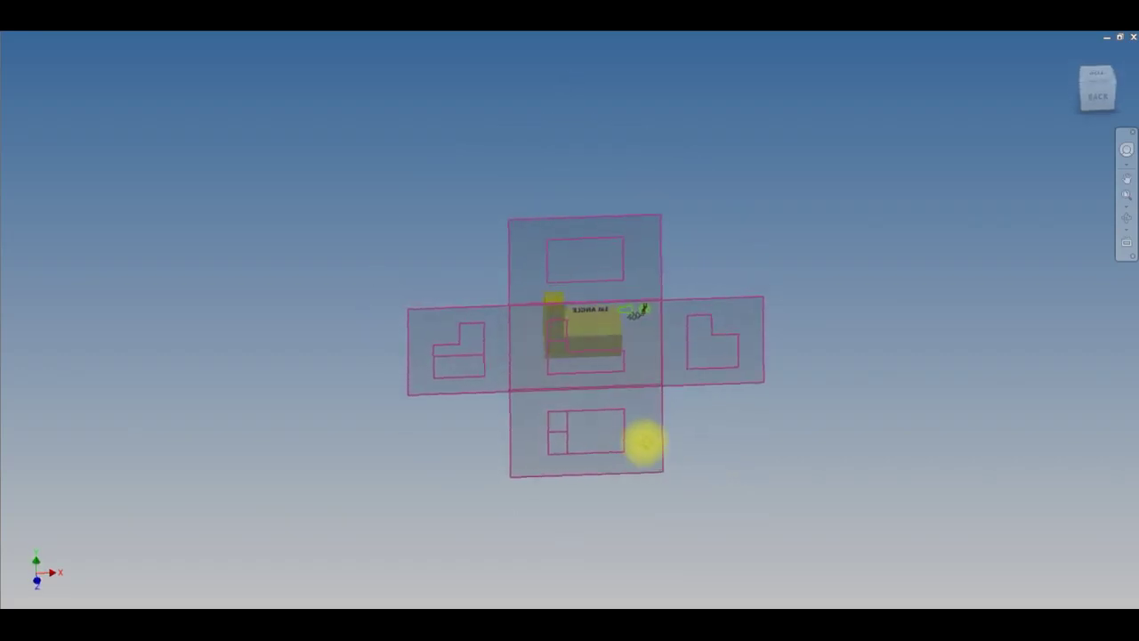
left_click_drag(611, 372, 585, 349)
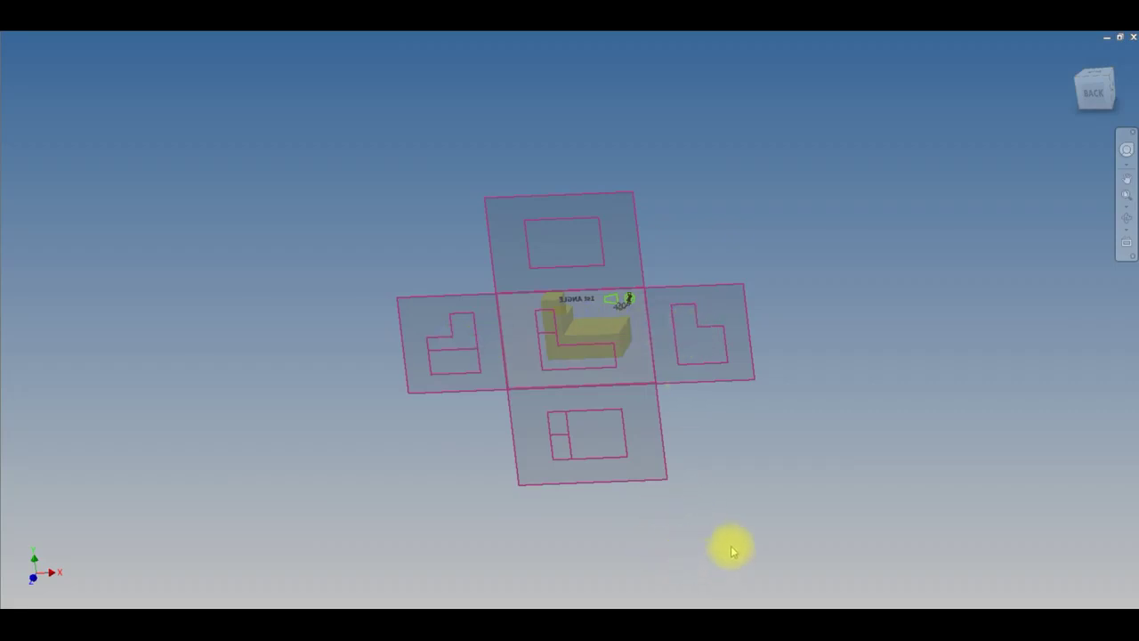
key("F4")
left_click_drag(674, 435, 598, 481)
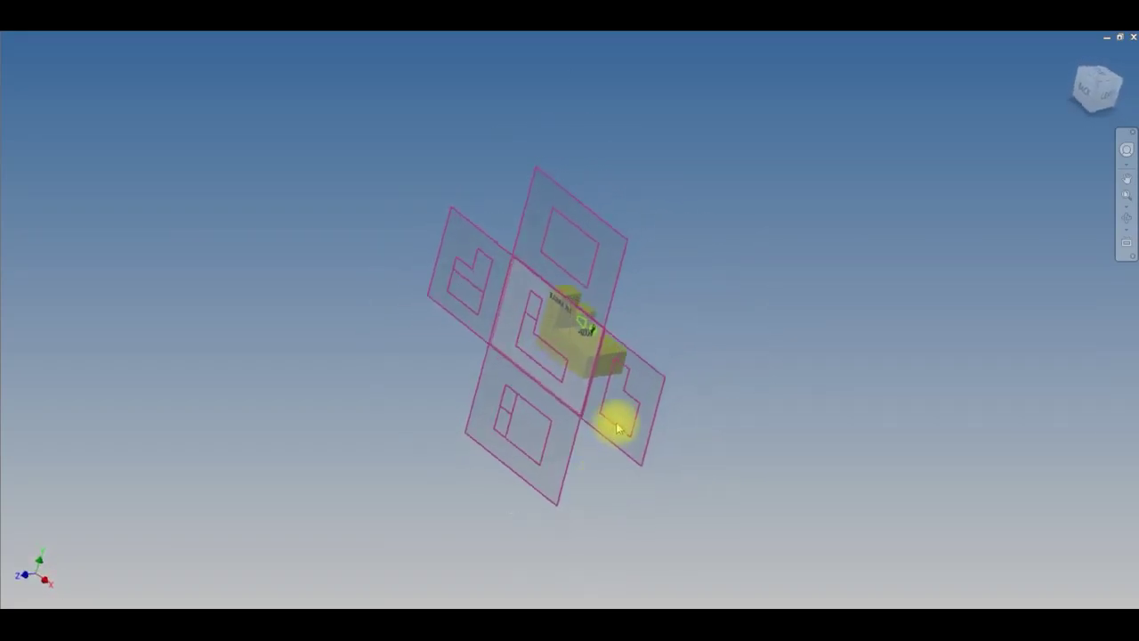
left_click_drag(613, 382, 691, 338)
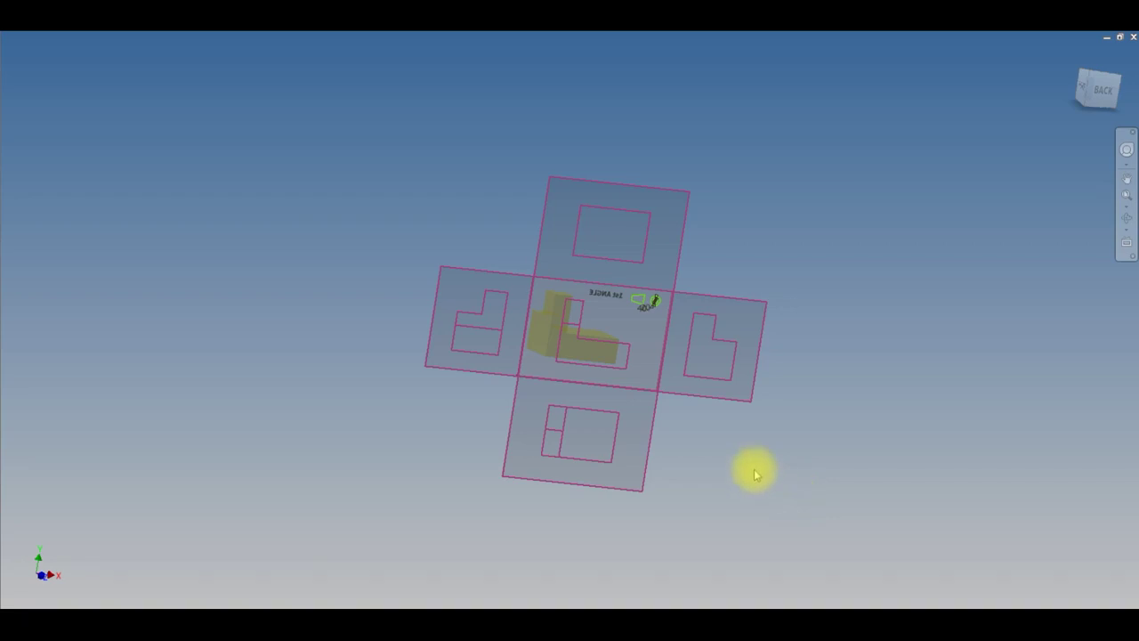
- Restore the home view and close the 1st Angle assembly without saving its changes
mouse_move(1084, 77)
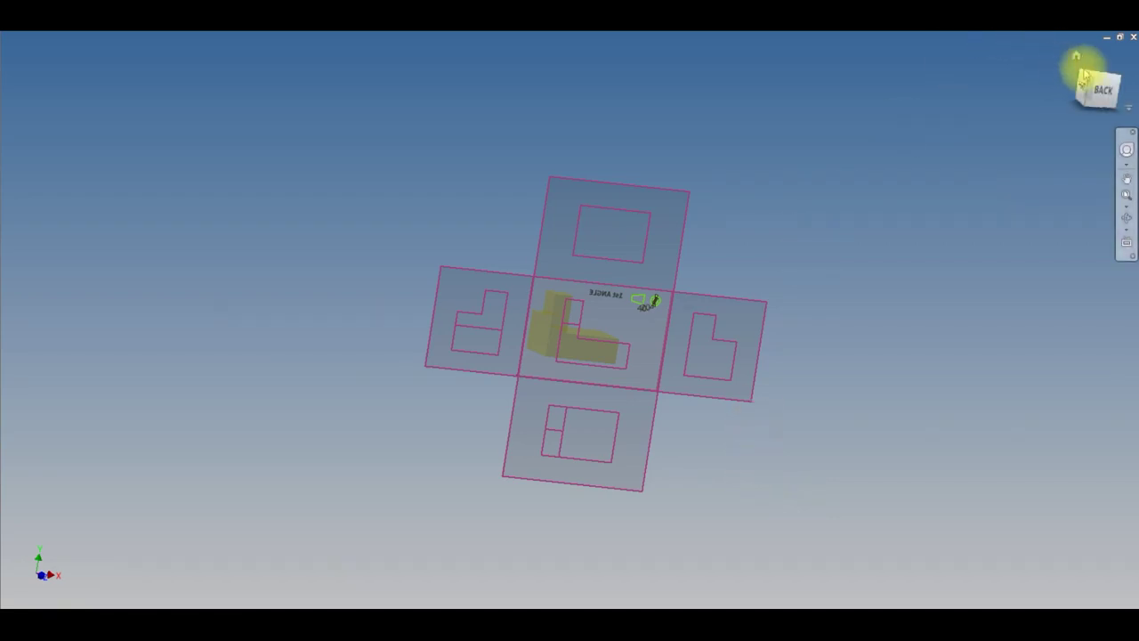
left_click(1076, 57)
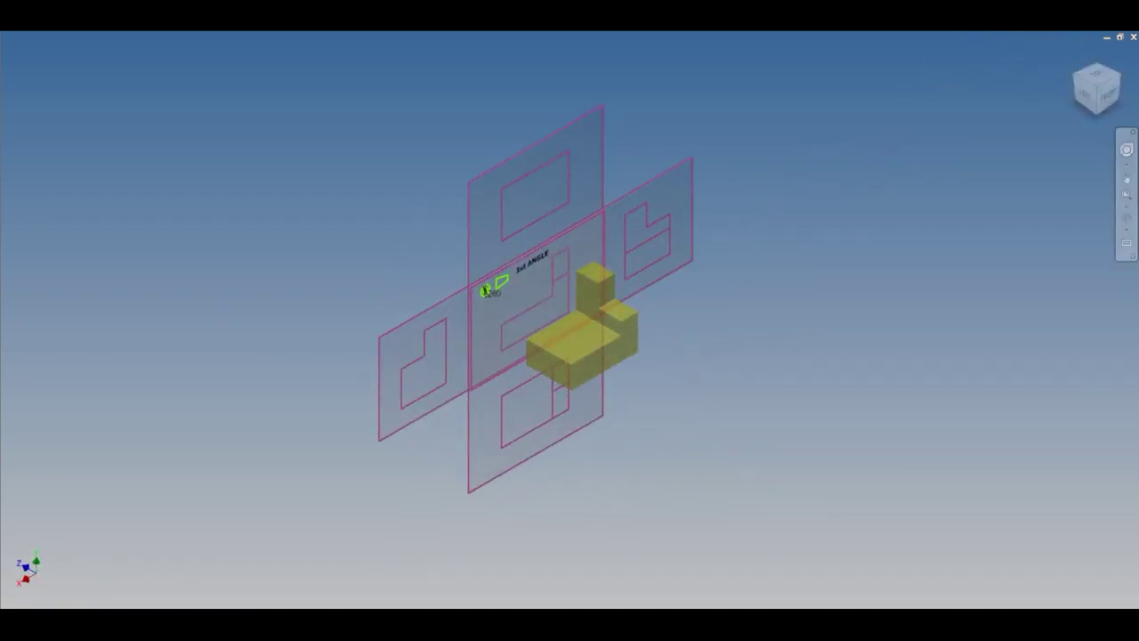
left_click(1134, 36)
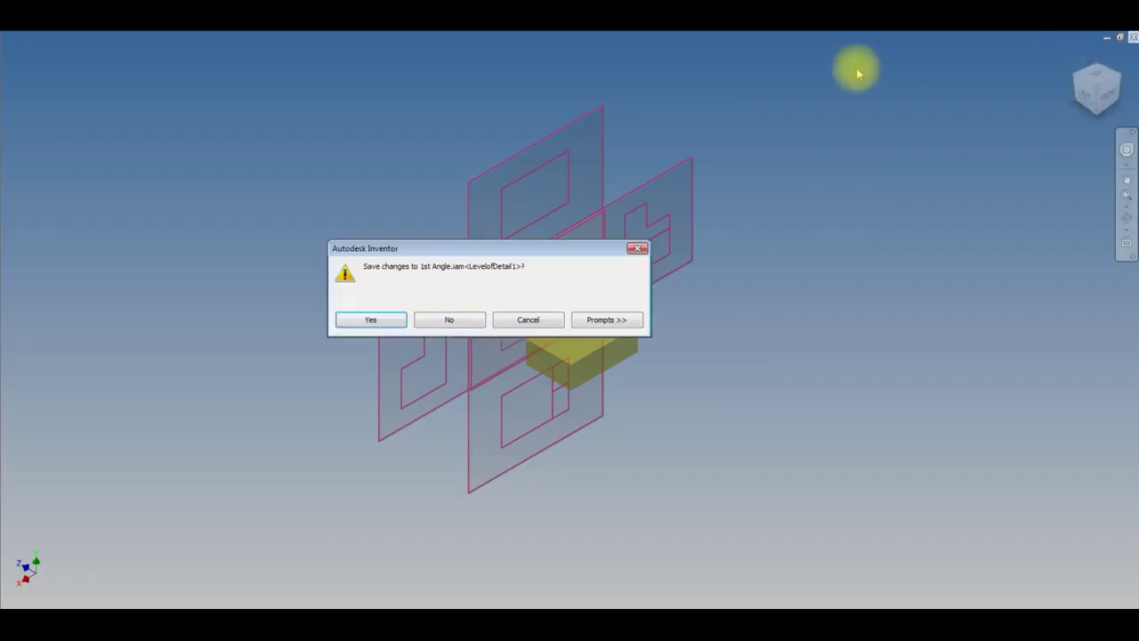
left_click(440, 320)
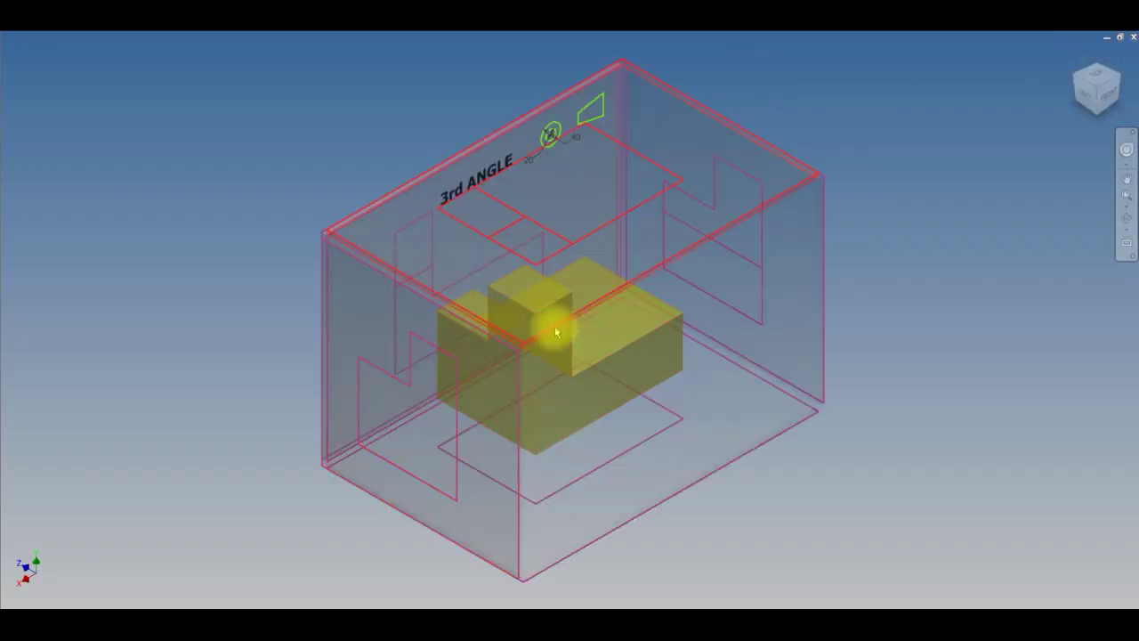
- Switch to the Autocad 3.dwg drawing in AutoCAD and examine the dimensioned isometric of the stepped part
left_click(1120, 80)
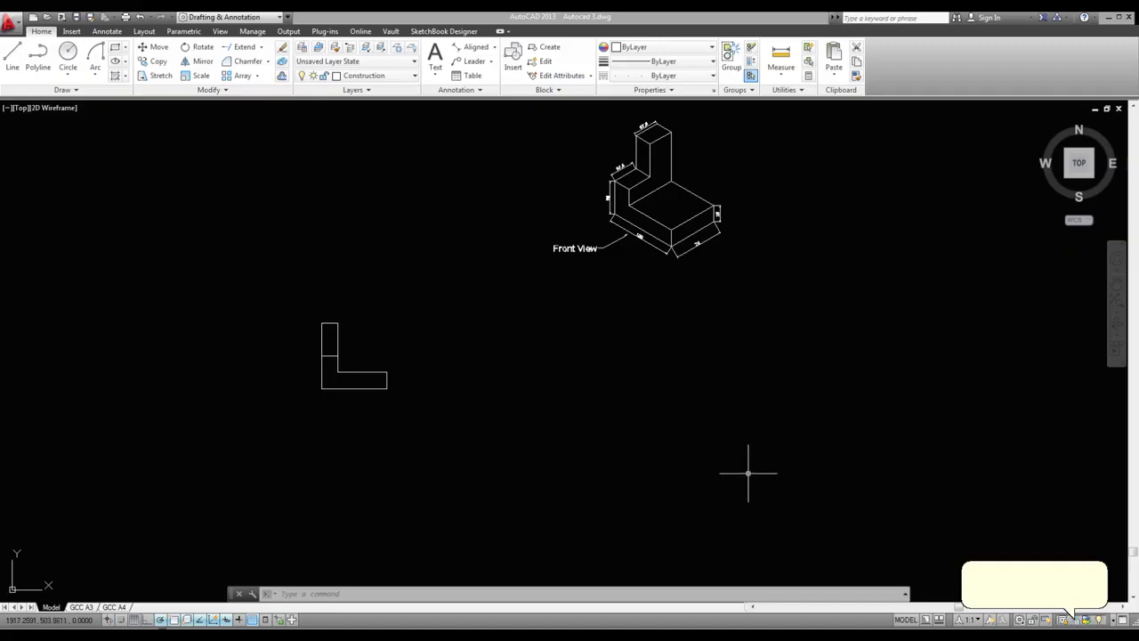
left_click(747, 474)
scroll(747, 481, "down", 2)
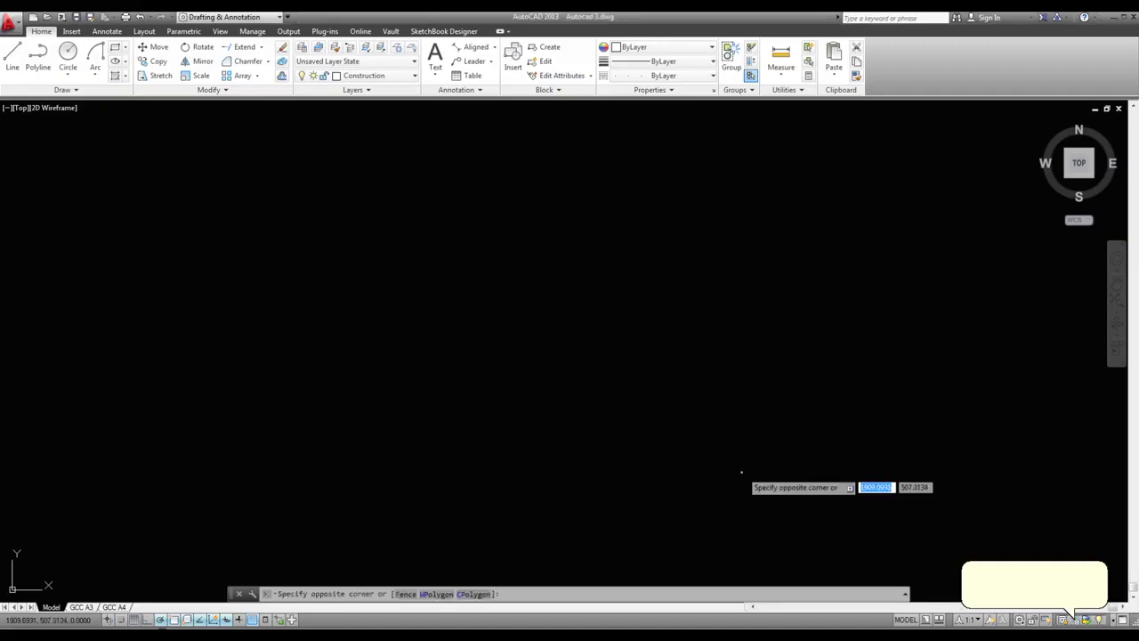
scroll(690, 260, "up", 2)
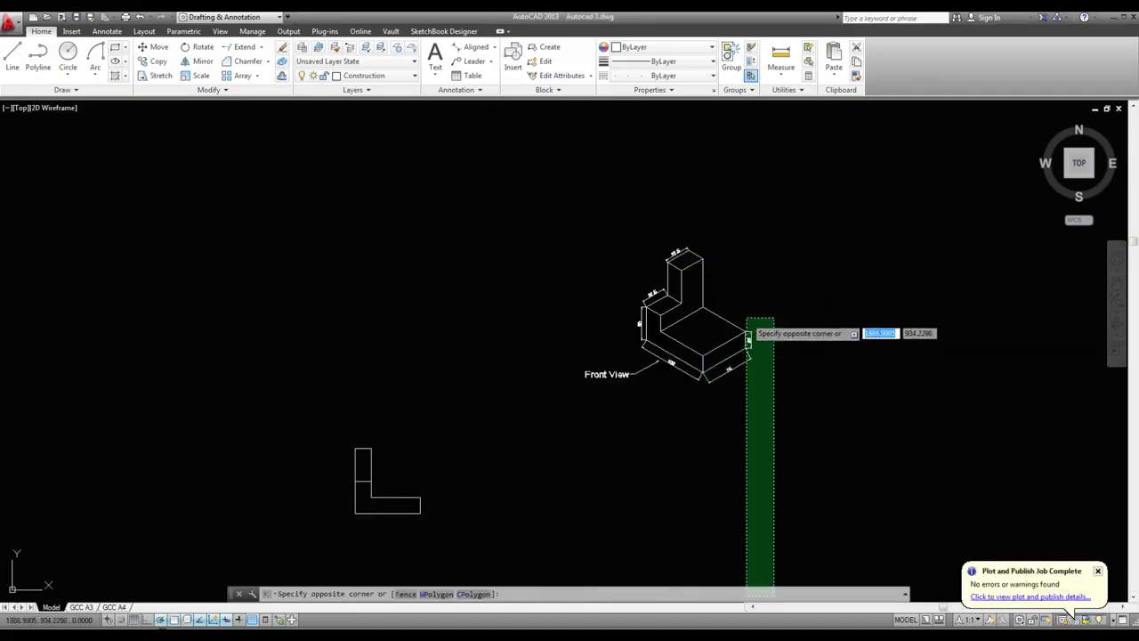
key("Escape")
scroll(732, 296, "up", 4)
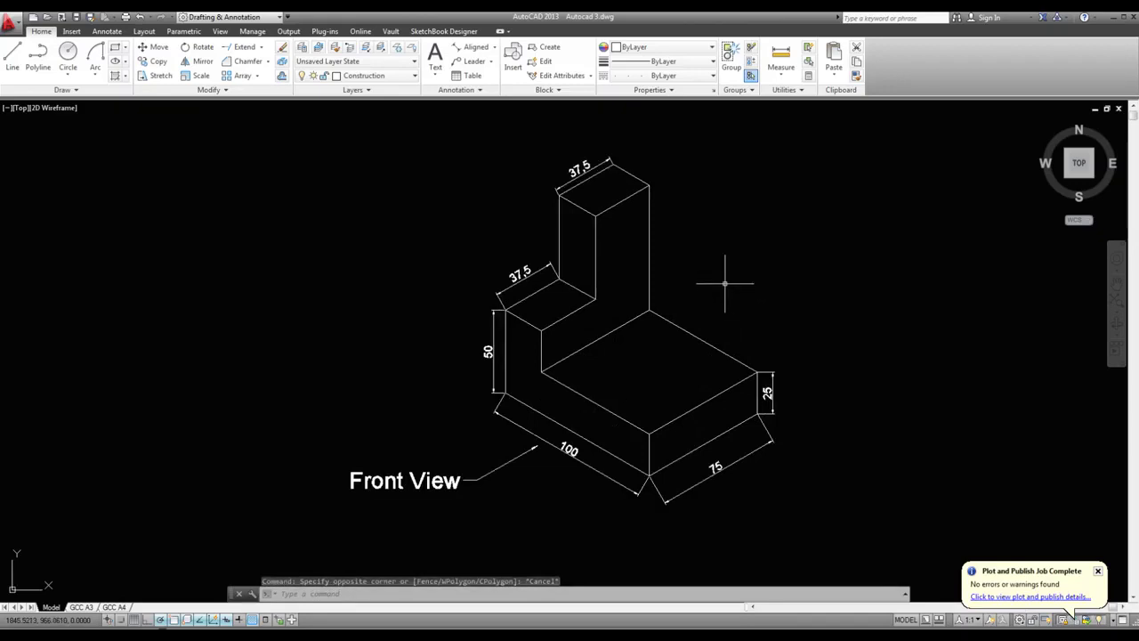
scroll(724, 284, "down", 2)
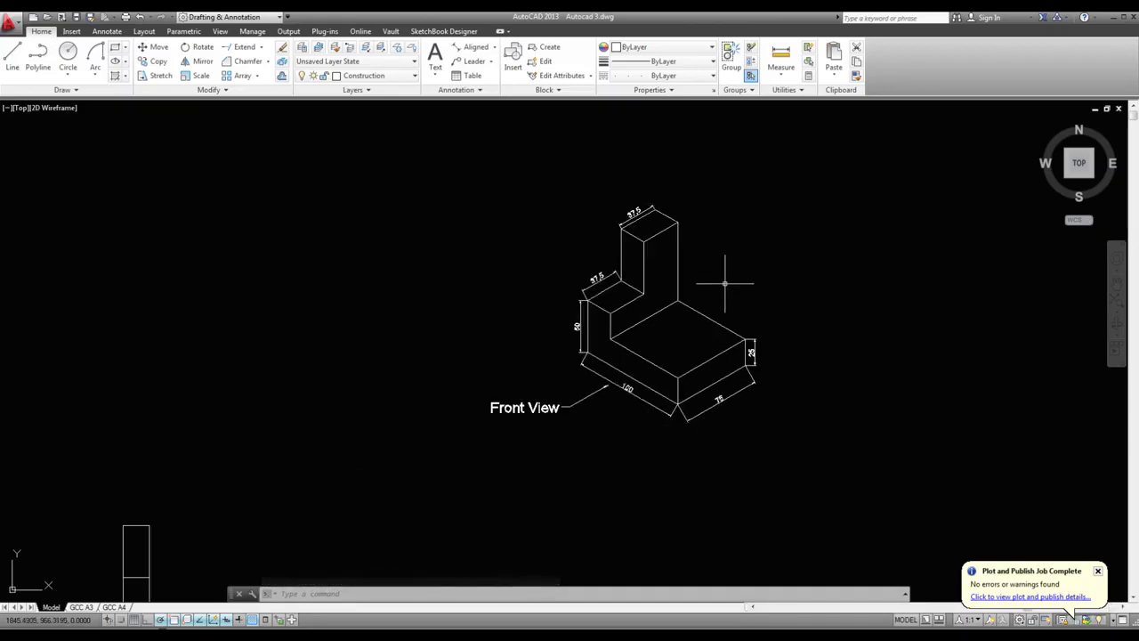
scroll(723, 299, "up", 2)
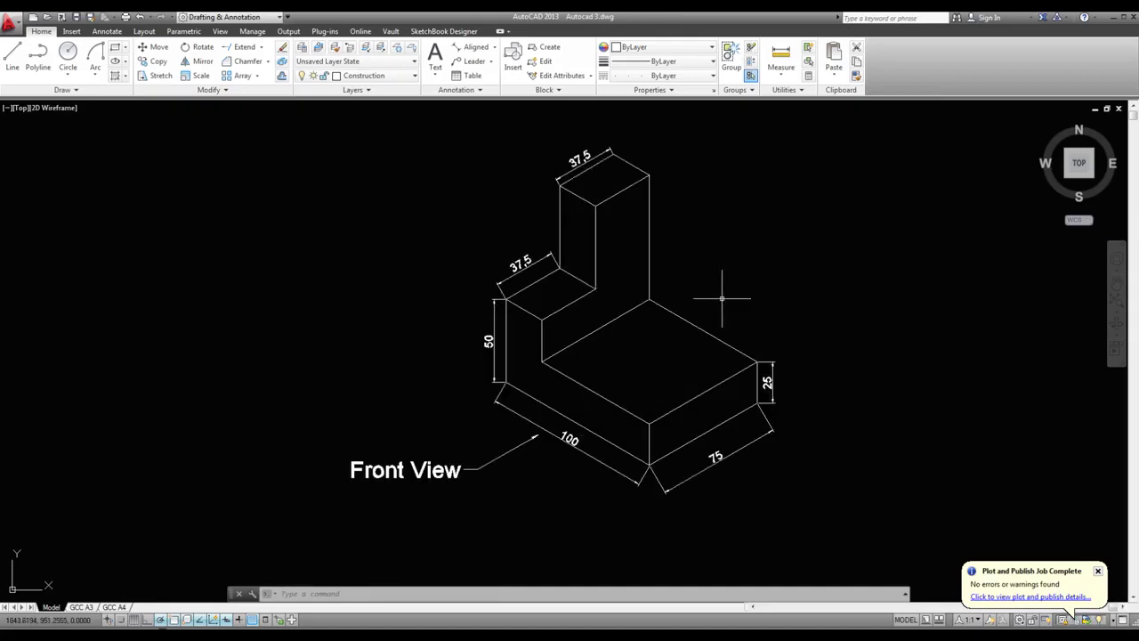
scroll(725, 298, "down", 2)
scroll(684, 300, "up", 2)
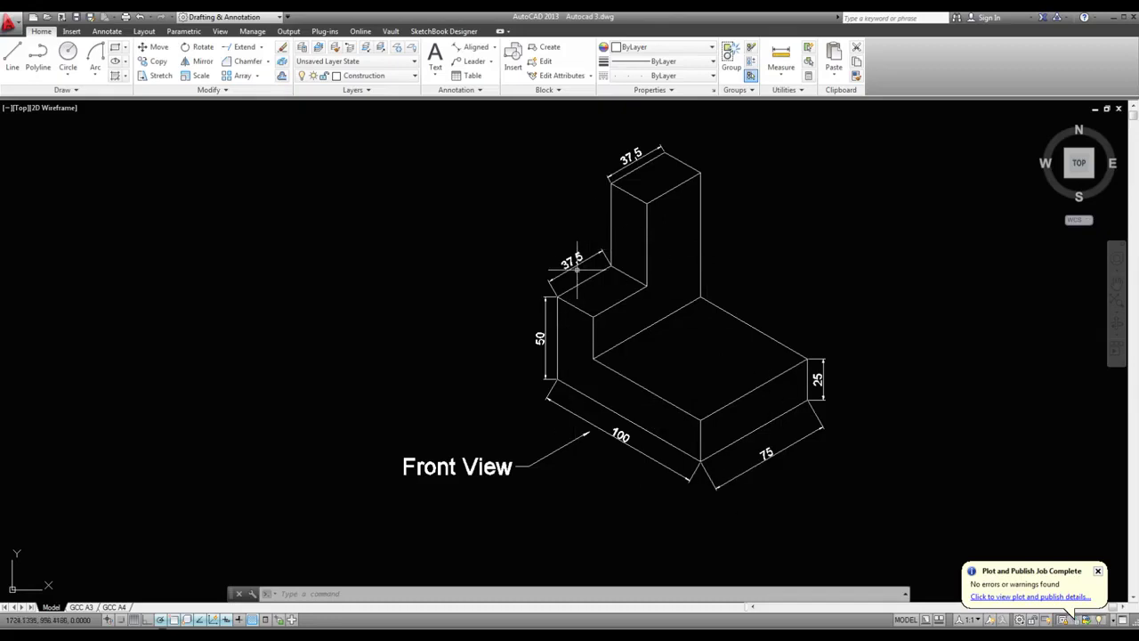
- Compare the dimensioned isometric with the L-shaped front view drawn beside it
scroll(609, 341, "down", 2)
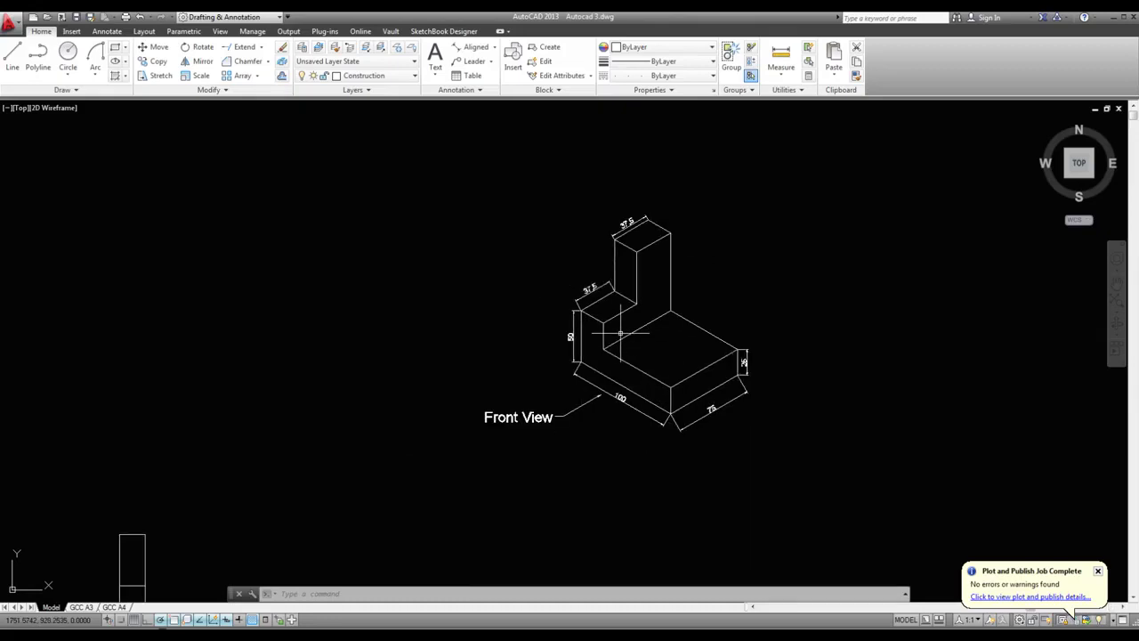
scroll(620, 334, "down", 2)
scroll(616, 377, "up", 4)
scroll(610, 376, "down", 4)
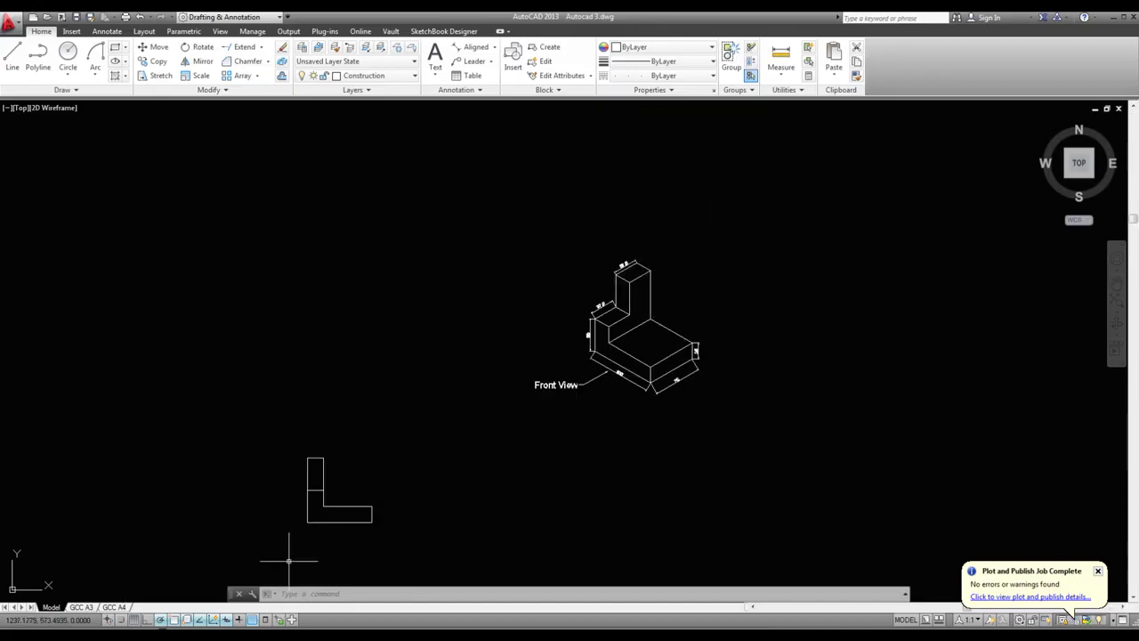
scroll(288, 561, "up", 2)
scroll(582, 371, "down", 2)
scroll(747, 223, "up", 2)
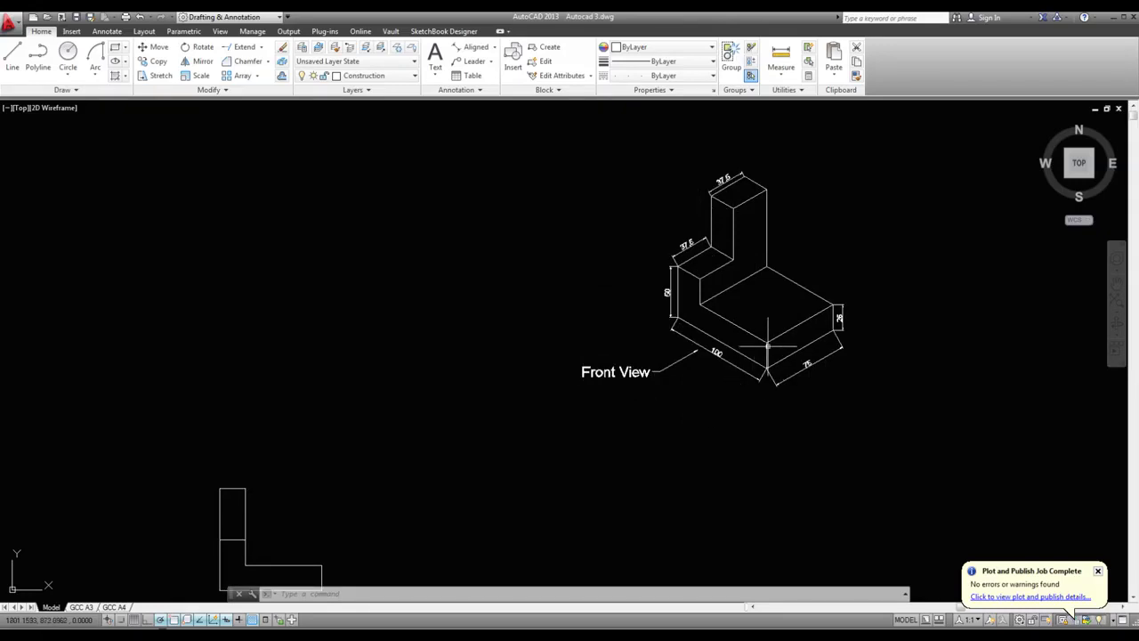
scroll(730, 329, "up", 2)
scroll(712, 315, "down", 4)
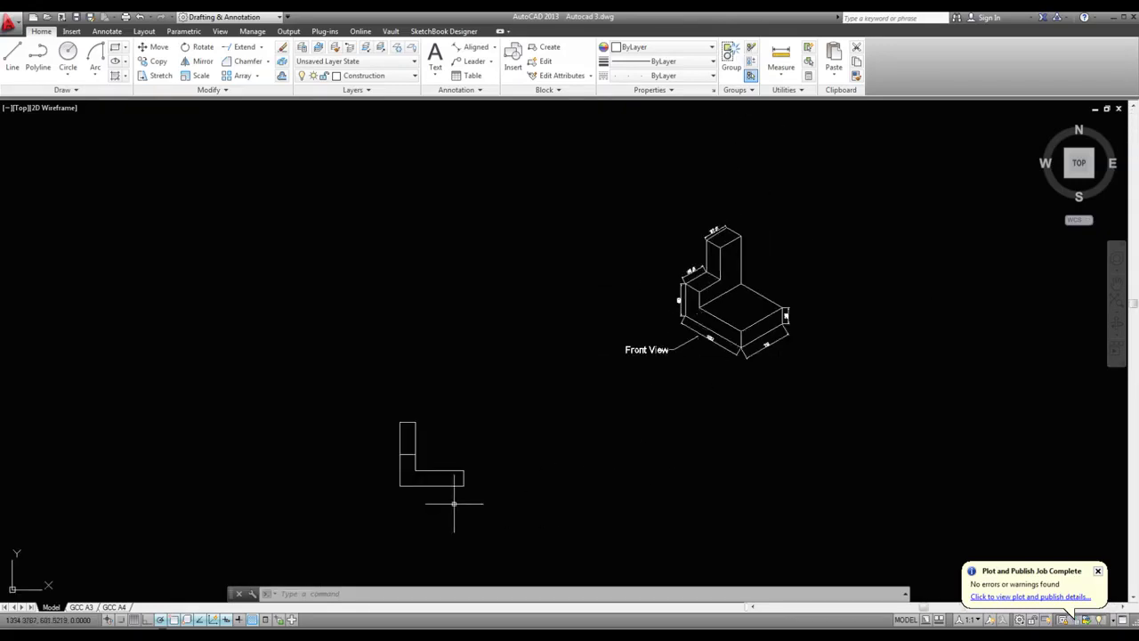
scroll(401, 504, "up", 4)
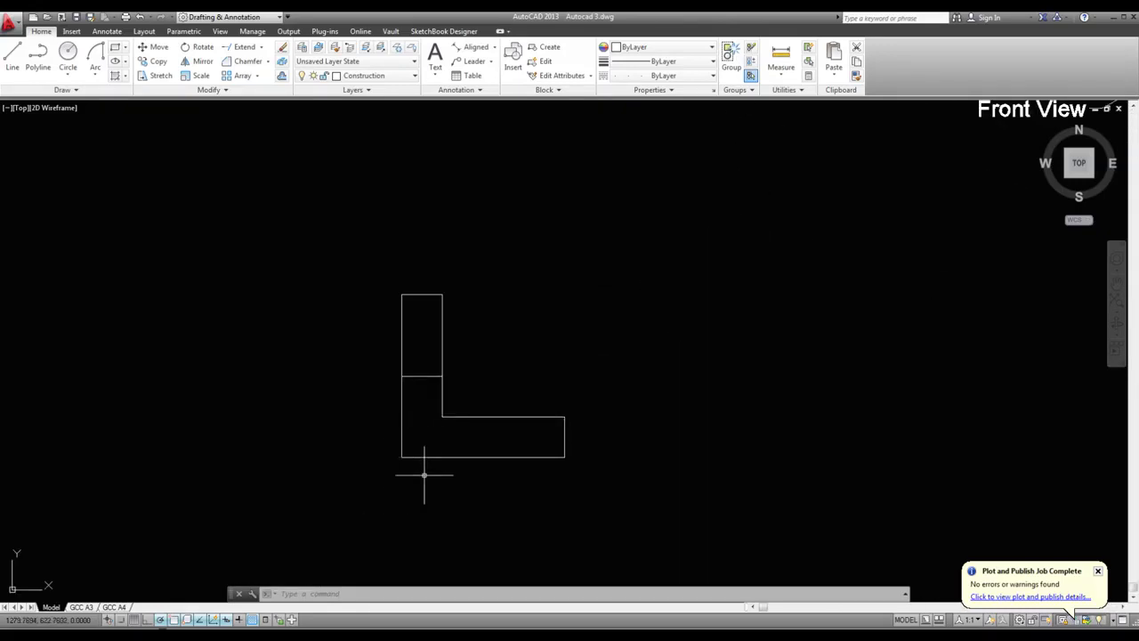
- Examine the L-shaped front view and the space around it against the isometric's Front View direction
scroll(423, 471, "down", 2)
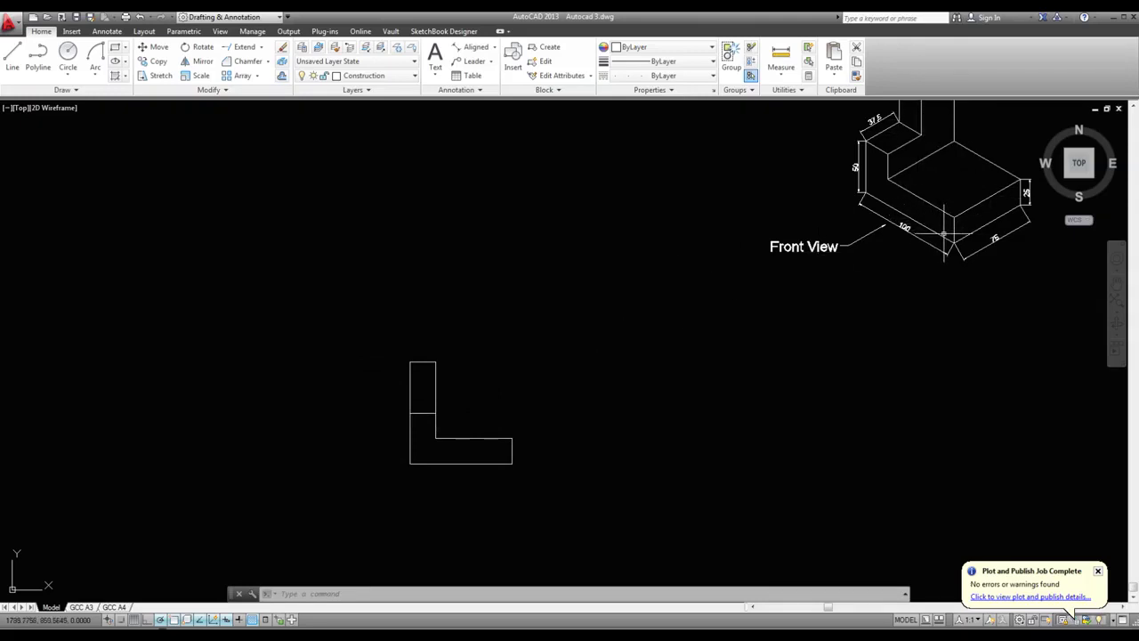
scroll(943, 267, "down", 2)
scroll(1005, 197, "up", 2)
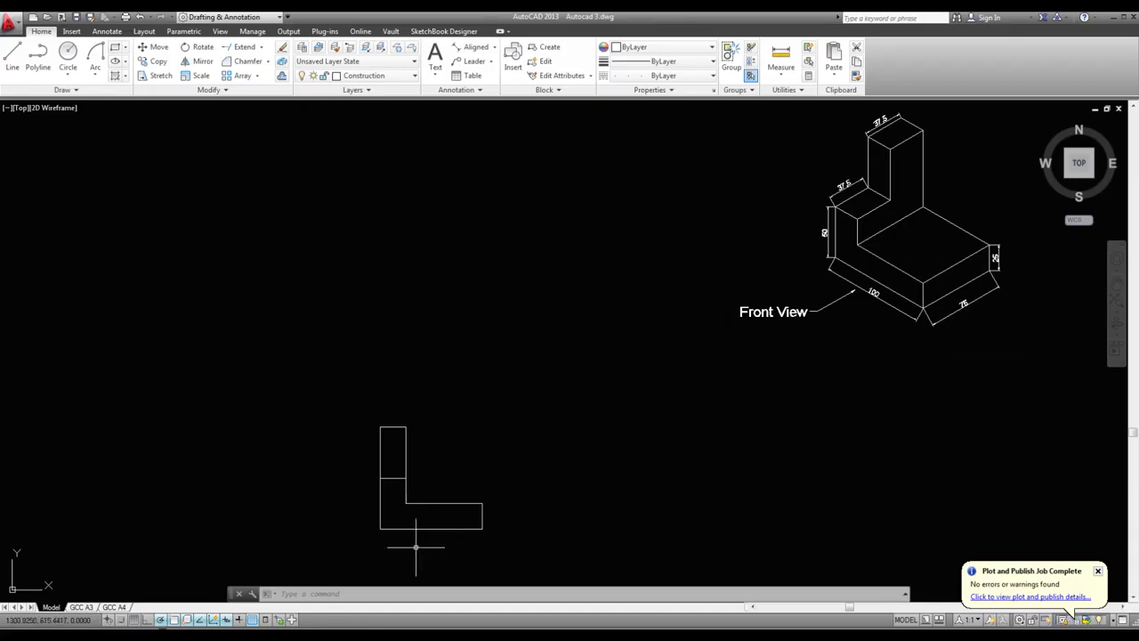
scroll(417, 544, "up", 1)
scroll(407, 350, "down", 1)
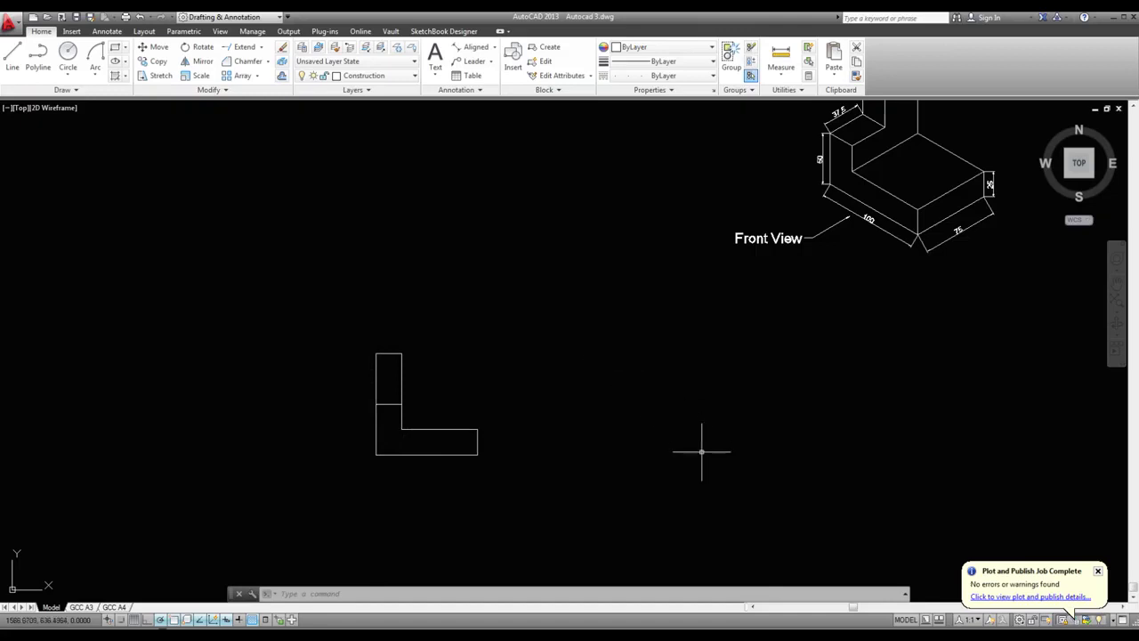
scroll(701, 451, "down", 1)
scroll(813, 257, "up", 1)
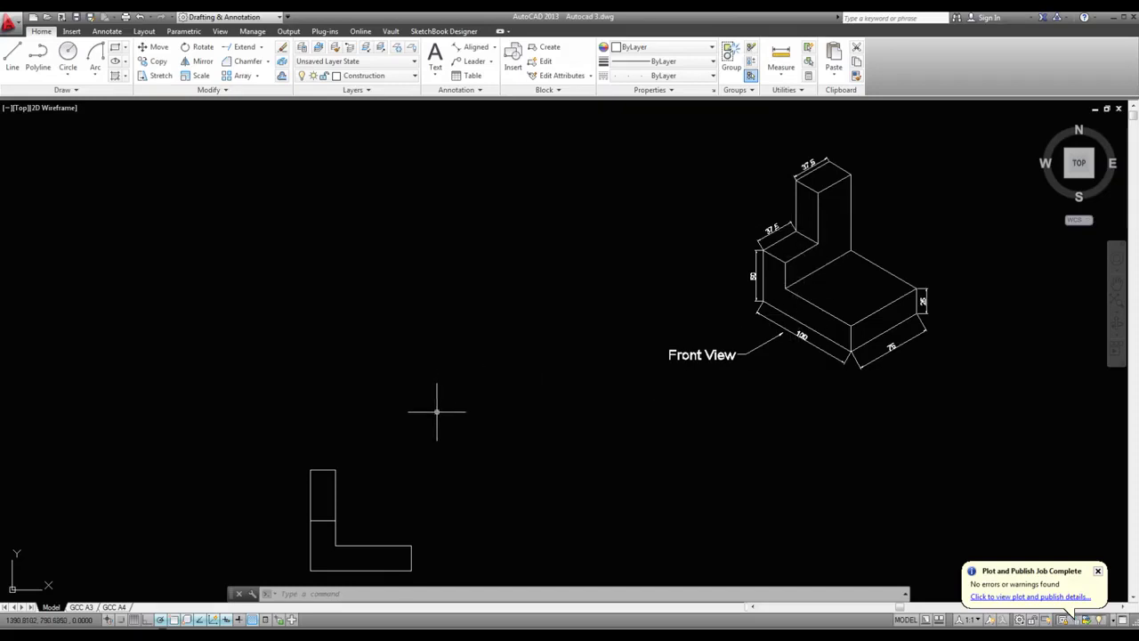
scroll(457, 399, "down", 2)
scroll(357, 494, "up", 5)
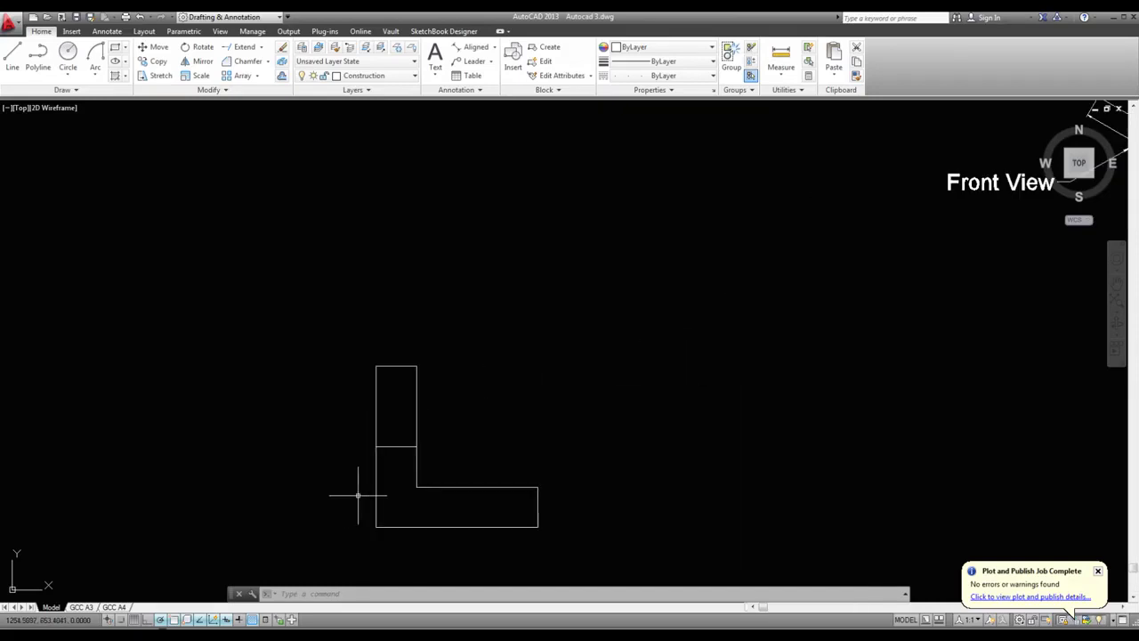
scroll(363, 473, "down", 2)
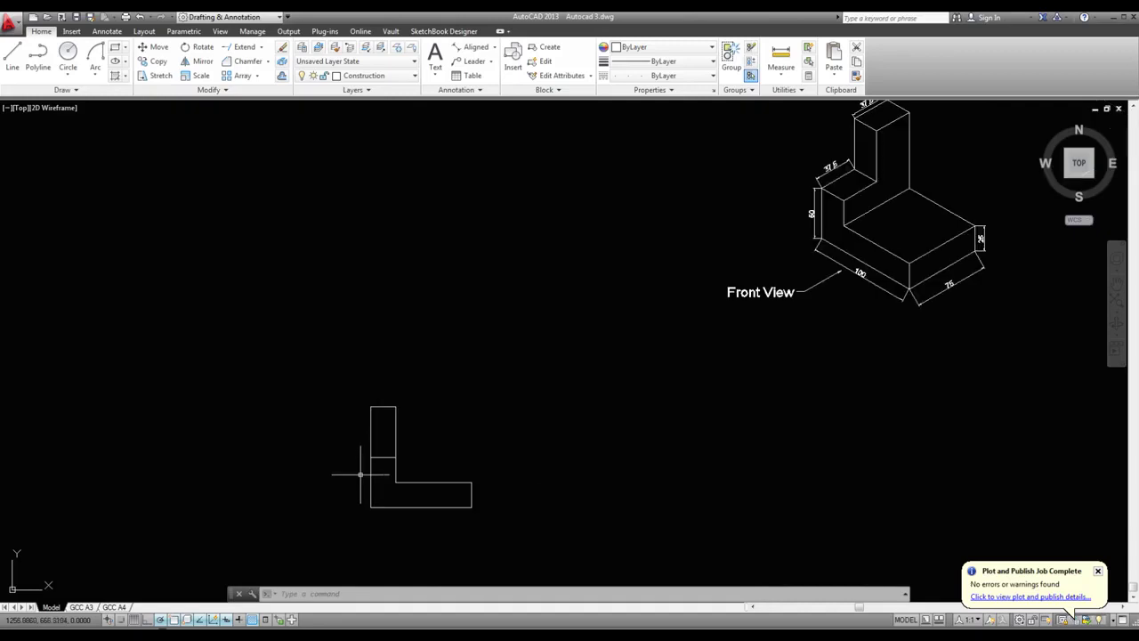
- Review the layer list and make Geometry the current layer
left_click(415, 76)
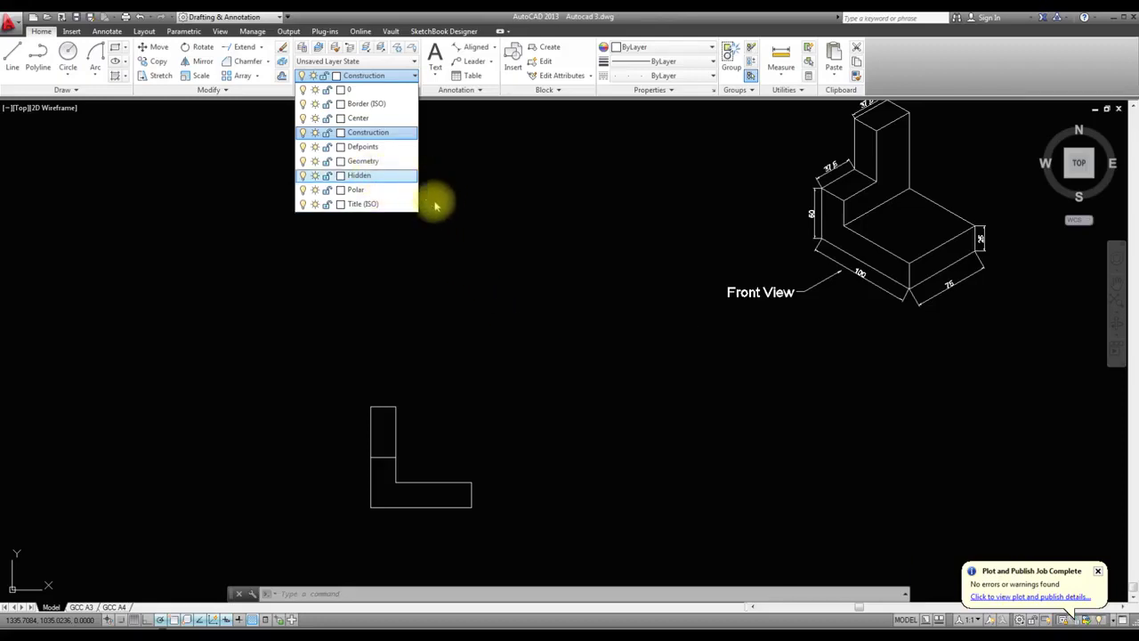
left_click(472, 265)
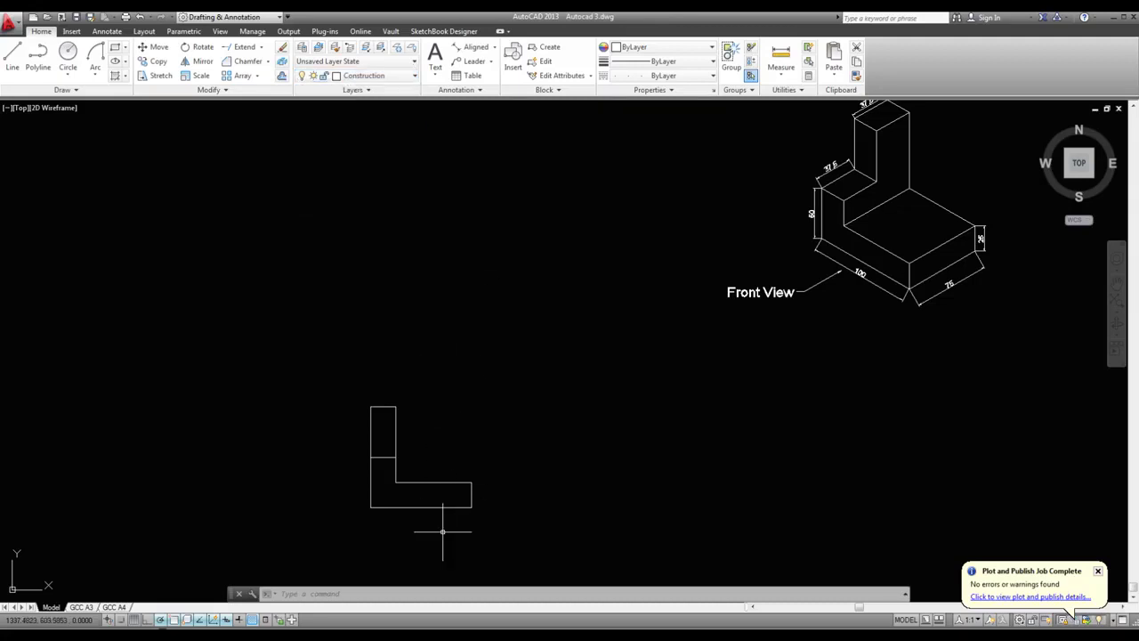
left_click(378, 79)
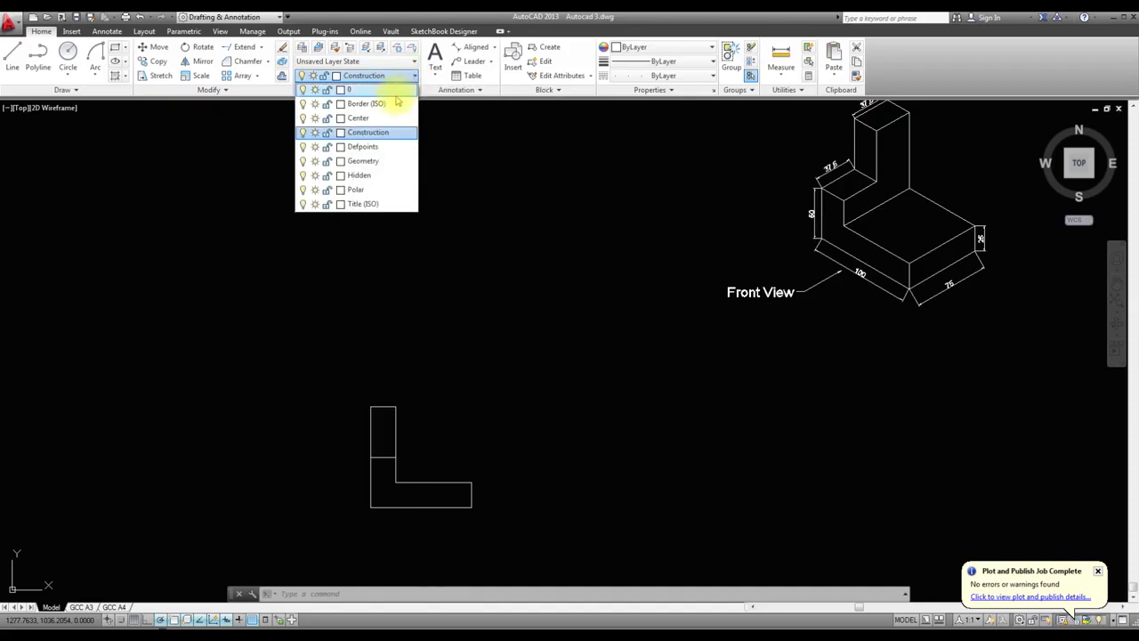
left_click(365, 162)
- Check which layer the L-shaped front view's lines are on, leaving nothing selected
left_click(537, 361)
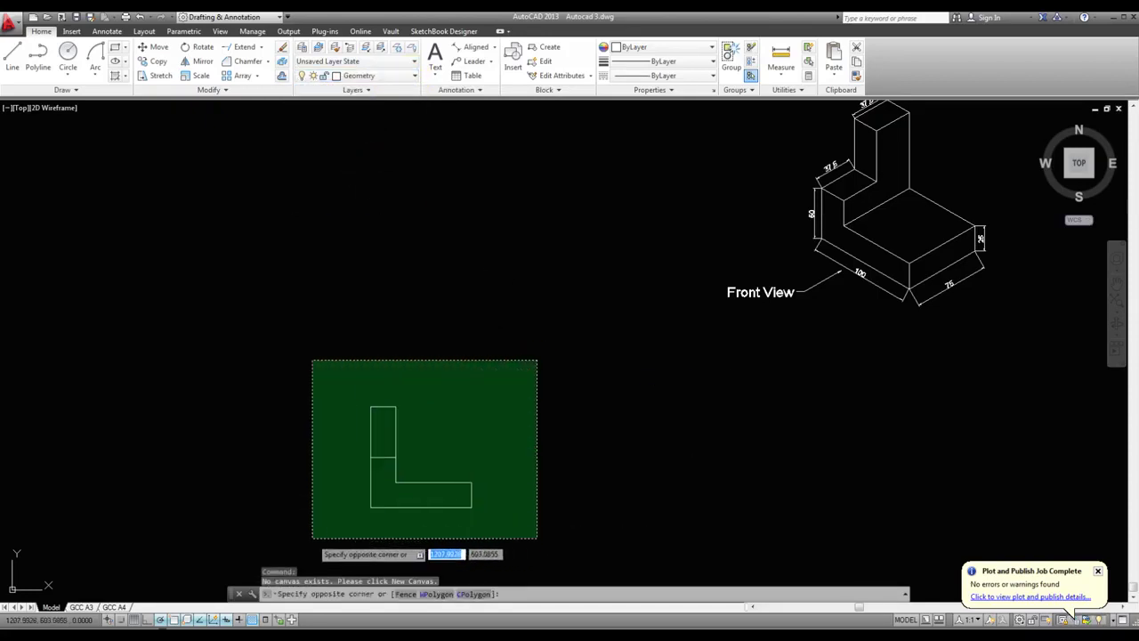
left_click(313, 537)
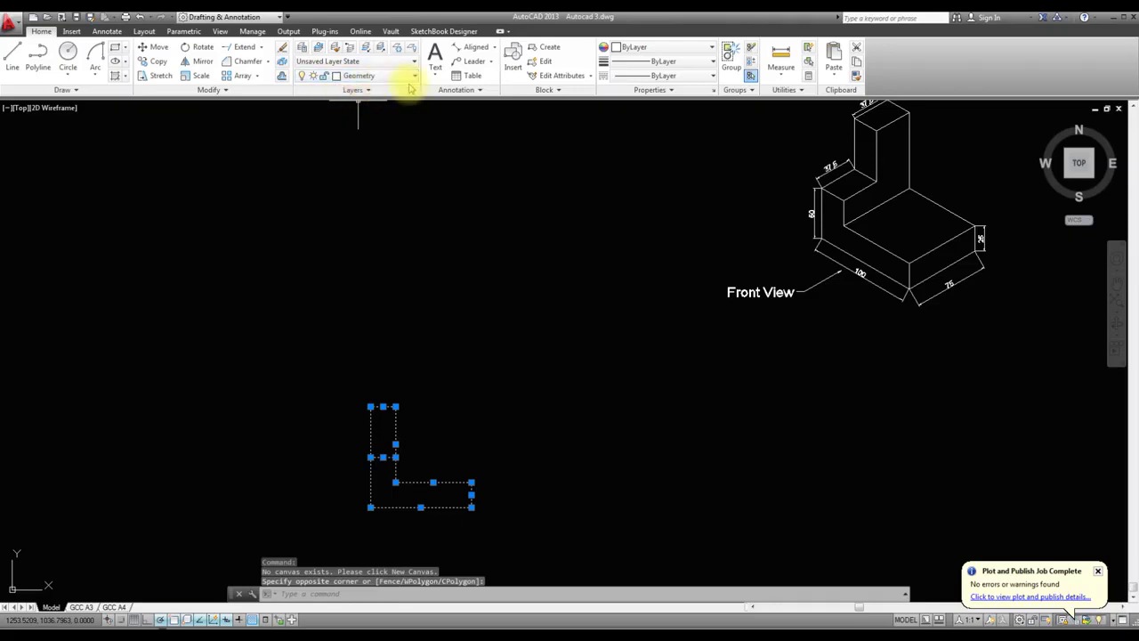
key("Escape")
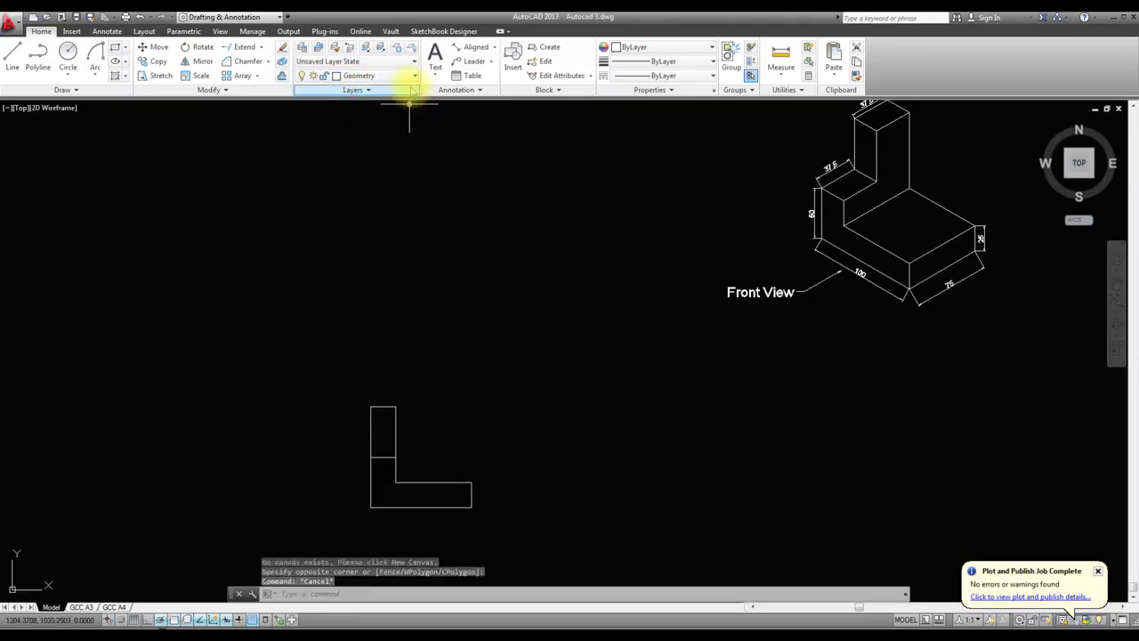
- Make Construction the current layer and check the layer of the L-shaped front view's lines again
left_click(410, 76)
left_click(394, 133)
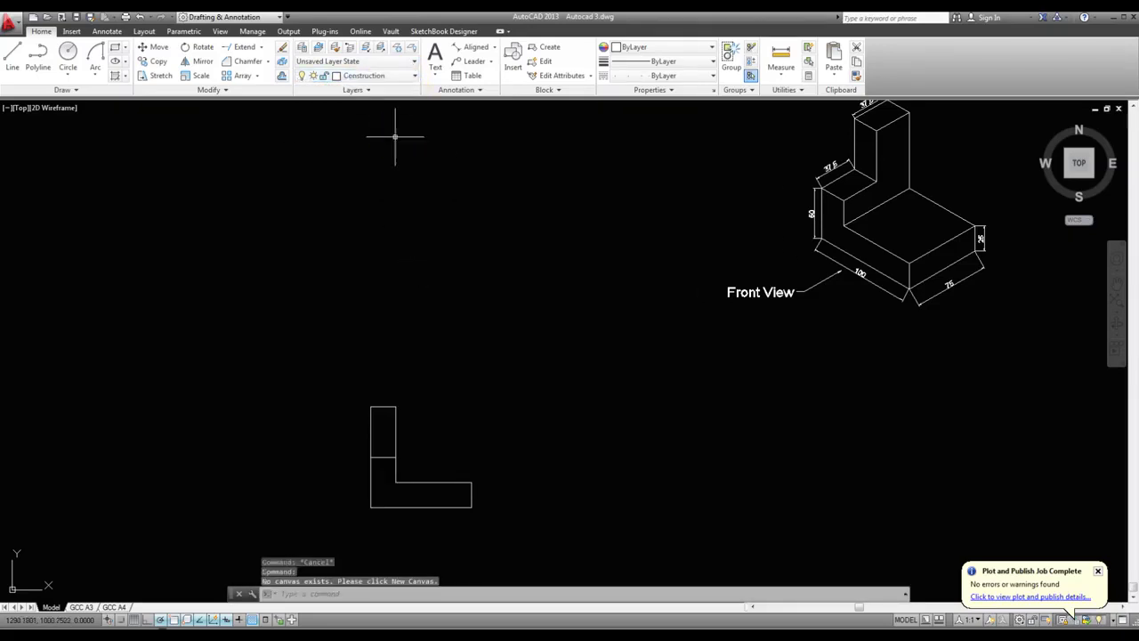
left_click(562, 315)
left_click(324, 516)
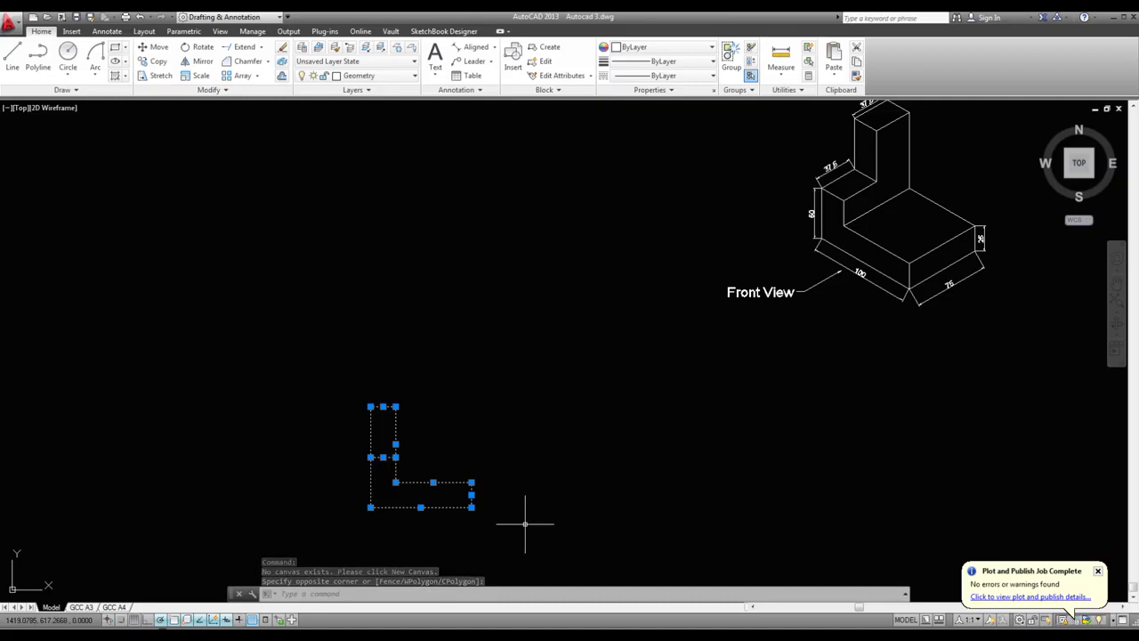
key("Escape")
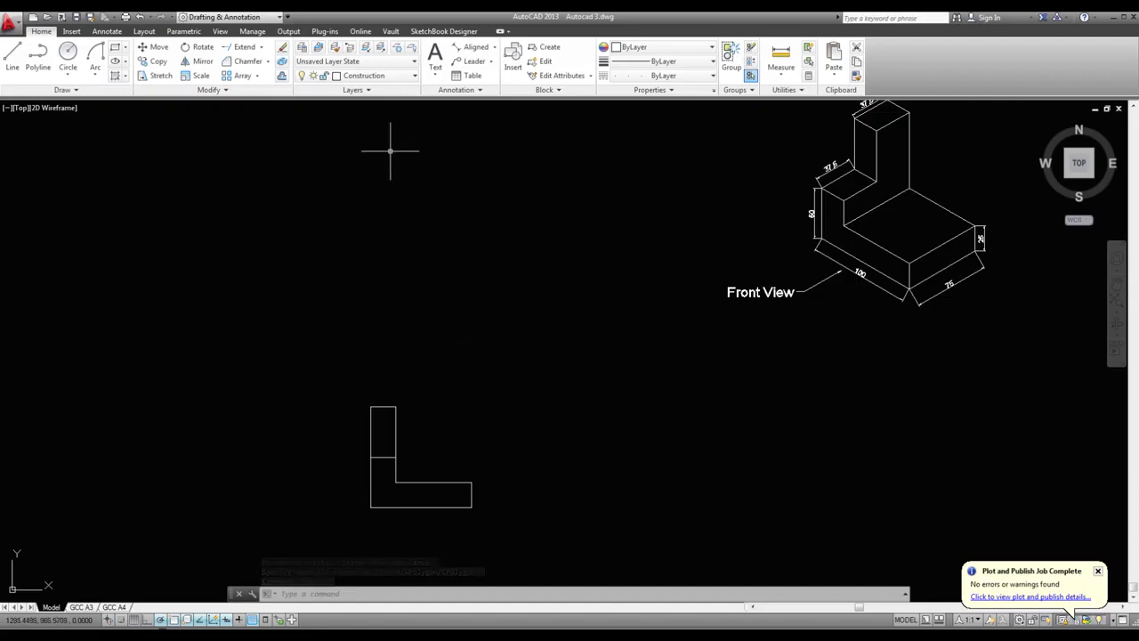
- Draw a vertical and a horizontal construction line through the front view's lower-left corner
left_click(78, 92)
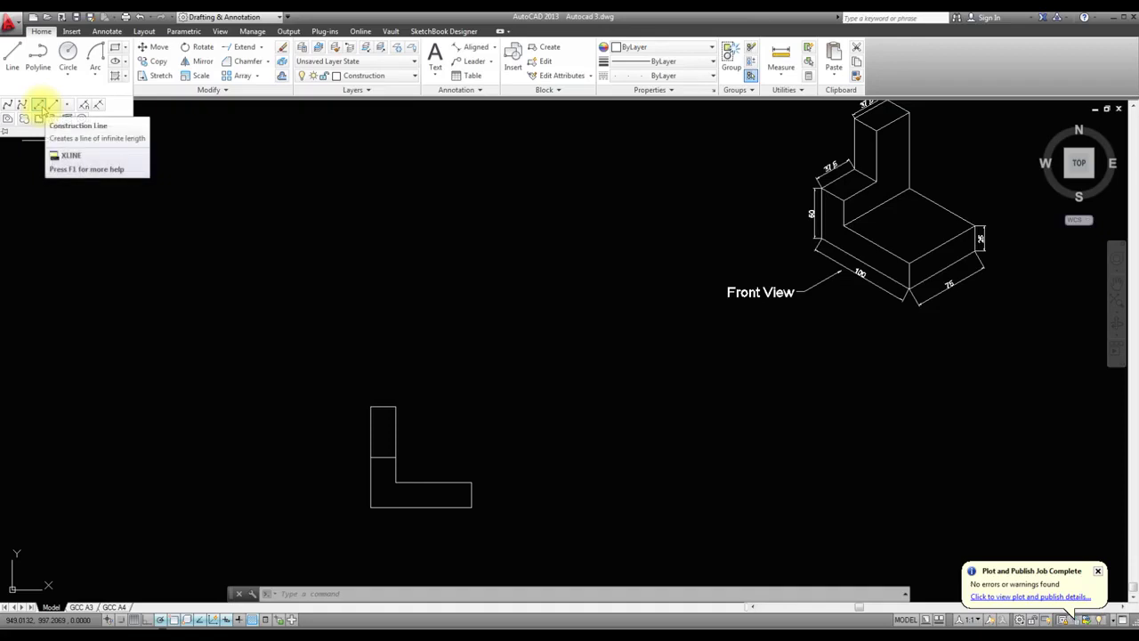
left_click(39, 105)
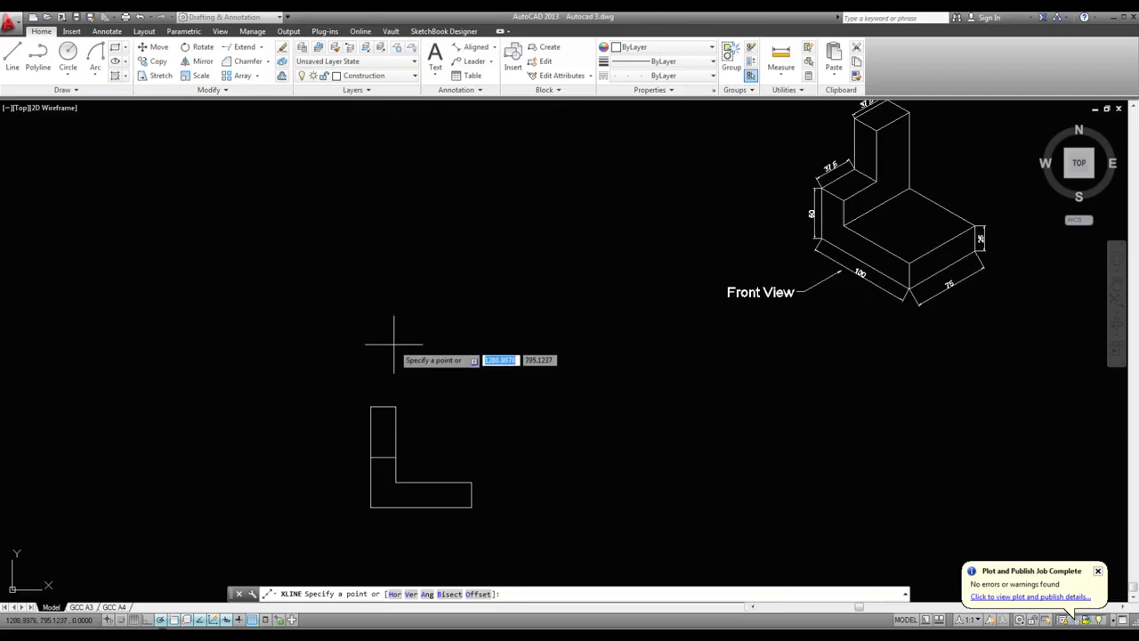
left_click(372, 511)
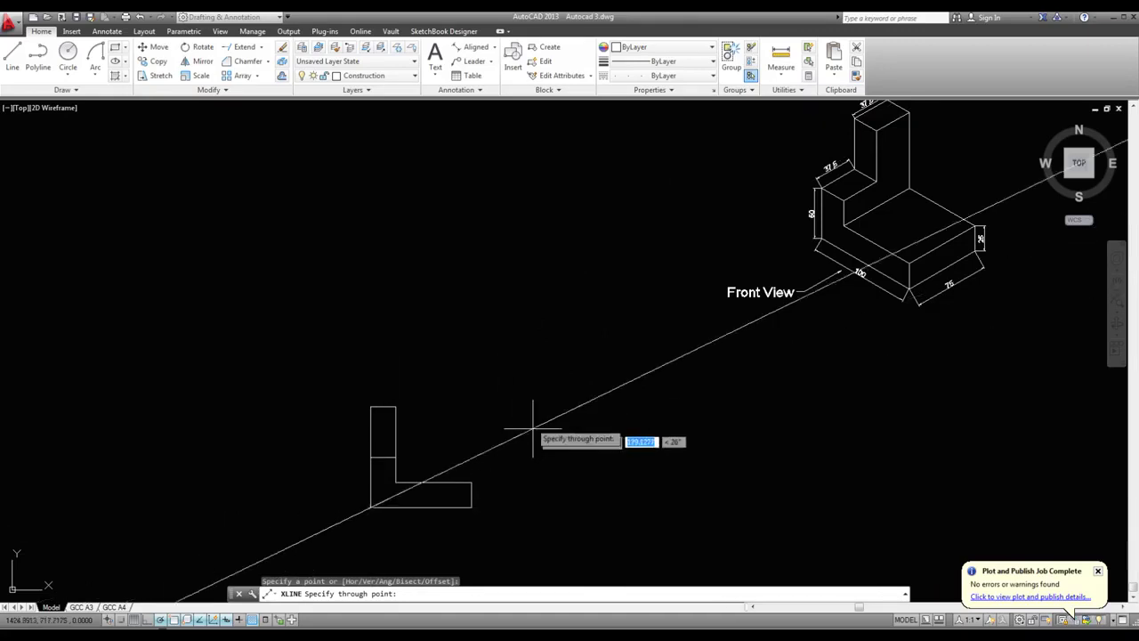
left_click(366, 290)
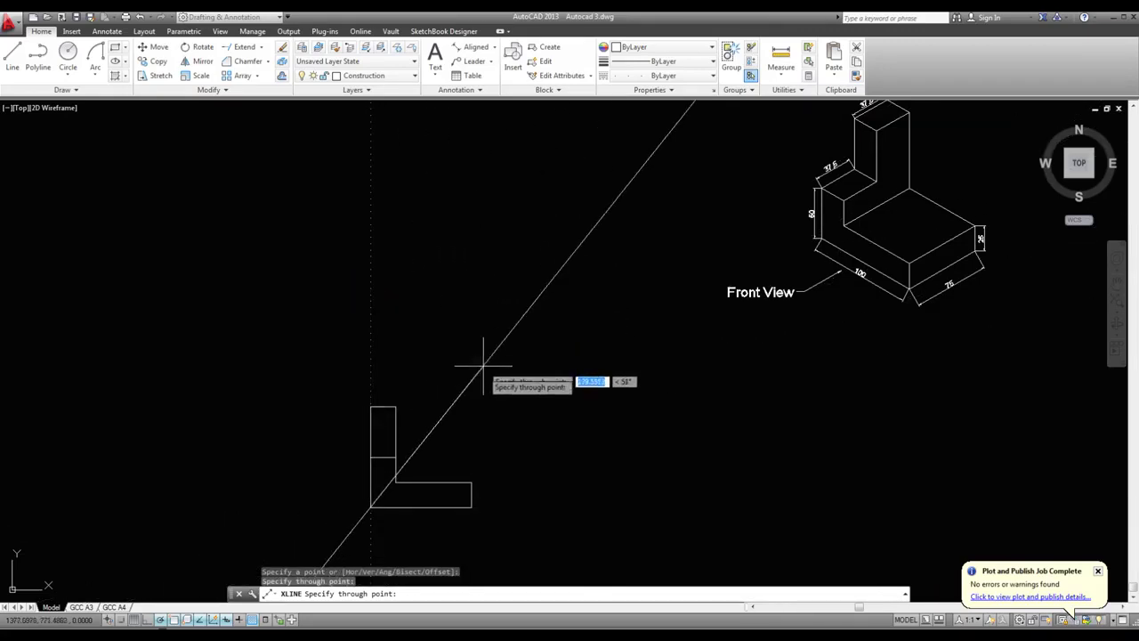
left_click(537, 508)
key("Escape")
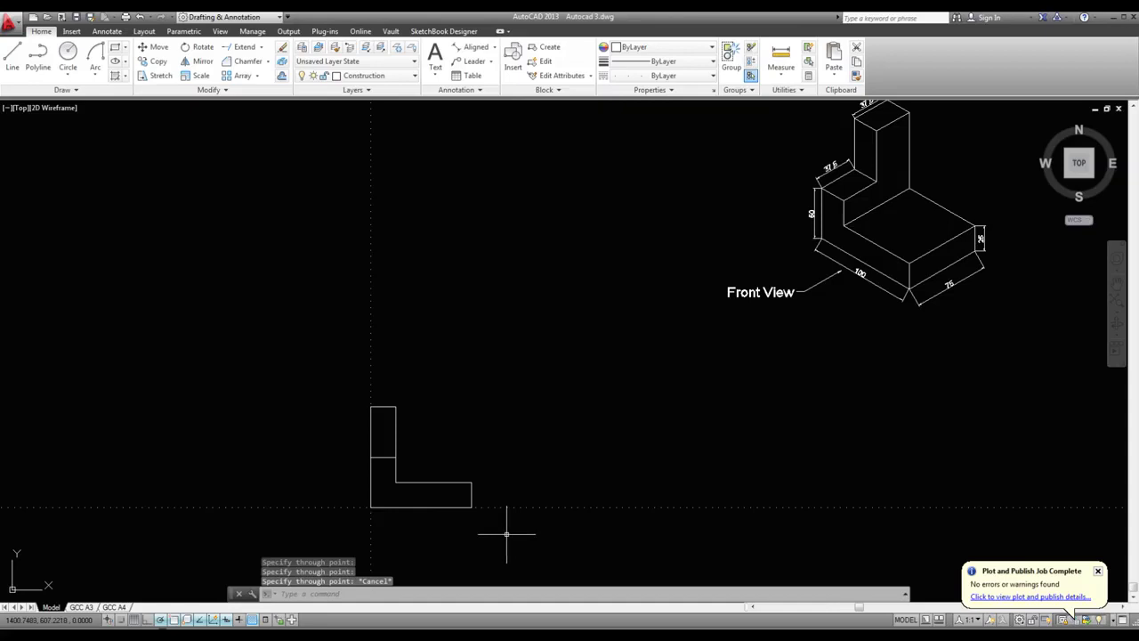
- Draw a vertical construction line along the front view's right edge and a horizontal one along the top of its base
key("Return")
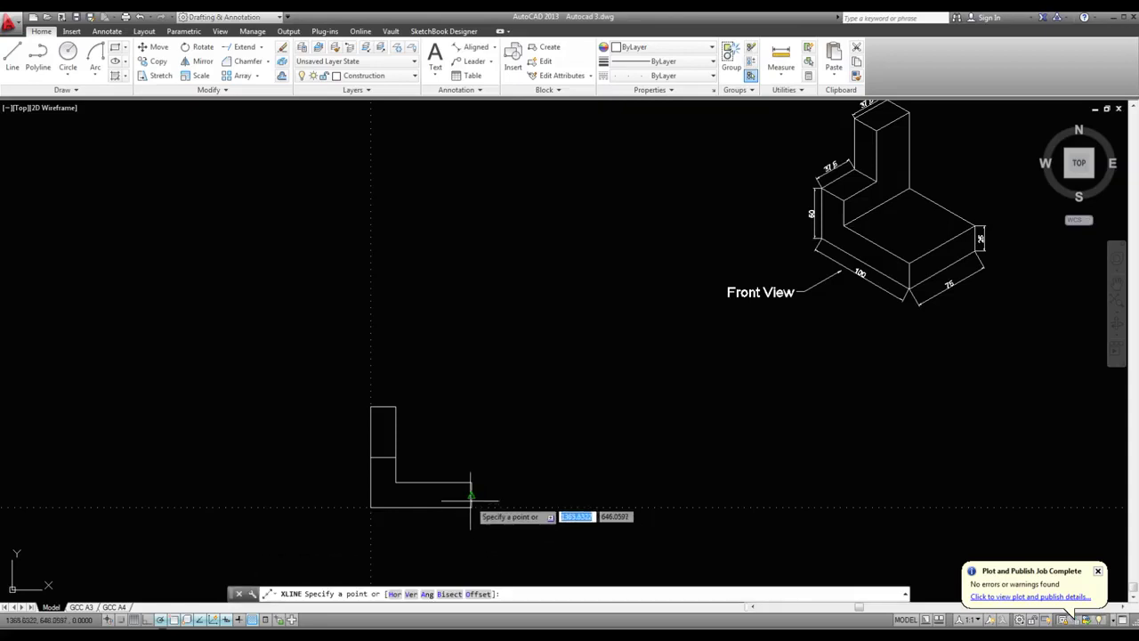
left_click(471, 498)
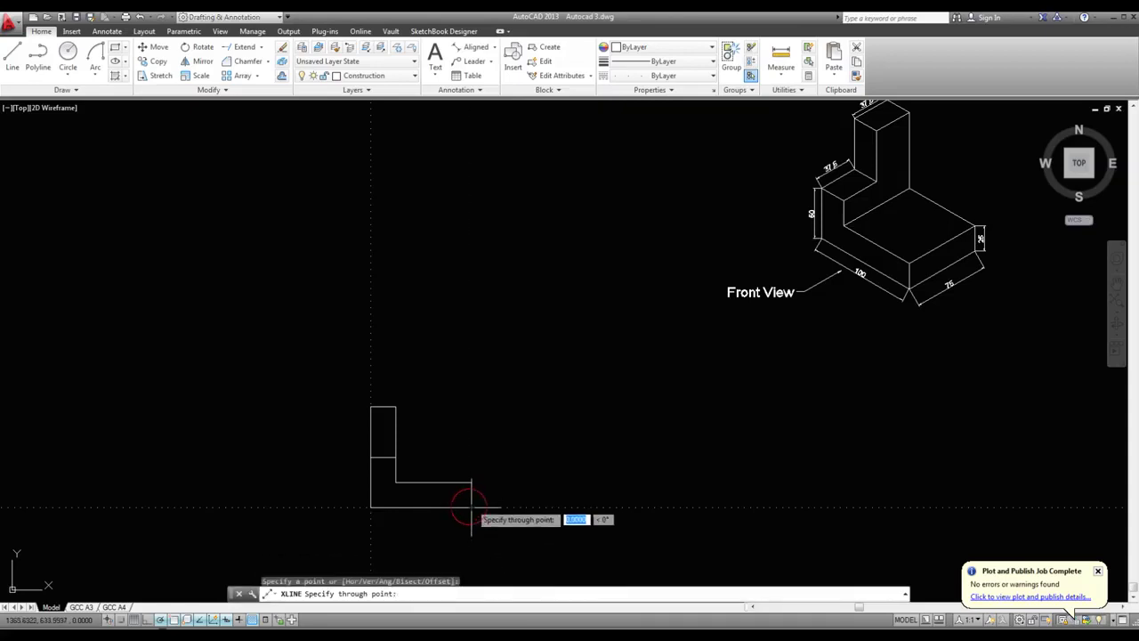
left_click(471, 345)
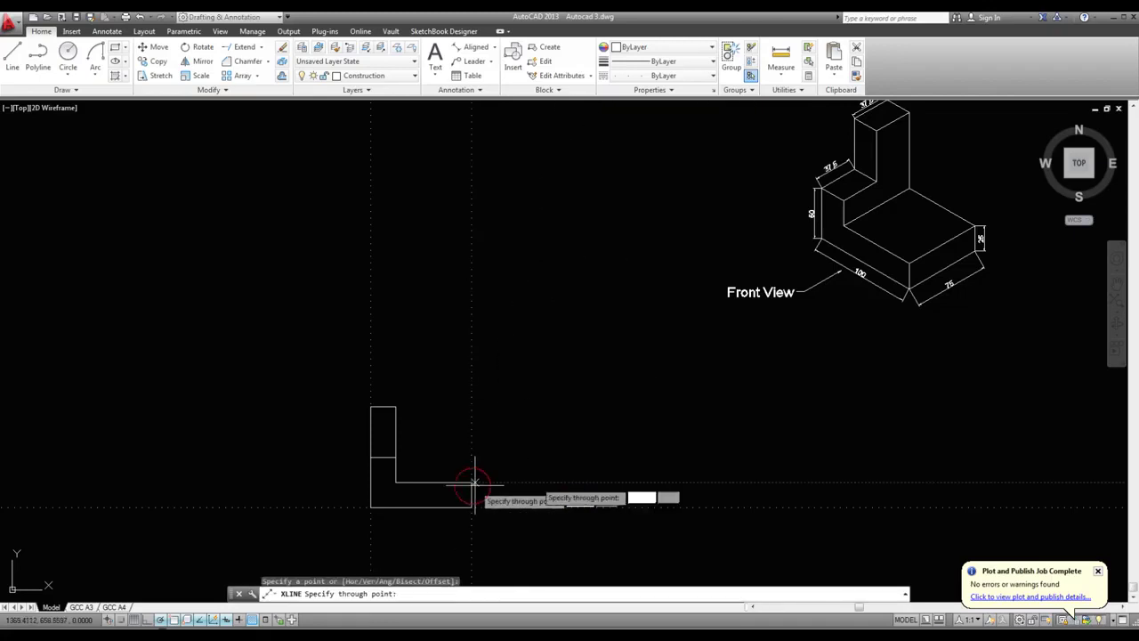
left_click(580, 482)
key("Escape")
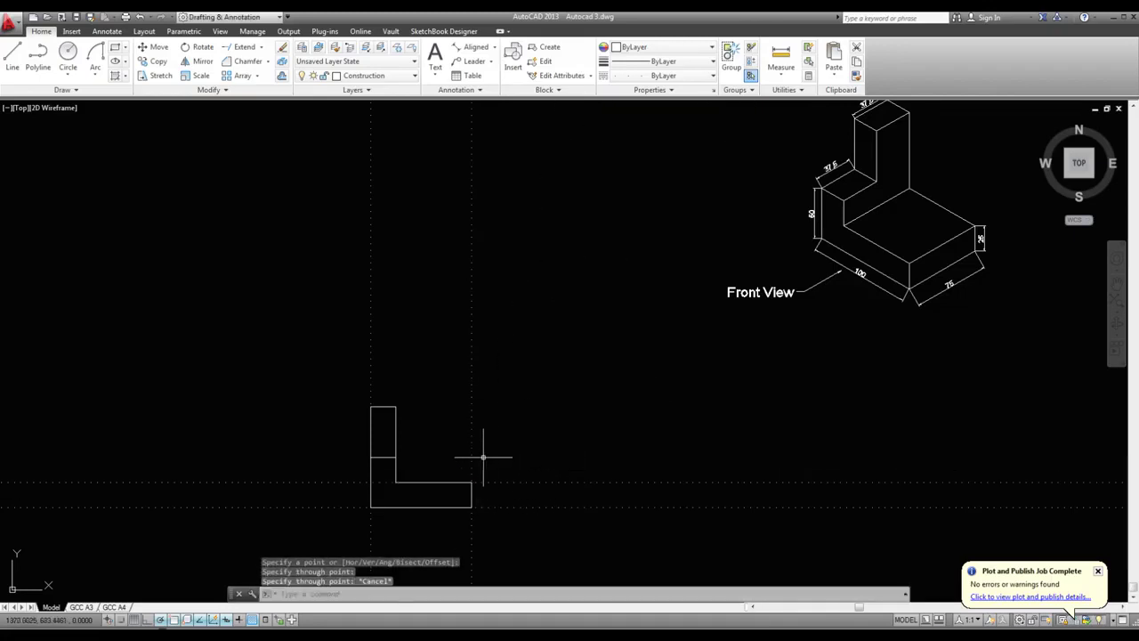
- Draw a horizontal construction line along the short line that crosses the front view's upright
key("Return")
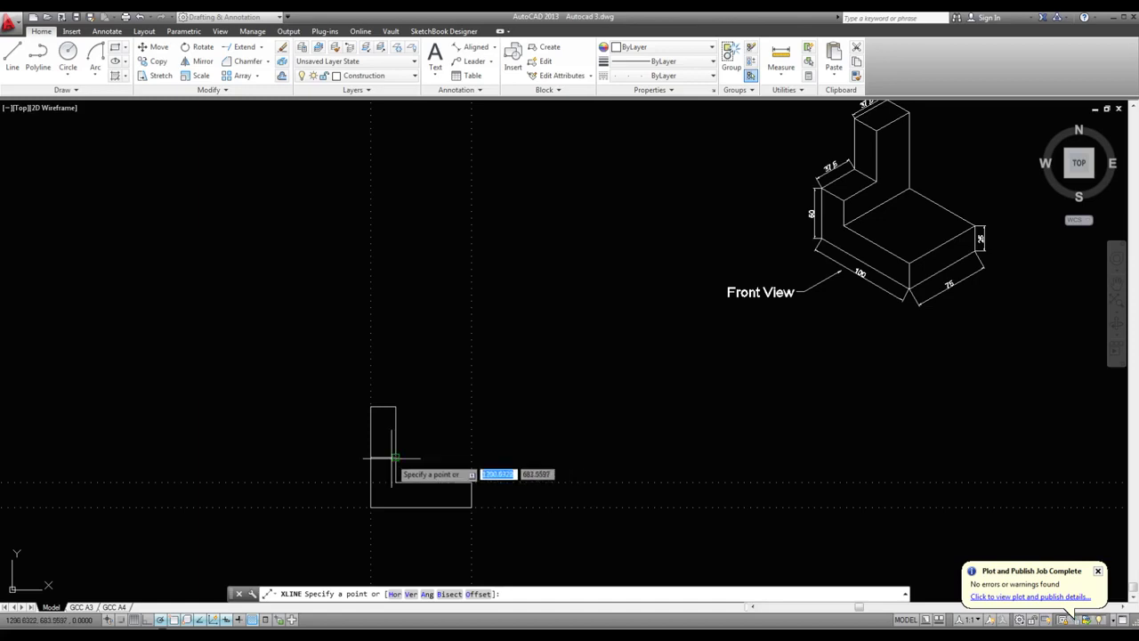
left_click(394, 457)
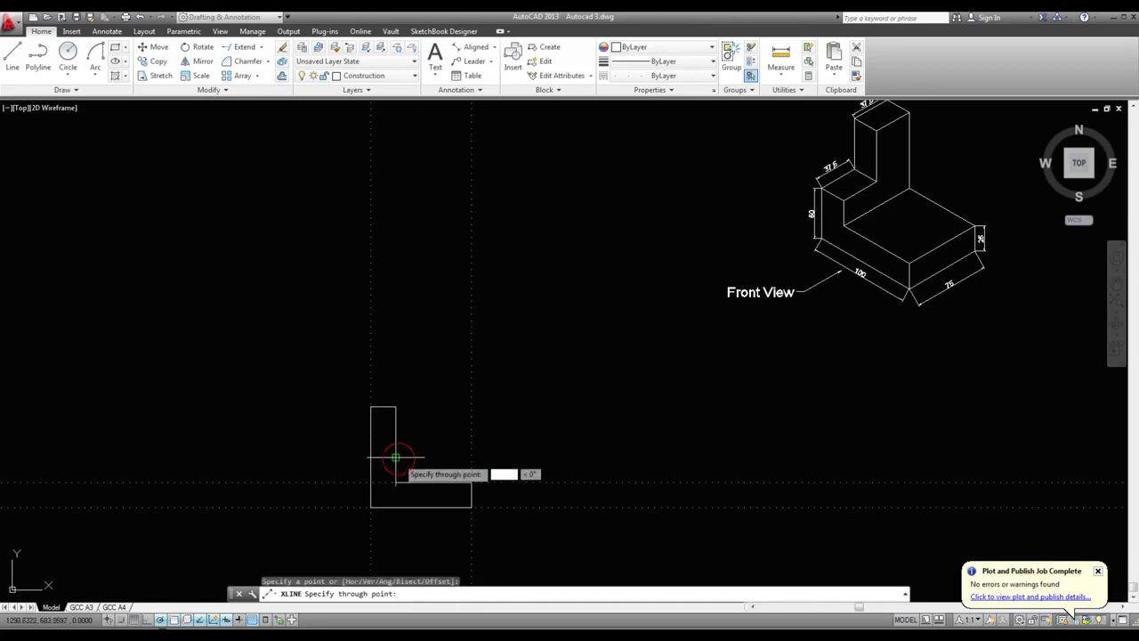
left_click(582, 458)
key("Escape")
- Draw a vertical construction line along the right edge of the front view's upright
key("Return")
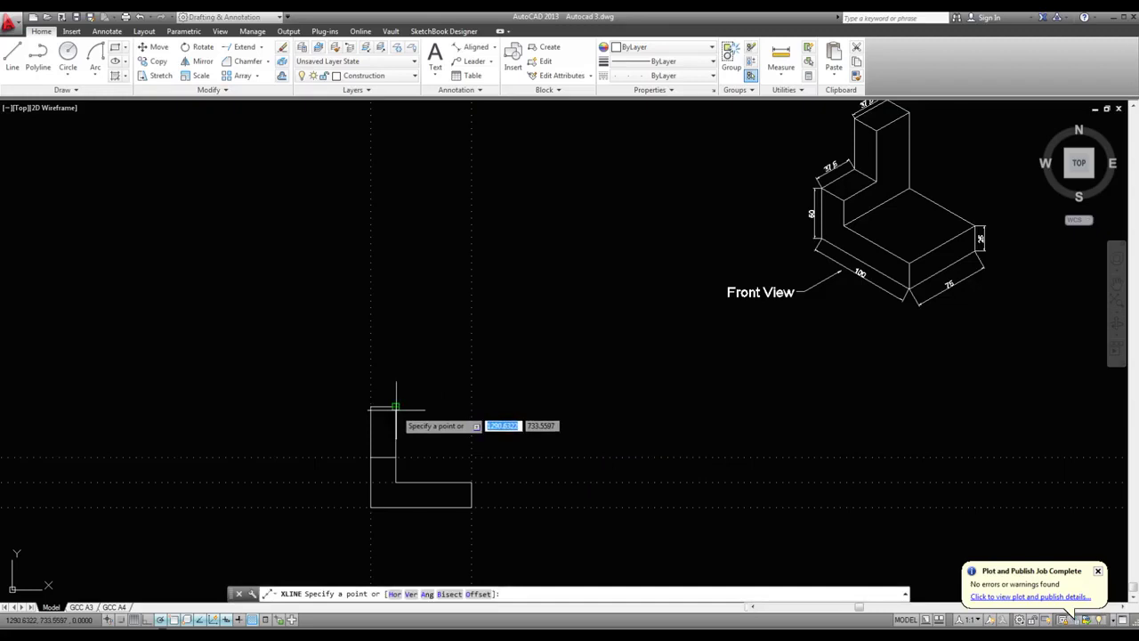
left_click(396, 407)
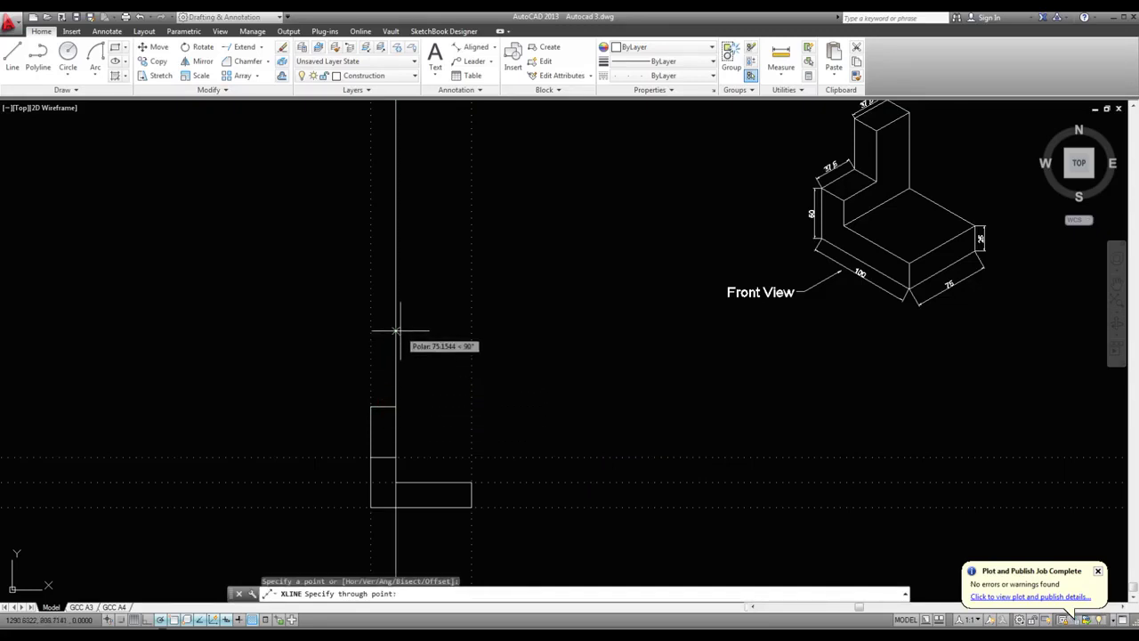
key("Escape")
scroll(401, 305, "down", 2)
scroll(390, 371, "up", 2)
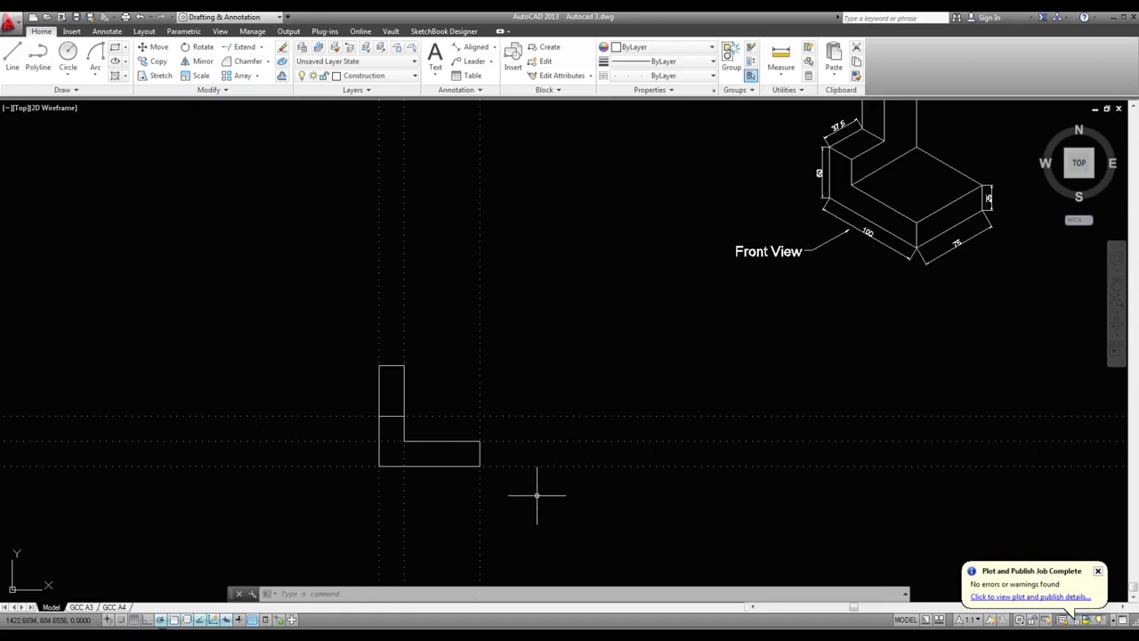
- Draw a circle with a radius of 50 centred on the front view's lower-right corner
left_click(68, 53)
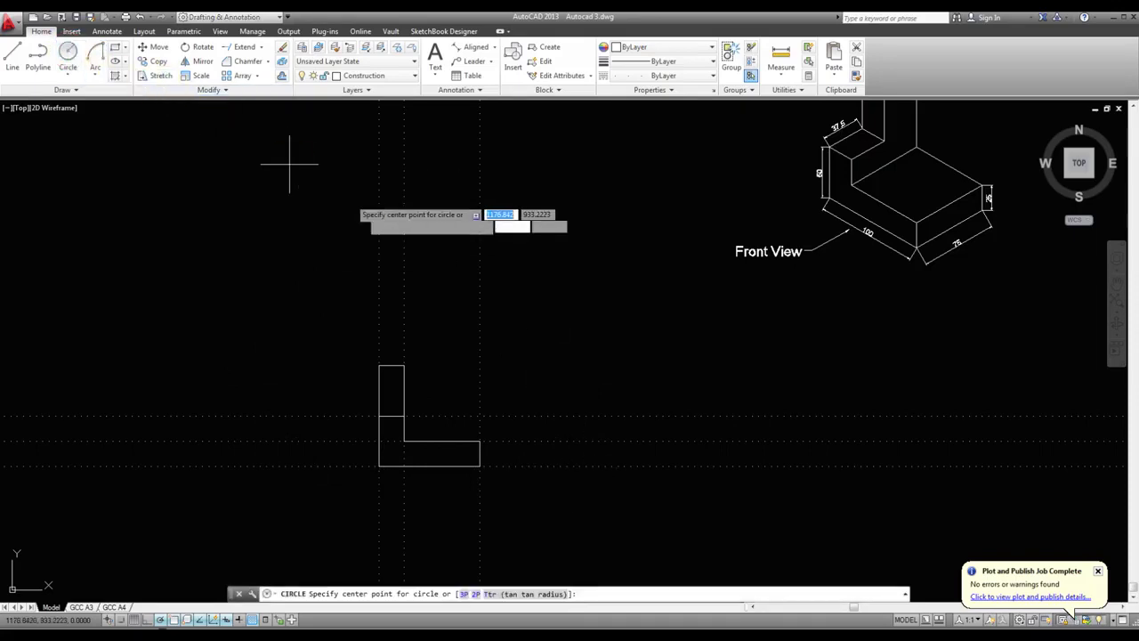
left_click(480, 465)
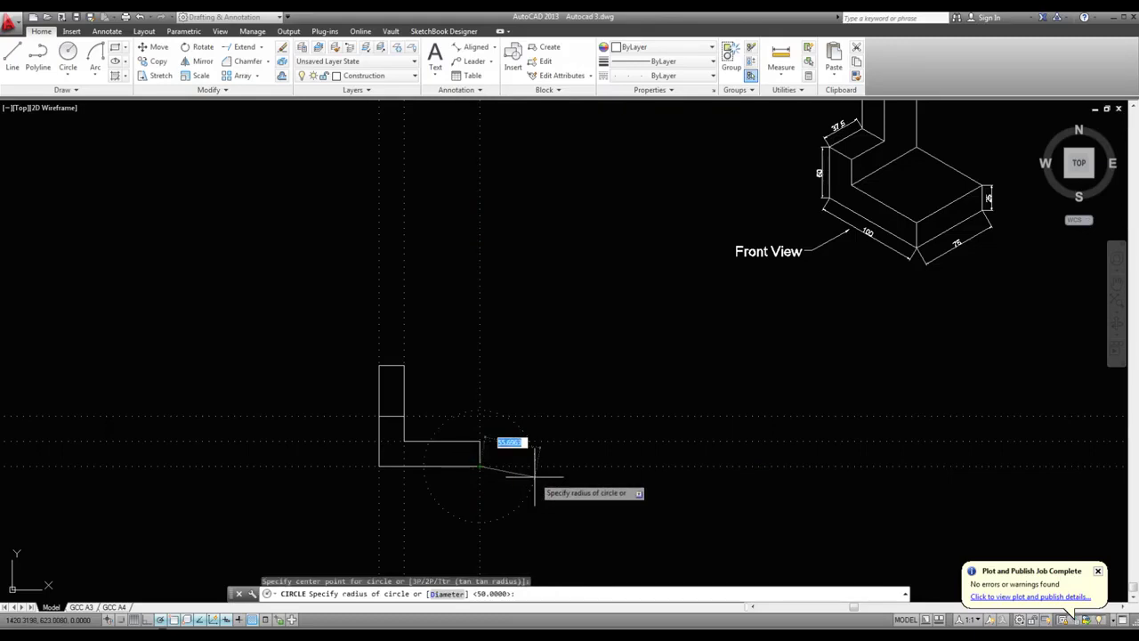
type("50")
key("Return")
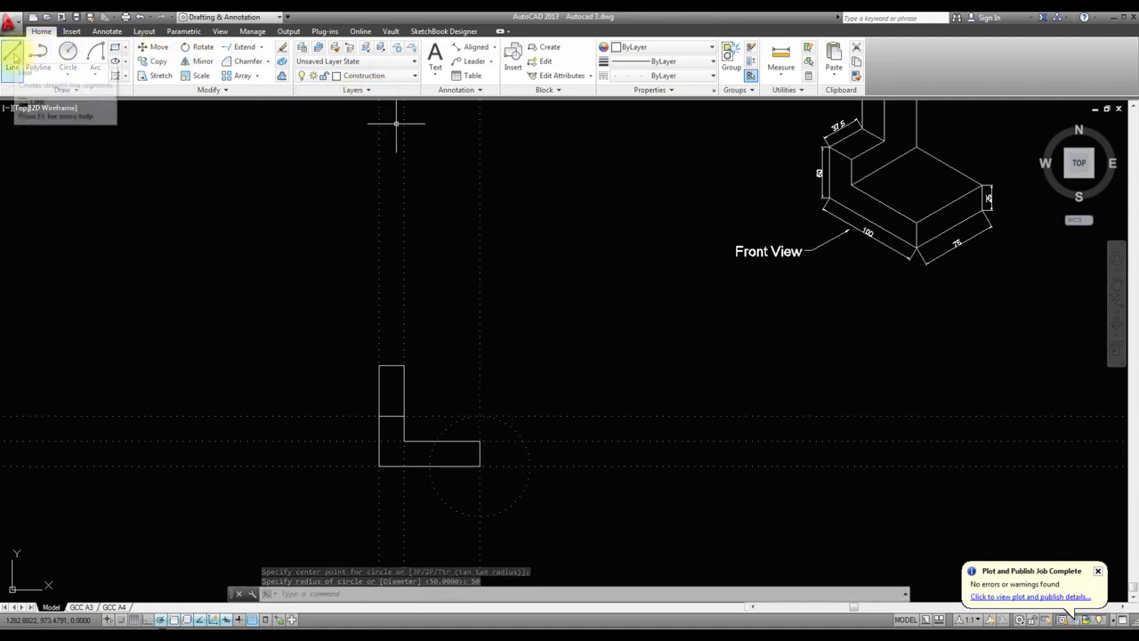
- Draw a vertical construction line through the circle's right quadrant, where it meets the horizontal base line
left_click(73, 90)
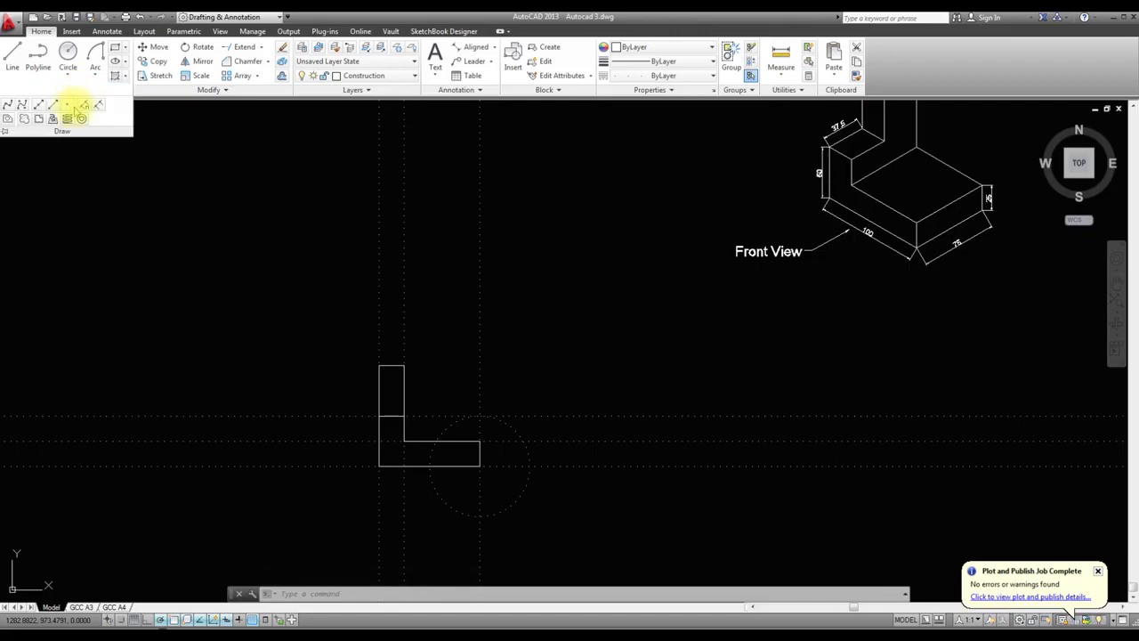
left_click(40, 105)
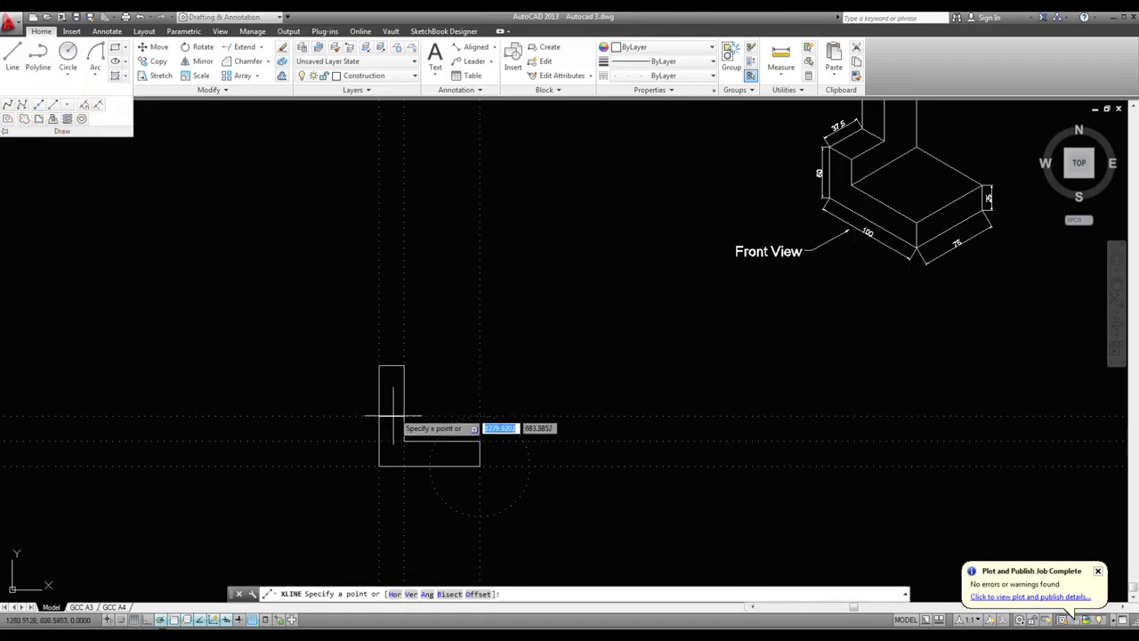
left_click(530, 465)
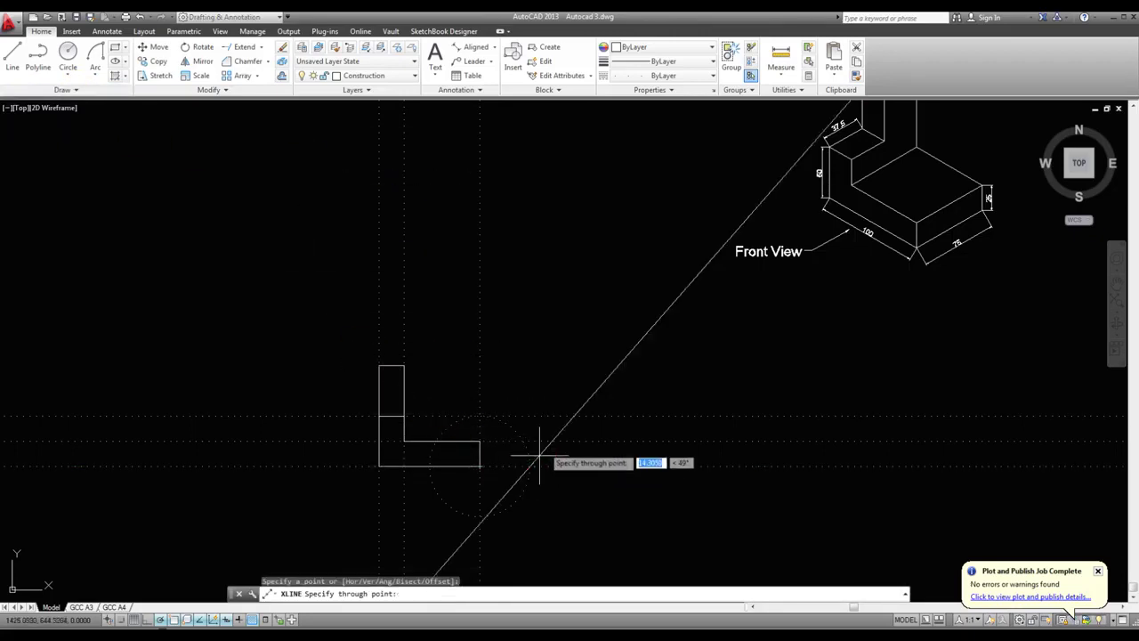
left_click(530, 256)
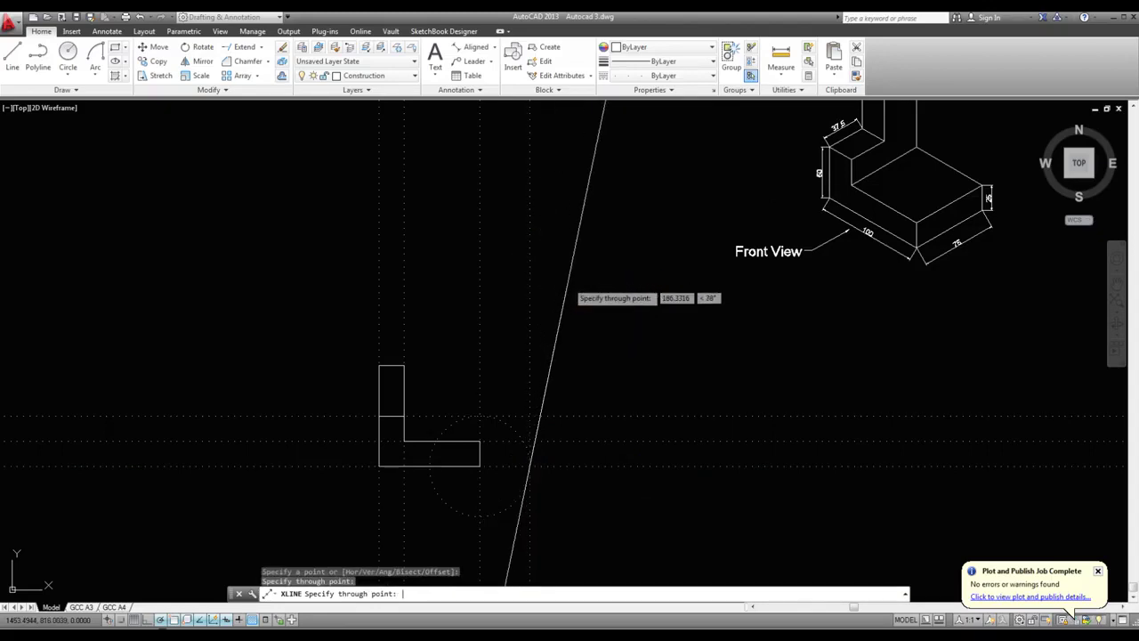
key("Escape")
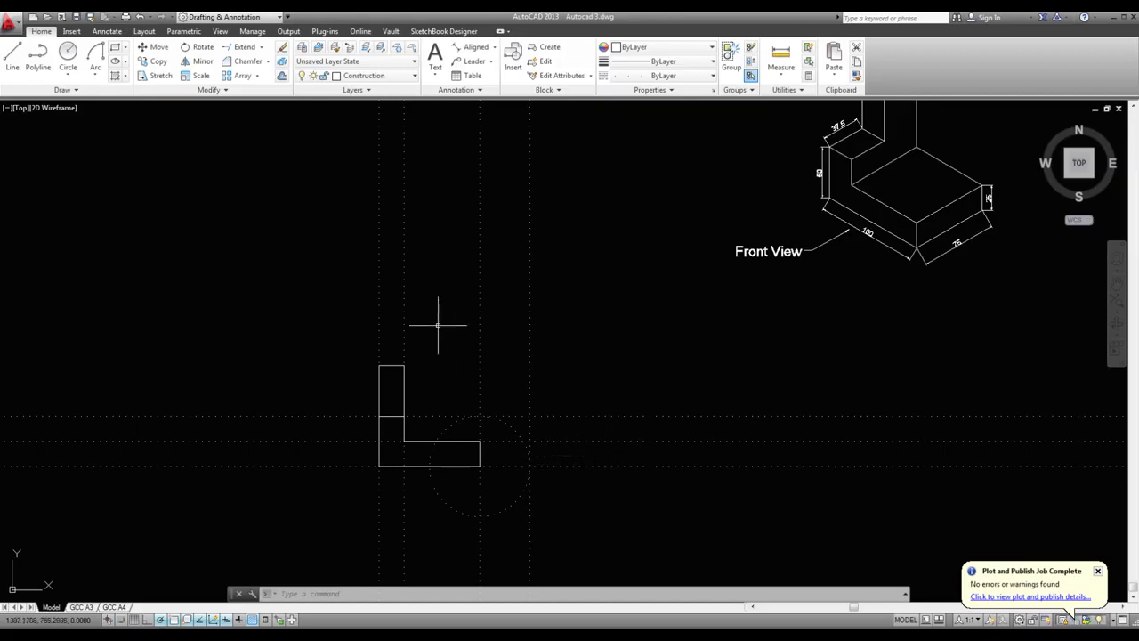
type("xl")
key("Return")
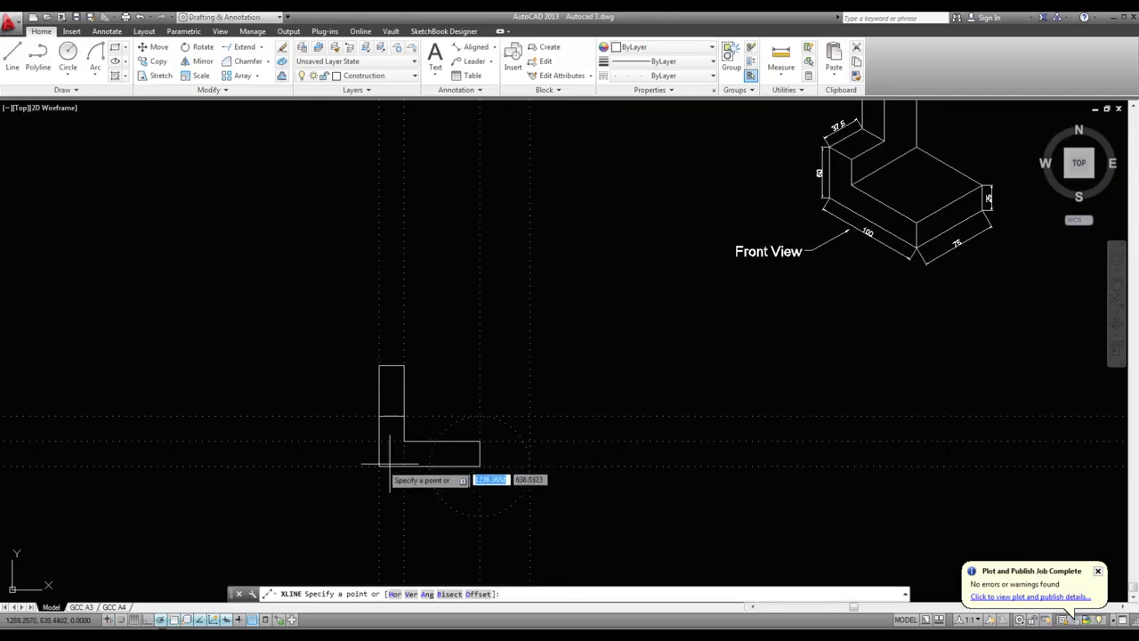
left_click(380, 465)
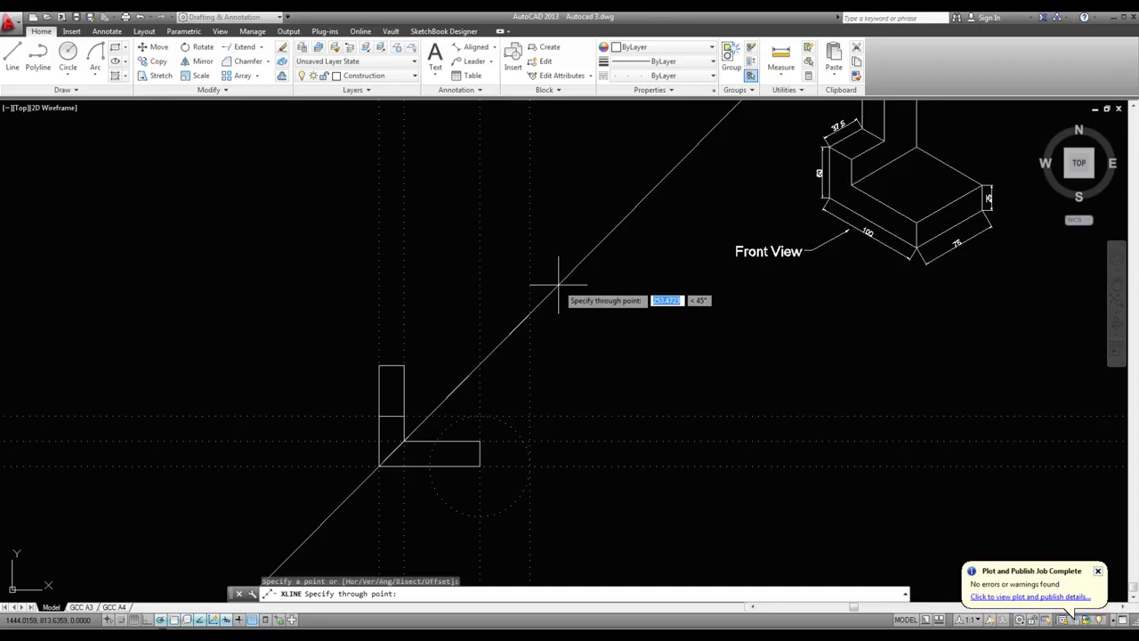
key("Return")
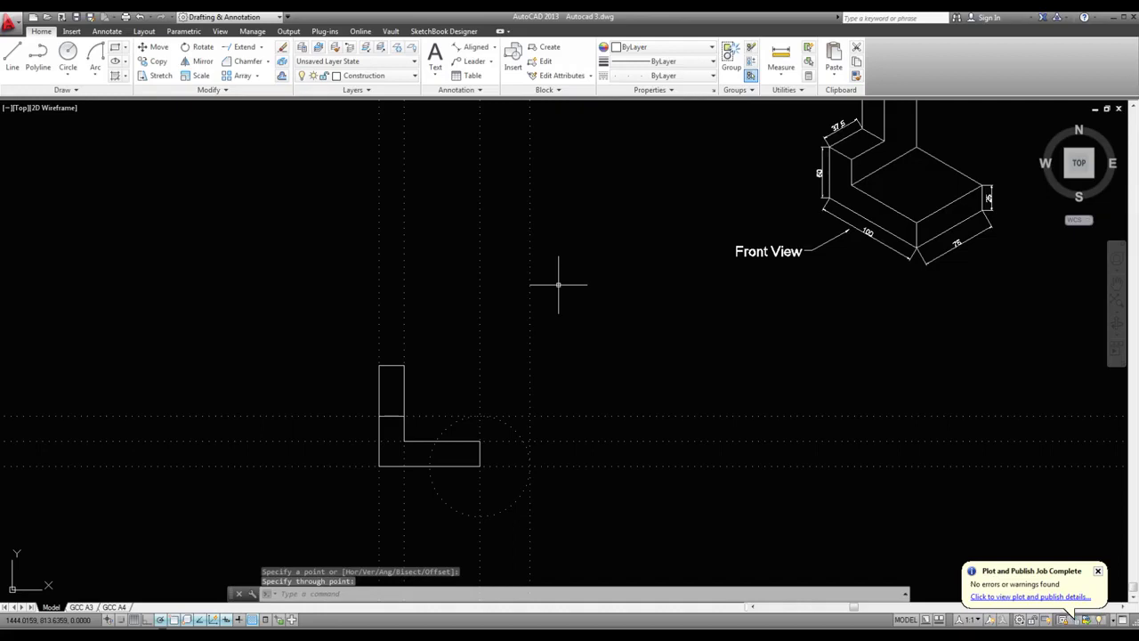
- Draw a construction line at 45 degrees, rising to the right, through the front view's lower-left corner
key("Return")
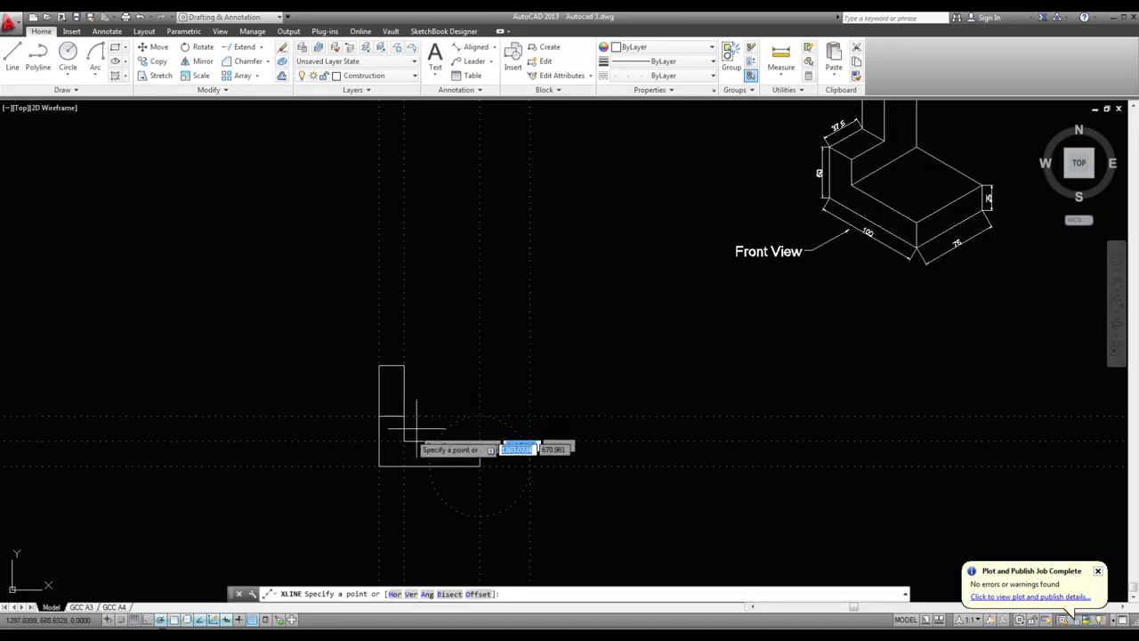
left_click(378, 464)
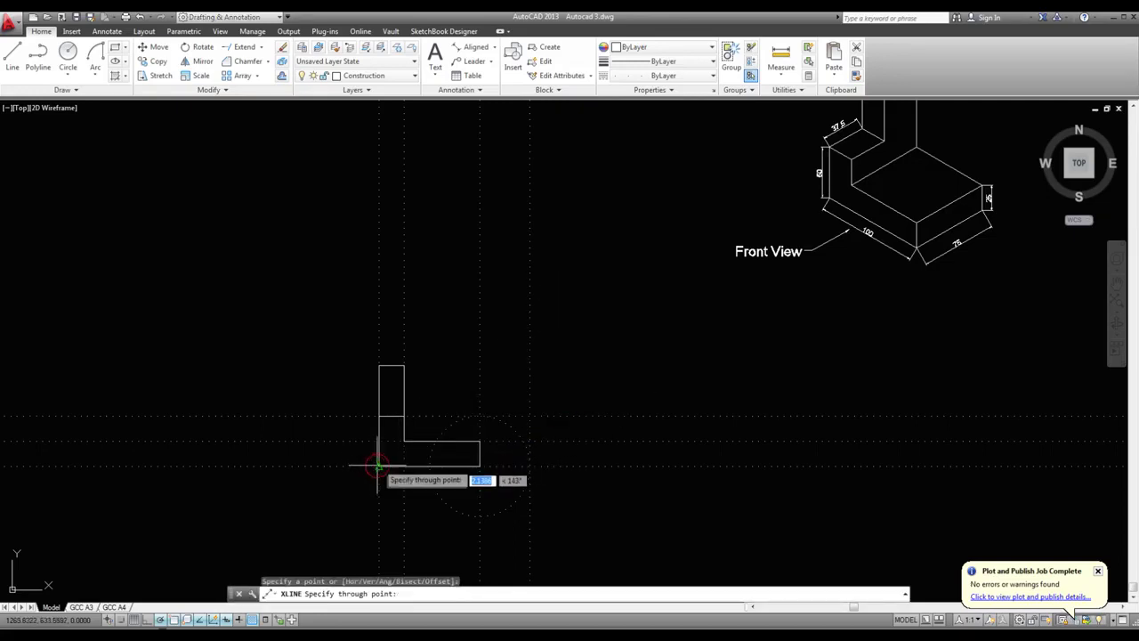
left_click(612, 231)
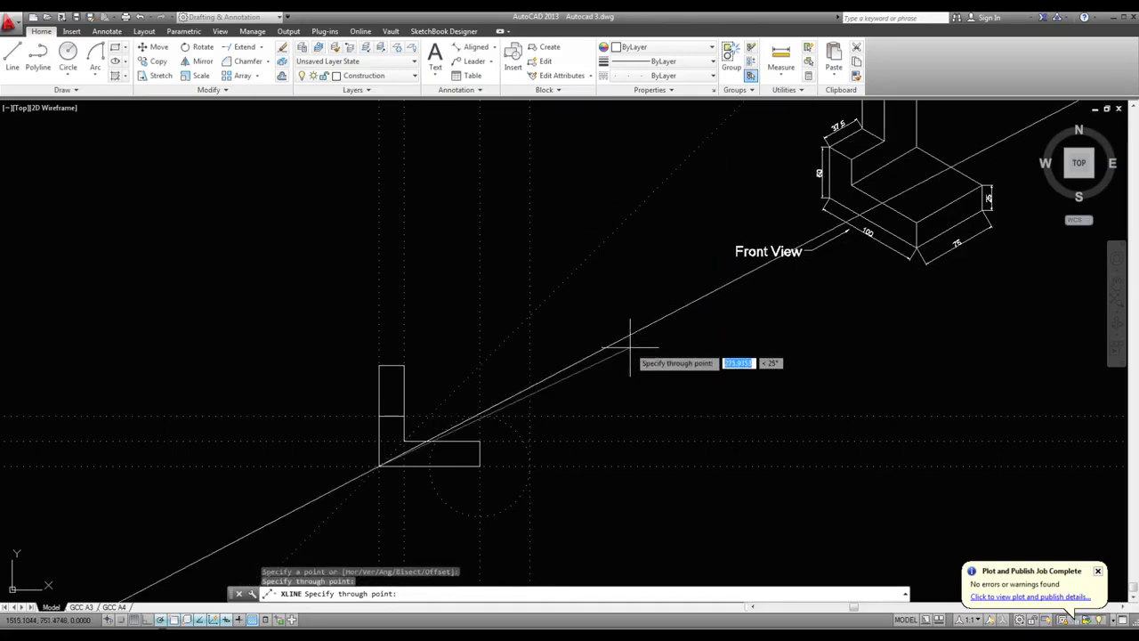
key("Escape")
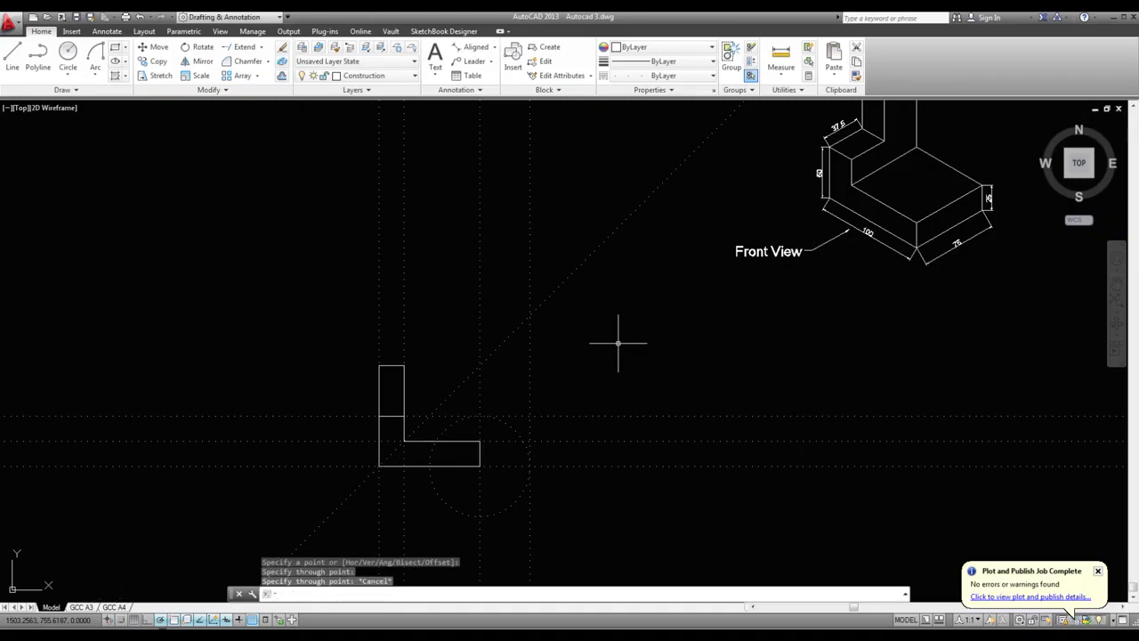
- Turn on the additional polar tracking angles 30, 45 and 60 in the drafting settings
right_click(161, 620)
left_click(187, 598)
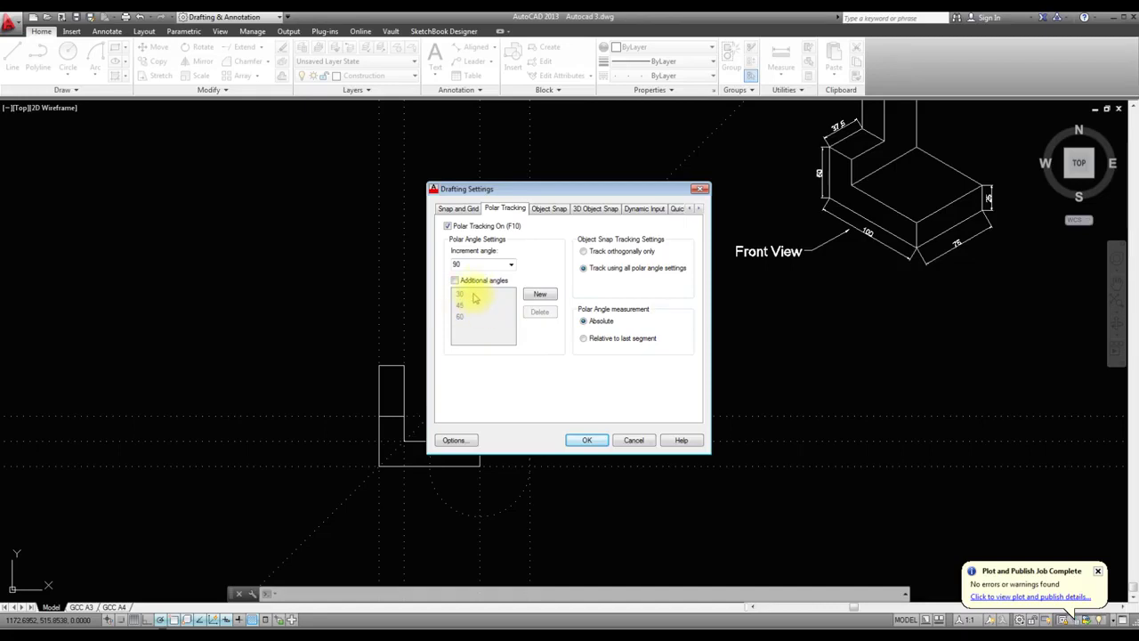
left_click(455, 281)
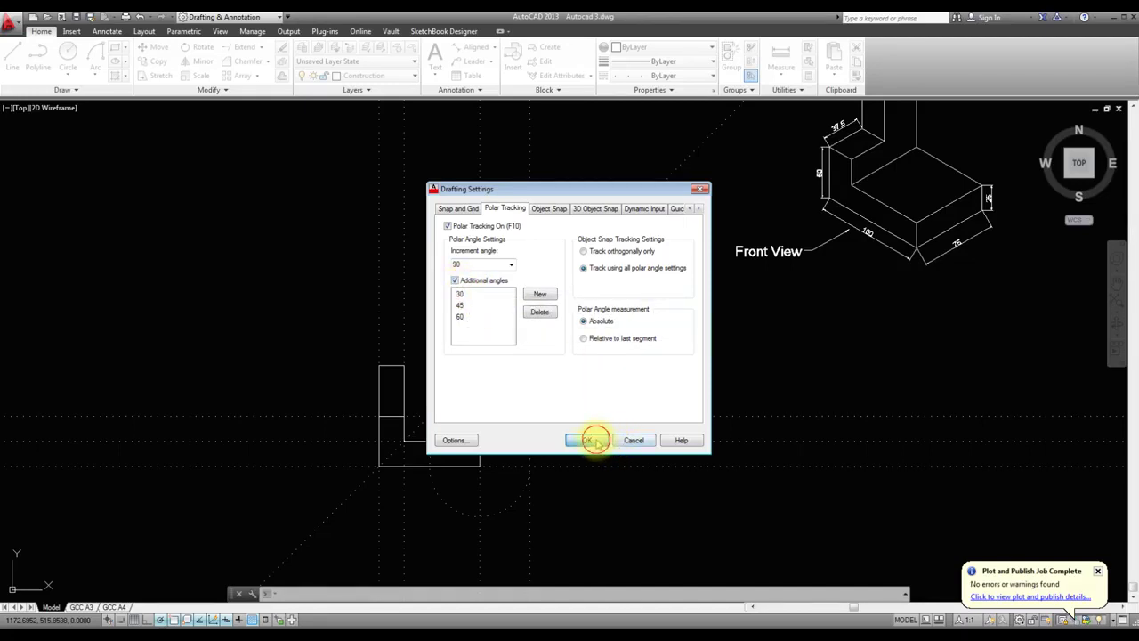
left_click(595, 439)
- Delete the 45-degree construction line and redraw it at 45 degrees through the front view's lower-left corner
left_click(553, 288)
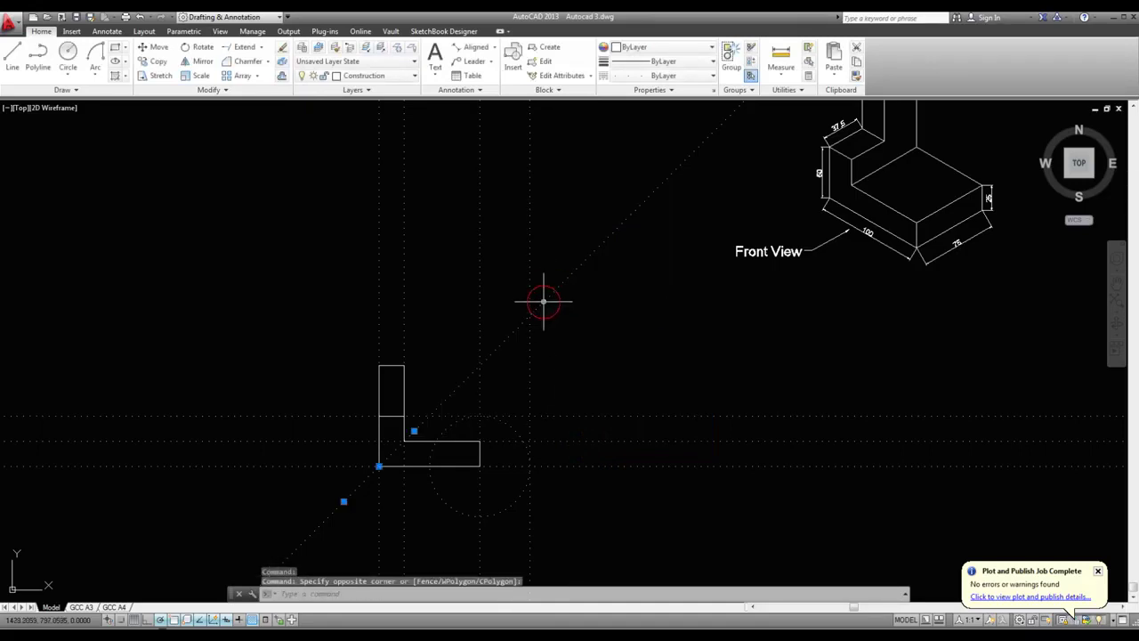
left_click(542, 301)
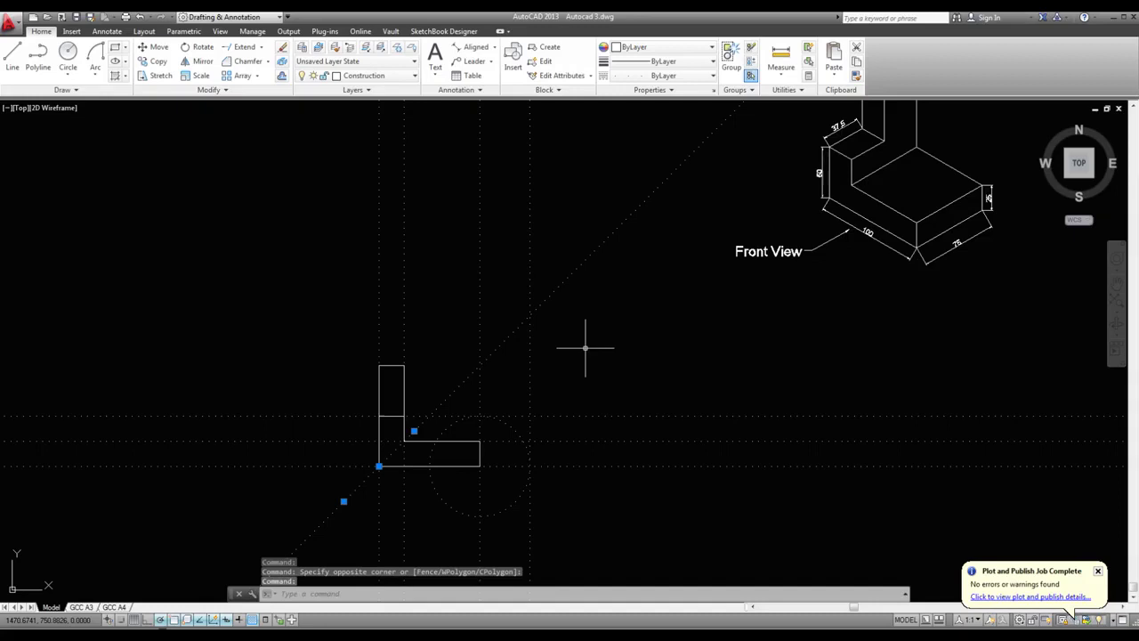
key("Delete")
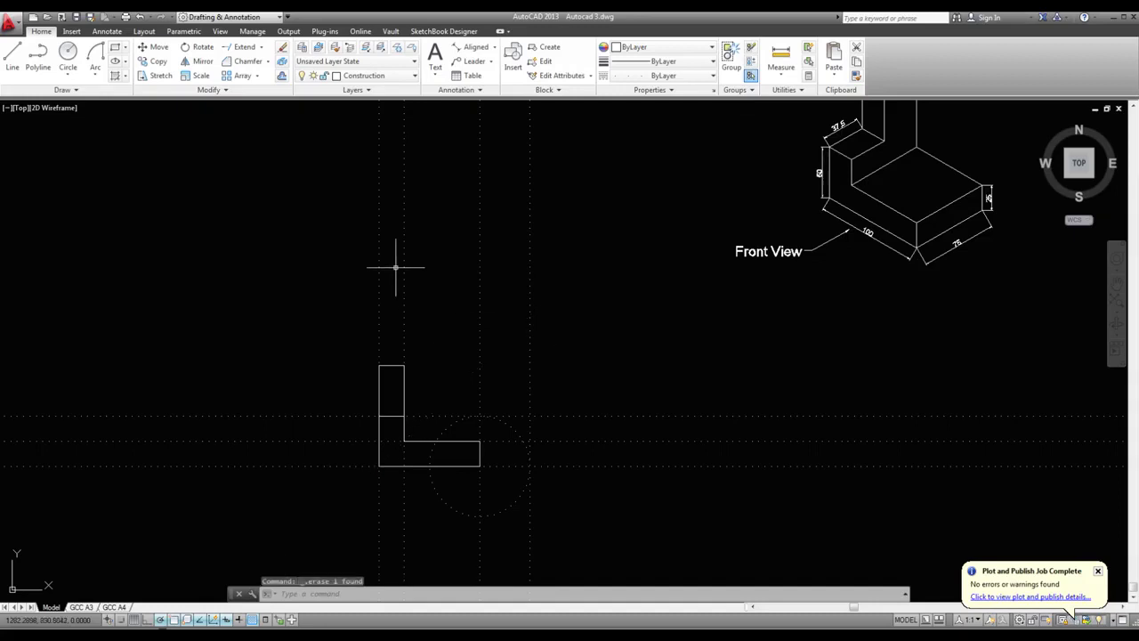
left_click(71, 89)
left_click(38, 104)
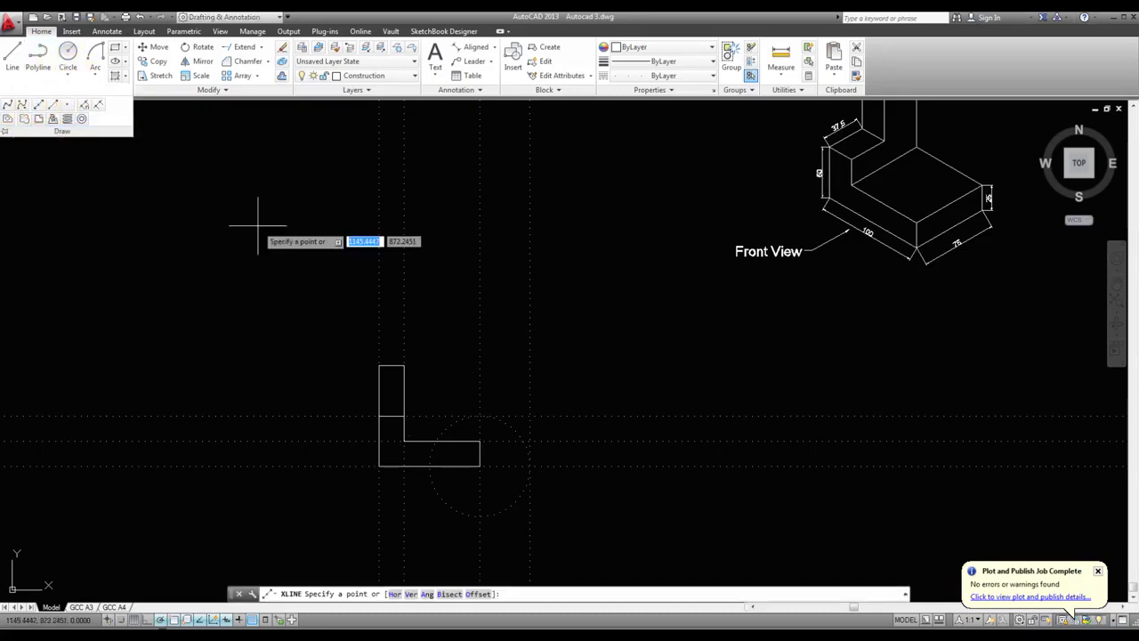
left_click(378, 465)
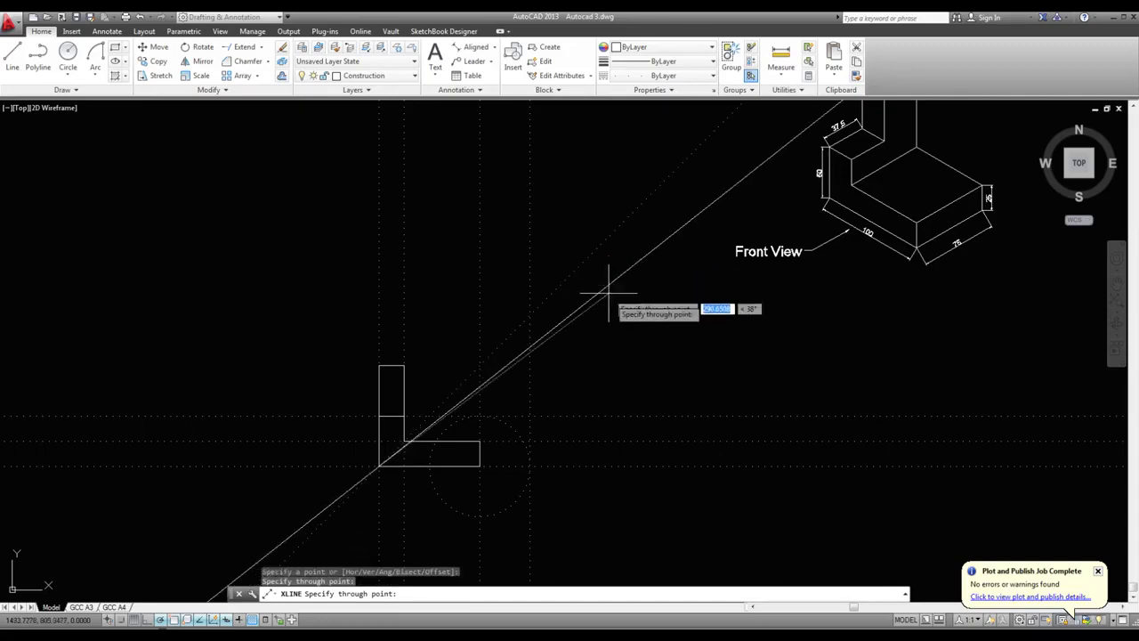
key("Escape")
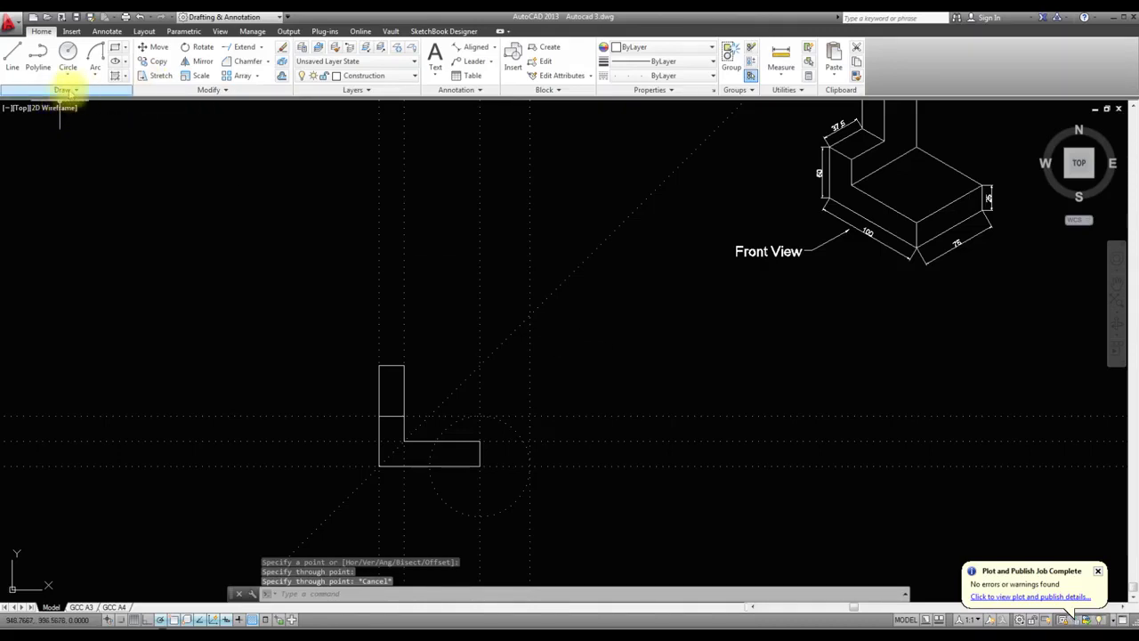
- Draw a horizontal construction line through the intersection of the 45-degree line and the vertical line at the circle's right quadrant
left_click(73, 90)
left_click(40, 105)
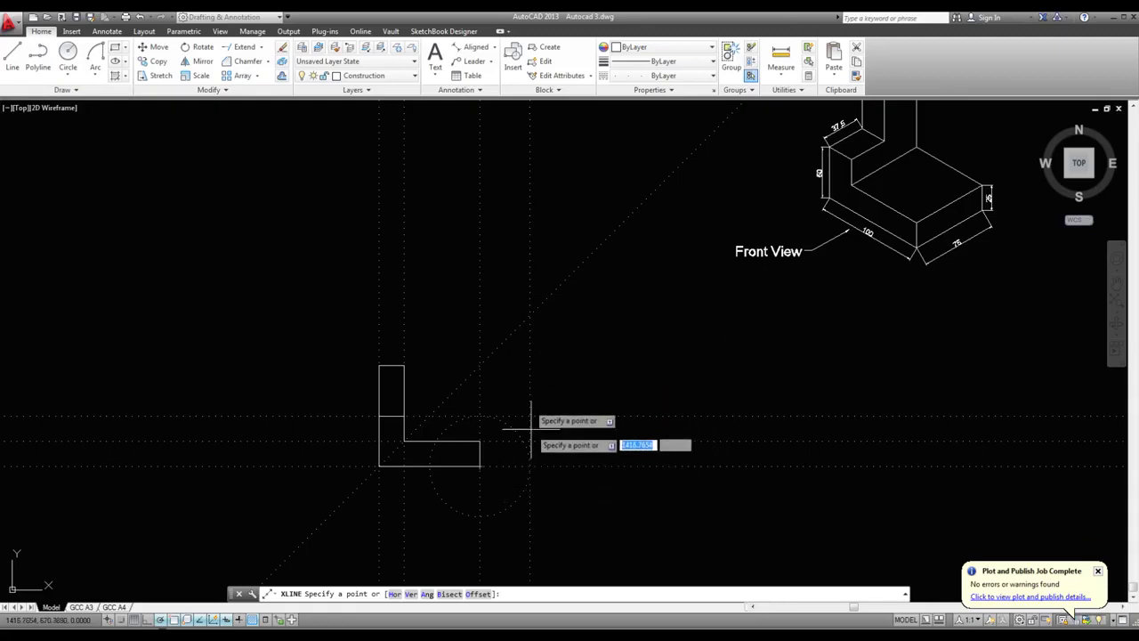
left_click(529, 315)
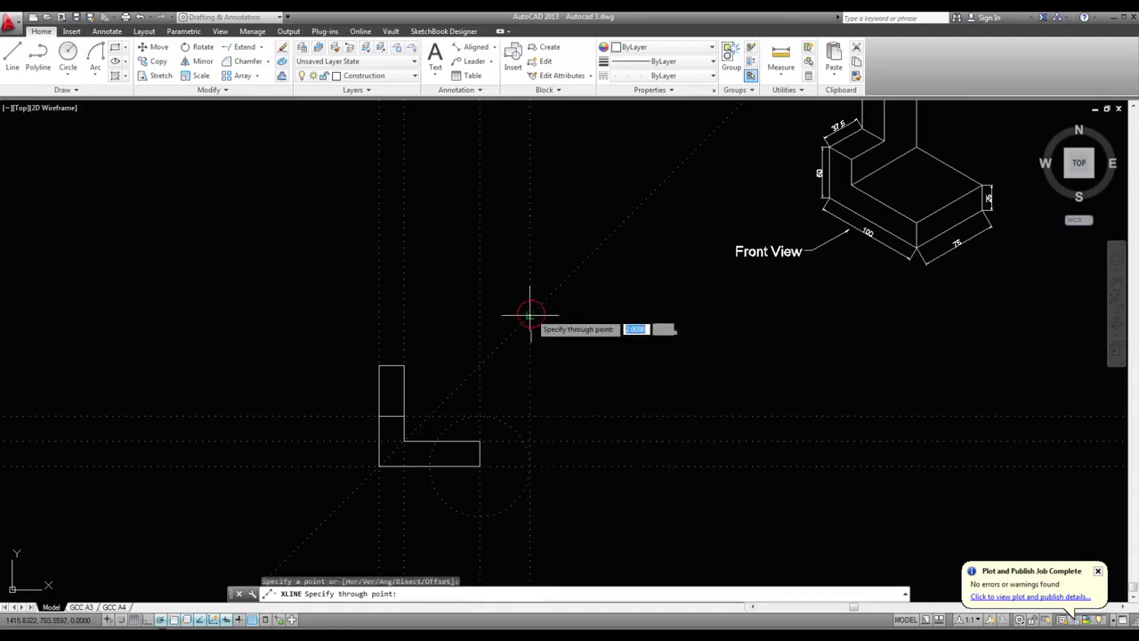
left_click(366, 314)
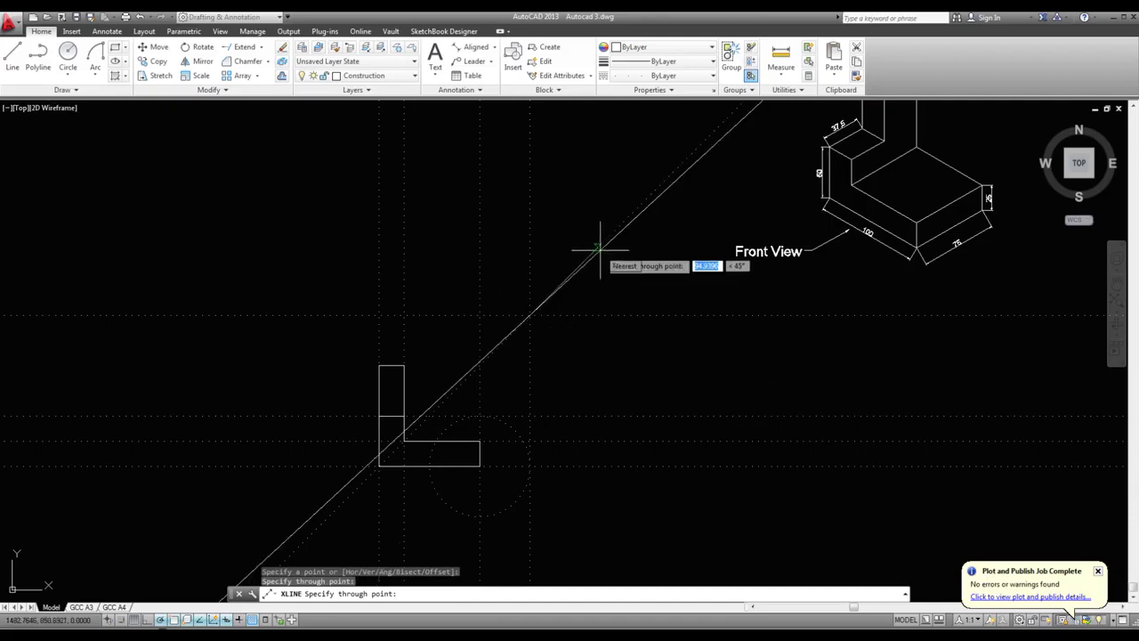
key("Escape")
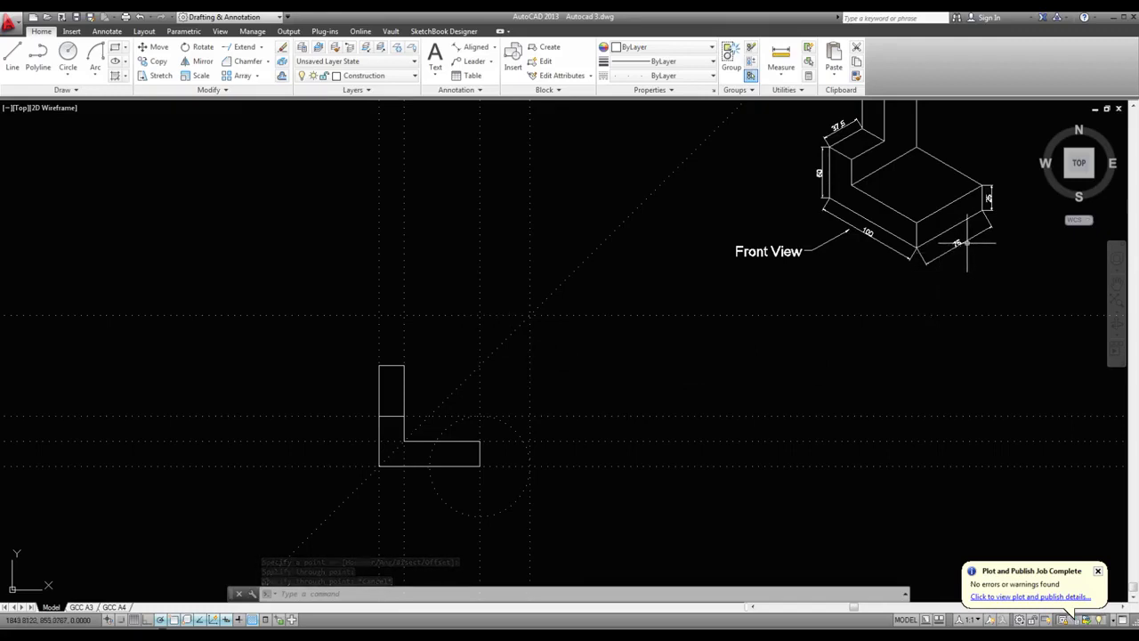
- Measure the length of the front view's base between its two lower corners
scroll(958, 242, "up", 5)
scroll(973, 234, "down", 2)
scroll(926, 267, "down", 5)
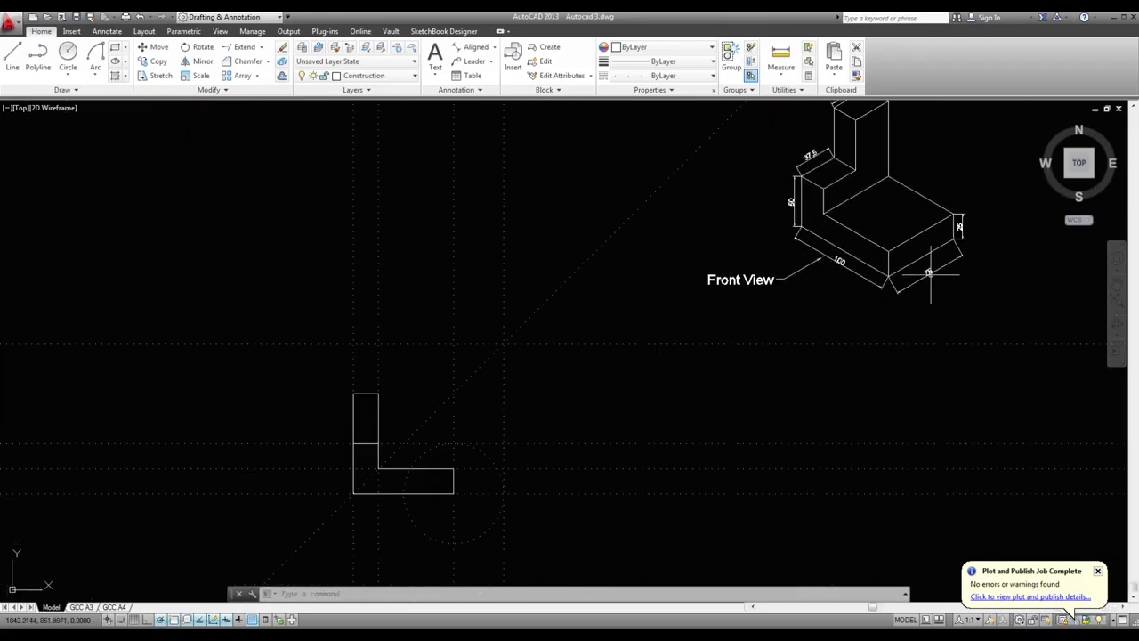
scroll(925, 270, "up", 1)
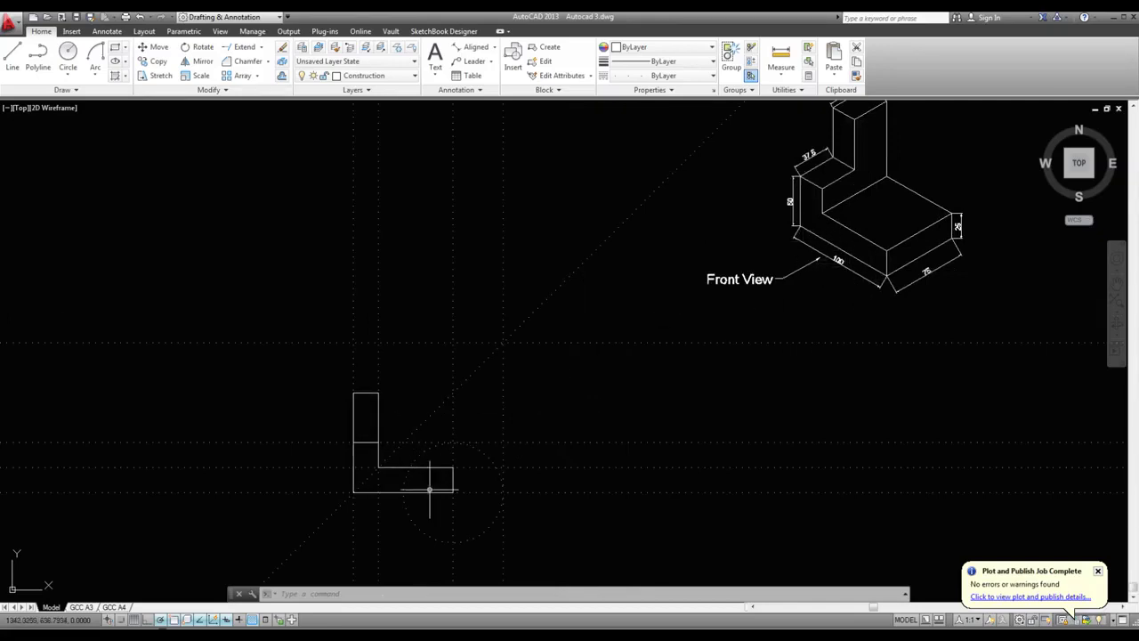
left_click(780, 61)
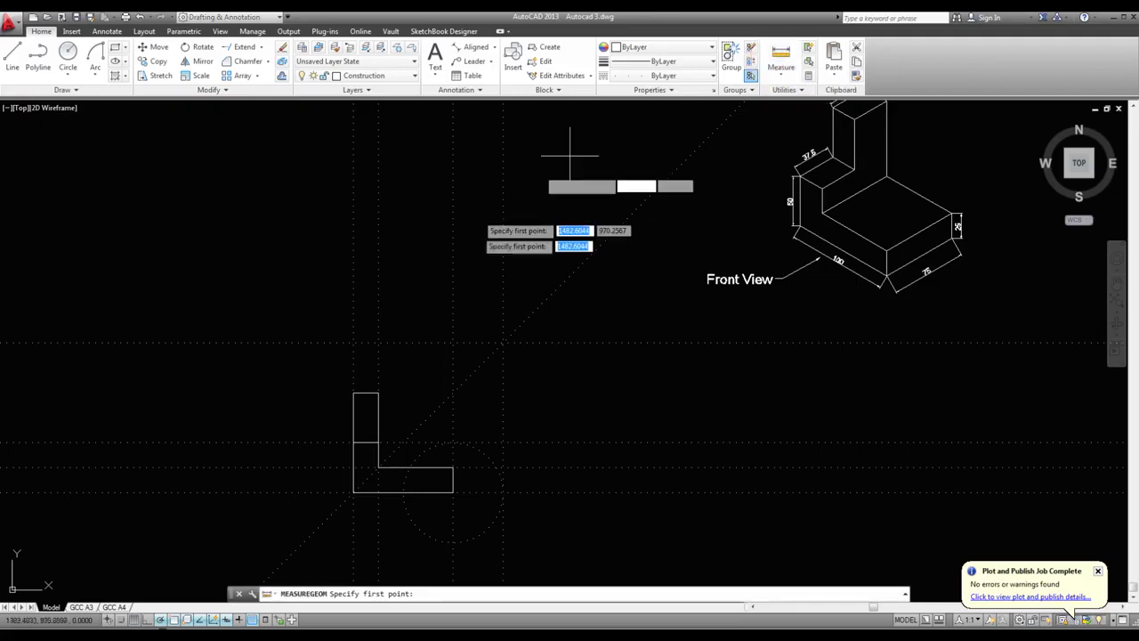
left_click(353, 491)
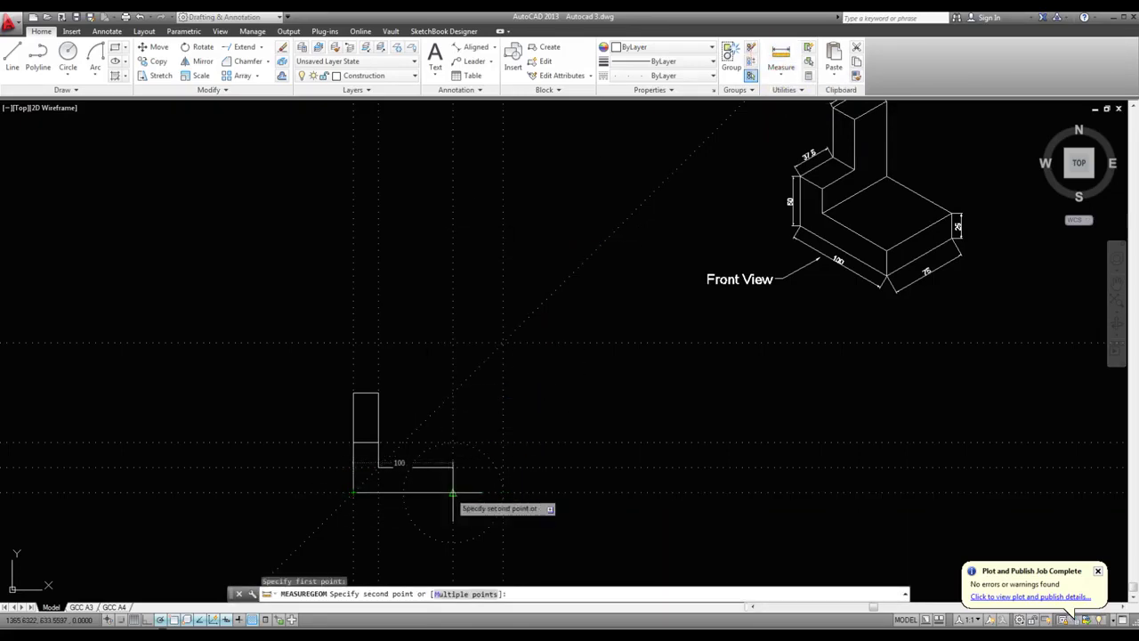
key("Escape")
- Check the height of the isometric upright above the step with a temporary linear dimension
scroll(525, 496, "down", 1)
scroll(735, 273, "up", 3)
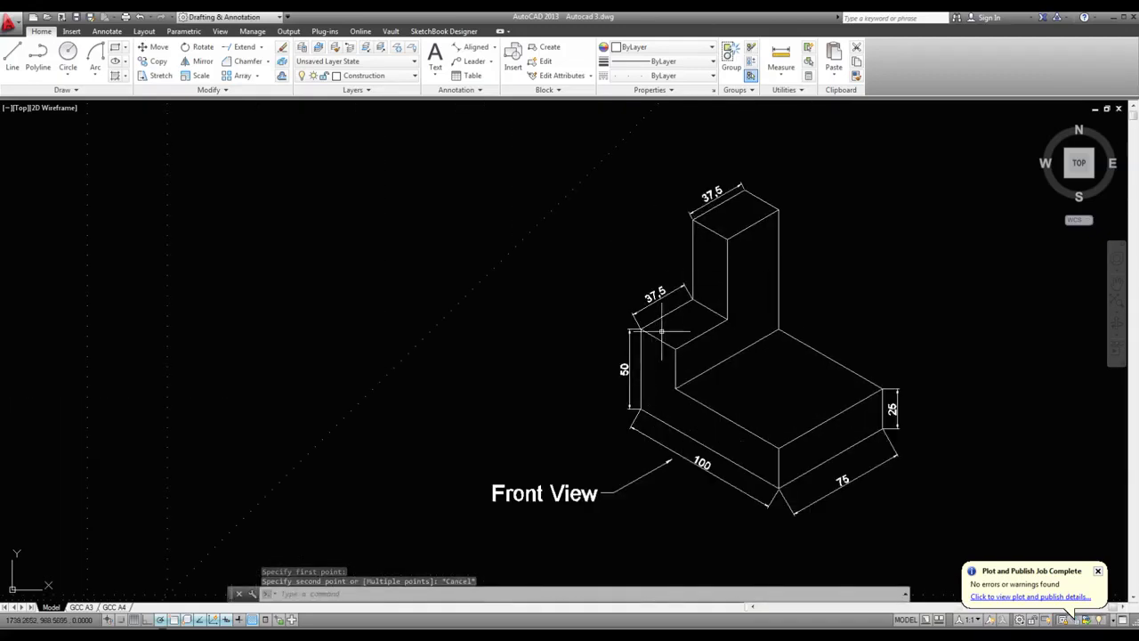
left_click(495, 46)
left_click(465, 69)
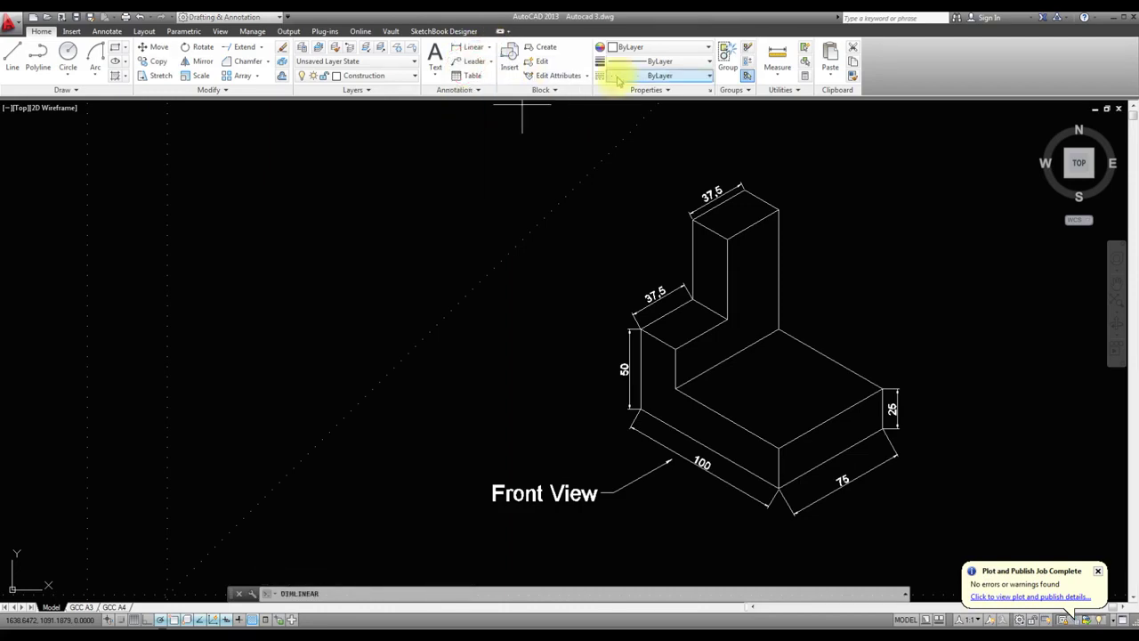
left_click(692, 218)
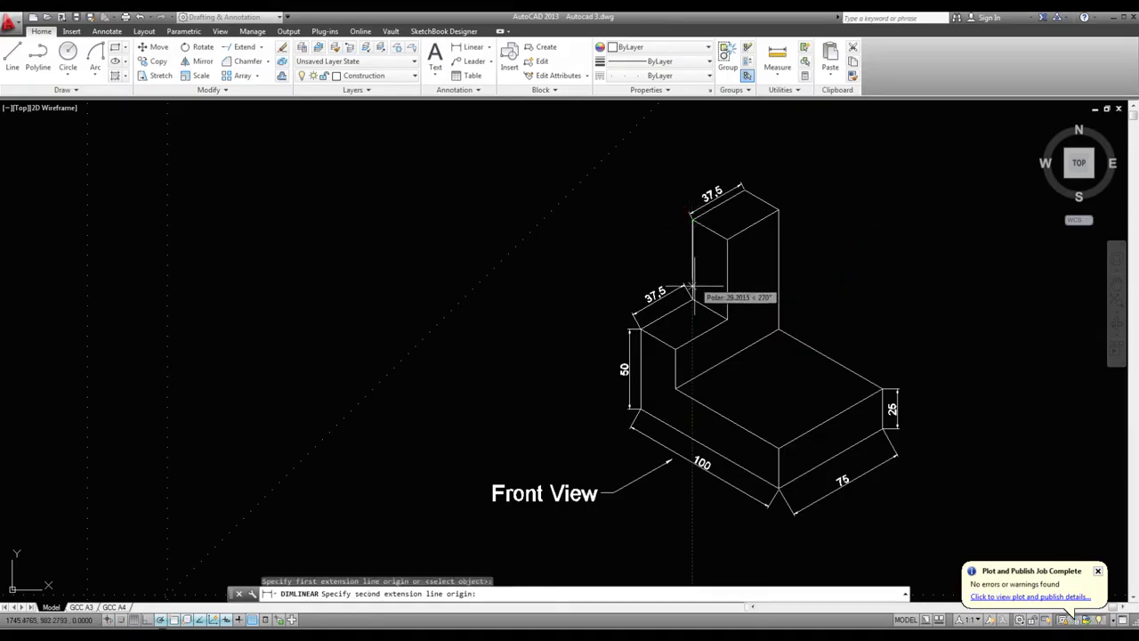
left_click(691, 299)
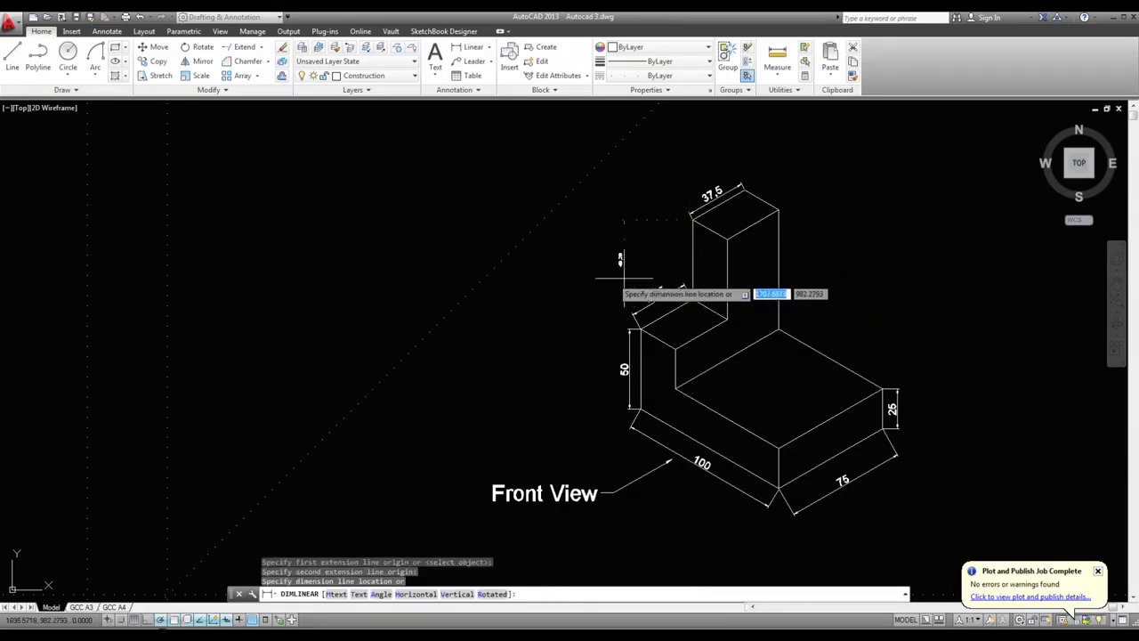
left_click(645, 305)
- Examine the isometric part's dimensions and compare its faces with the front view and the projected construction lines
scroll(680, 252, "up", 2)
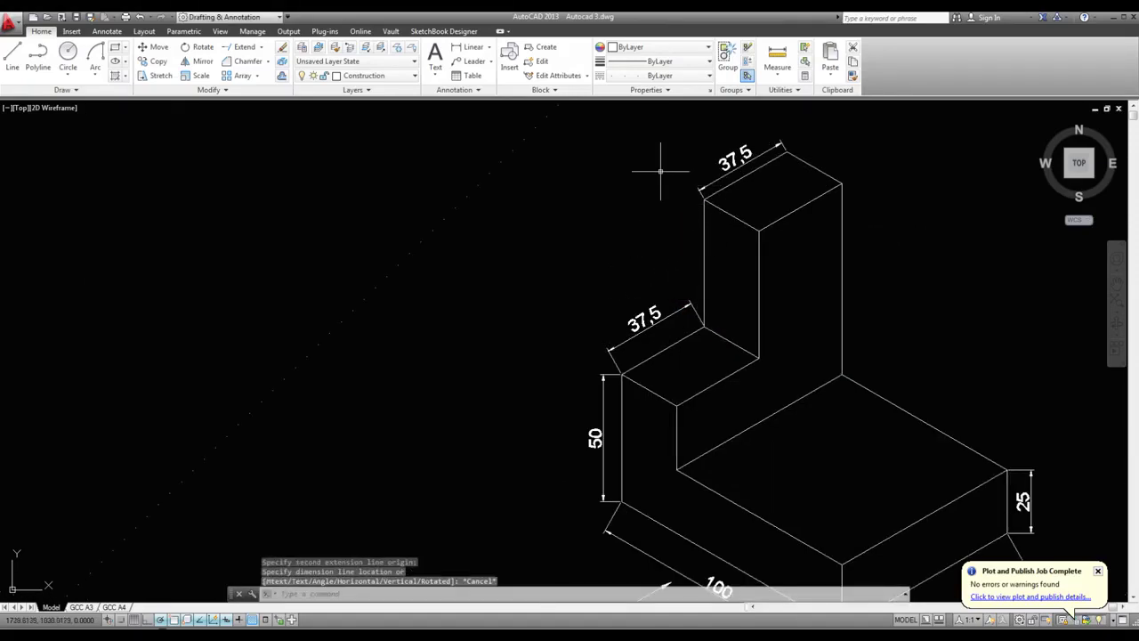
scroll(666, 240, "down", 2)
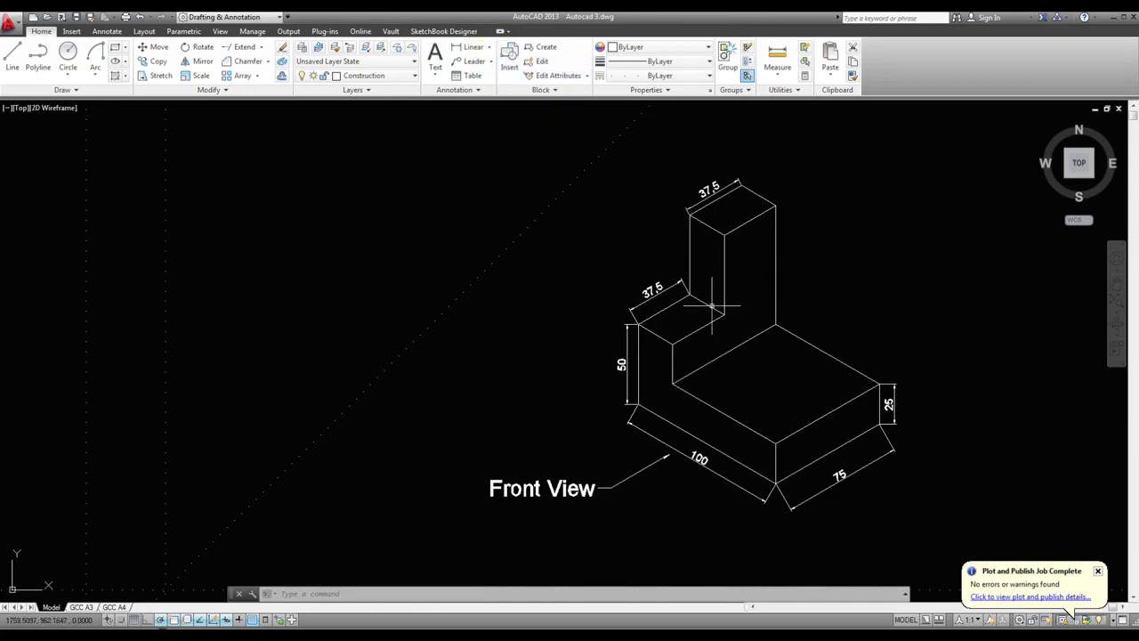
scroll(740, 220, "down", 4)
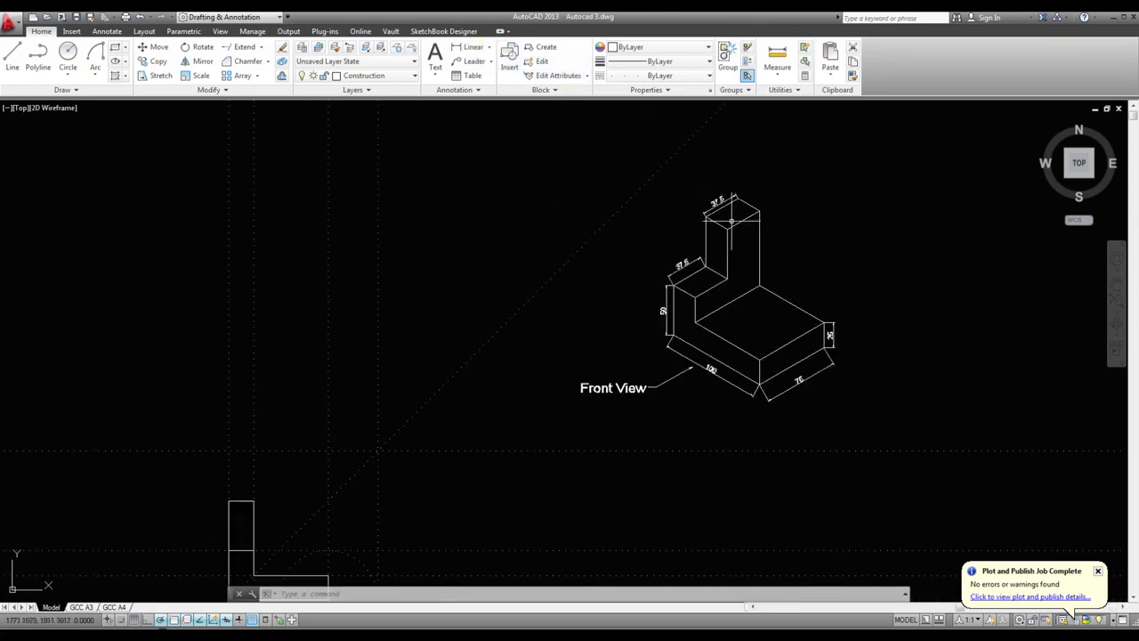
scroll(445, 503, "up", 2)
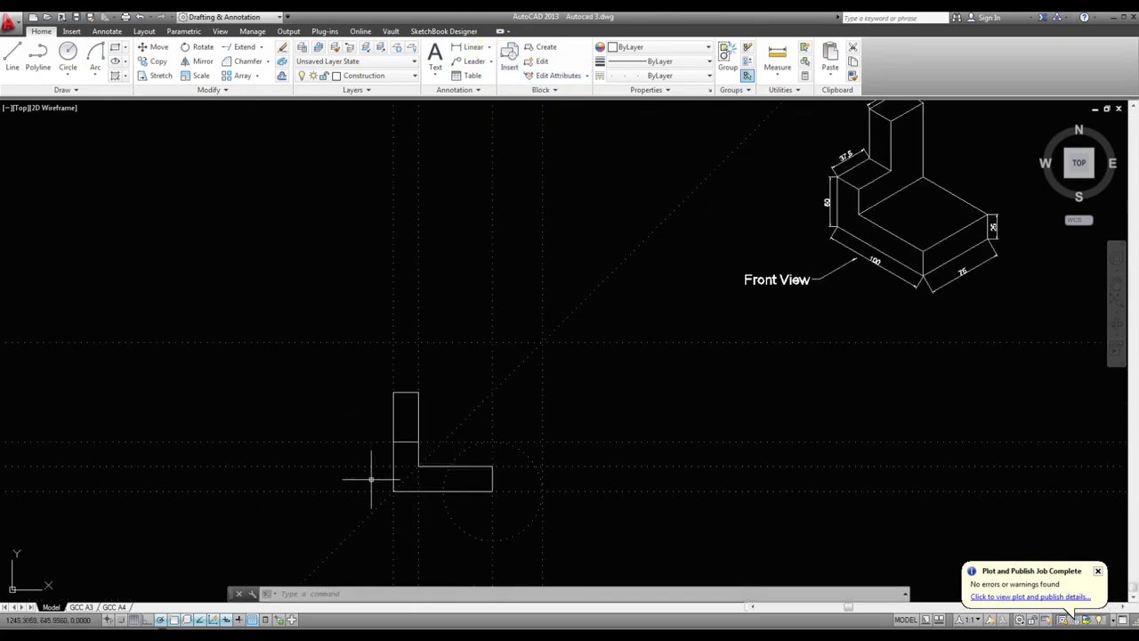
scroll(649, 386, "down", 2)
scroll(767, 272, "up", 2)
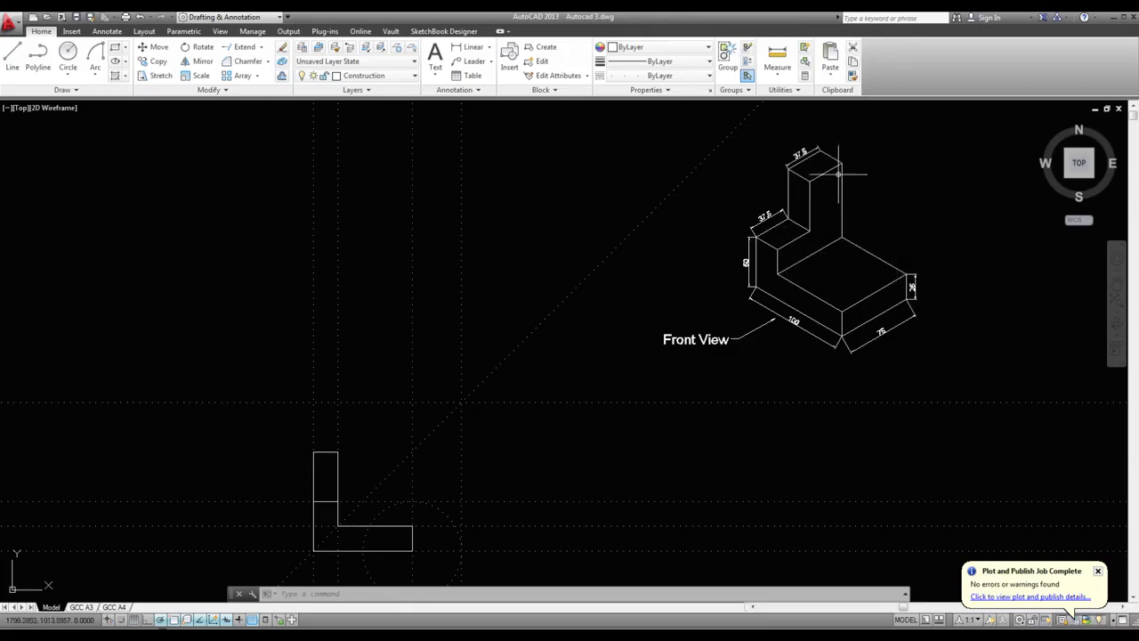
scroll(775, 274, "down", 2)
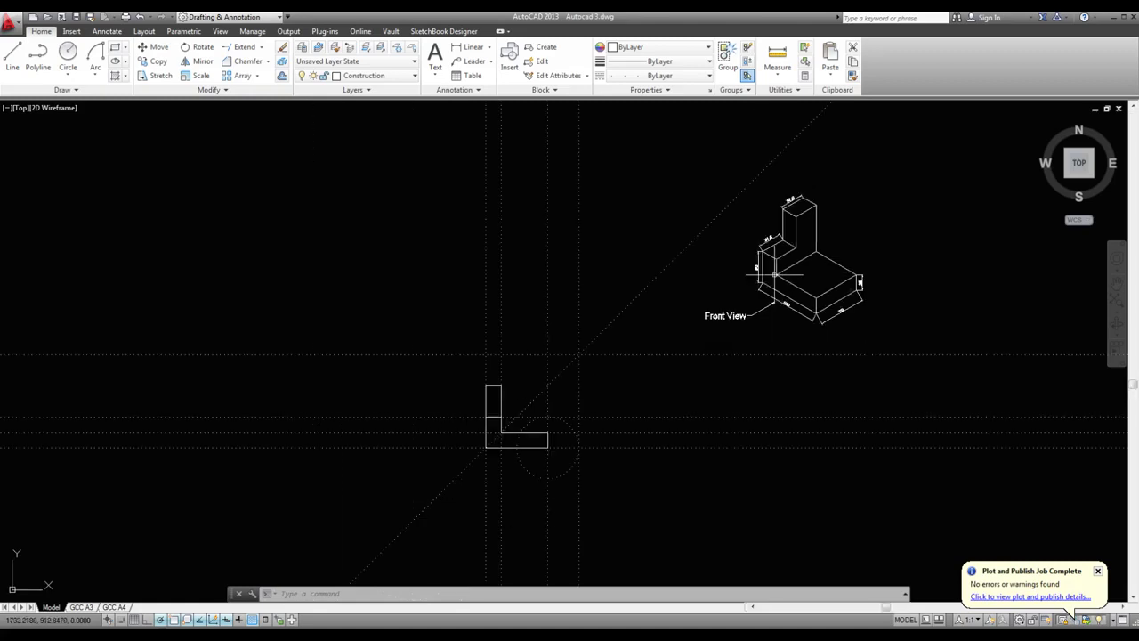
scroll(774, 277, "up", 2)
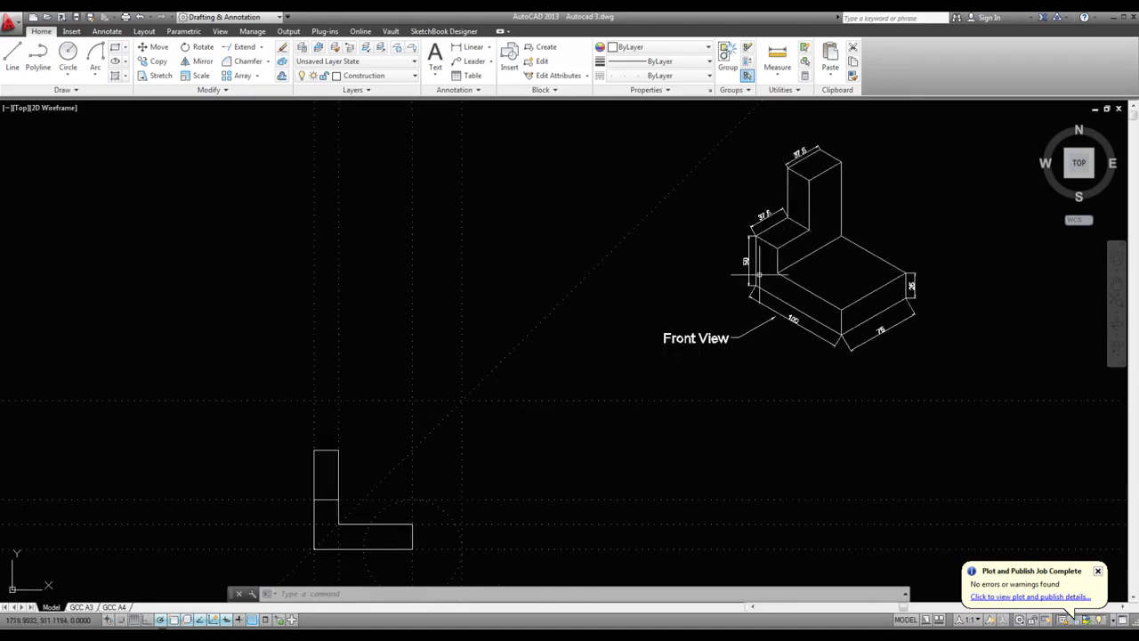
scroll(700, 284, "down", 2)
scroll(570, 391, "up", 2)
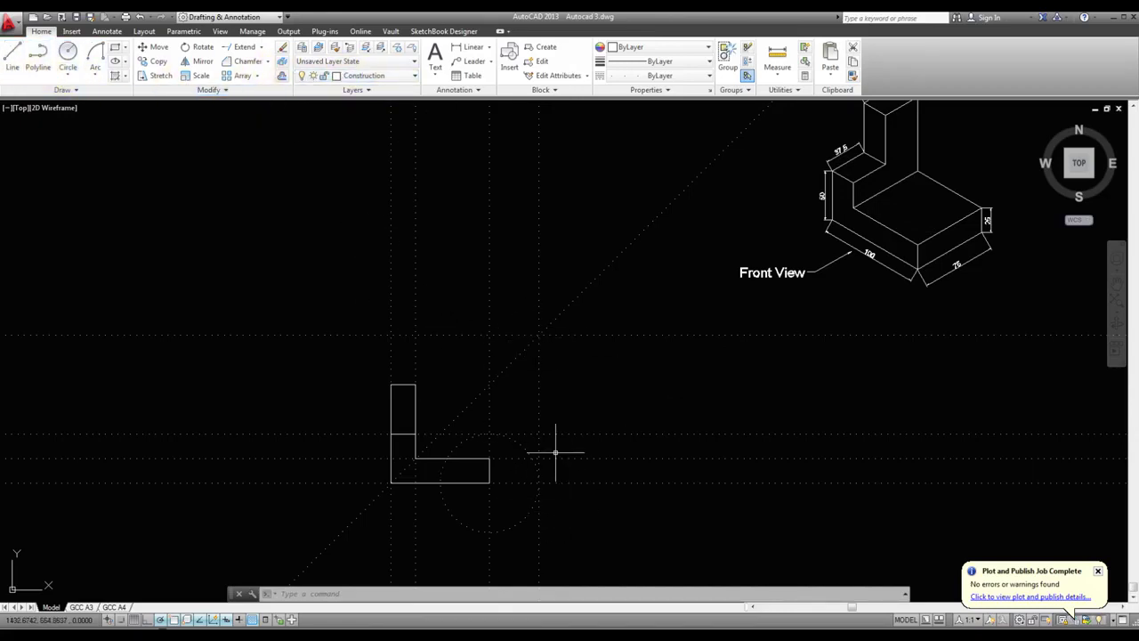
- On the Geometry layer, draw the side view's left edge 50 up from the base construction line and its step edge 37.5 to the right
left_click(413, 78)
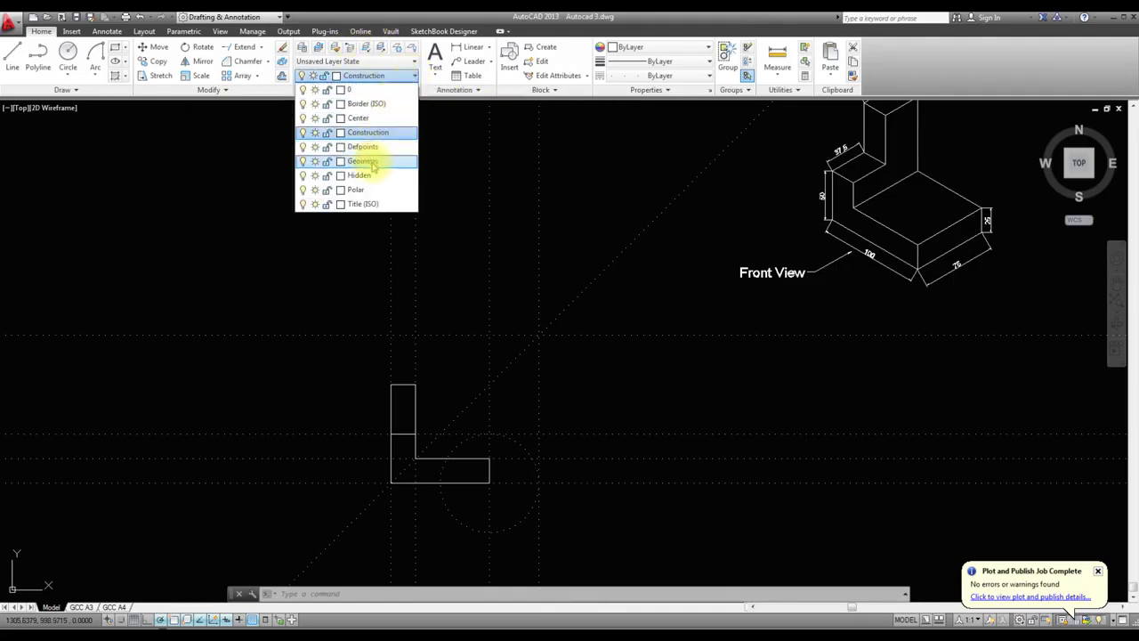
left_click(369, 162)
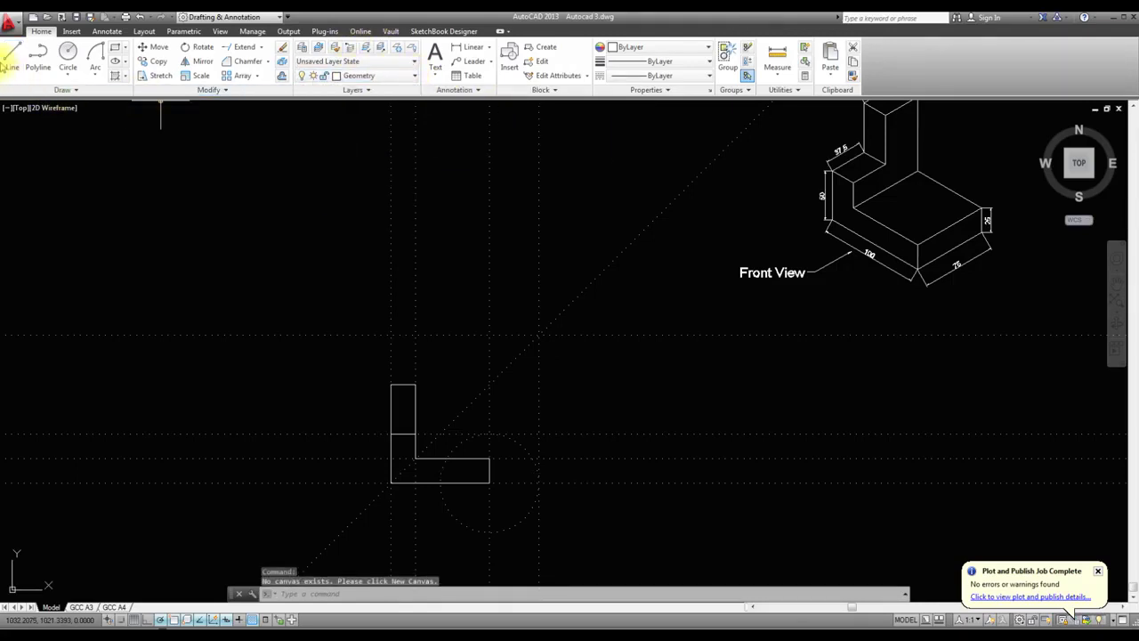
left_click(11, 57)
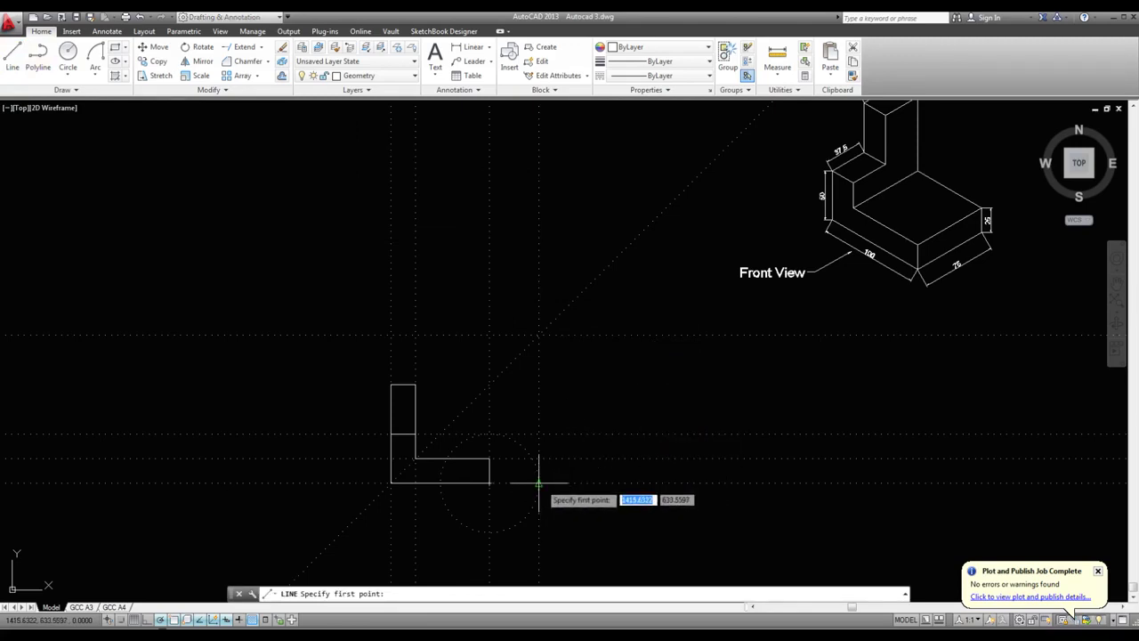
left_click(490, 483)
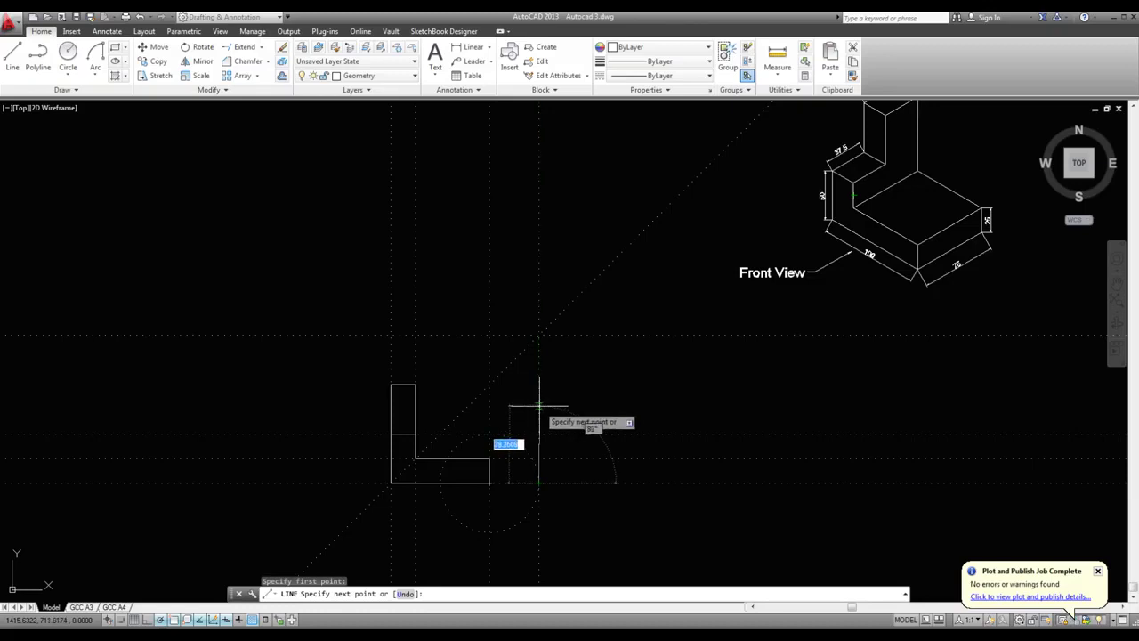
type("50")
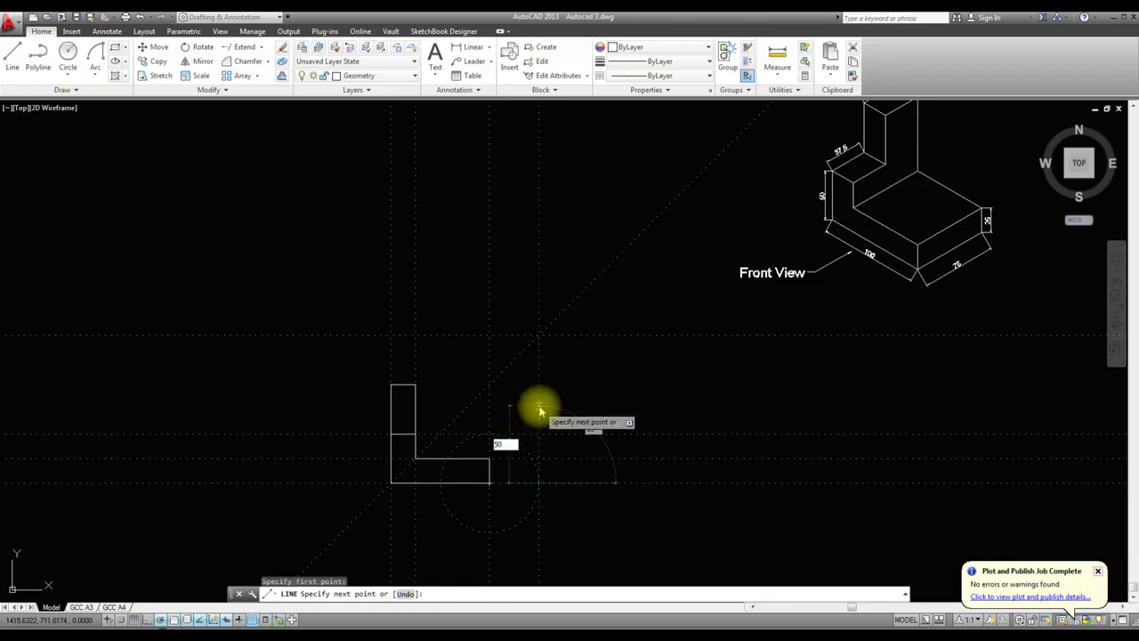
key("Return")
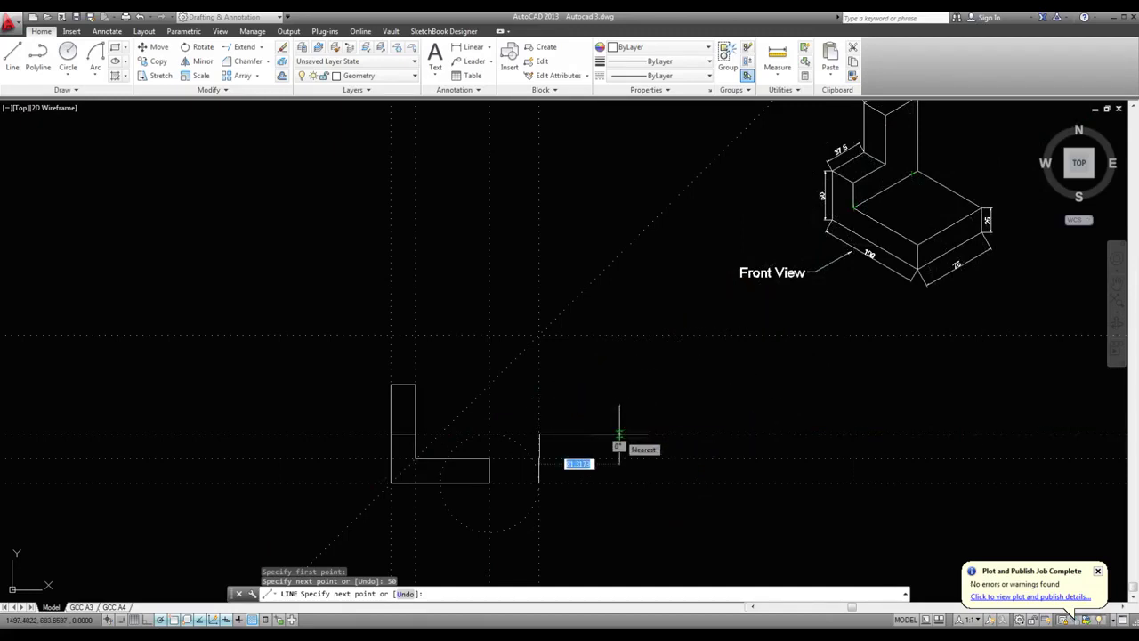
type("37.5")
key("Return")
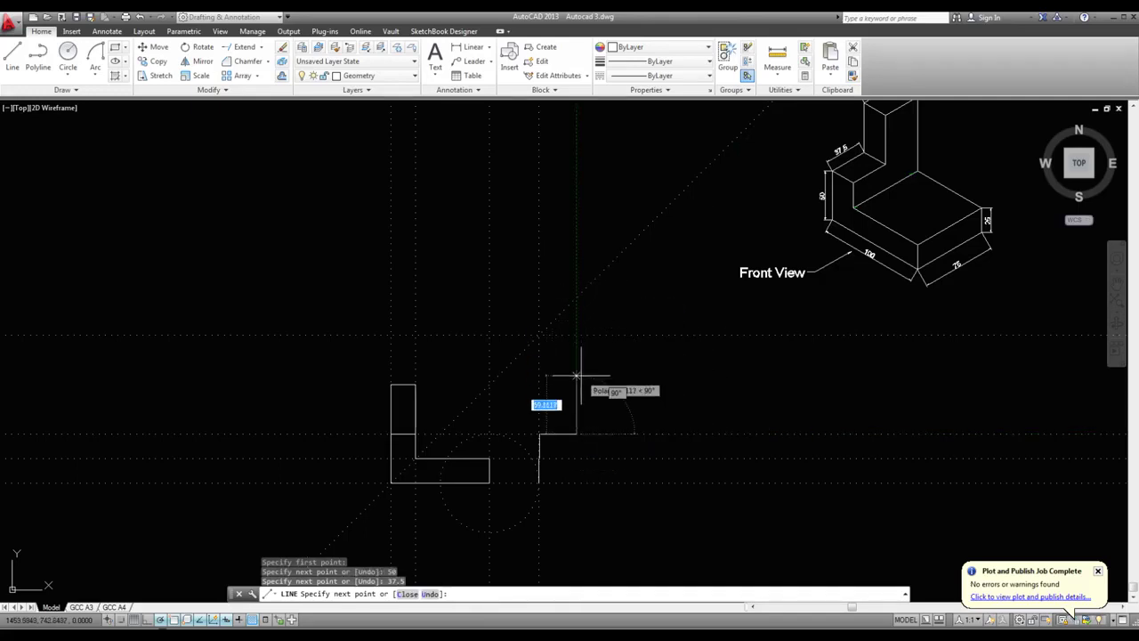
key("Escape")
- On the Construction layer, draw a horizontal construction line through the top corner of the front view's upright
left_click(414, 79)
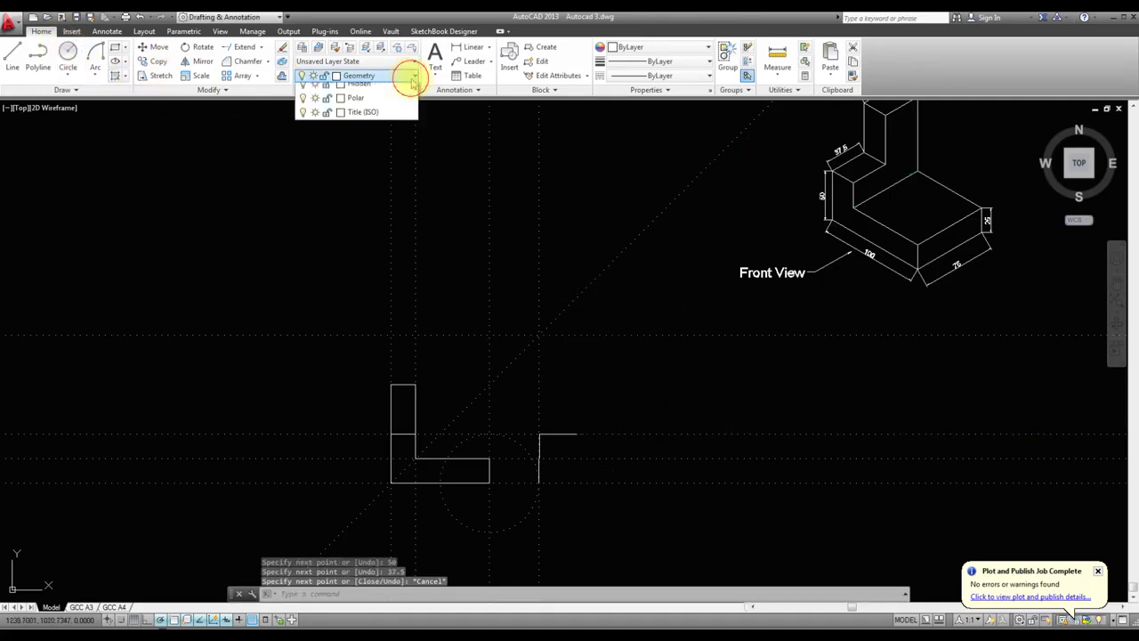
left_click(374, 132)
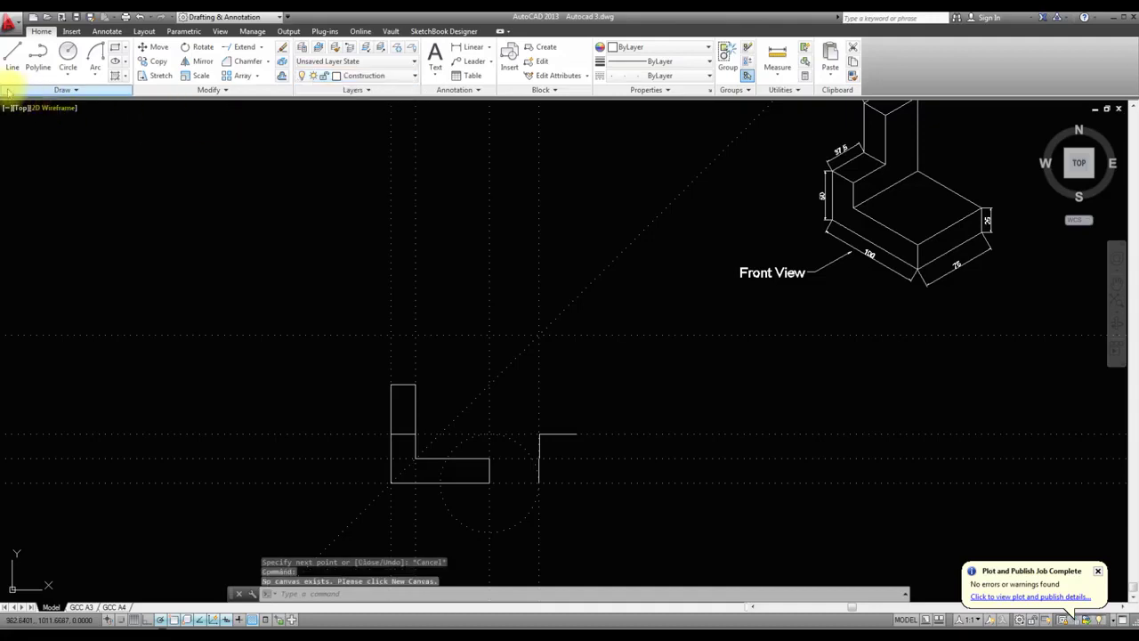
left_click(77, 91)
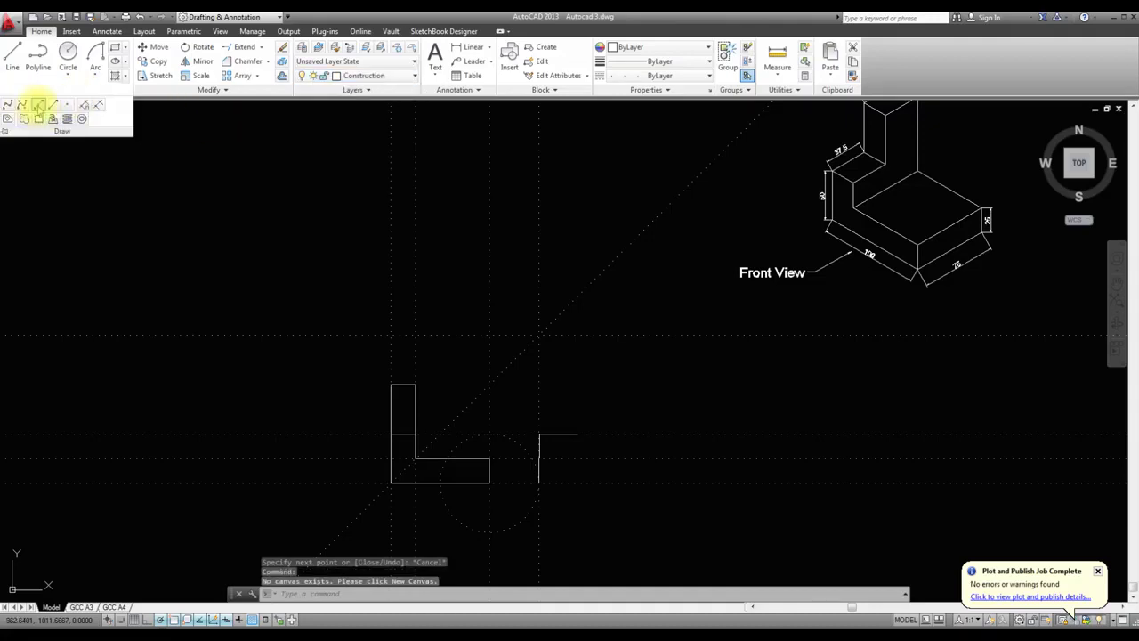
left_click(38, 105)
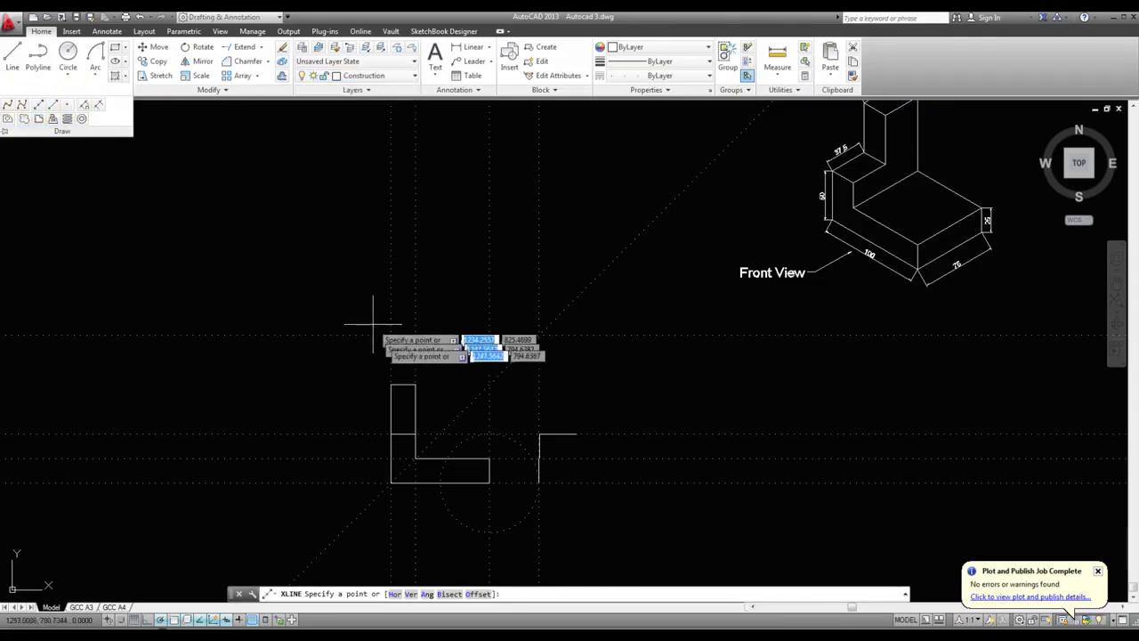
left_click(415, 385)
left_click(650, 385)
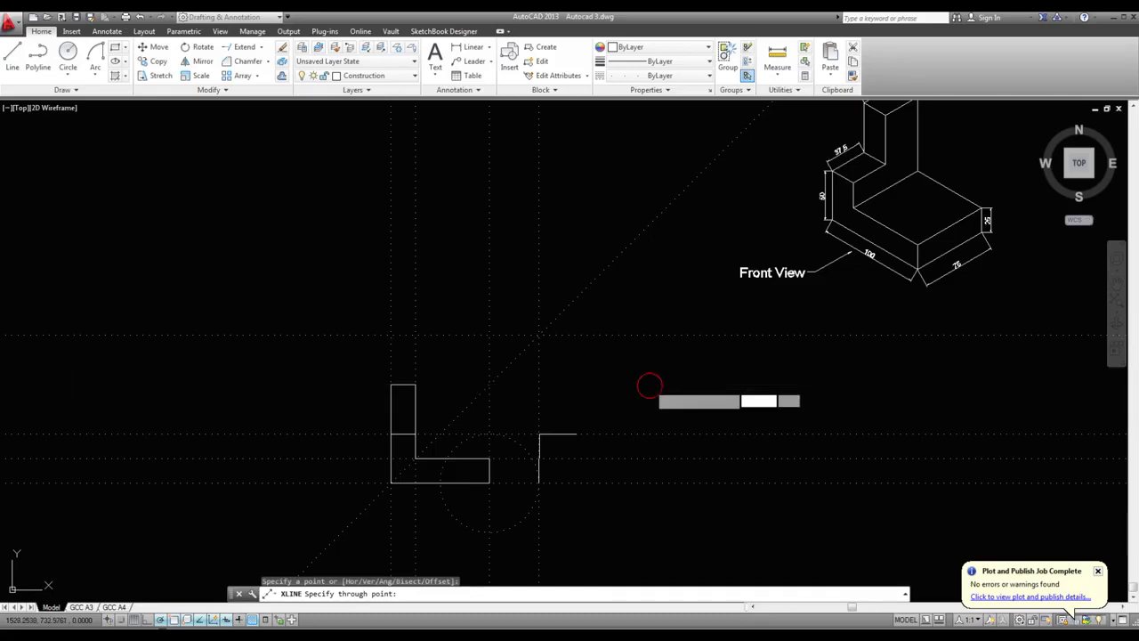
key("Escape")
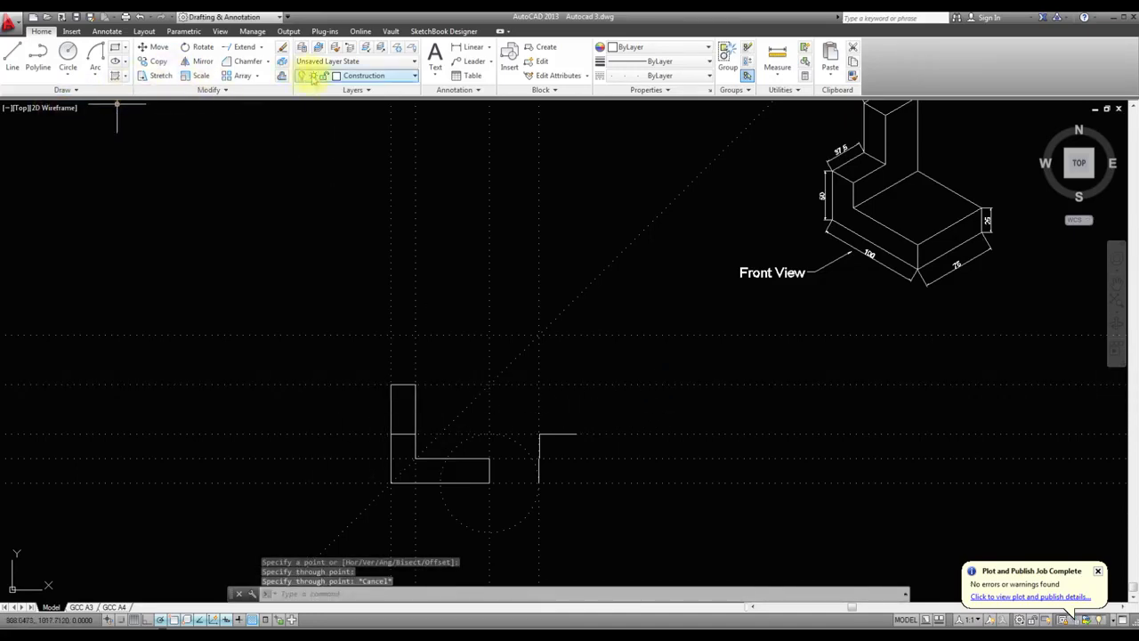
- On the Geometry layer, draw the side view's upright edge from the step's end to the top construction line, then a top edge 37 long
left_click(406, 78)
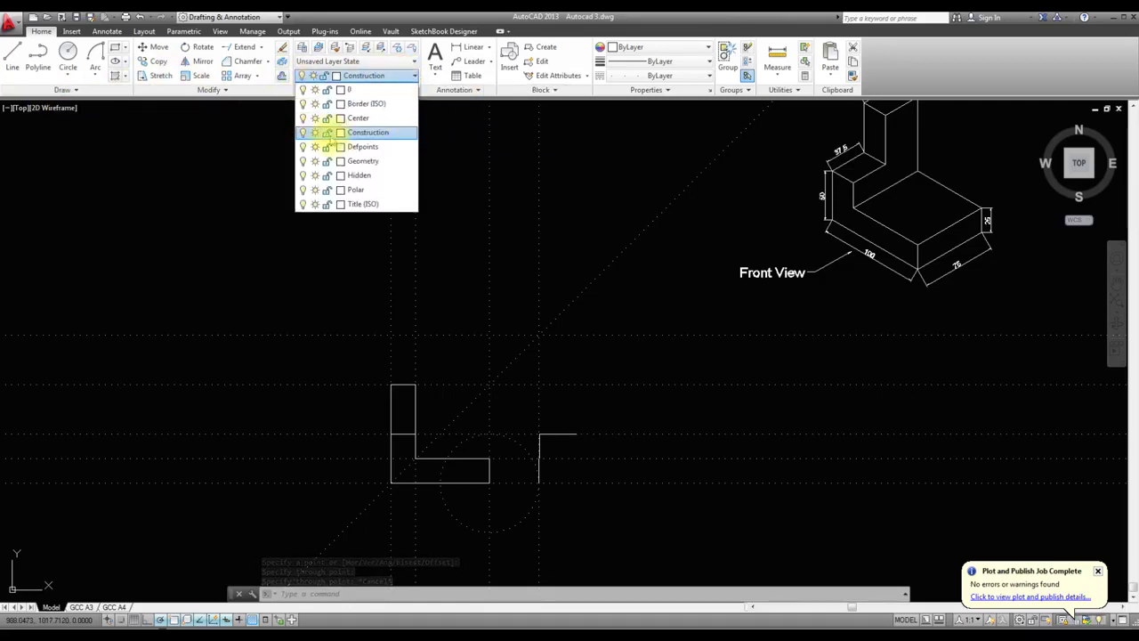
left_click(362, 161)
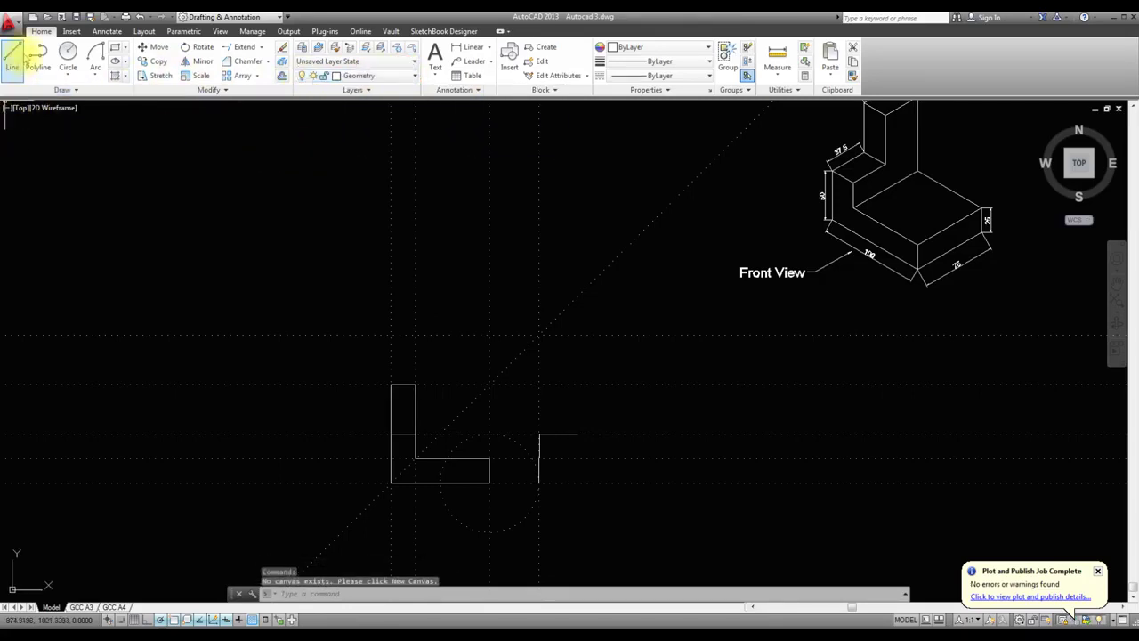
left_click(13, 58)
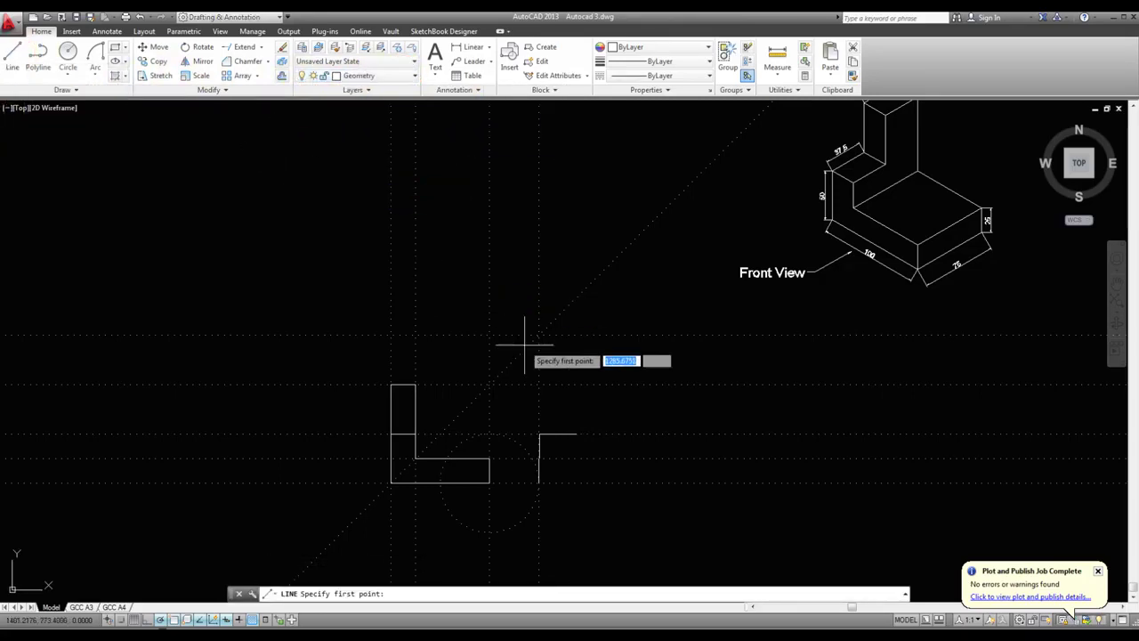
left_click(575, 434)
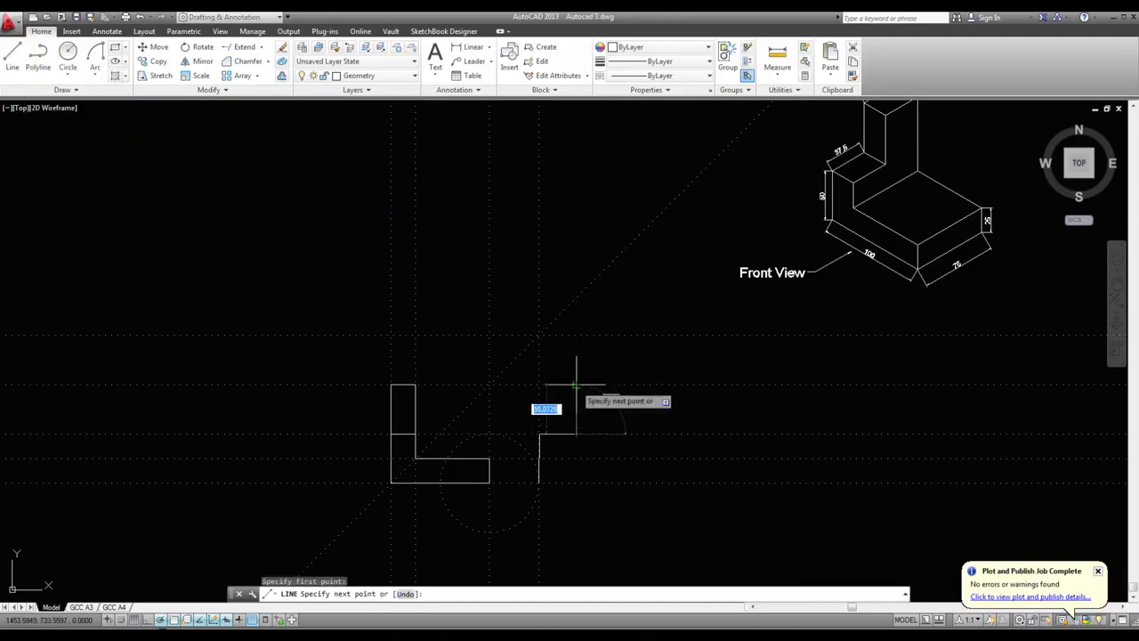
scroll(613, 413, "down", 1)
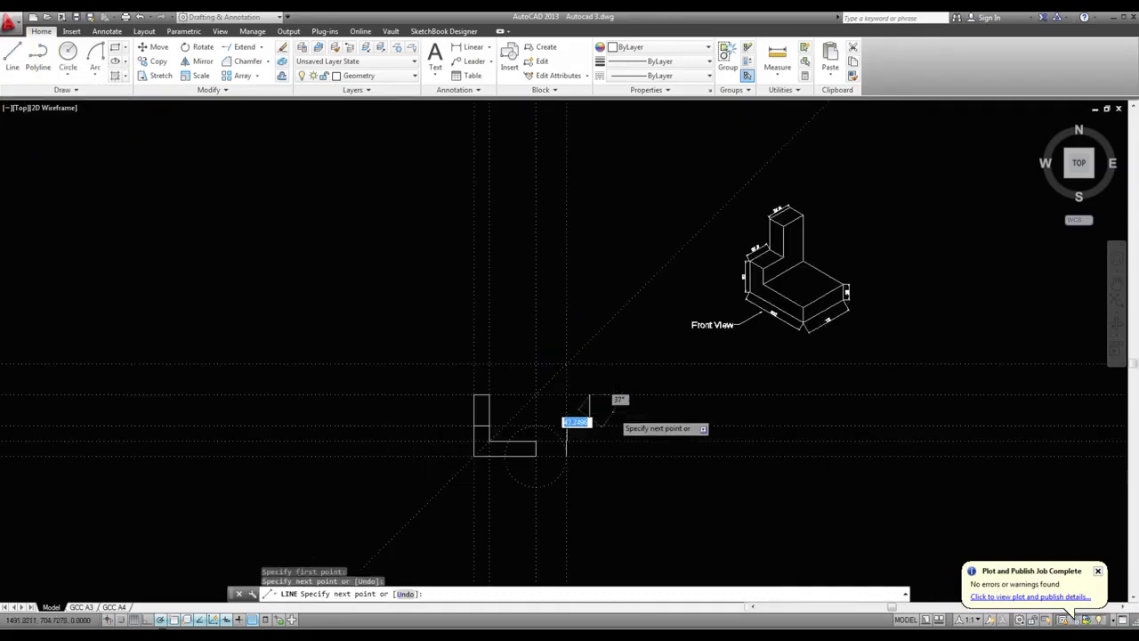
scroll(775, 219, "up", 5)
scroll(767, 217, "down", 5)
scroll(606, 405, "up", 5)
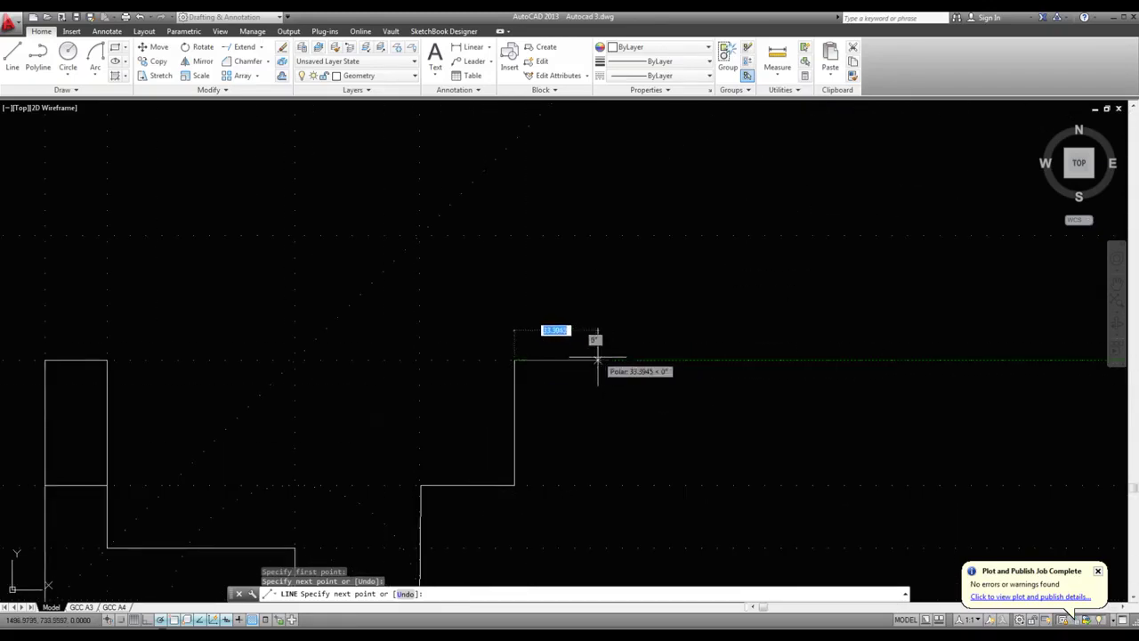
type("37.")
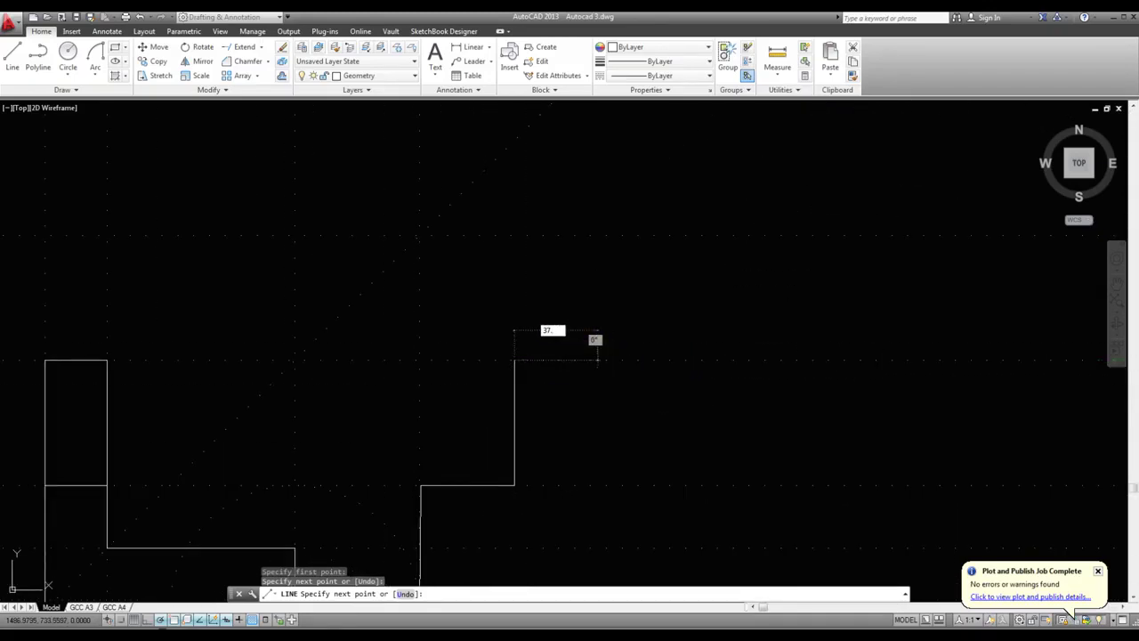
key("Return")
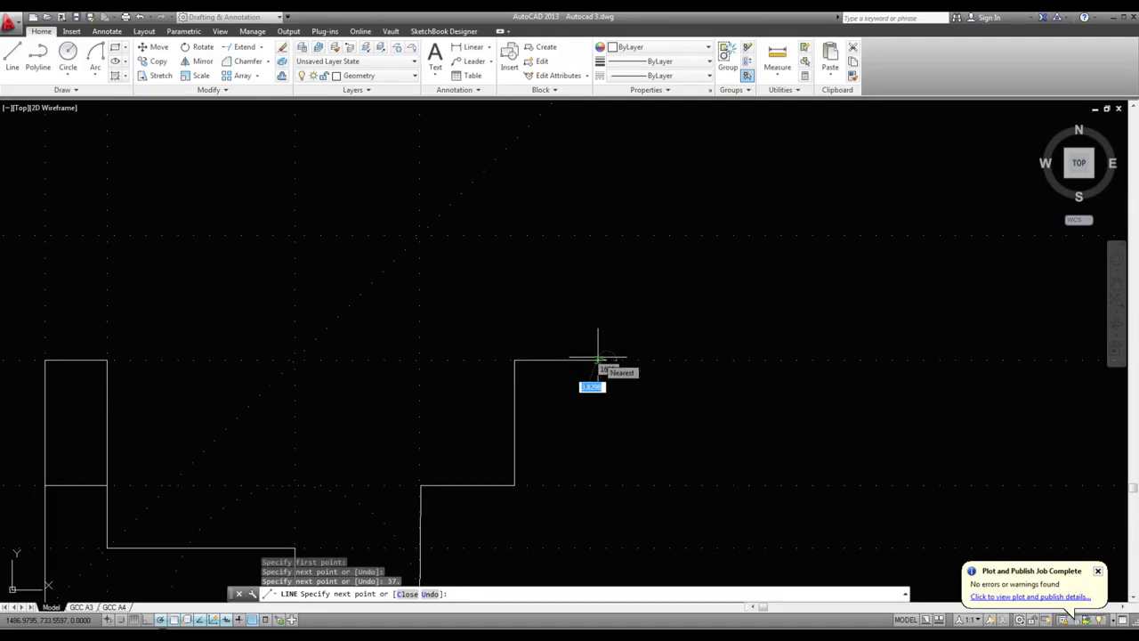
- Try to continue the line 37.5 from the end of the side view's top edge, and erase the slanted segment
left_click(598, 359)
type("37.5")
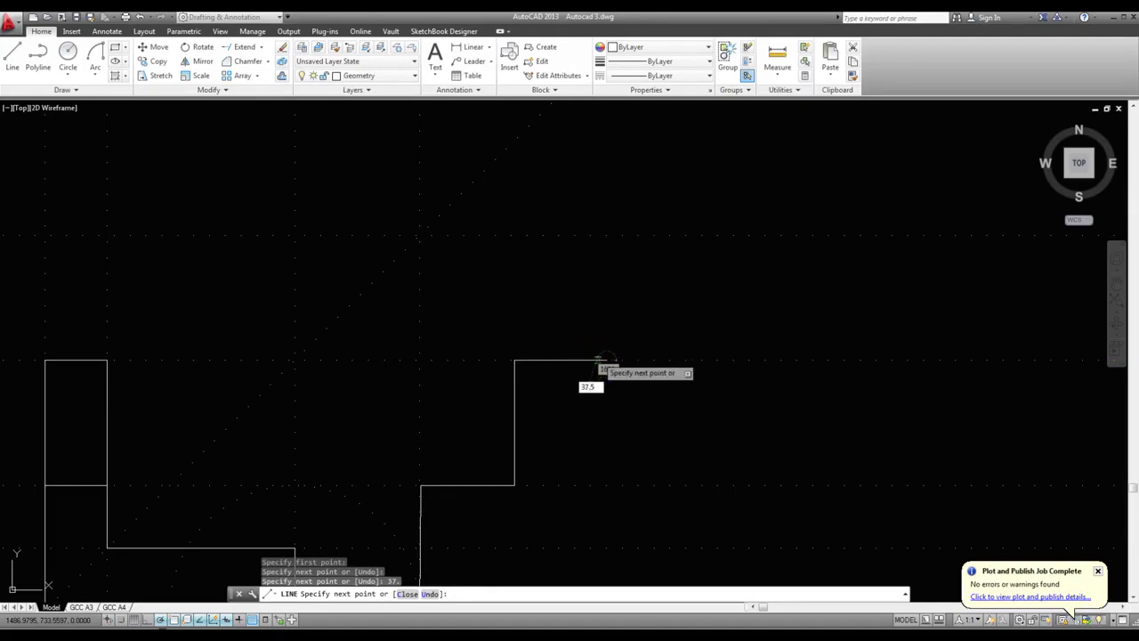
key("Return")
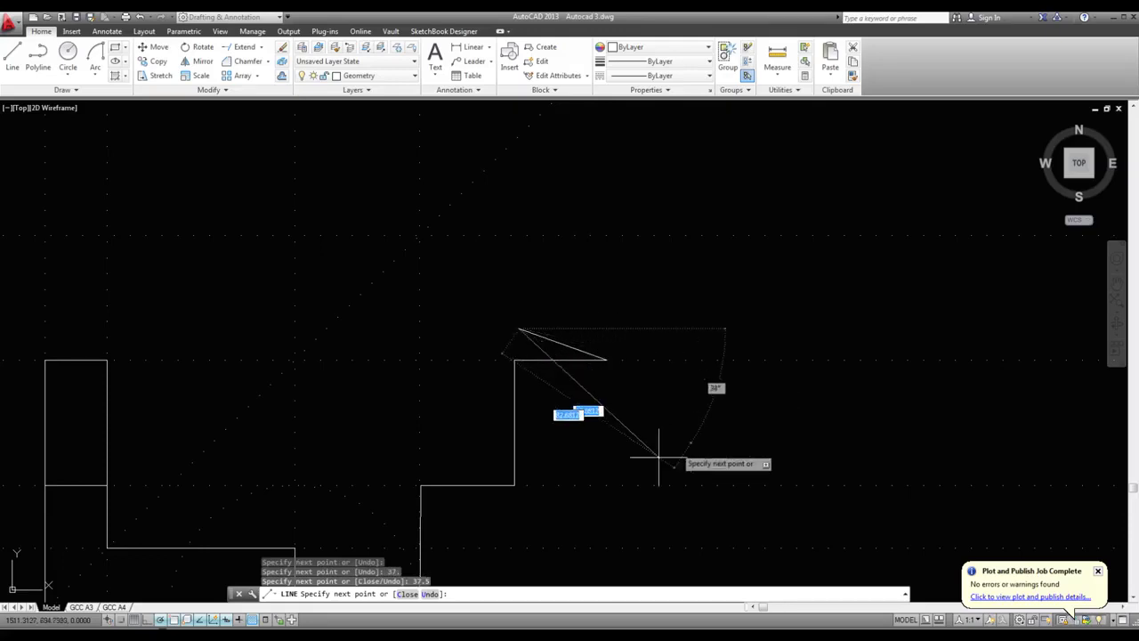
key("Escape")
left_click(556, 342)
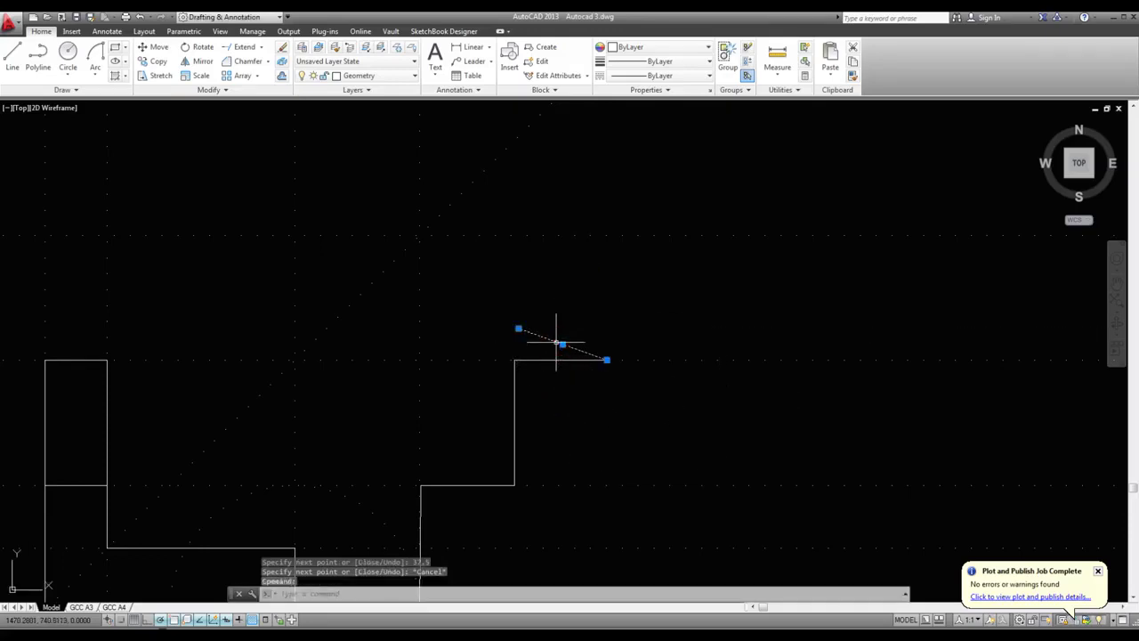
key("Delete")
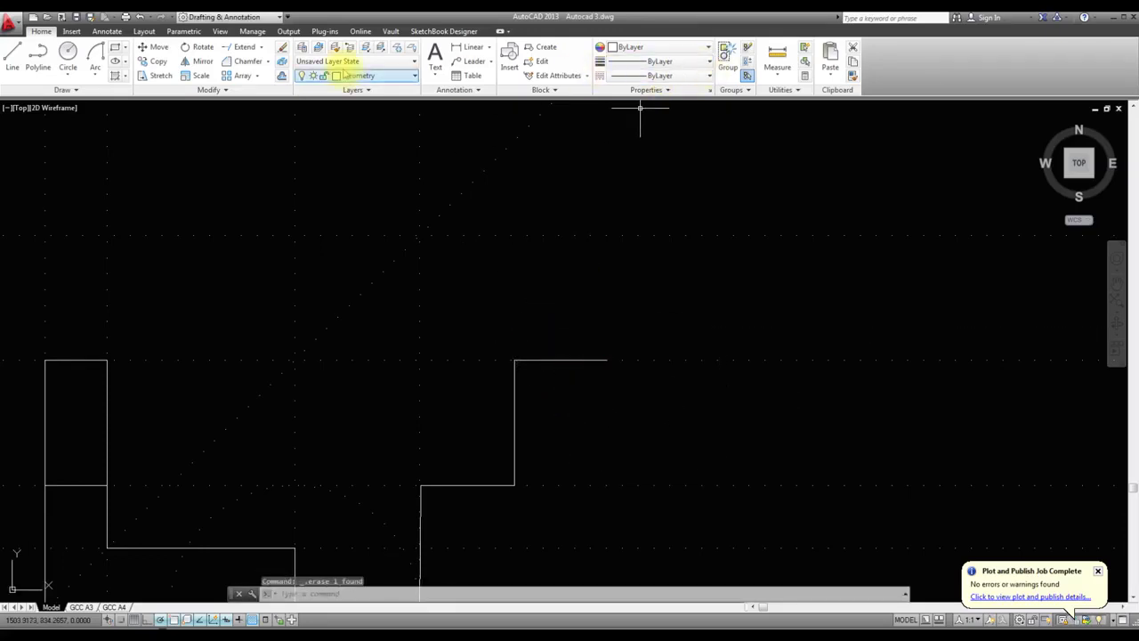
- Close the side view's outline with a vertical line from the top edge's end to the base construction line and a base line back to the lower-left corner
left_click(12, 56)
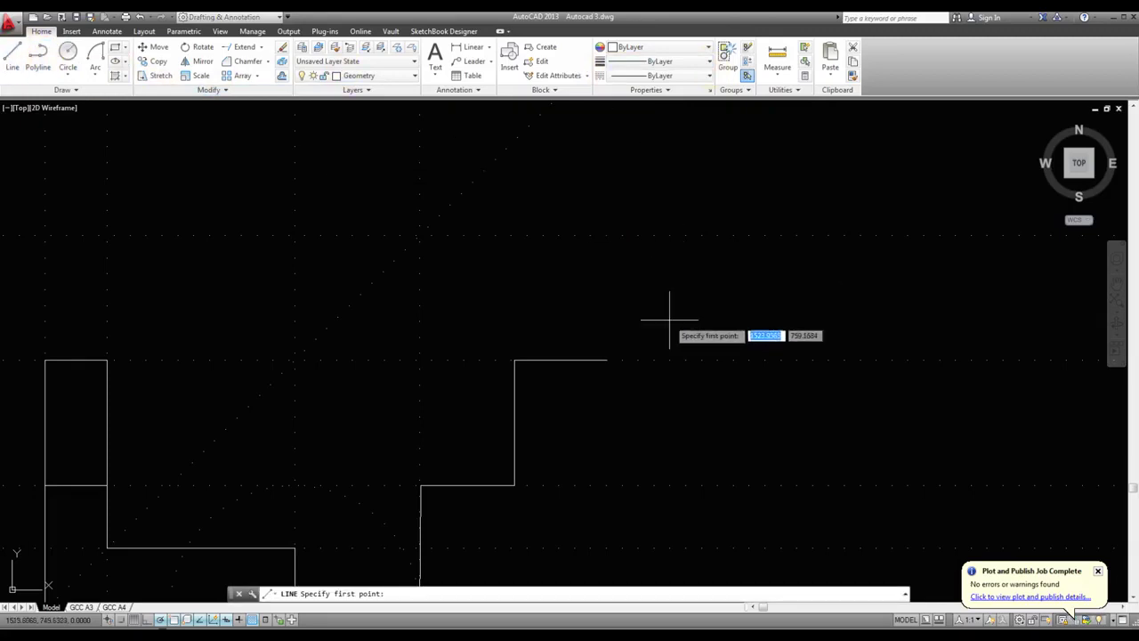
left_click(606, 360)
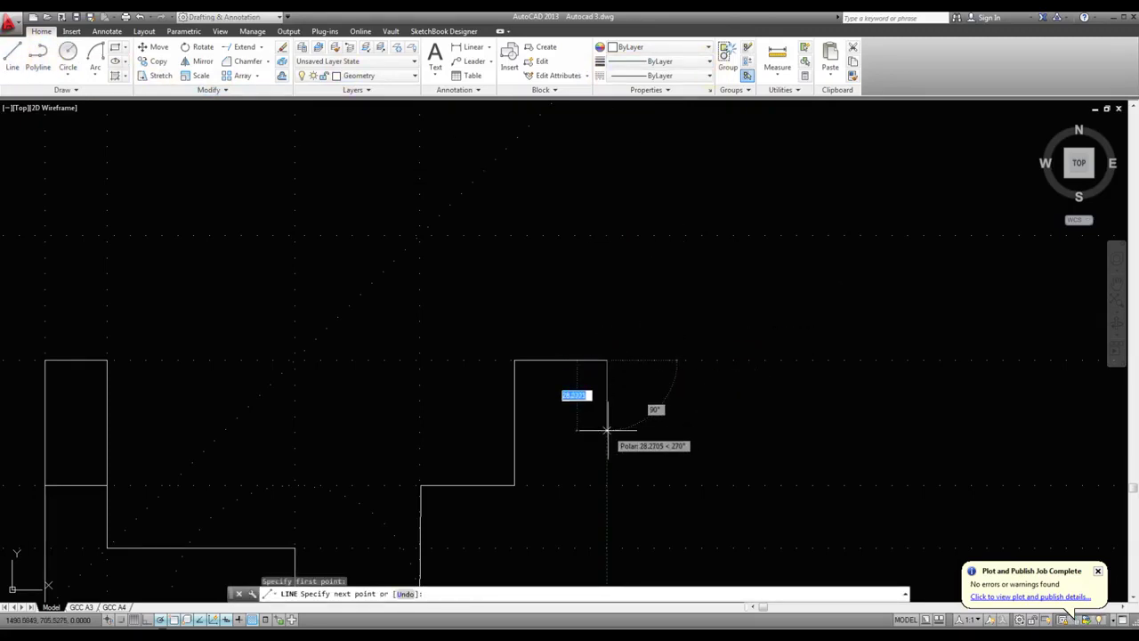
scroll(606, 430, "down", 3)
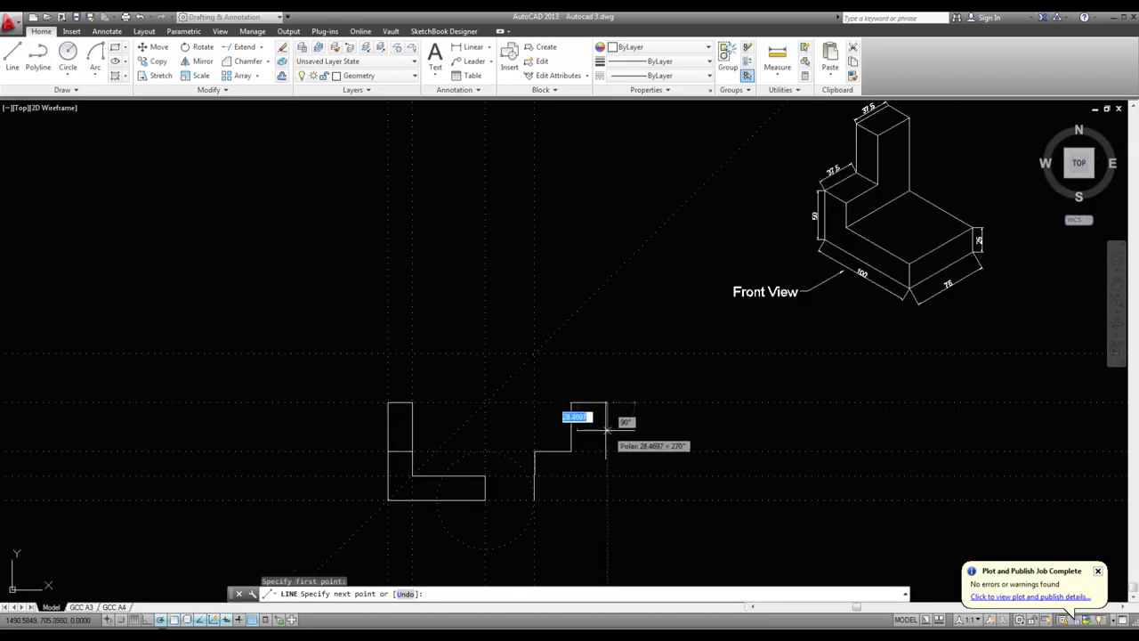
left_click(607, 500)
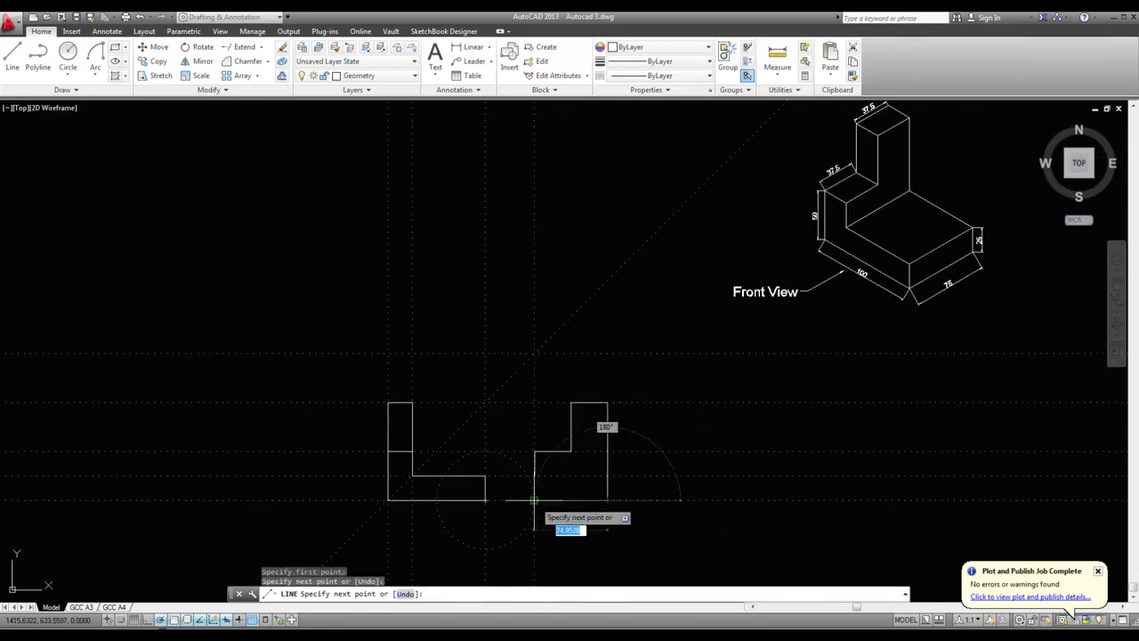
left_click(534, 500)
key("Escape")
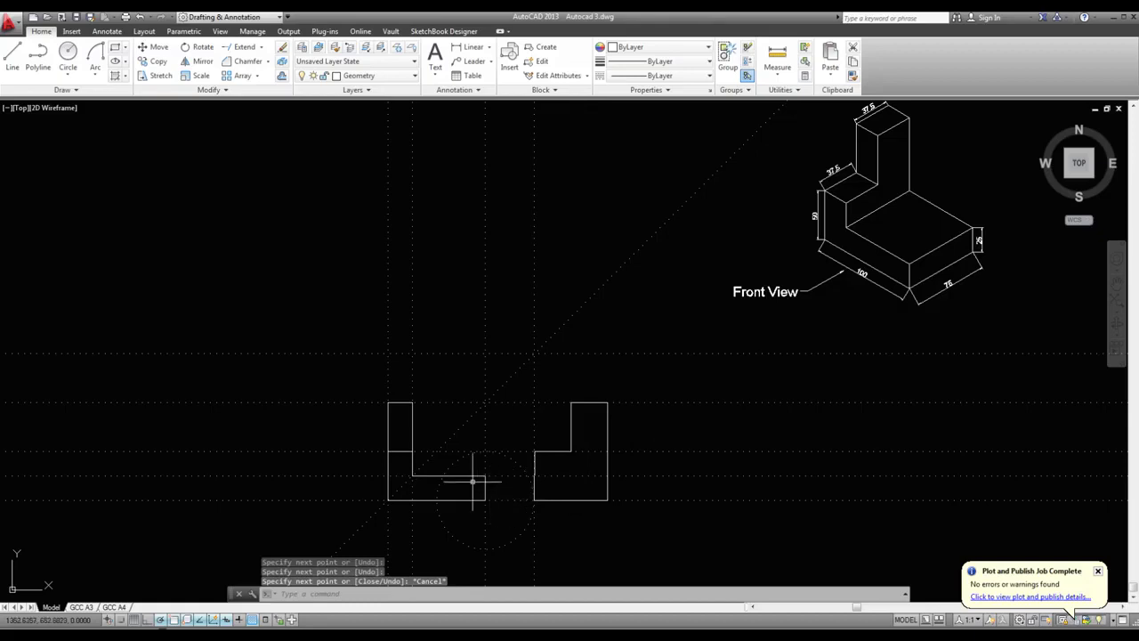
- Draw a horizontal line across the side view, level with the top of the front view's base, between its two vertical edges
scroll(472, 481, "up", 2)
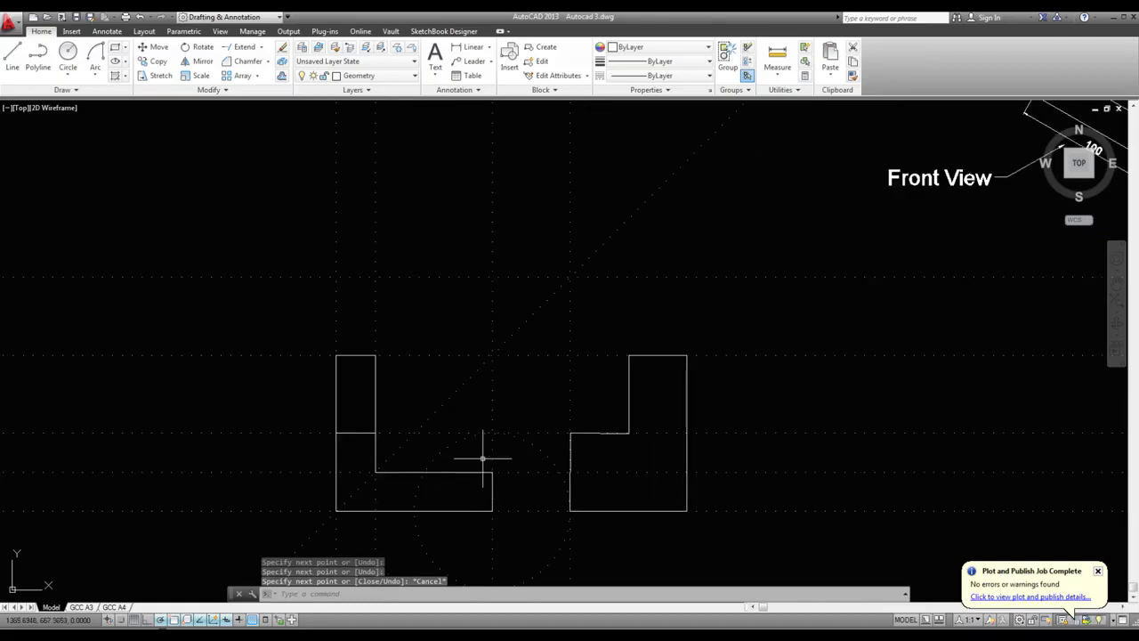
scroll(480, 400, "up", 2)
scroll(490, 403, "up", 3)
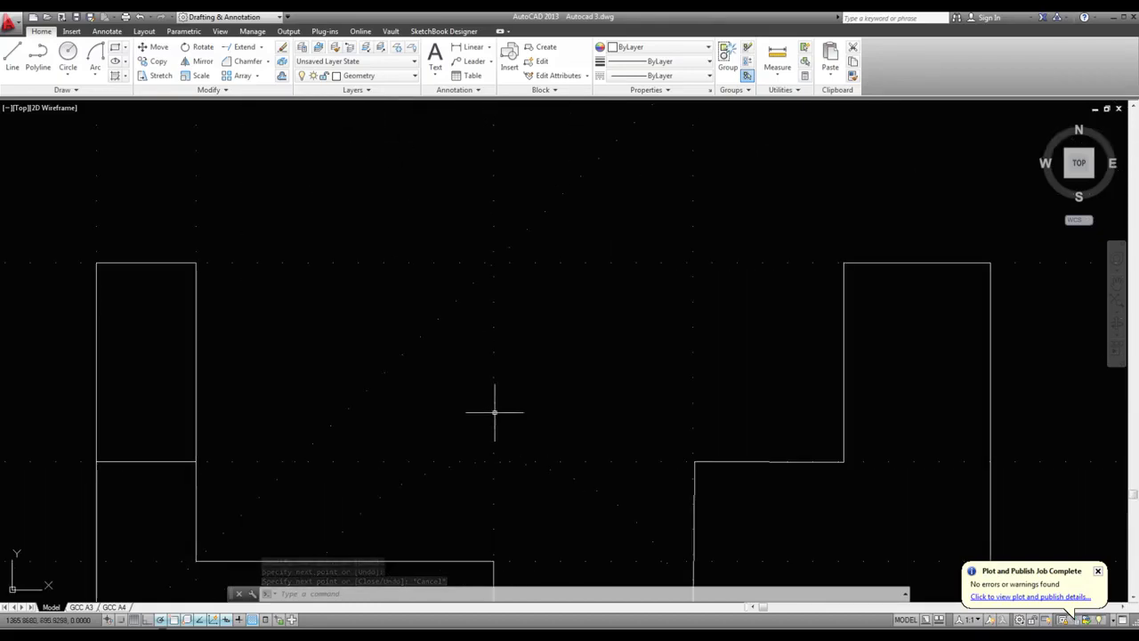
scroll(498, 409, "down", 7)
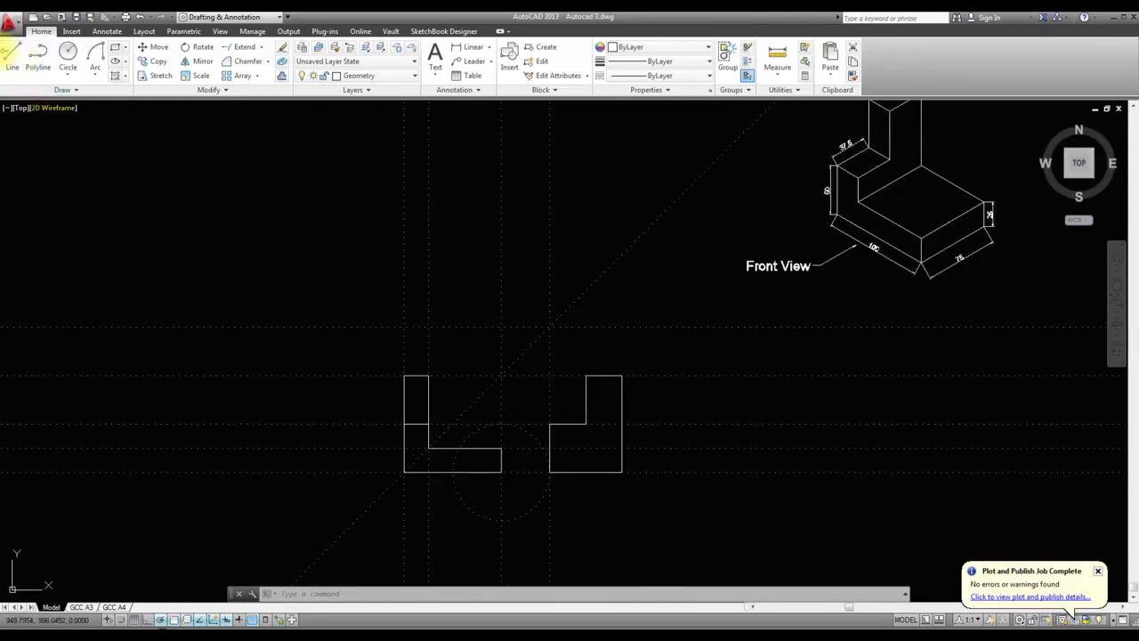
left_click(12, 57)
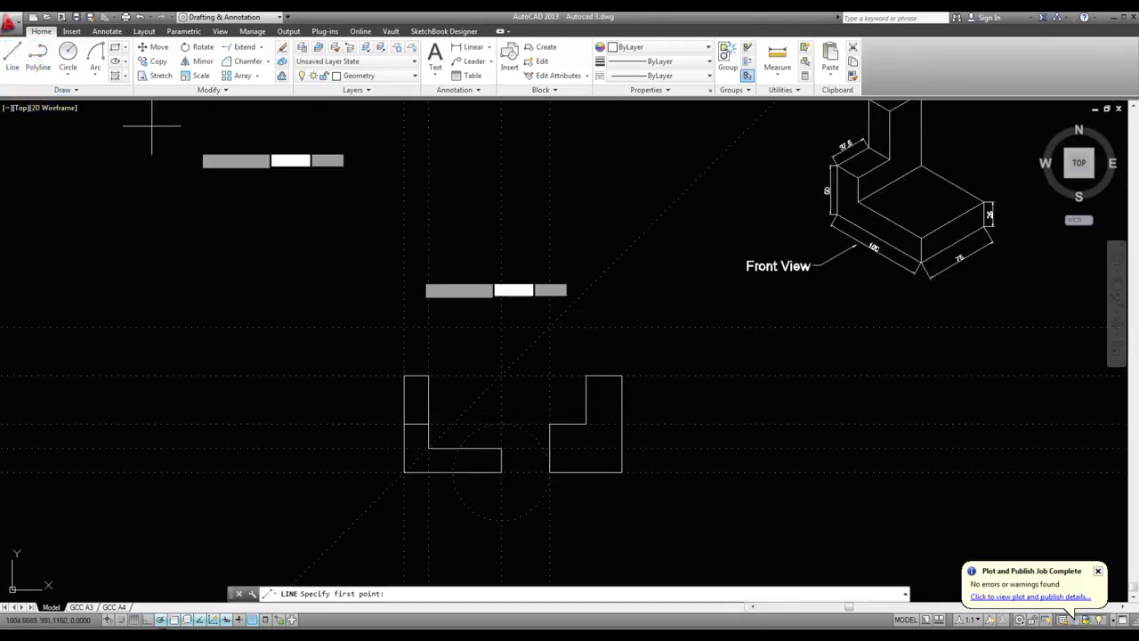
left_click(549, 473)
left_click(620, 448)
key("Escape")
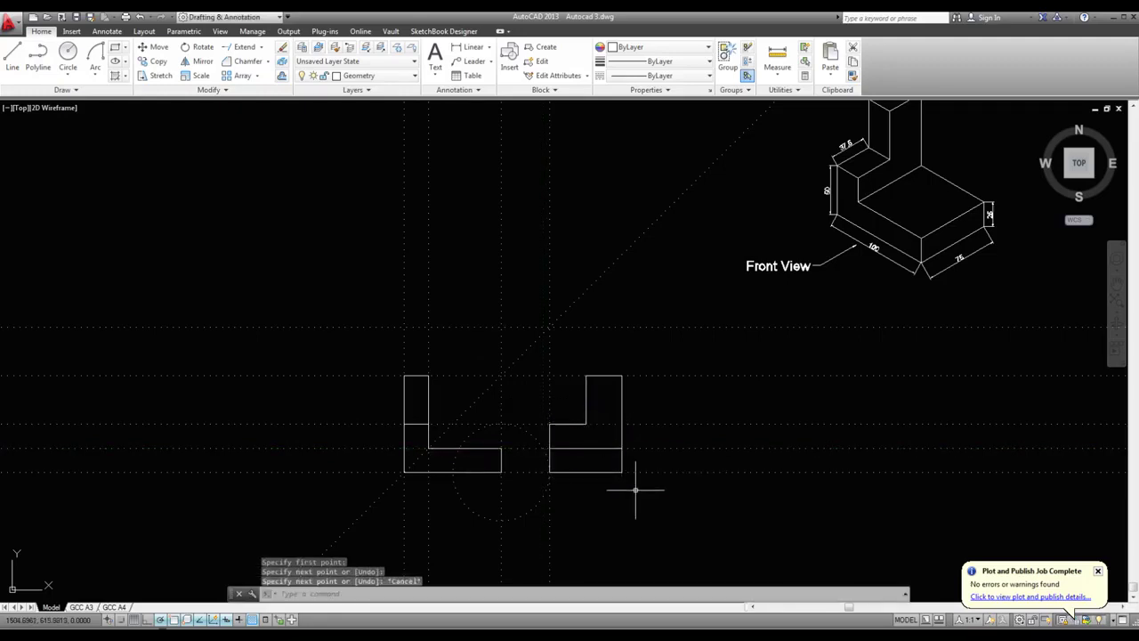
- On the Construction layer, draw vertical construction lines through the side view's right edge and its upright's left edge
scroll(528, 438, "down", 2)
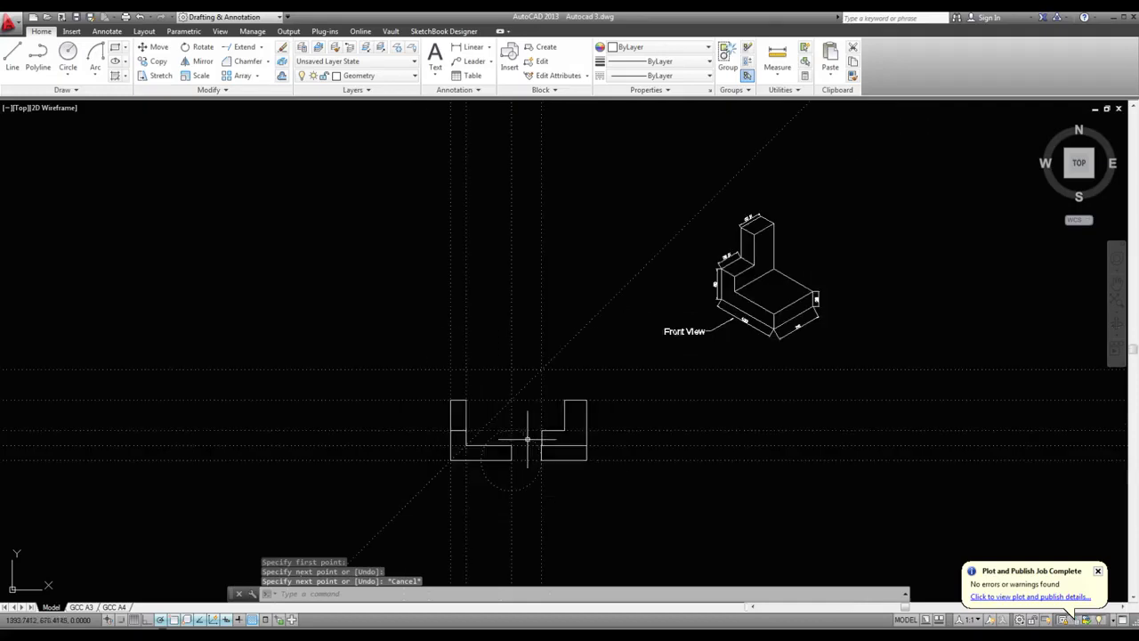
scroll(469, 438, "up", 2)
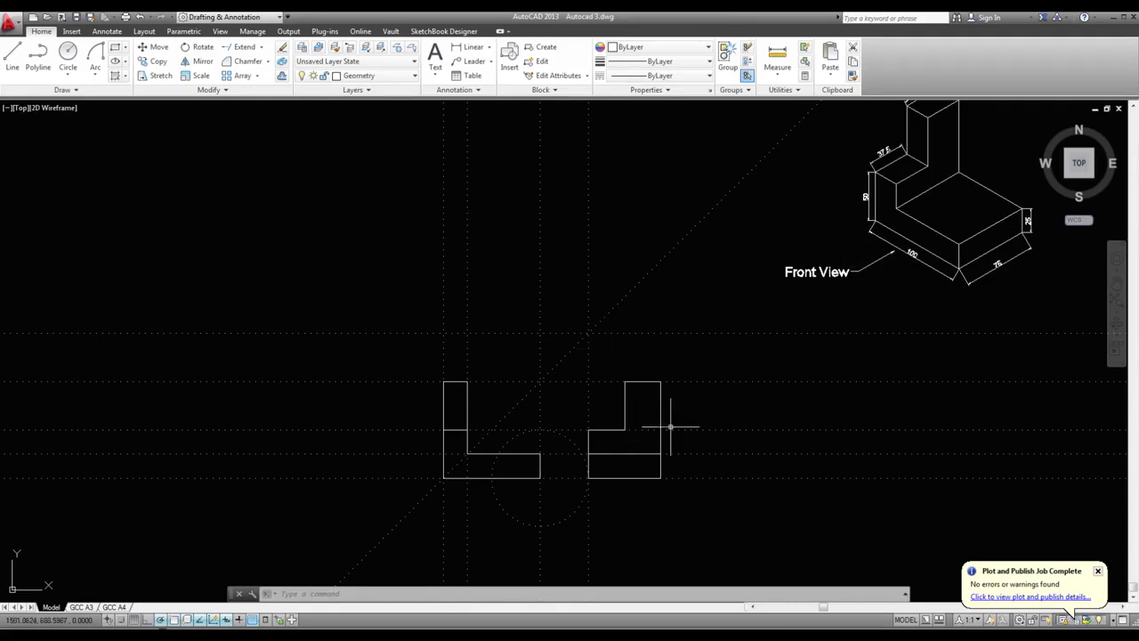
left_click(408, 76)
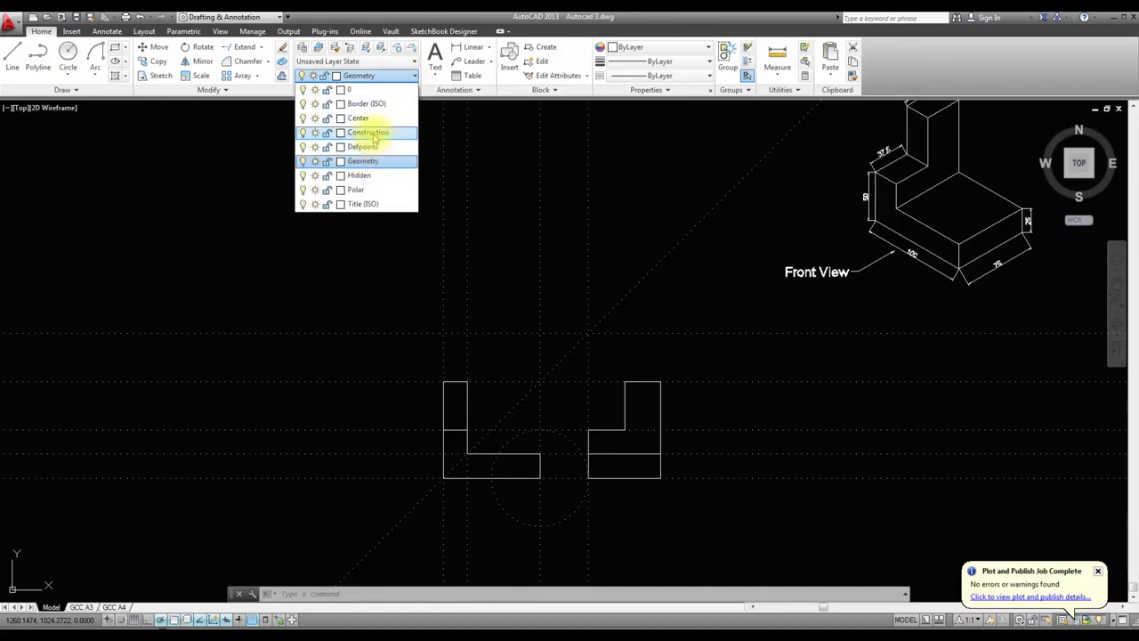
left_click(374, 134)
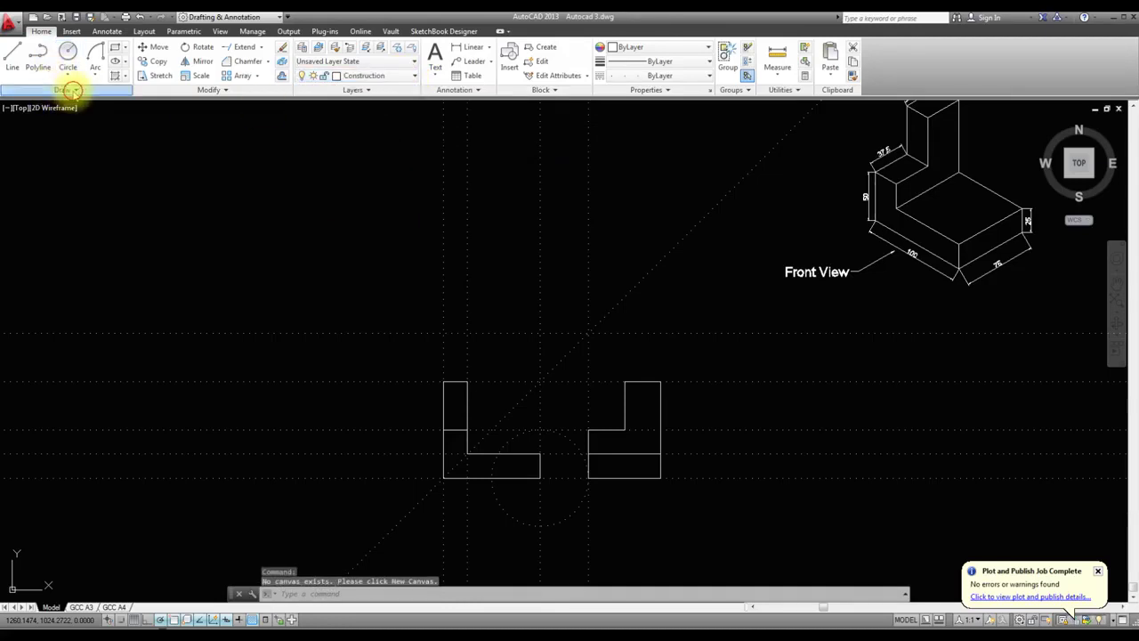
left_click(70, 90)
left_click(39, 105)
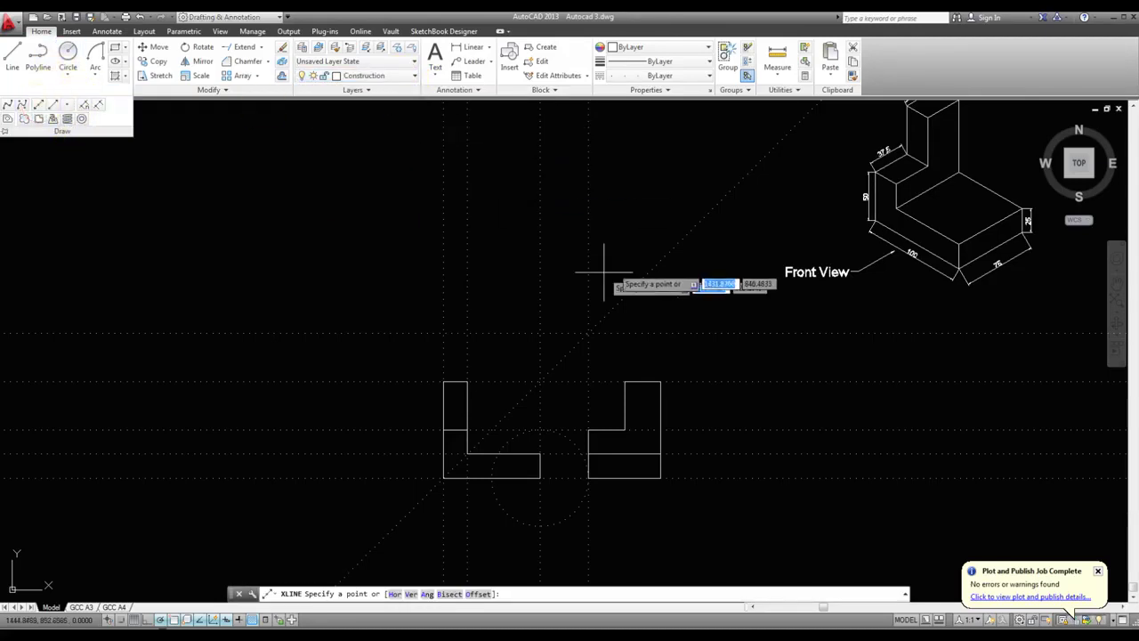
left_click(660, 381)
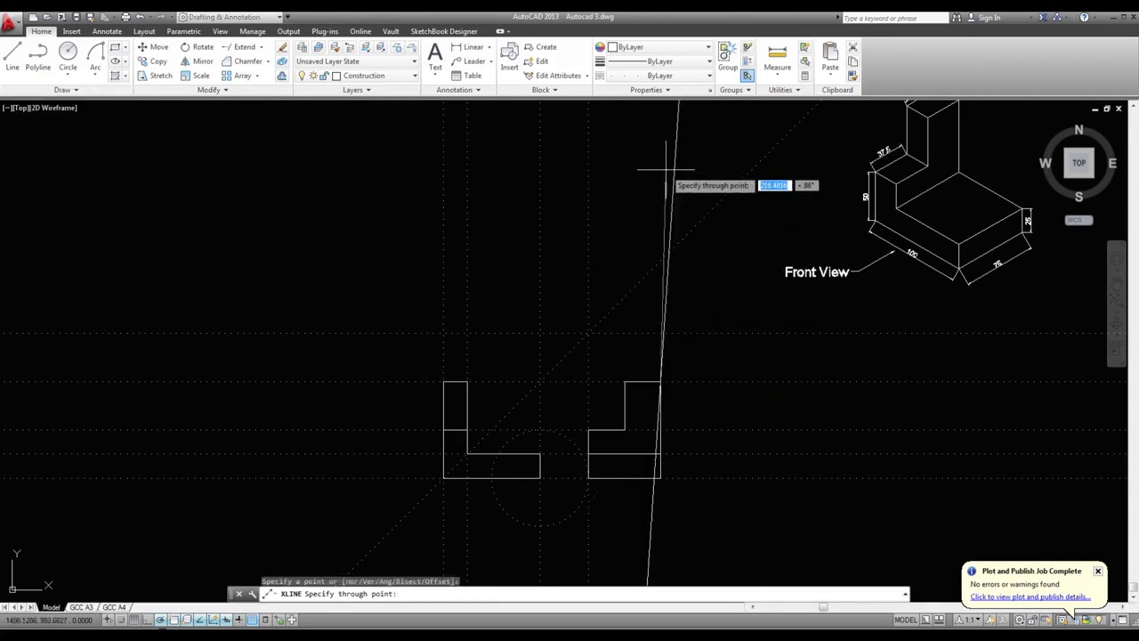
left_click(660, 169)
key("Return")
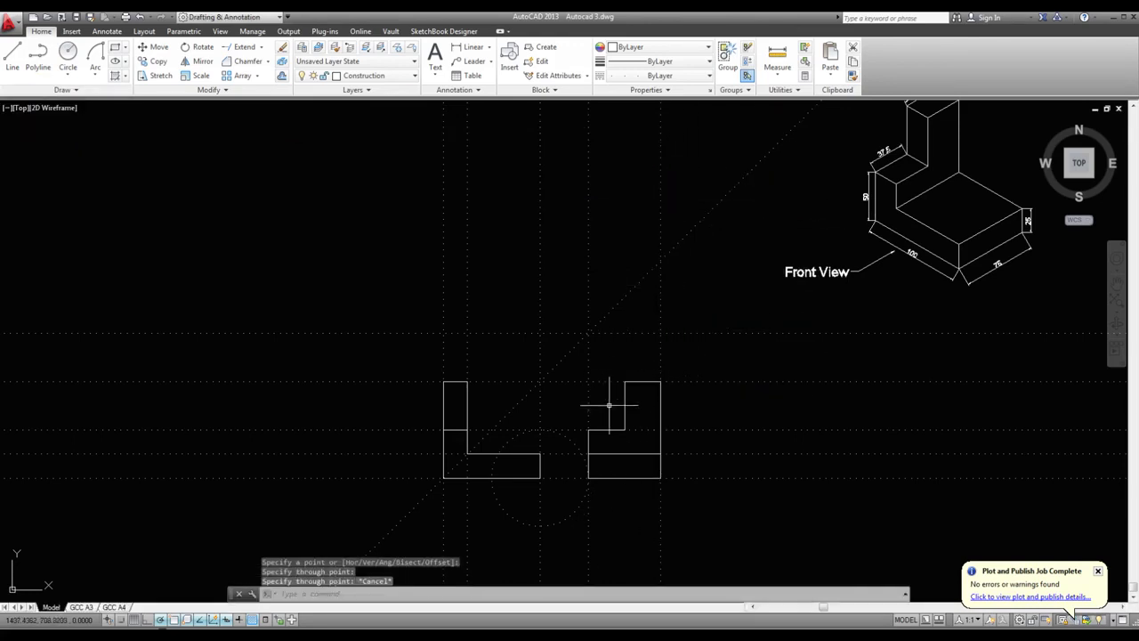
key("Return")
left_click(624, 382)
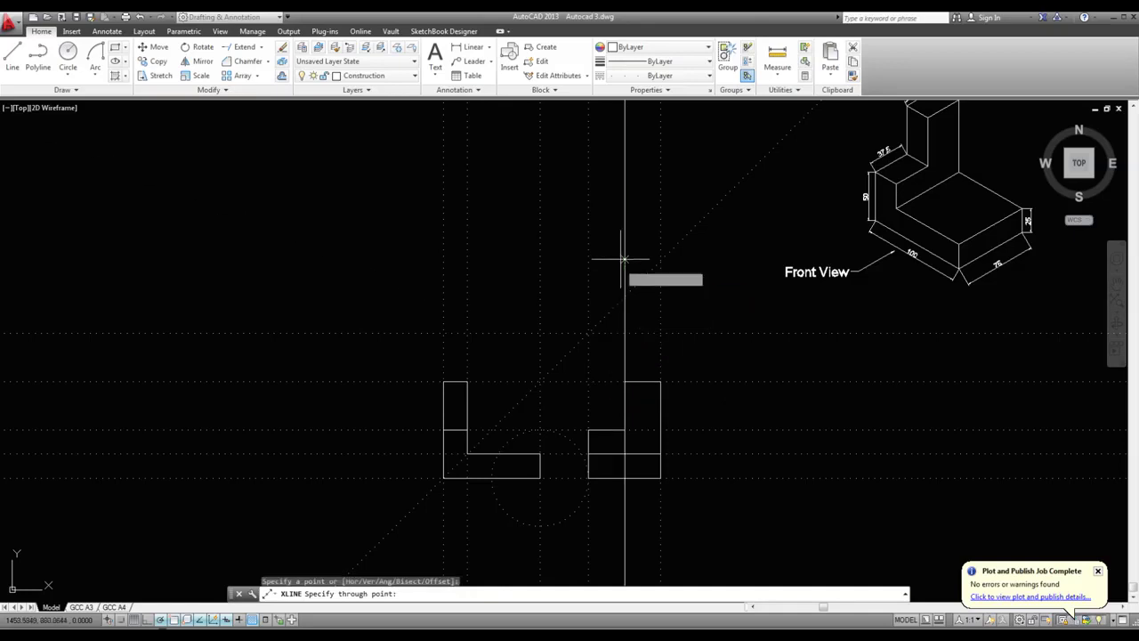
key("Escape")
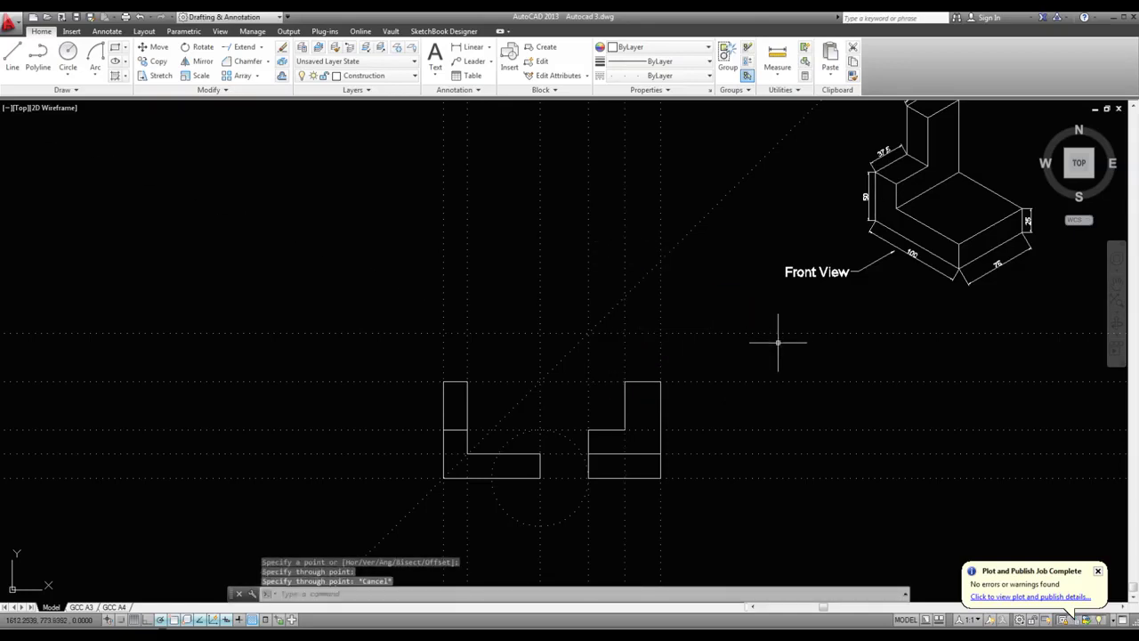
- Draw horizontal construction lines through the two points where the new vertical construction lines cross the diagonal
key("Return")
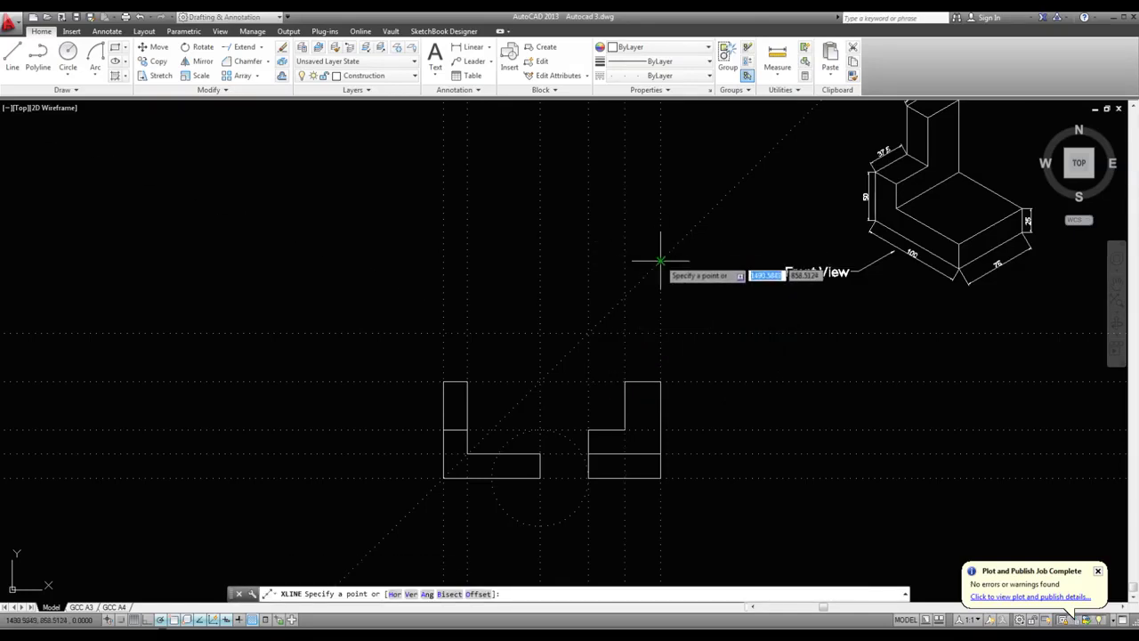
left_click(647, 261)
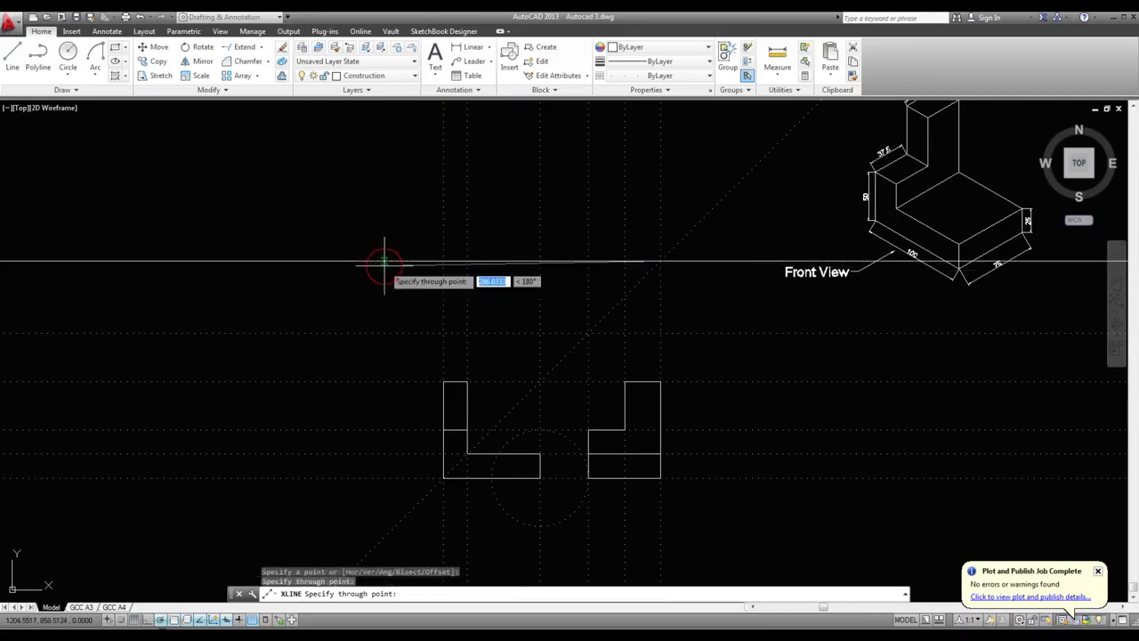
key("Escape")
key("Return")
left_click(624, 299)
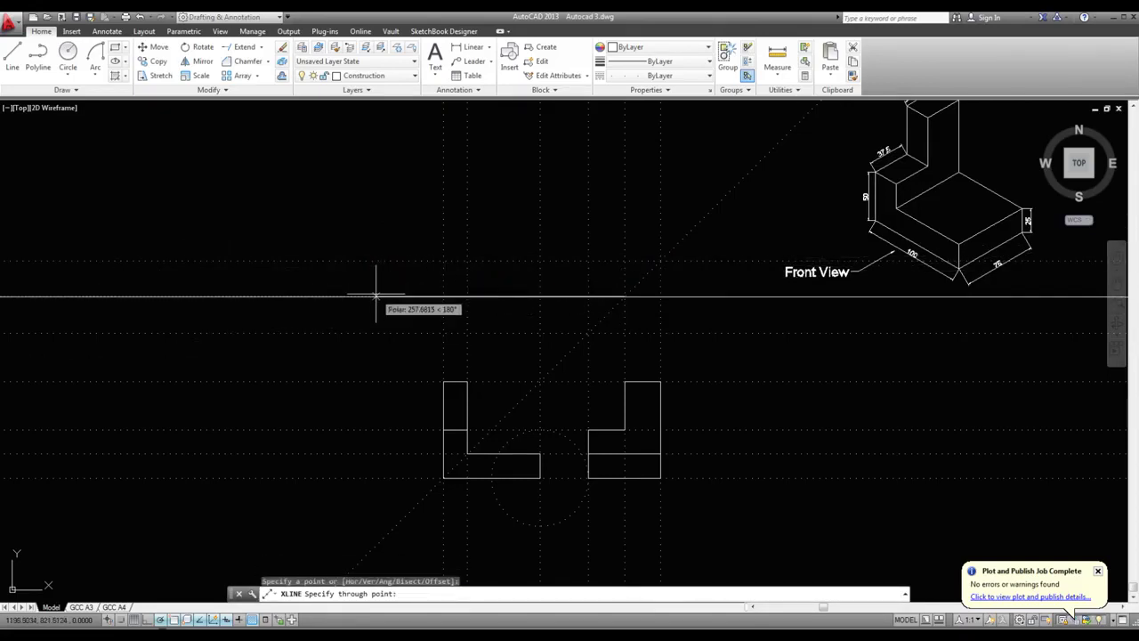
key("Escape")
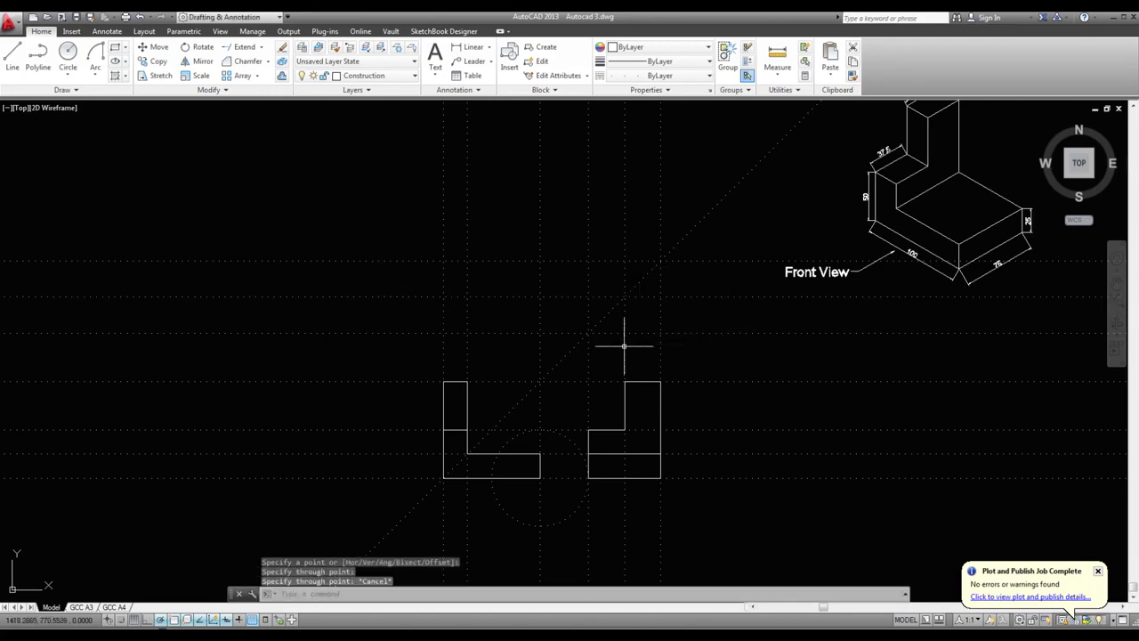
- On the Geometry layer, draw the view above the front view as a rectangle between the outer construction line intersections
scroll(535, 319, "up", 2)
scroll(534, 319, "down", 2)
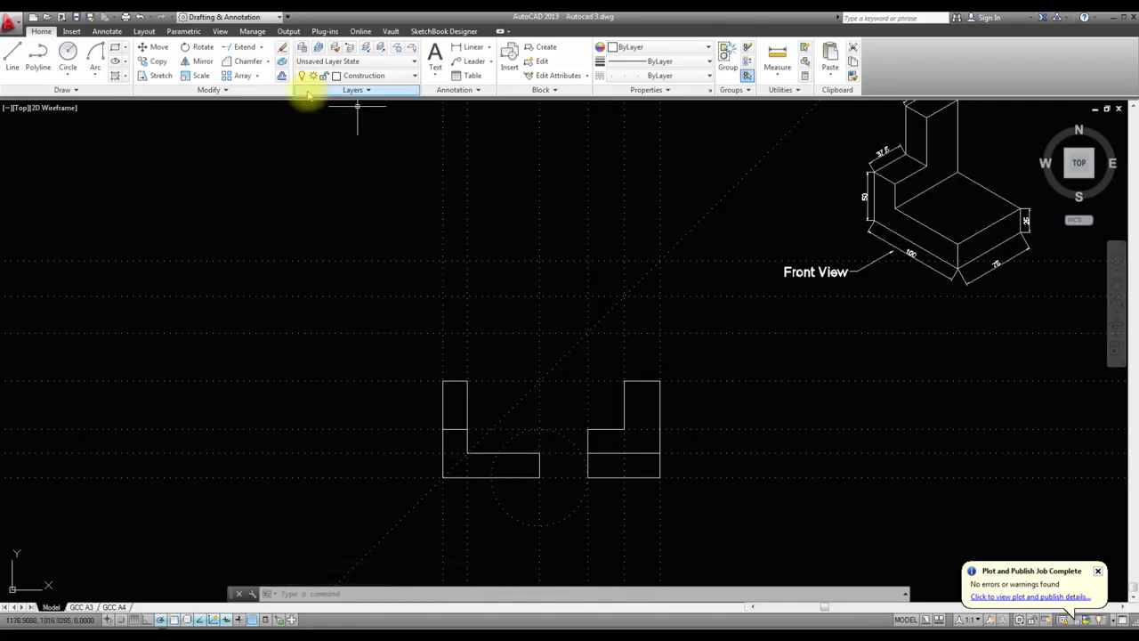
left_click(395, 78)
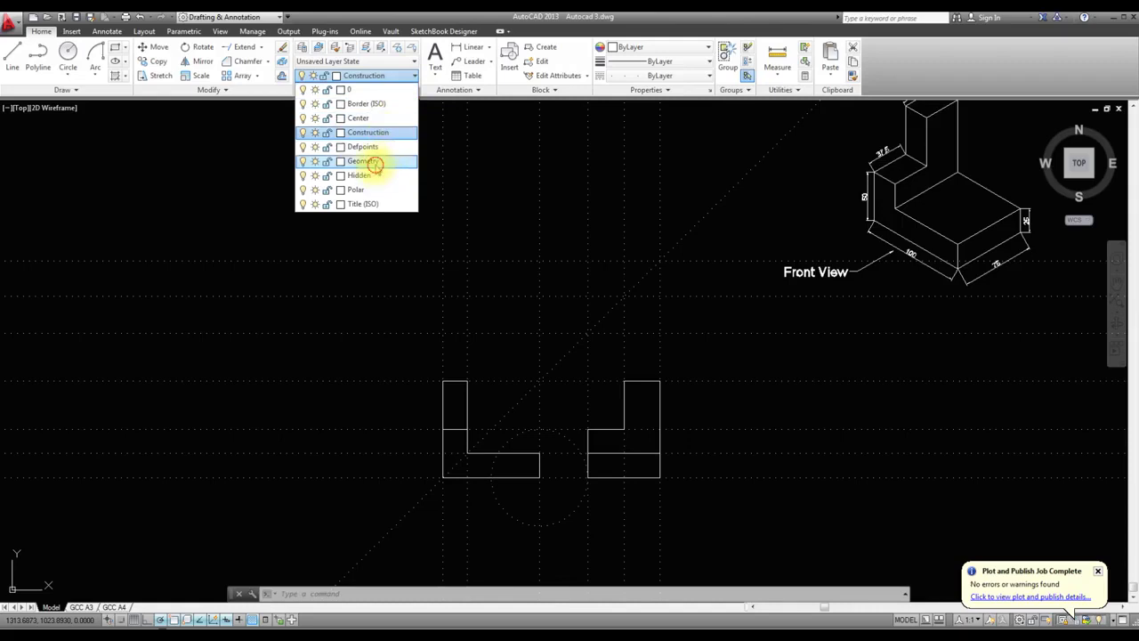
left_click(365, 160)
left_click(113, 50)
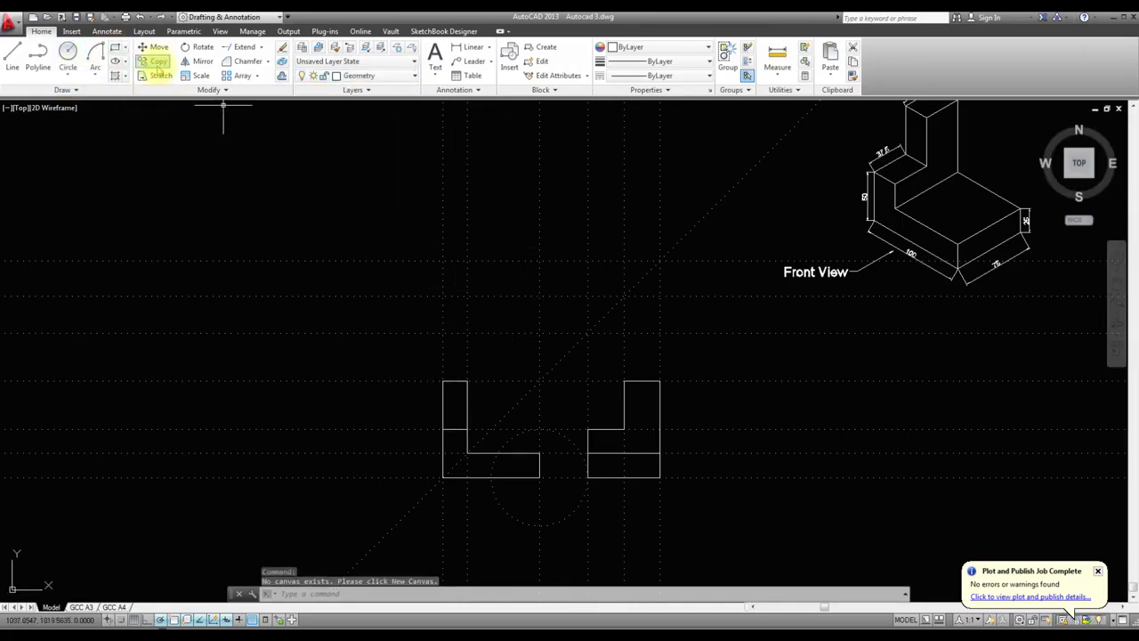
left_click(113, 51)
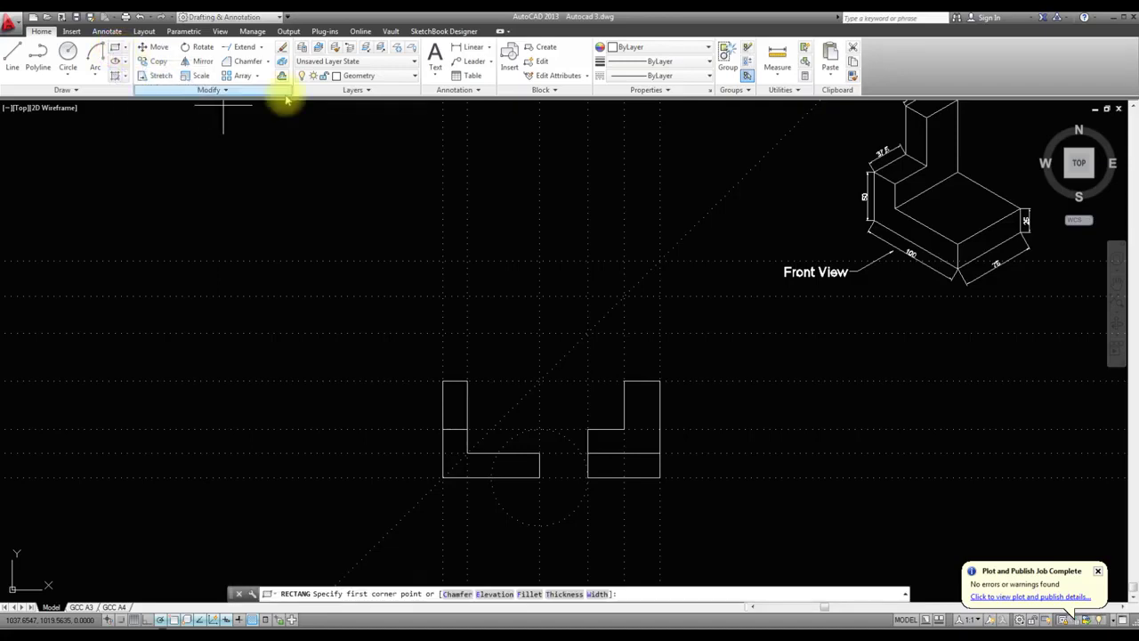
left_click(443, 261)
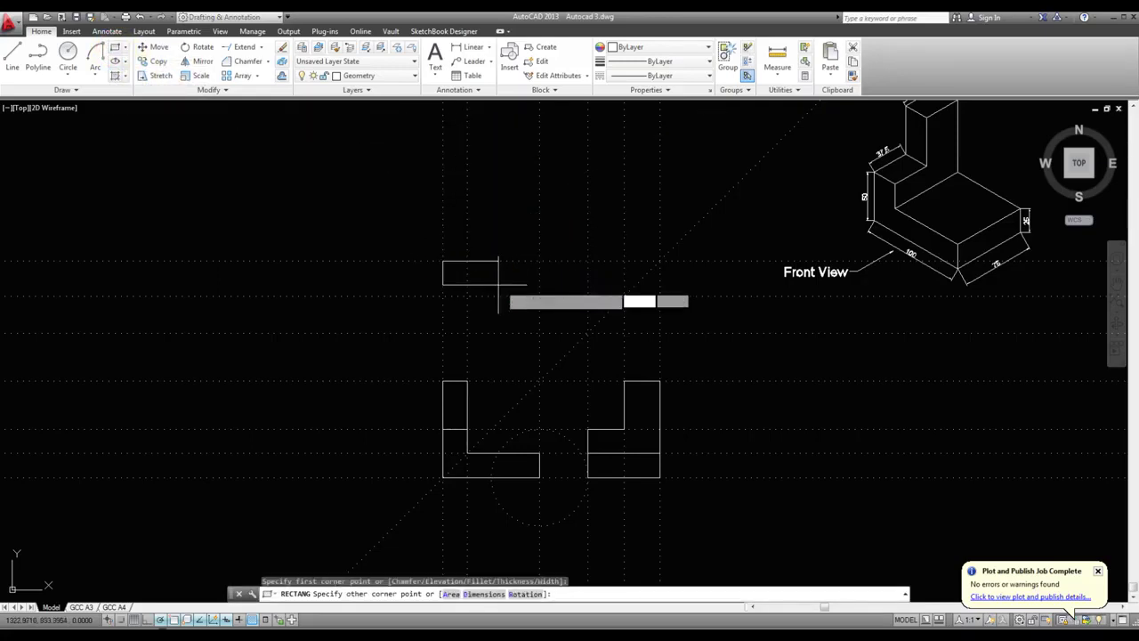
left_click(539, 334)
key("Escape")
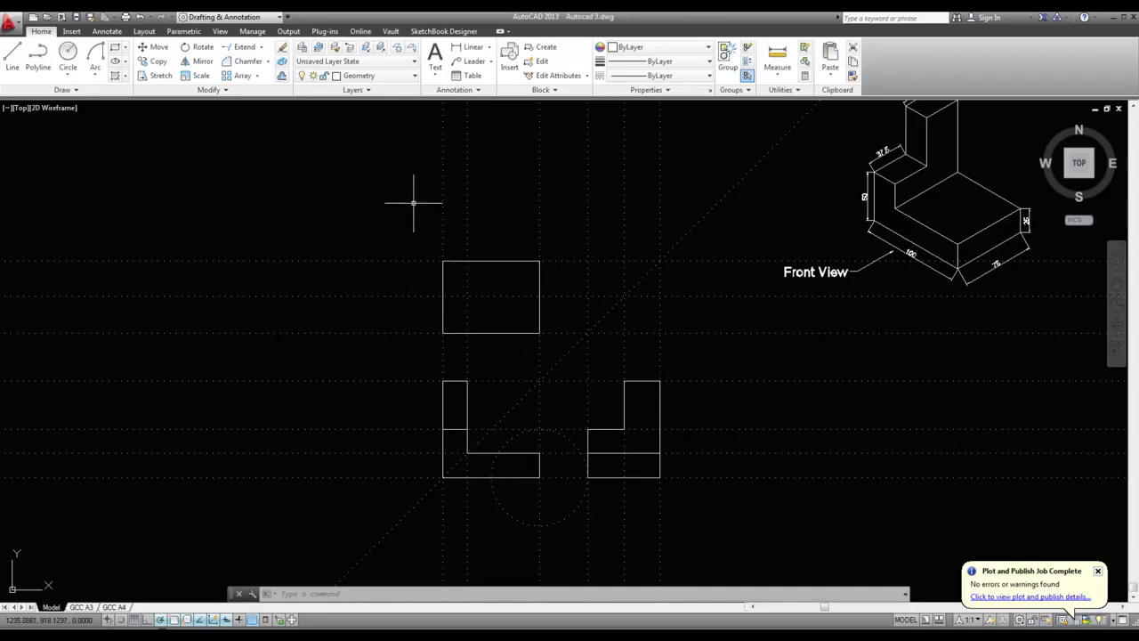
- In the upper view, draw a vertical line along the upright's construction line and a short horizontal line from the left edge to it
left_click(12, 58)
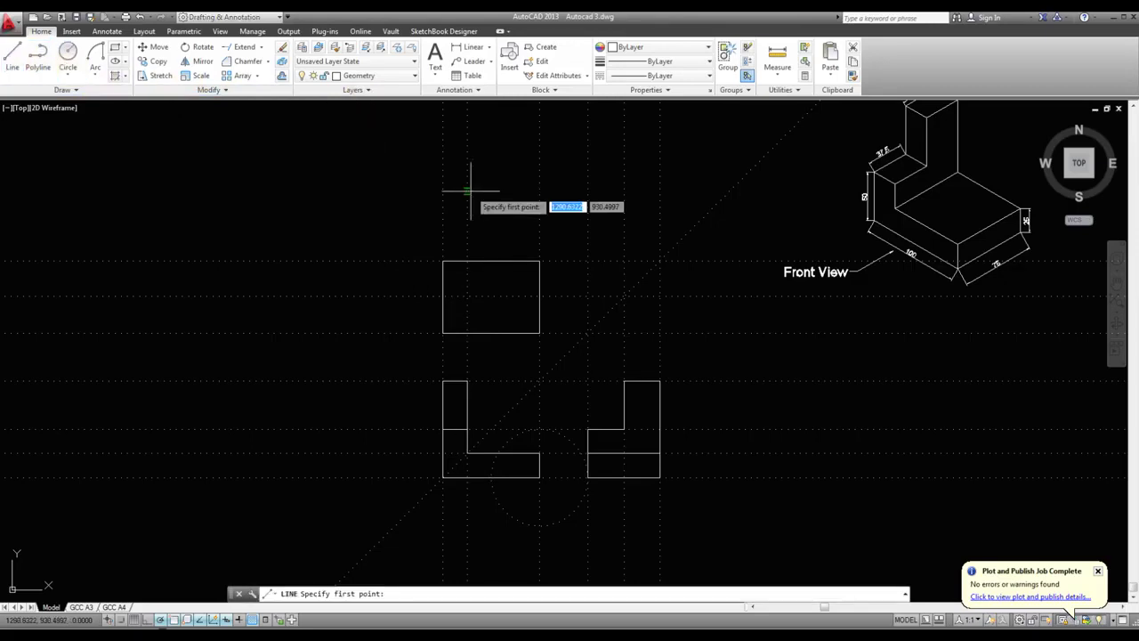
left_click(468, 262)
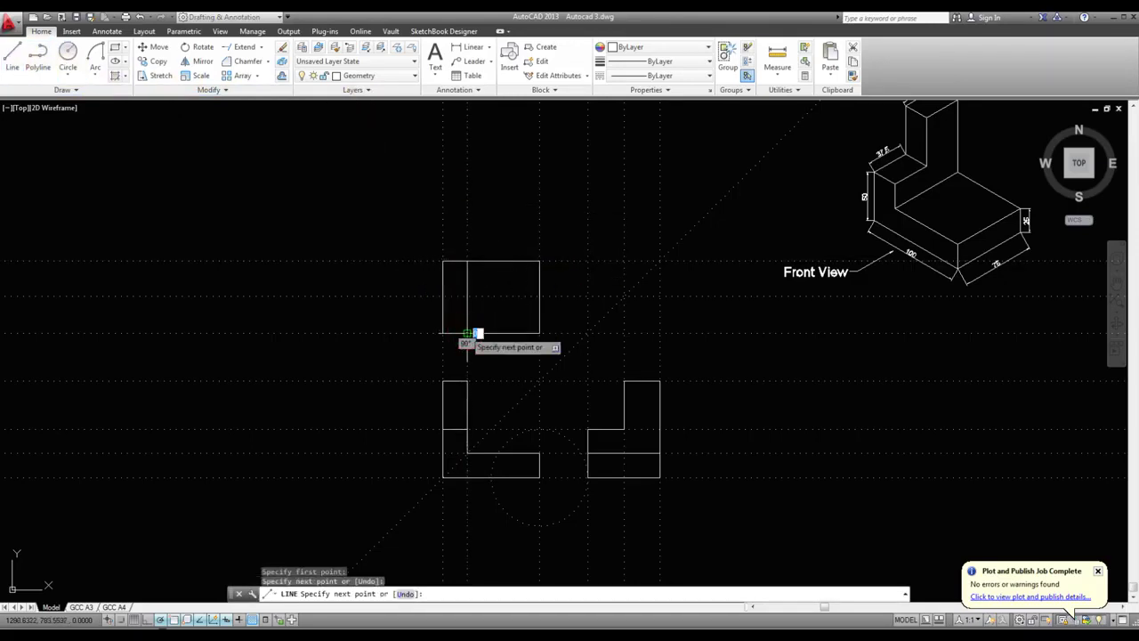
left_click(467, 332)
key("Return")
key("Return")
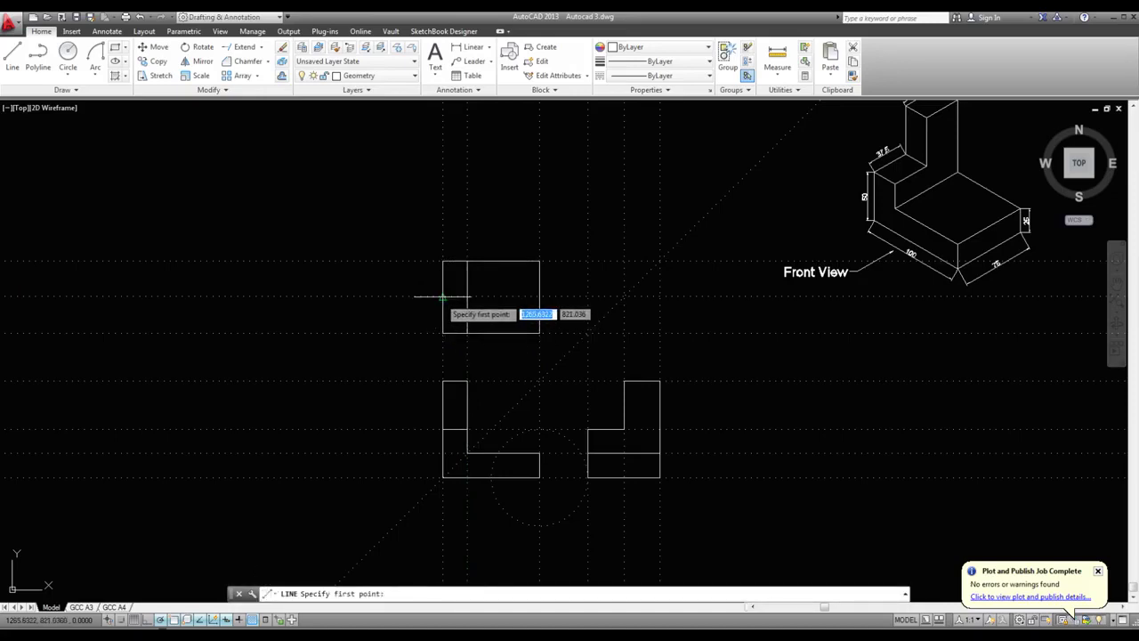
left_click(442, 298)
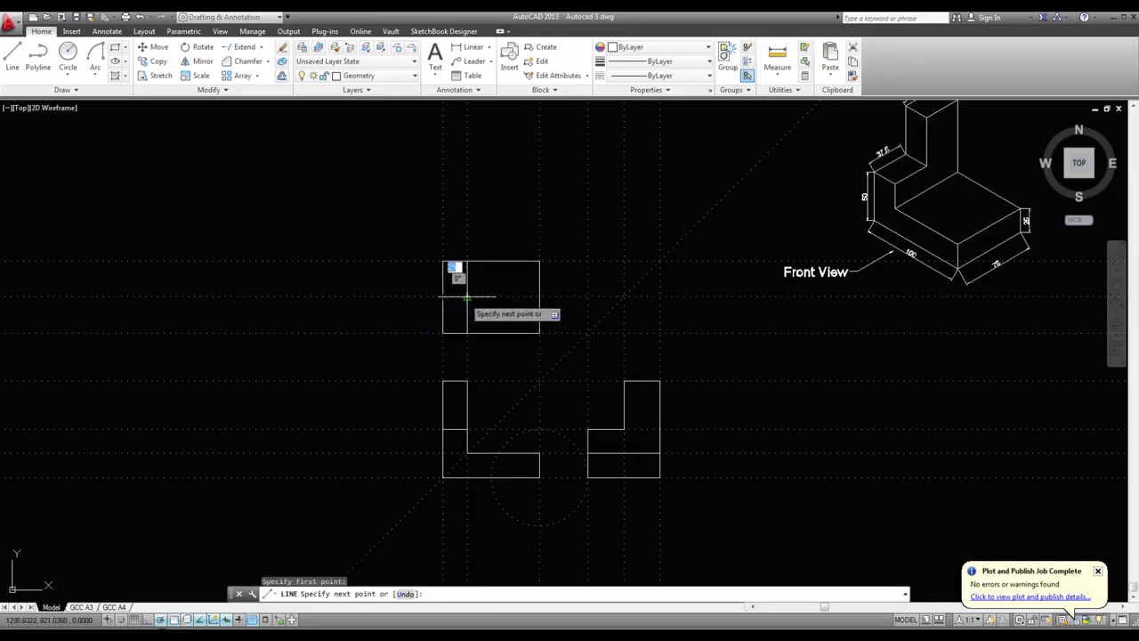
key("Escape")
scroll(484, 324, "down", 2)
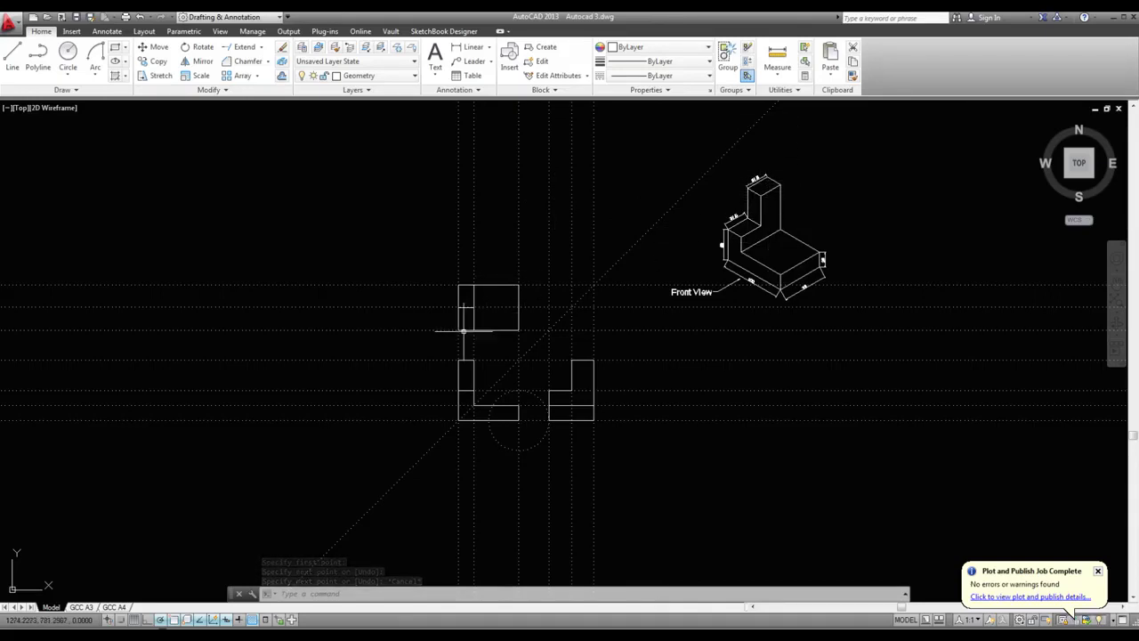
scroll(465, 327, "up", 2)
scroll(471, 309, "up", 2)
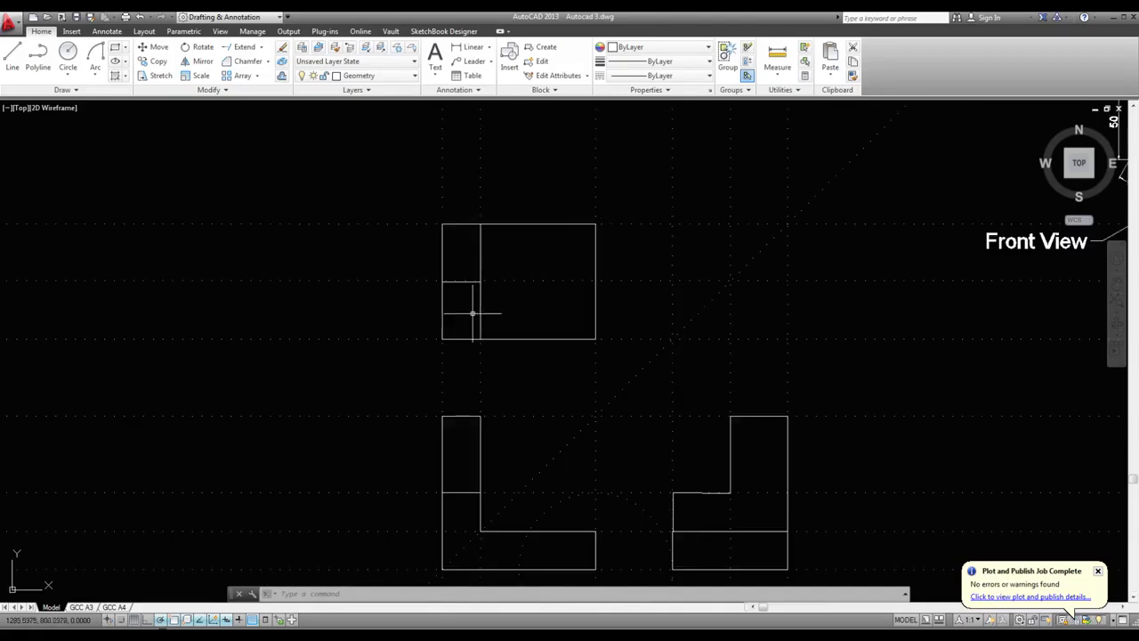
scroll(472, 312, "down", 4)
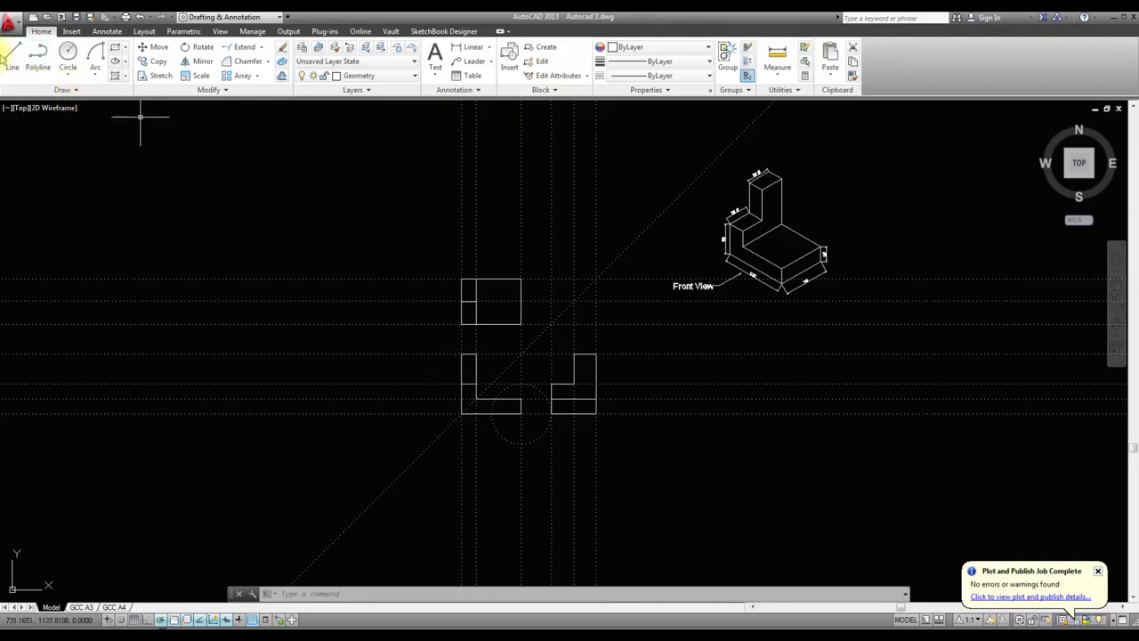
- Try to draw a 135° line up and left from the front view's lower-right corner, and erase it
left_click(12, 58)
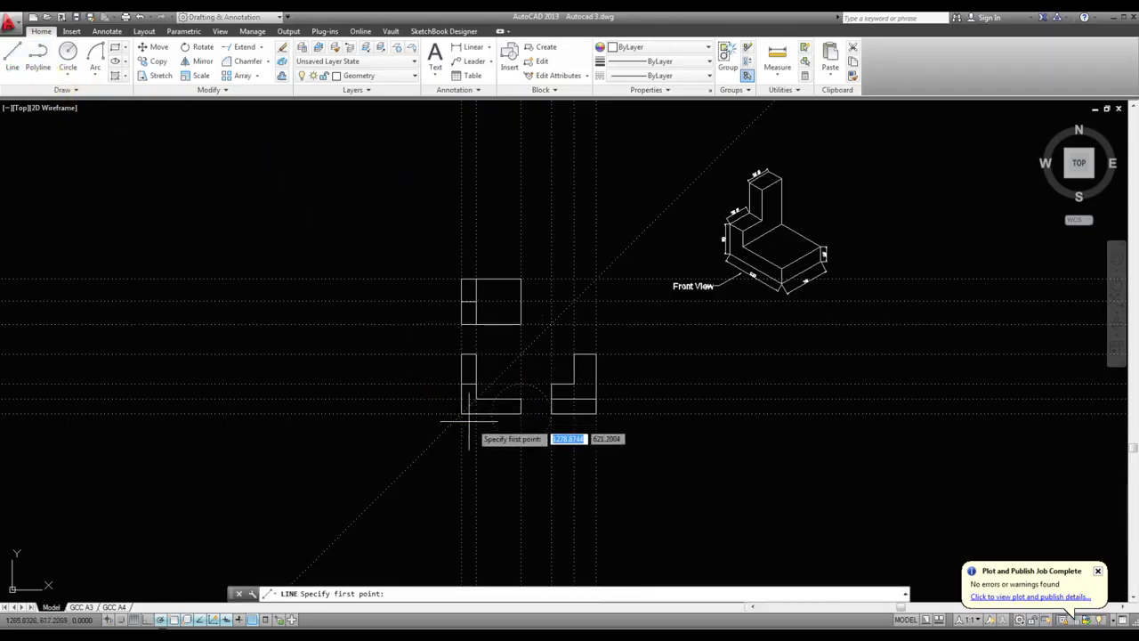
left_click(521, 415)
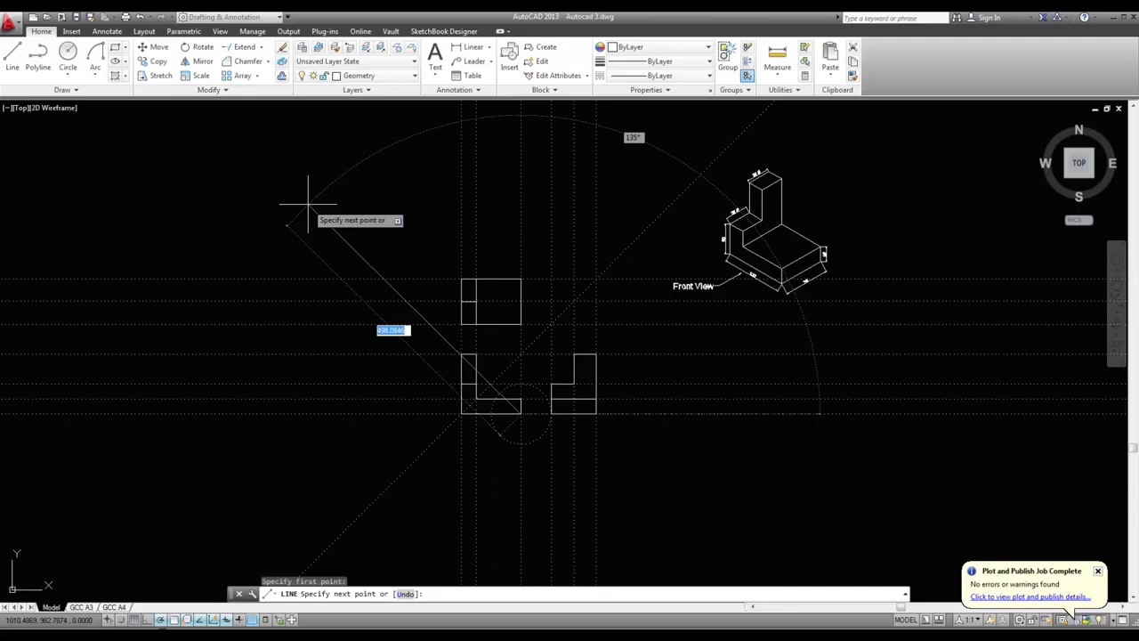
left_click(308, 205)
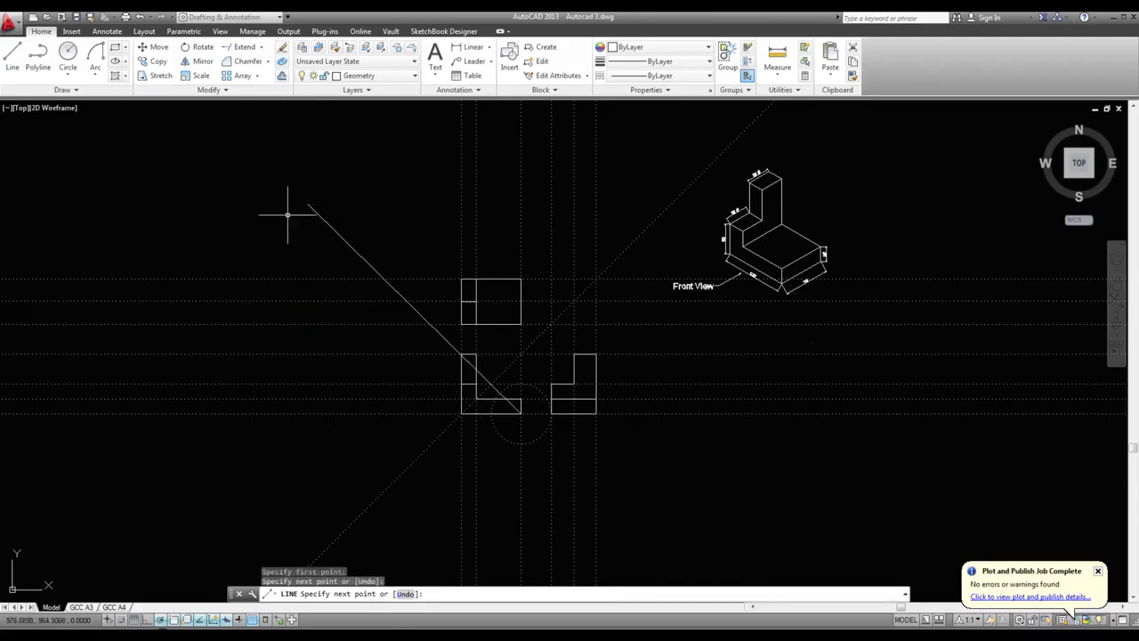
key("Escape")
left_click(362, 258)
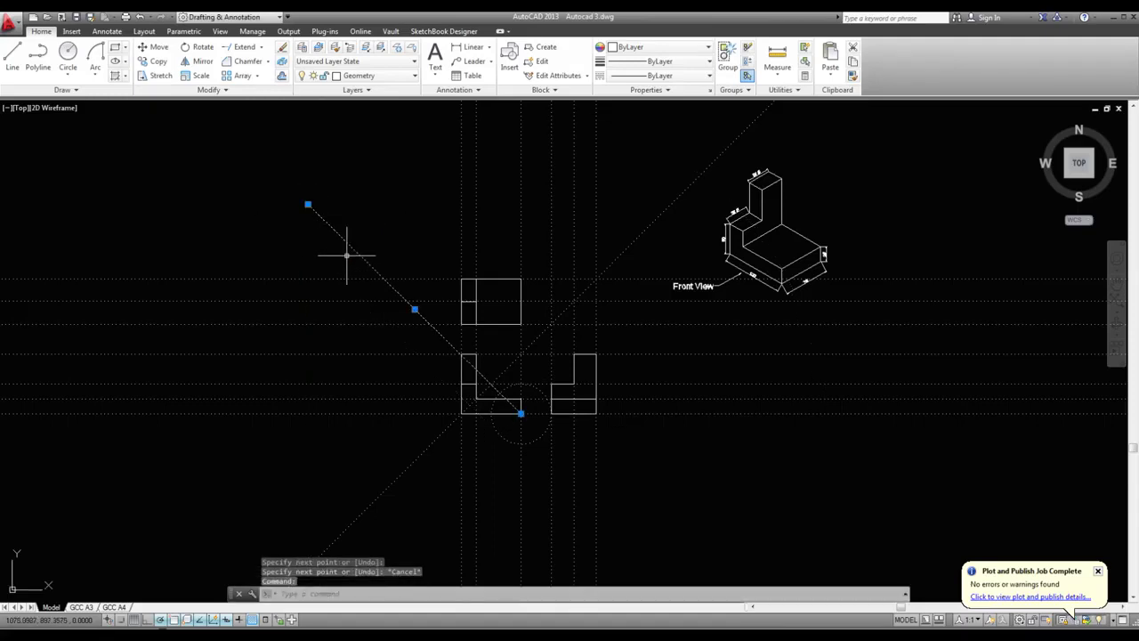
key("Delete")
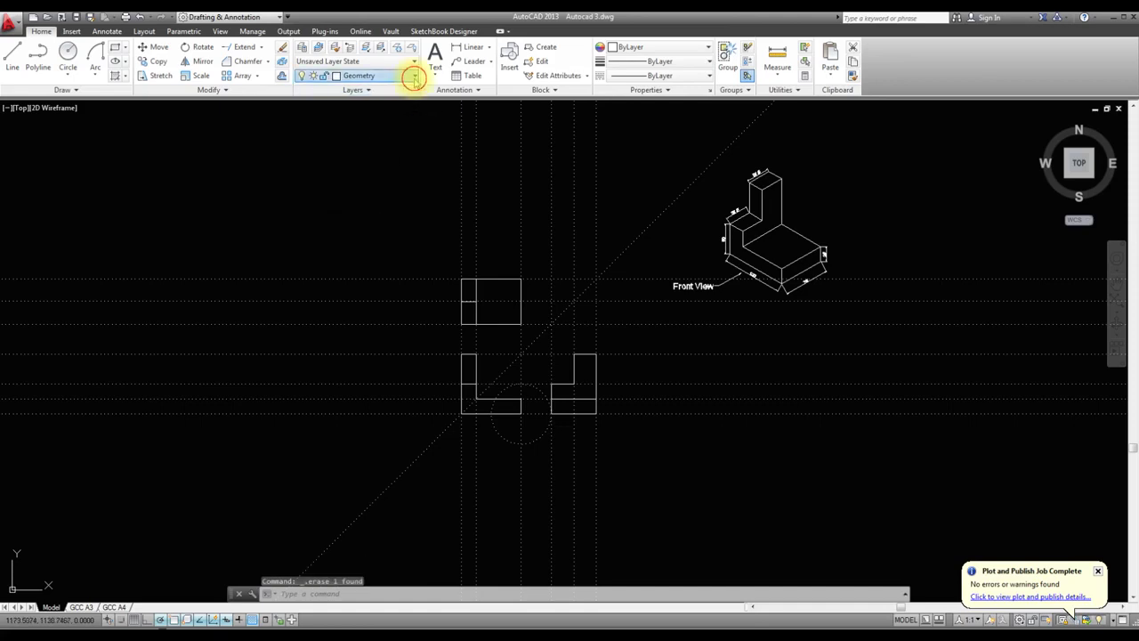
- On the Construction layer, draw a 135° diagonal construction line through the front view's lower-right corner
left_click(414, 75)
left_click(370, 132)
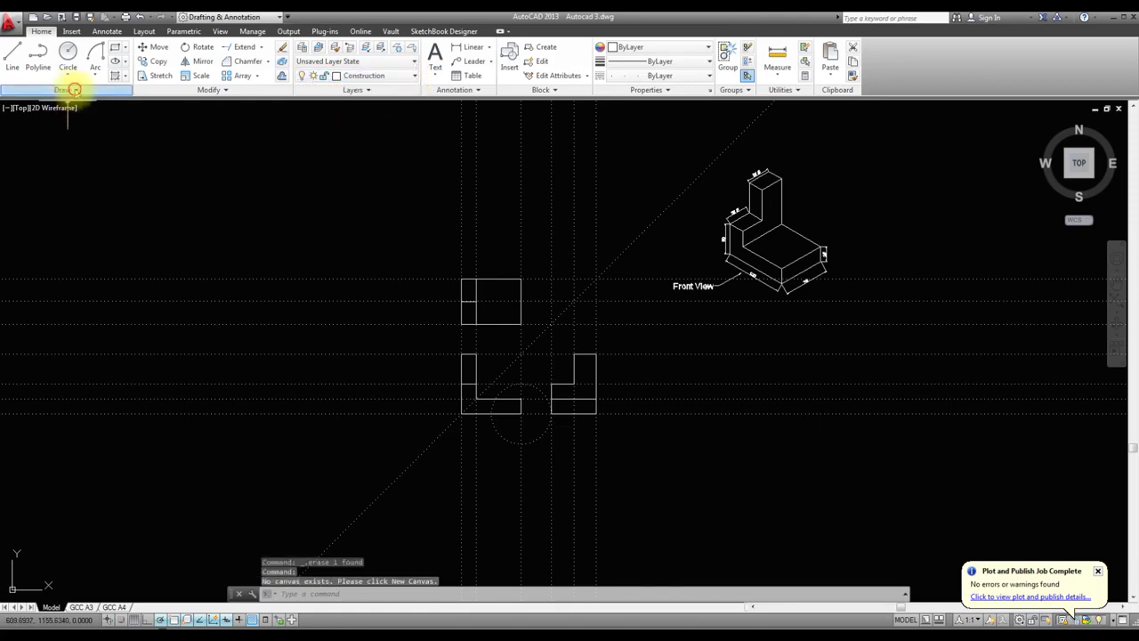
left_click(75, 91)
left_click(39, 104)
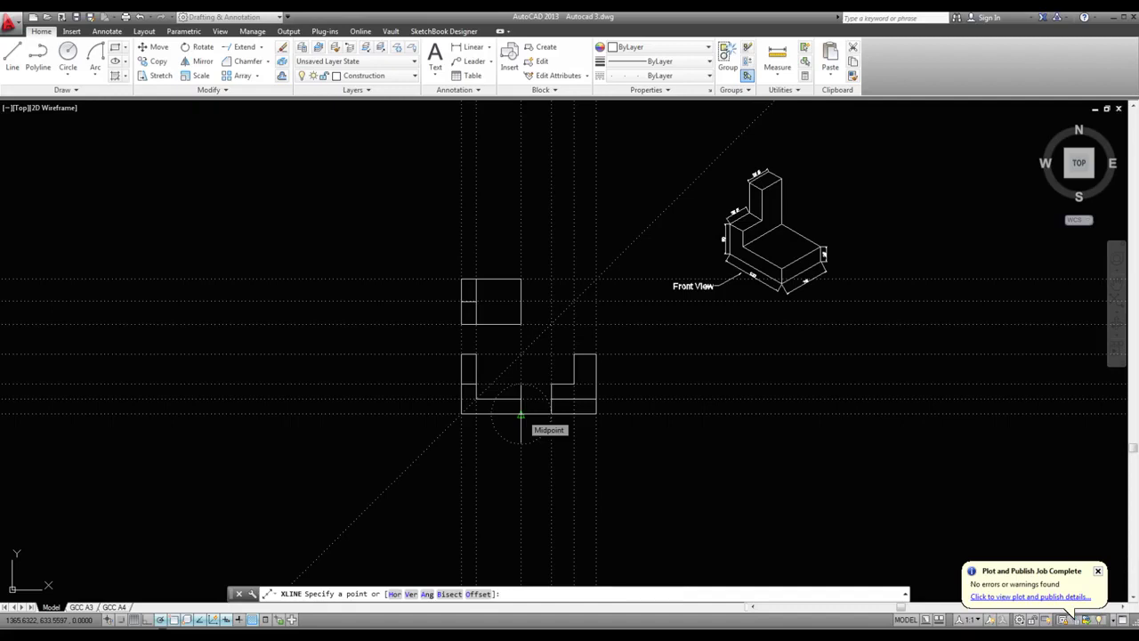
left_click(521, 414)
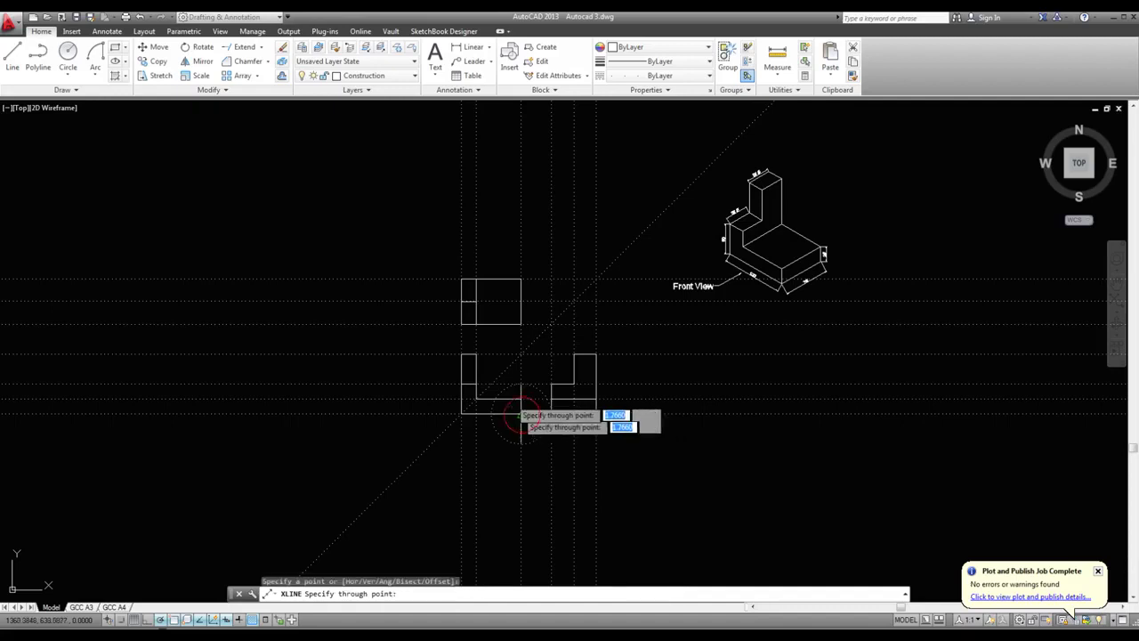
left_click(340, 233)
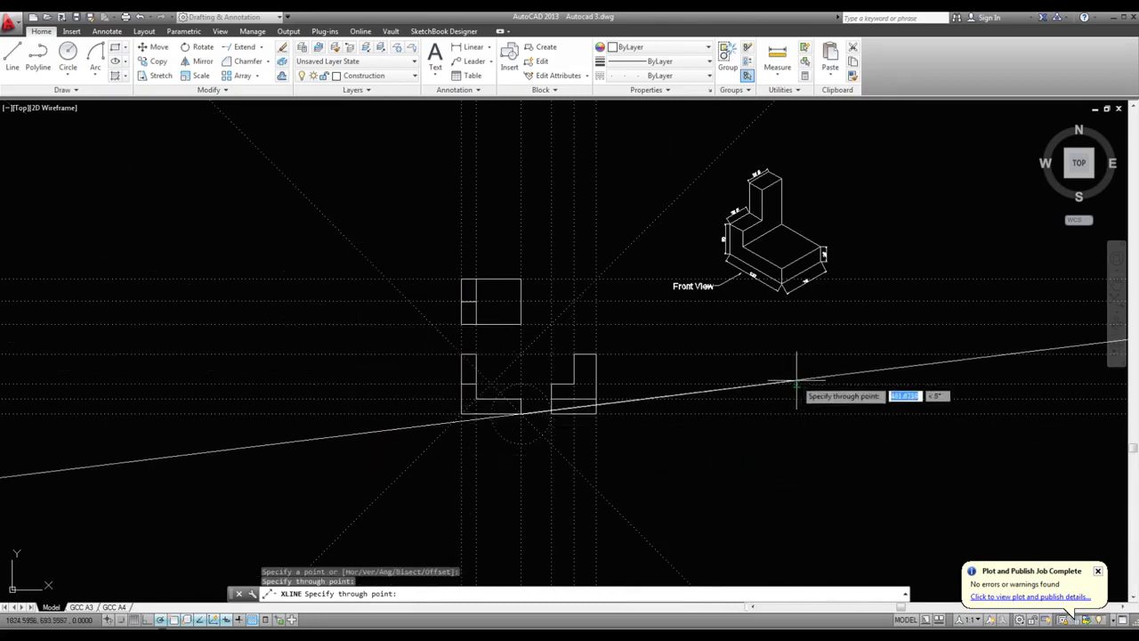
- Draw two vertical construction lines where the upper view's top and bottom projection lines meet the 135° diagonal
key("Escape")
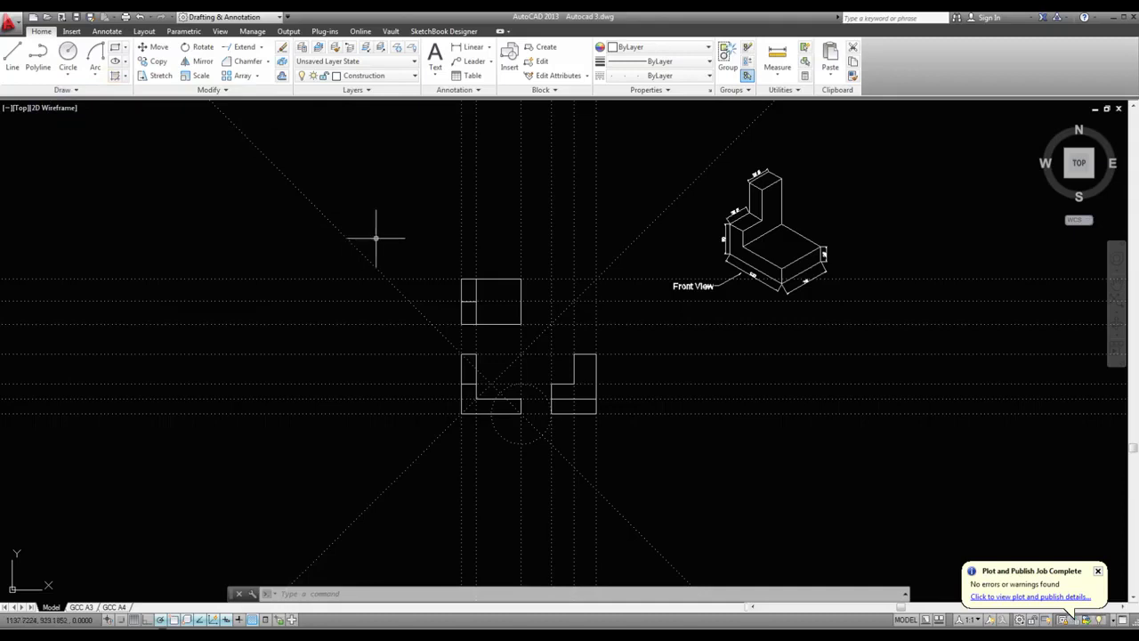
key("Return")
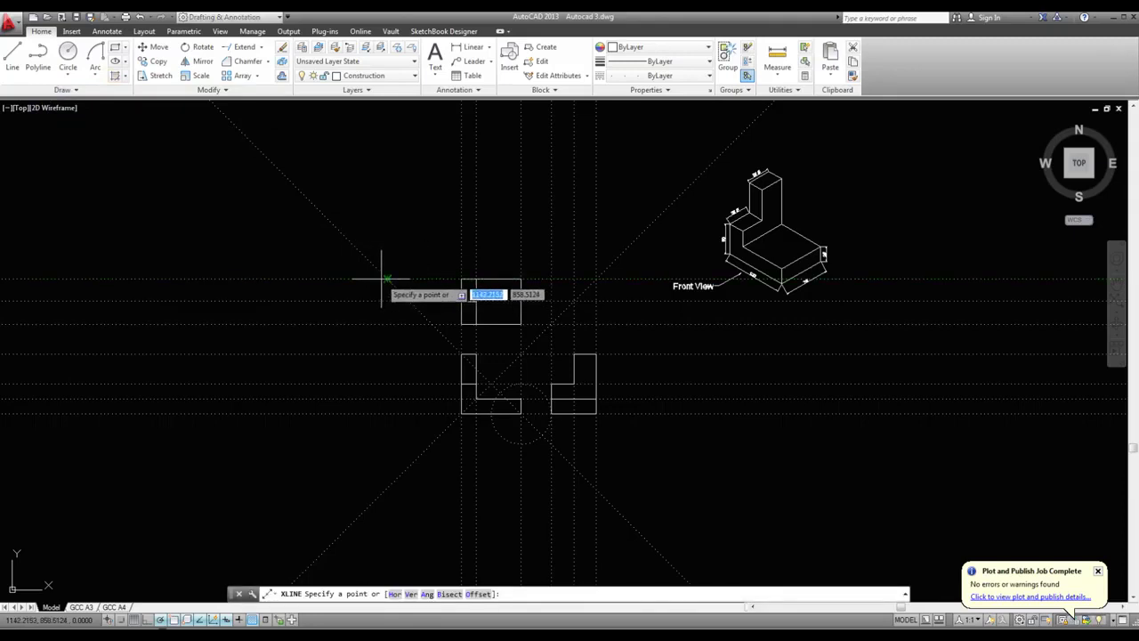
left_click(384, 278)
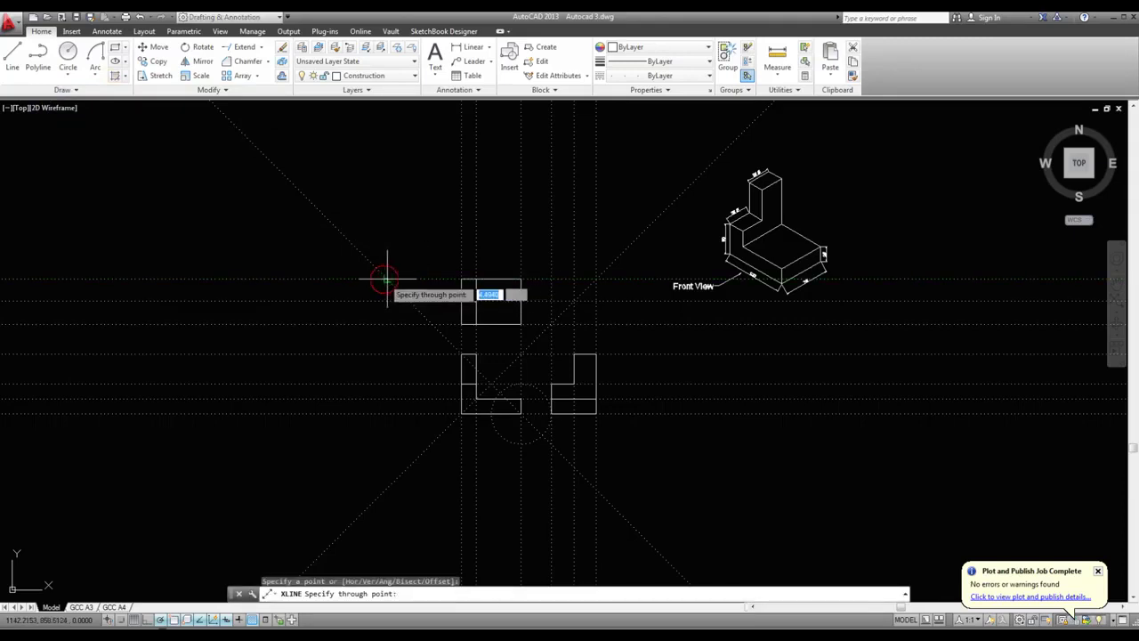
left_click(385, 483)
key("Escape")
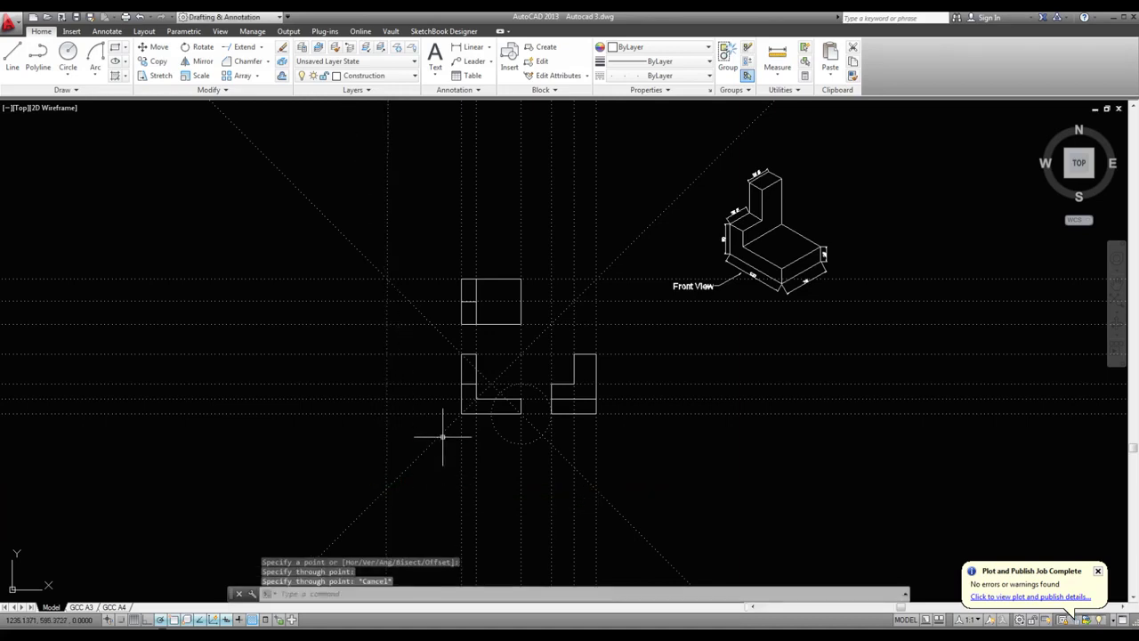
key("Return")
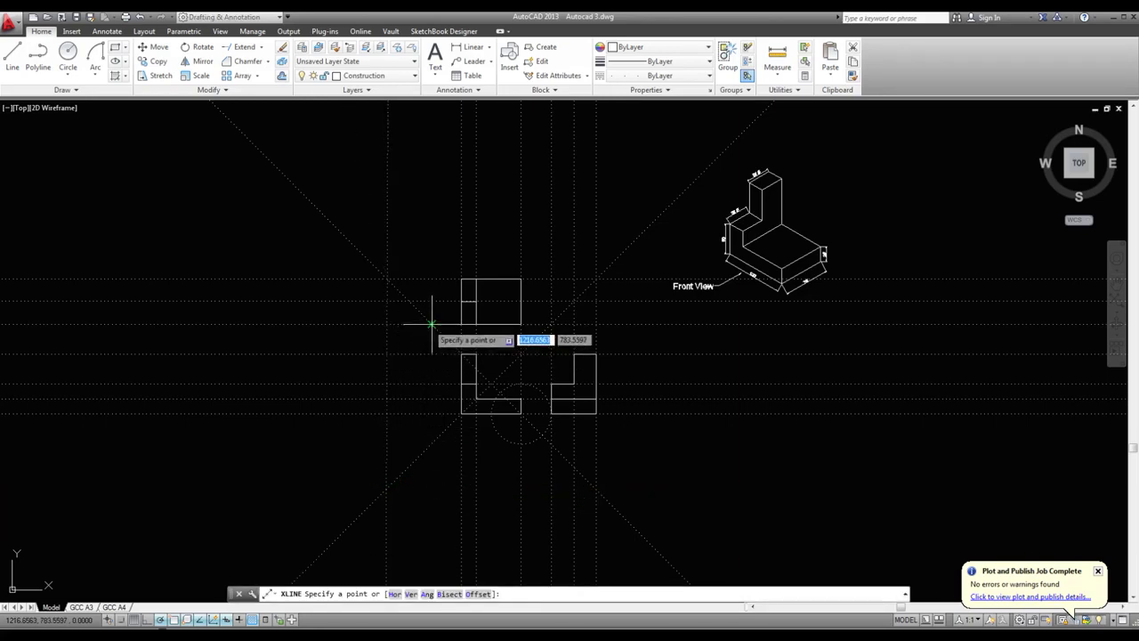
left_click(425, 329)
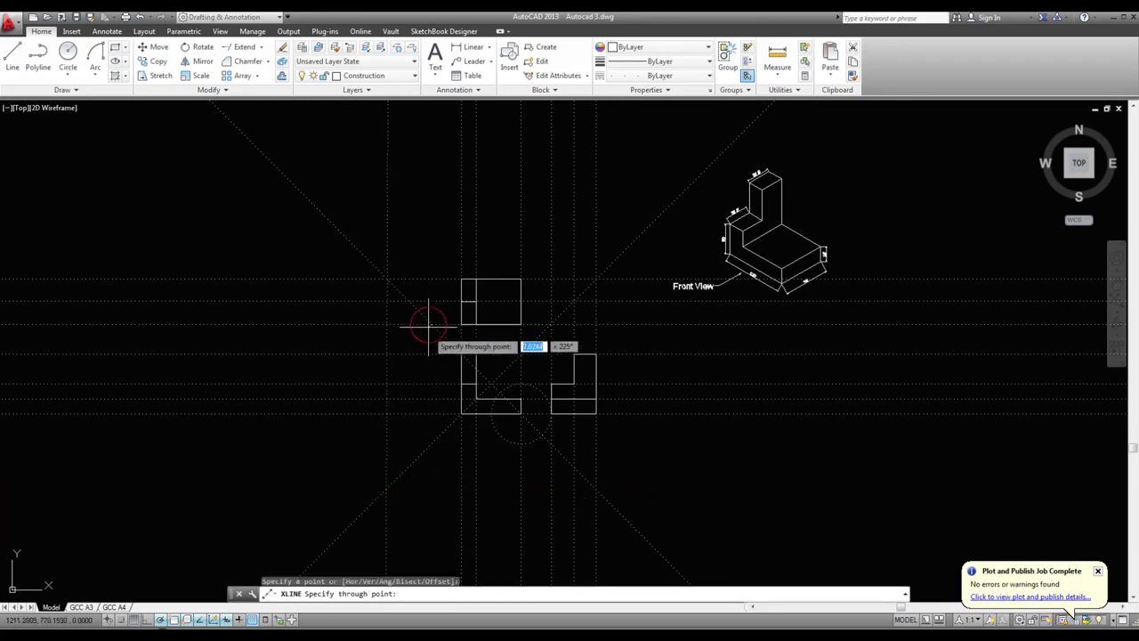
left_click(432, 475)
key("Escape")
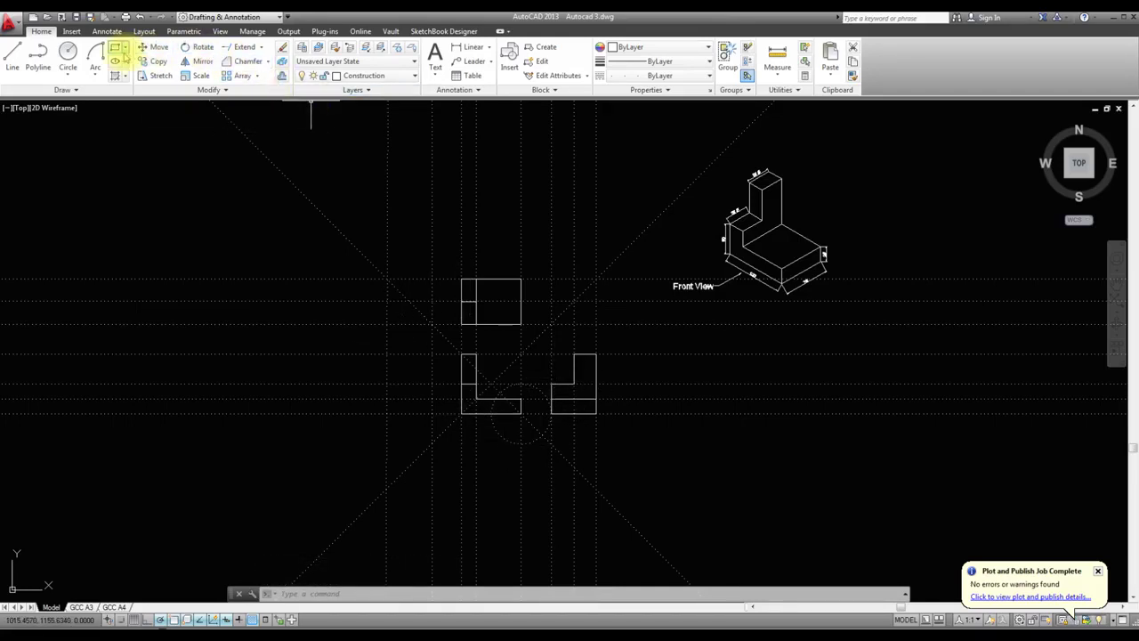
- On the Geometry layer, draw a full-height rectangle for the view left of the front view between the outer construction line intersections
left_click(416, 76)
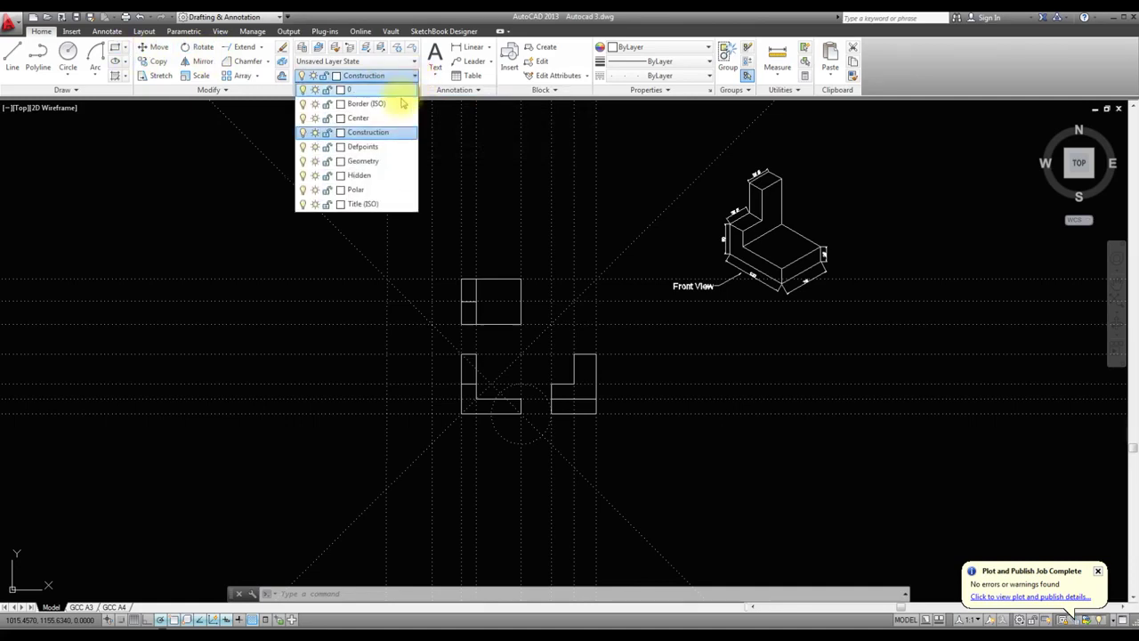
left_click(370, 147)
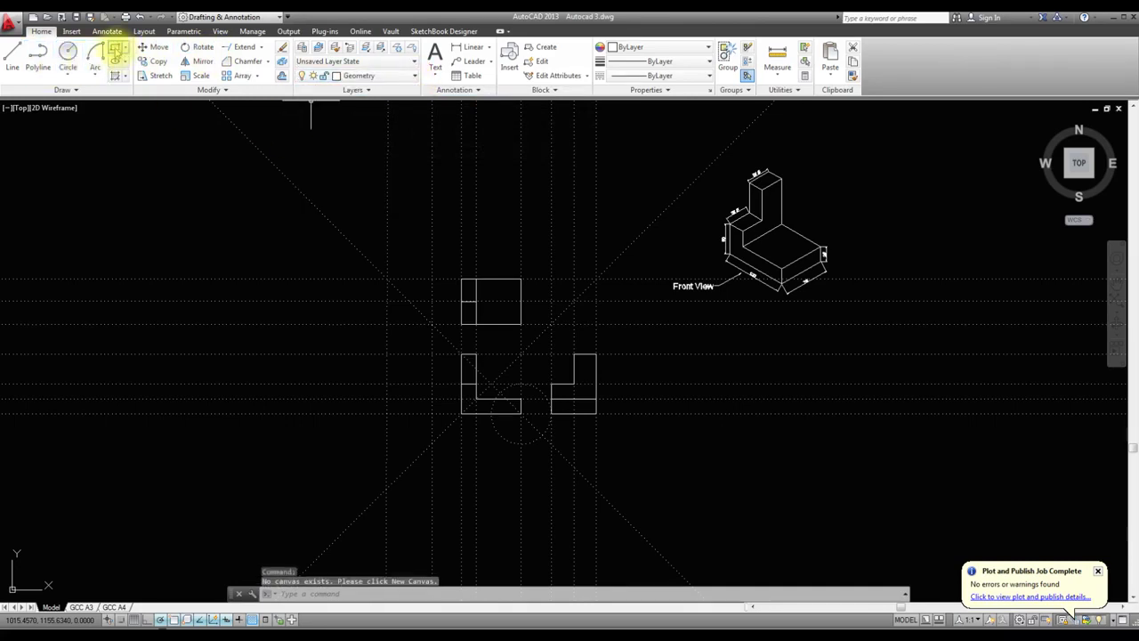
left_click(115, 47)
left_click(387, 355)
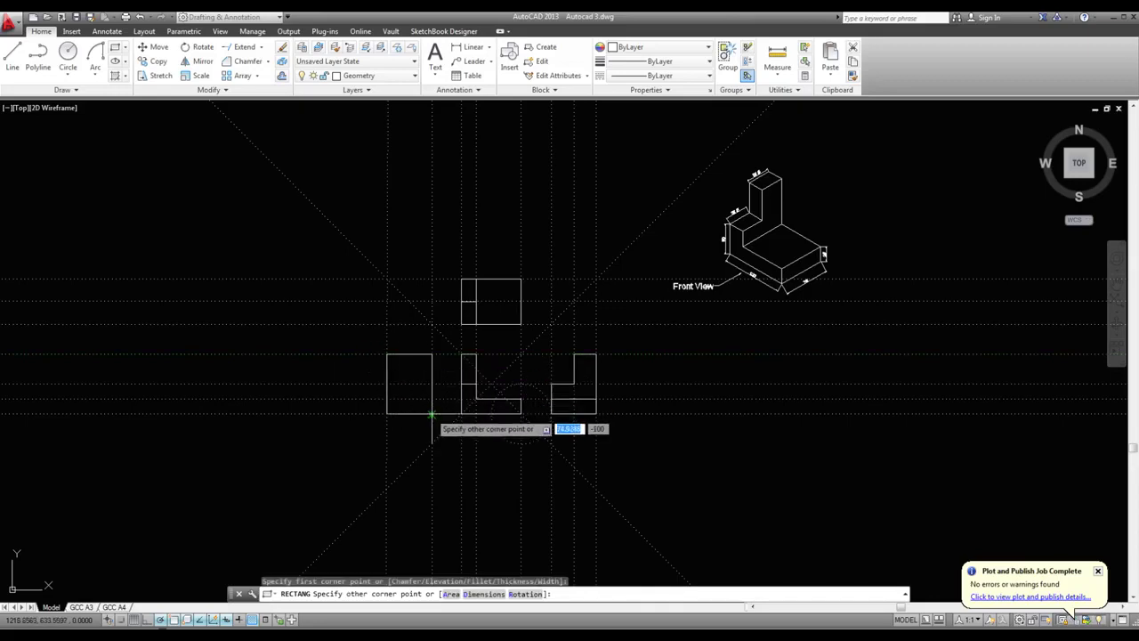
left_click(431, 413)
key("Escape")
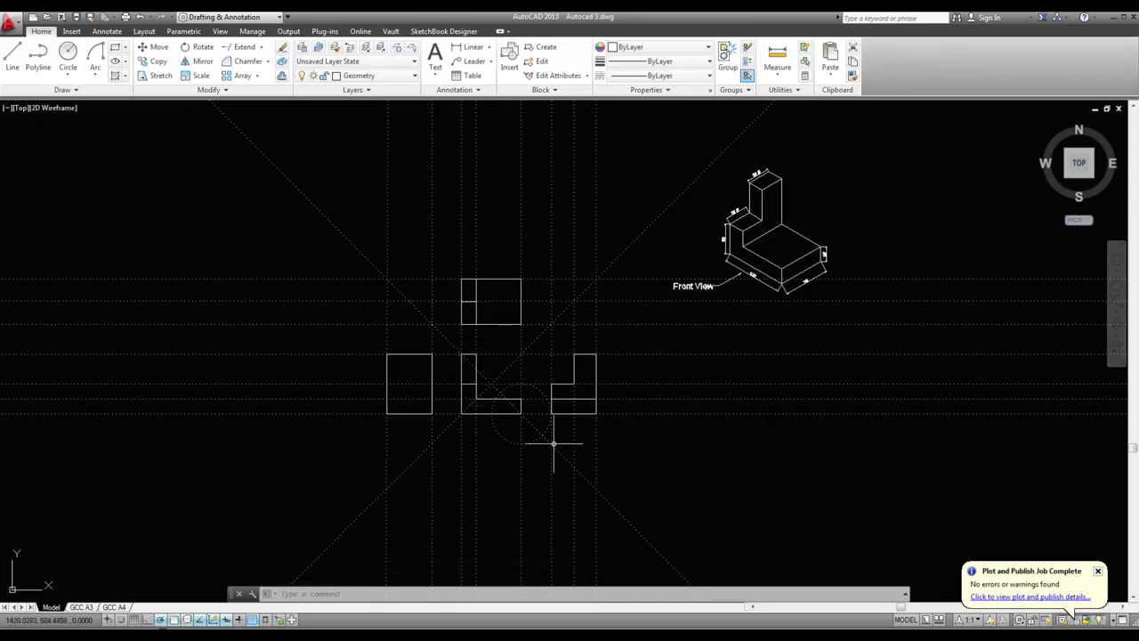
- On the Hidden layer, draw a horizontal line across the left view's rectangle at the height of the front view's base
scroll(434, 416, "down", 2)
scroll(435, 418, "up", 3)
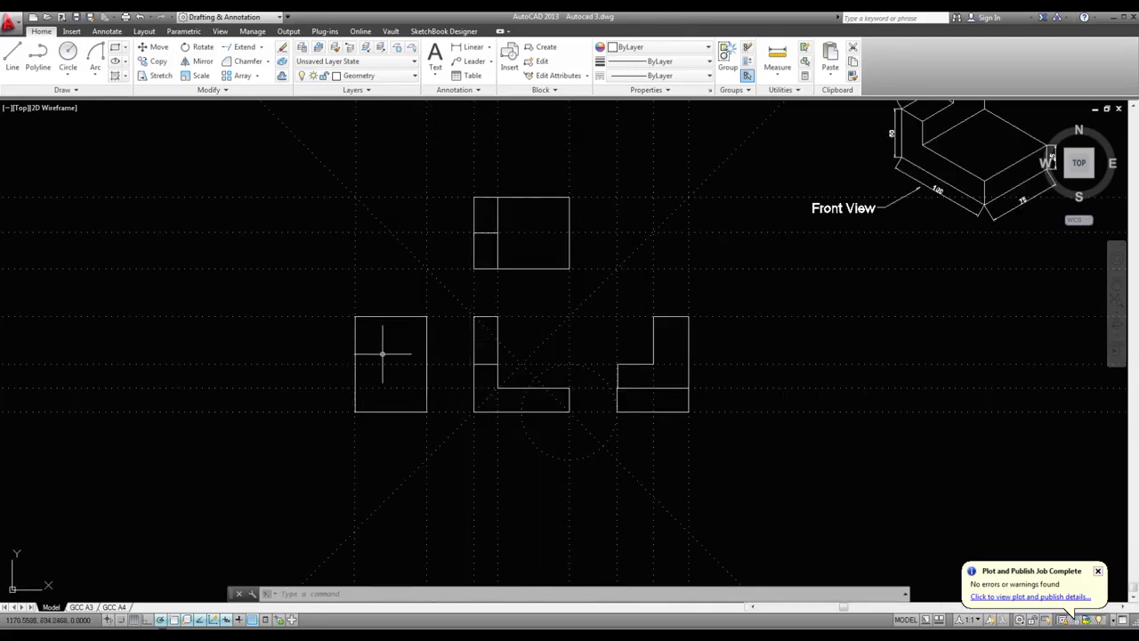
scroll(552, 388, "up", 3)
scroll(553, 388, "down", 3)
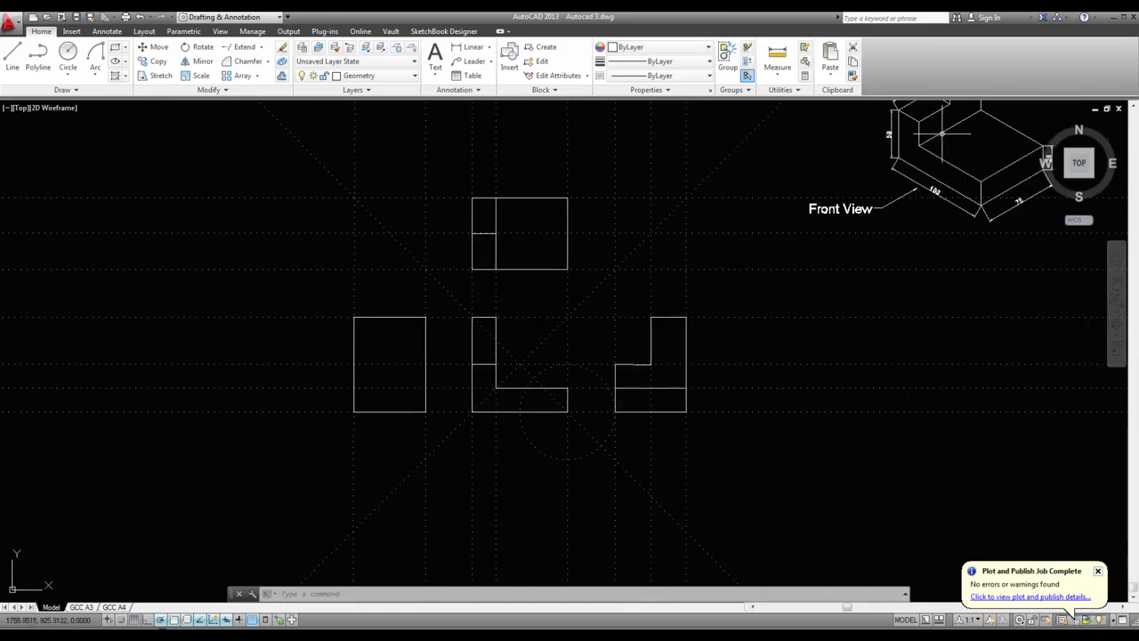
left_click(414, 76)
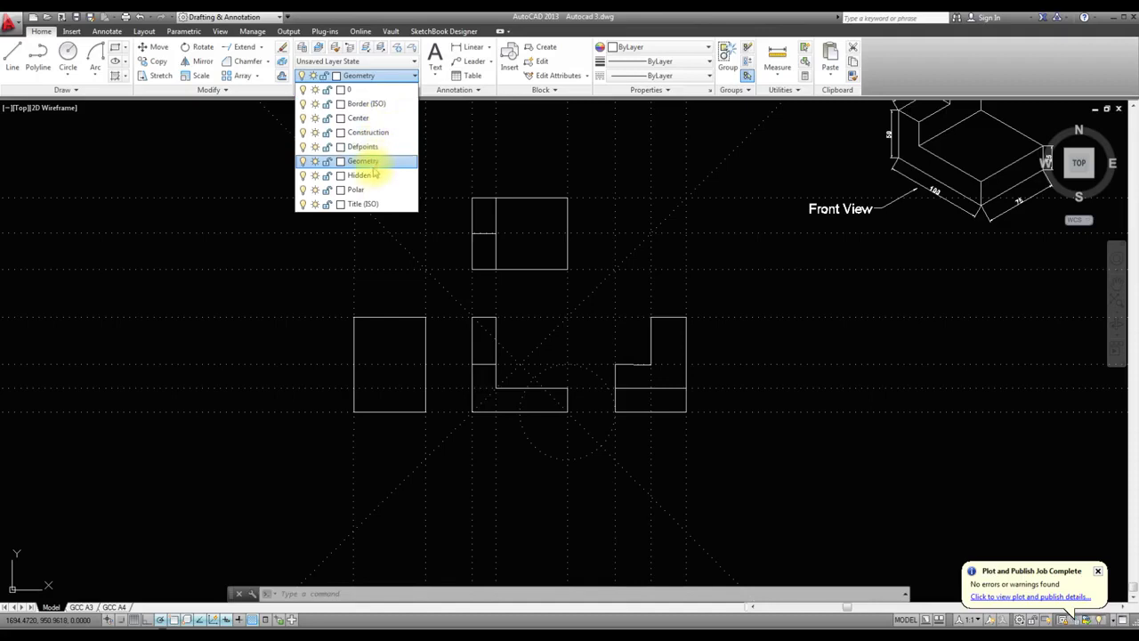
left_click(374, 177)
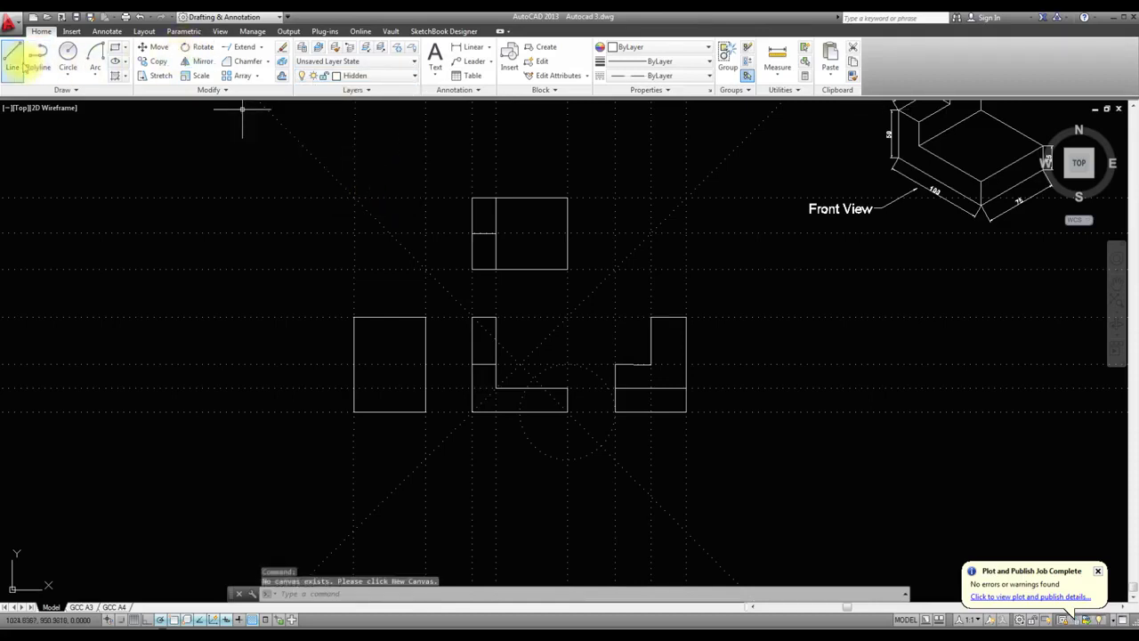
left_click(12, 58)
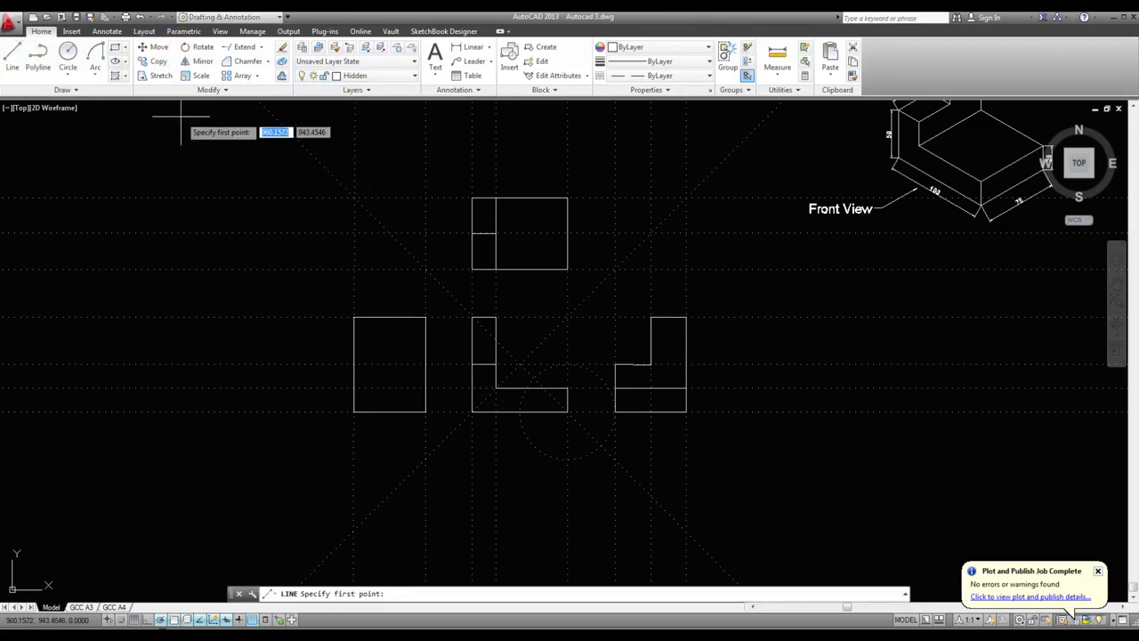
left_click(372, 389)
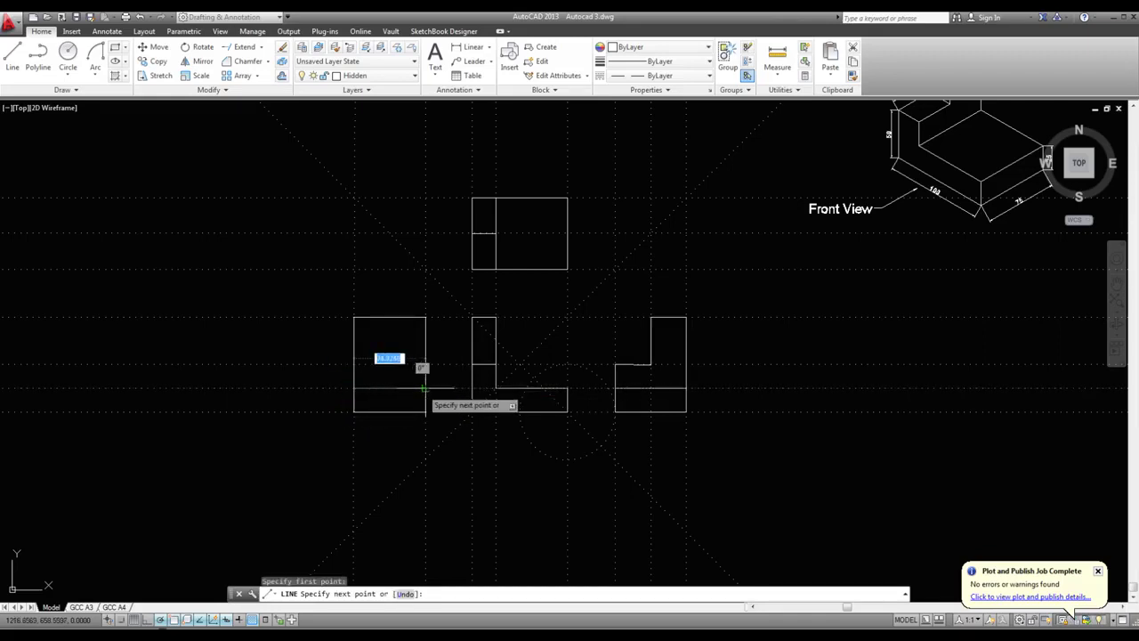
left_click(425, 411)
key("Escape")
scroll(407, 418, "up", 4)
scroll(406, 416, "down", 4)
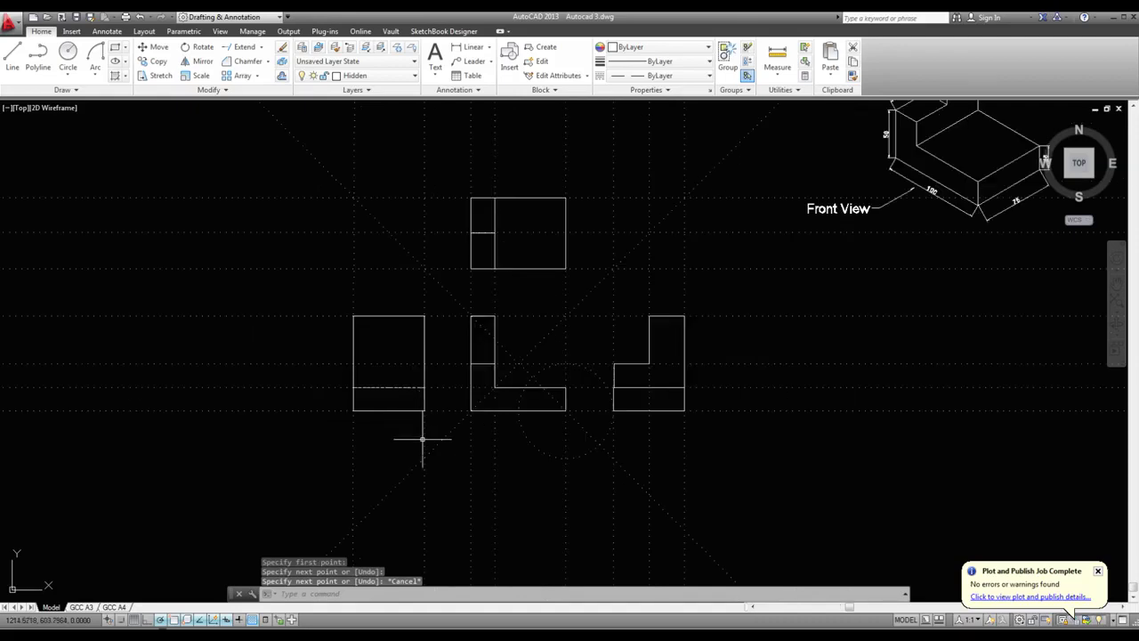
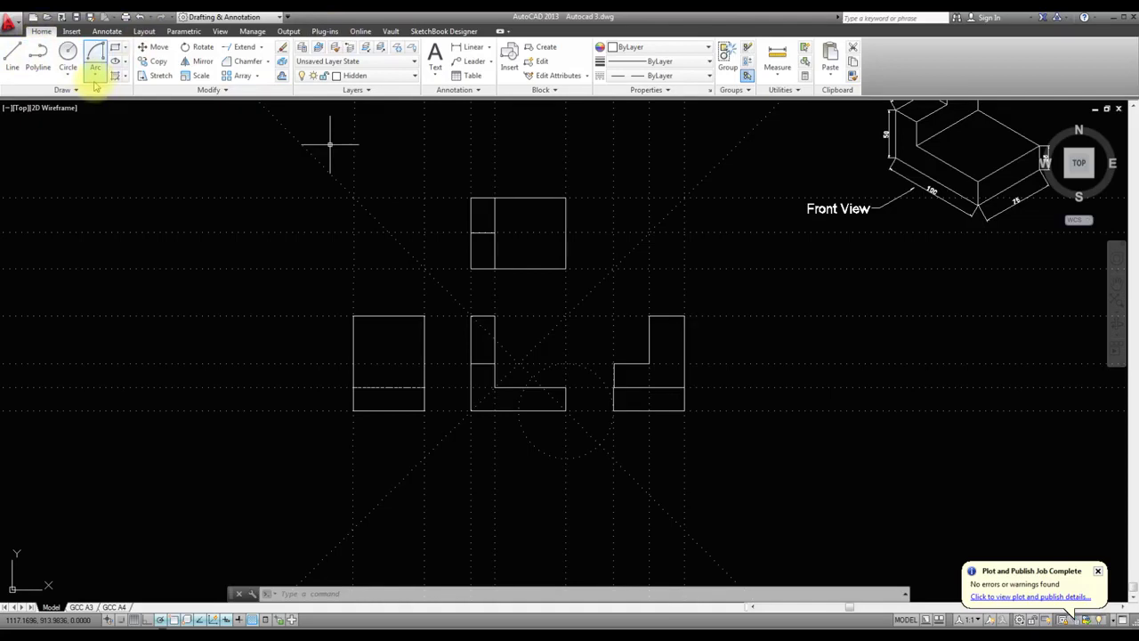
- On the Construction layer, draw a vertical construction line where the upper view's middle projection line meets the 135° diagonal
left_click(407, 75)
left_click(365, 133)
left_click(71, 90)
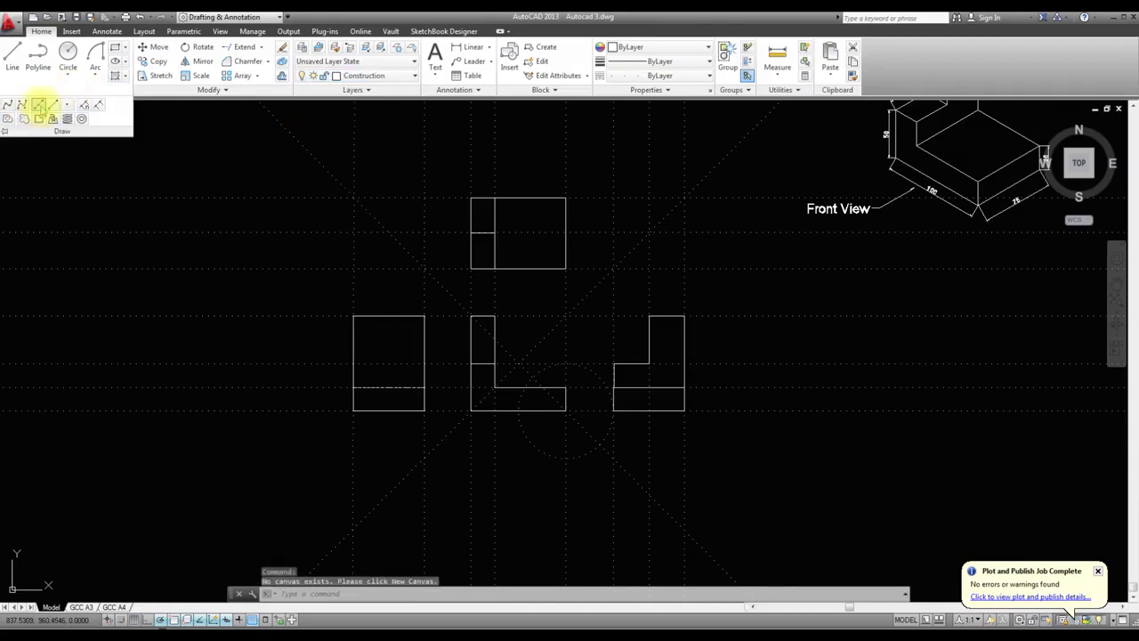
left_click(36, 105)
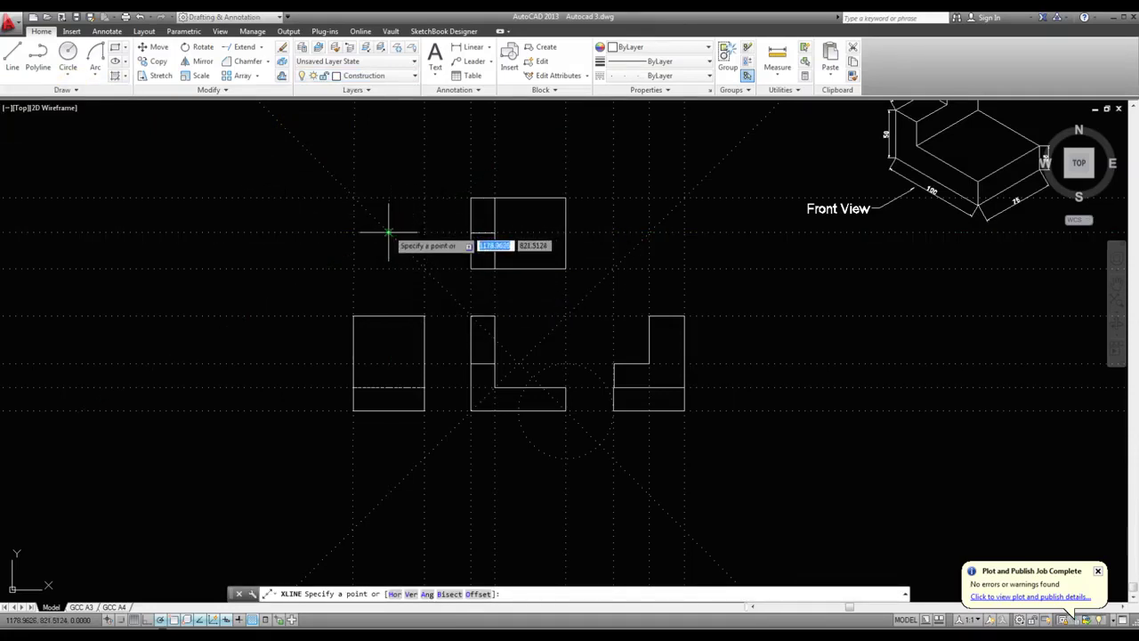
left_click(388, 231)
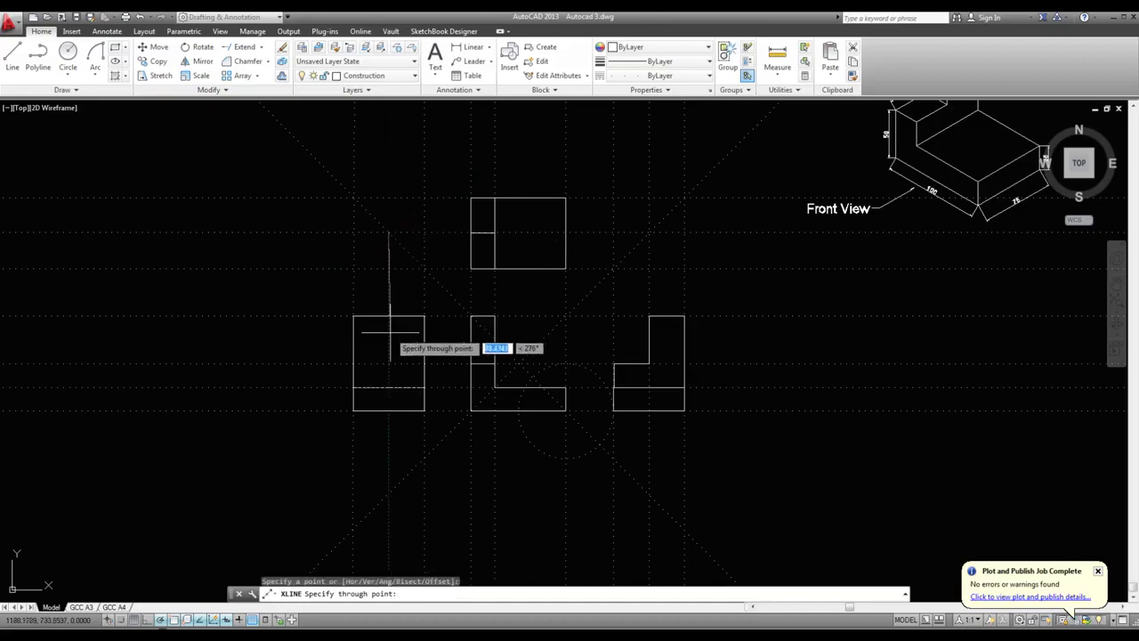
left_click(388, 431)
key("Escape")
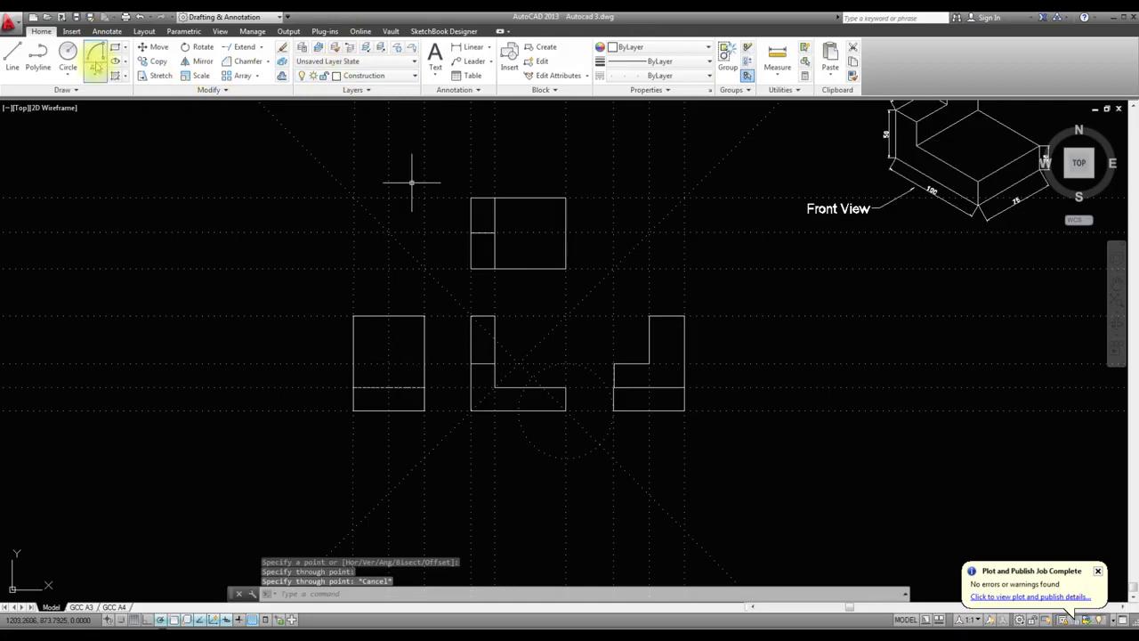
- On the Geometry layer, draw the left view's step: from the top edge down the middle construction line, across to the right edge
left_click(409, 77)
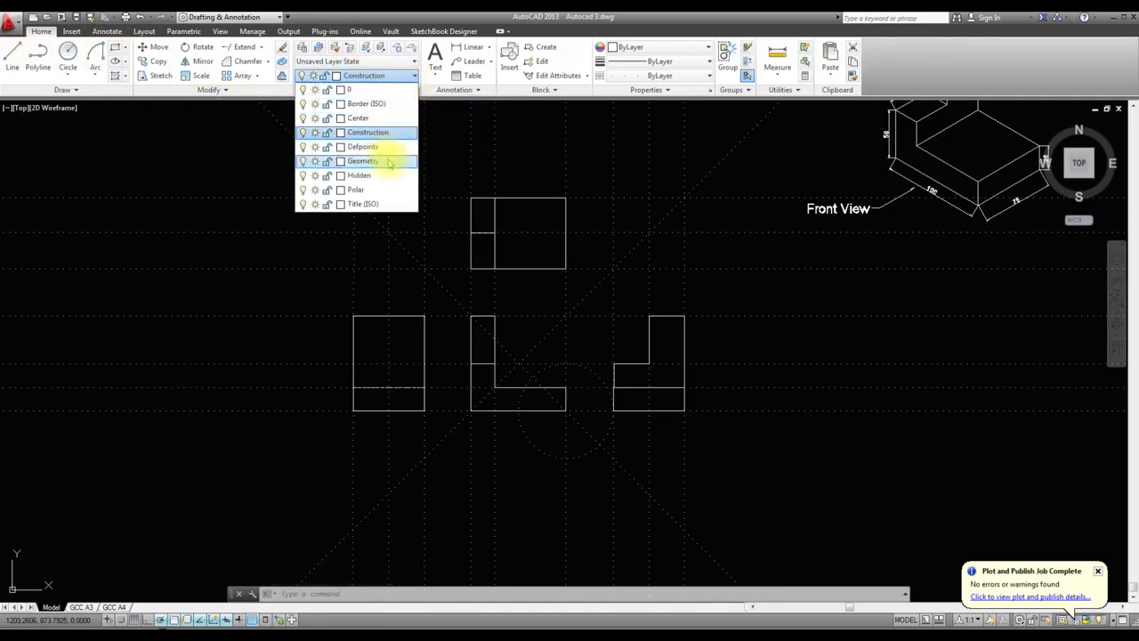
left_click(389, 162)
type("l")
key("Return")
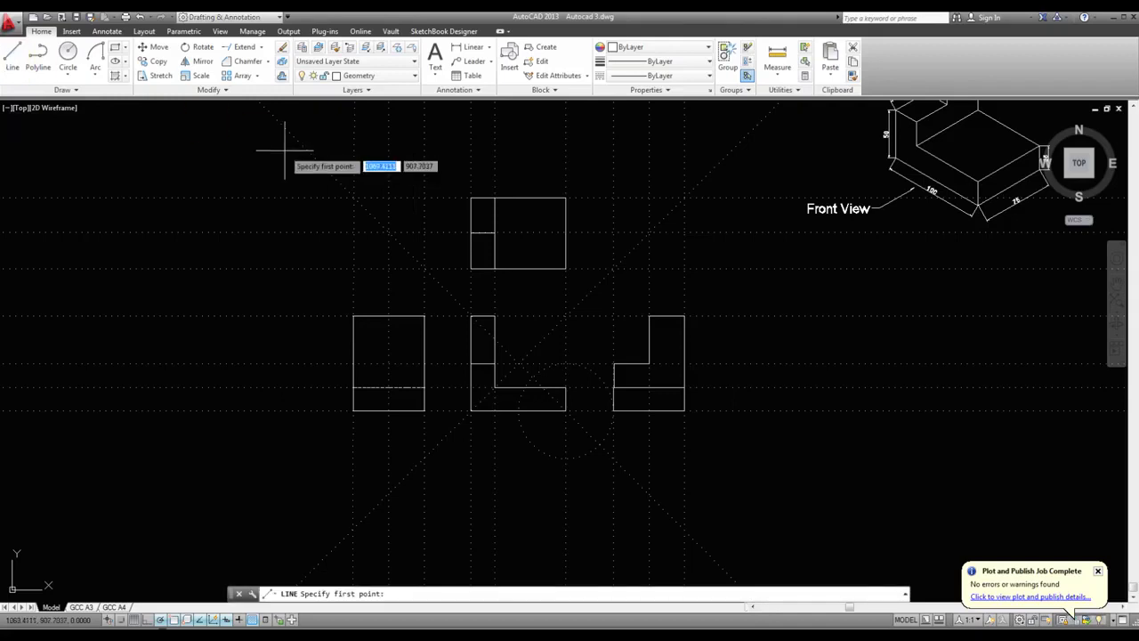
left_click(387, 316)
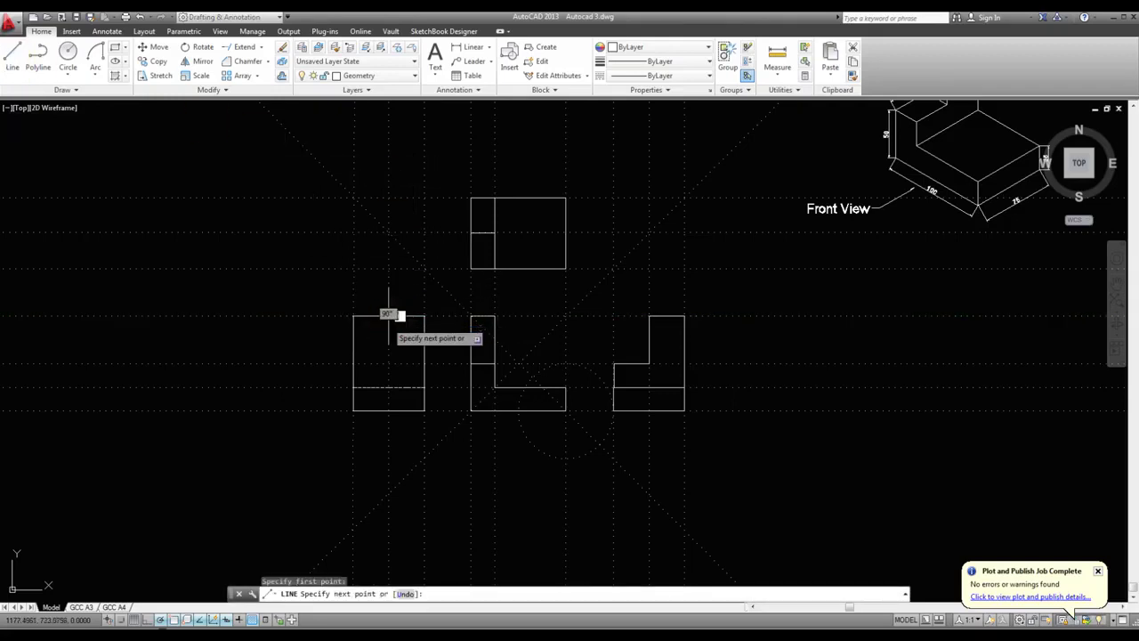
left_click(388, 363)
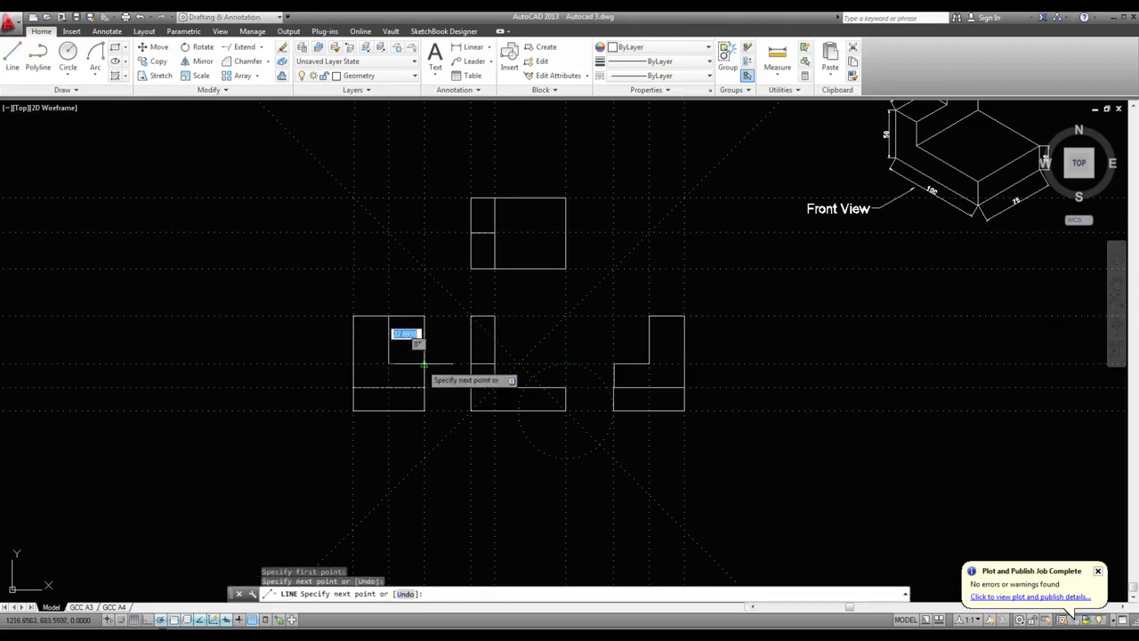
left_click(423, 363)
key("Escape")
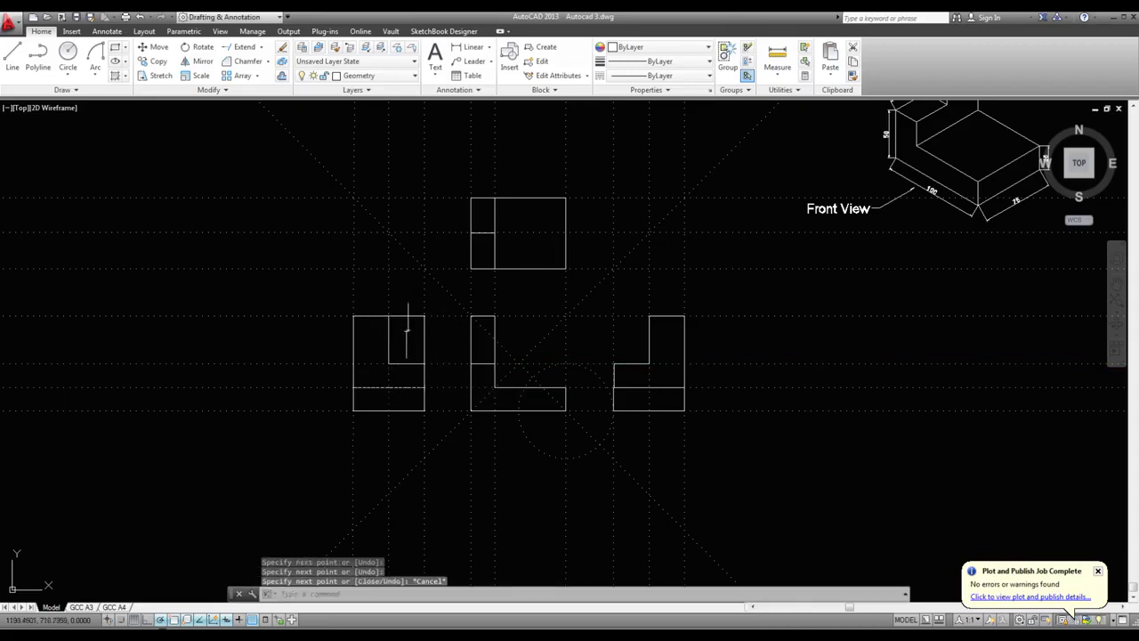
- Trim away the left view's upper-right corner outside the step, using the two step lines as cutting edges
left_click(263, 49)
left_click(250, 75)
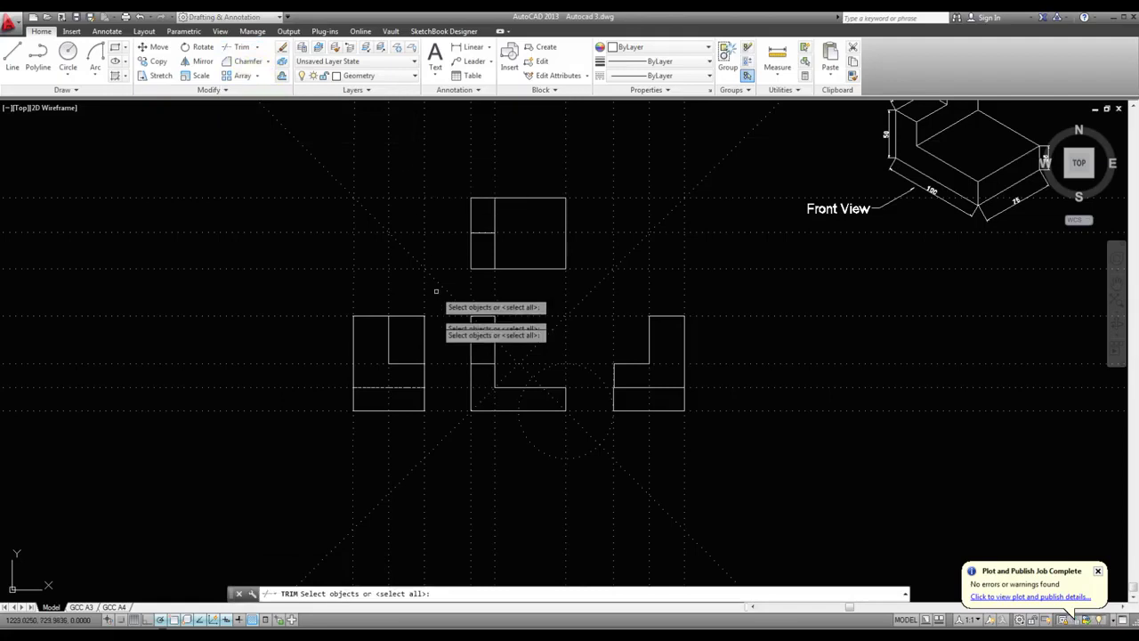
left_click(387, 335)
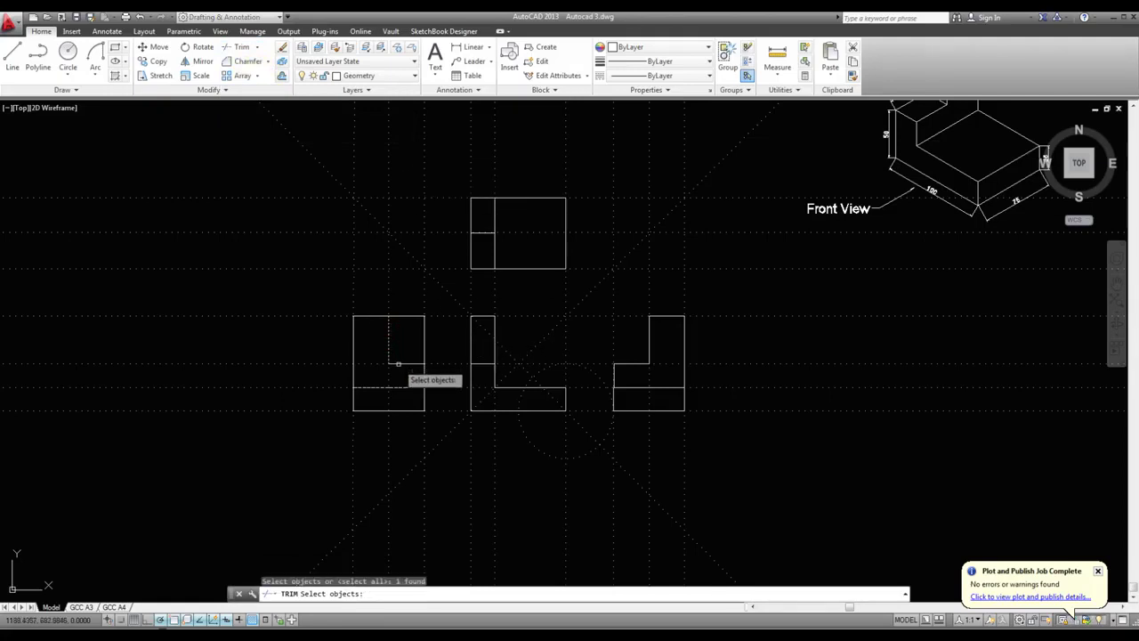
left_click(397, 363)
key("Return")
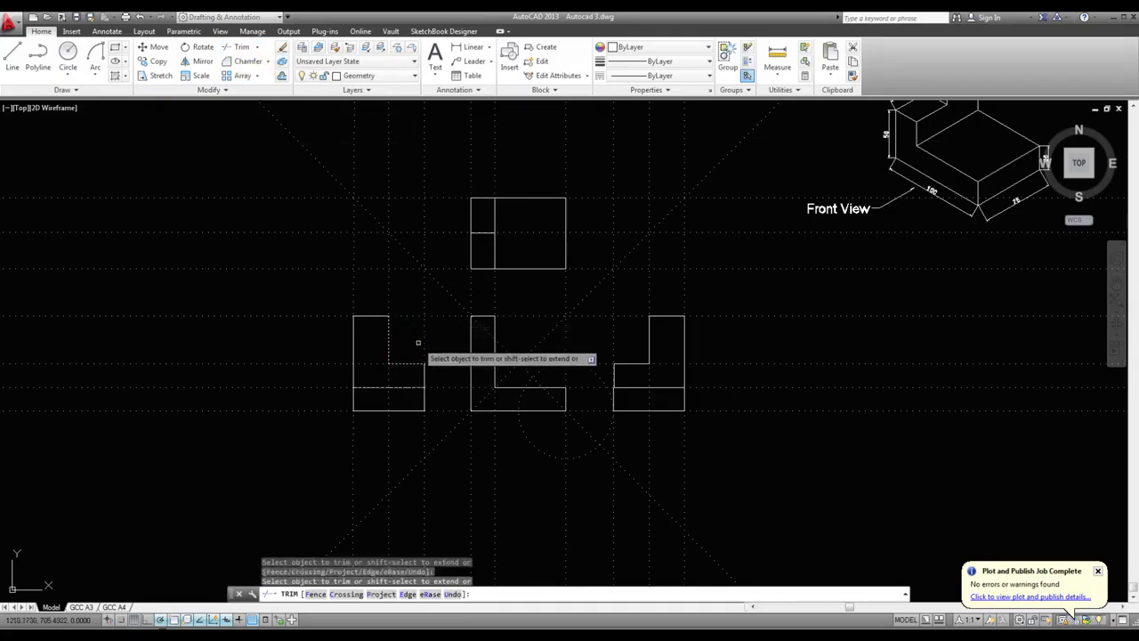
key("Escape")
scroll(433, 435, "up", 2)
scroll(432, 434, "down", 2)
scroll(472, 445, "down", 2)
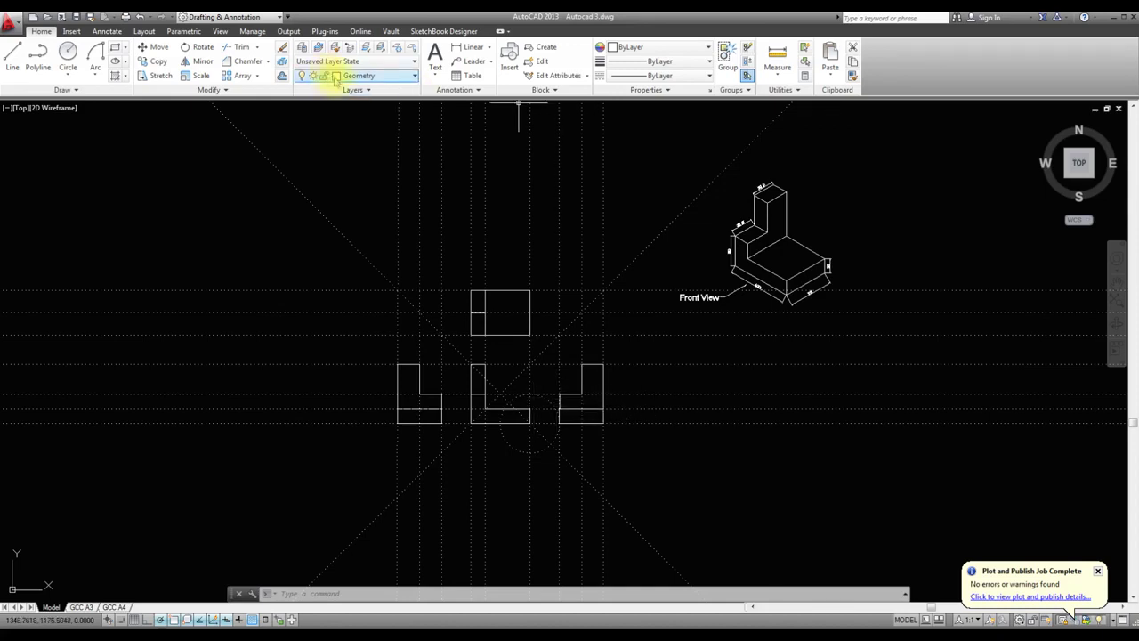
- Turn off the Construction layer and zoom in on the finished views
left_click(417, 77)
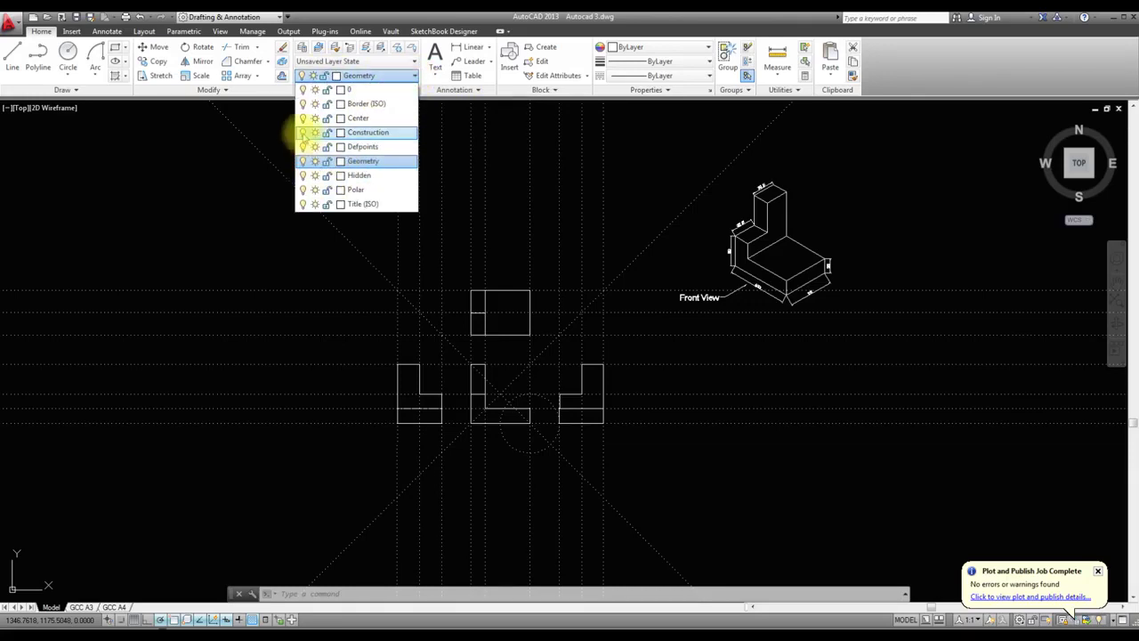
left_click(303, 132)
left_click(433, 276)
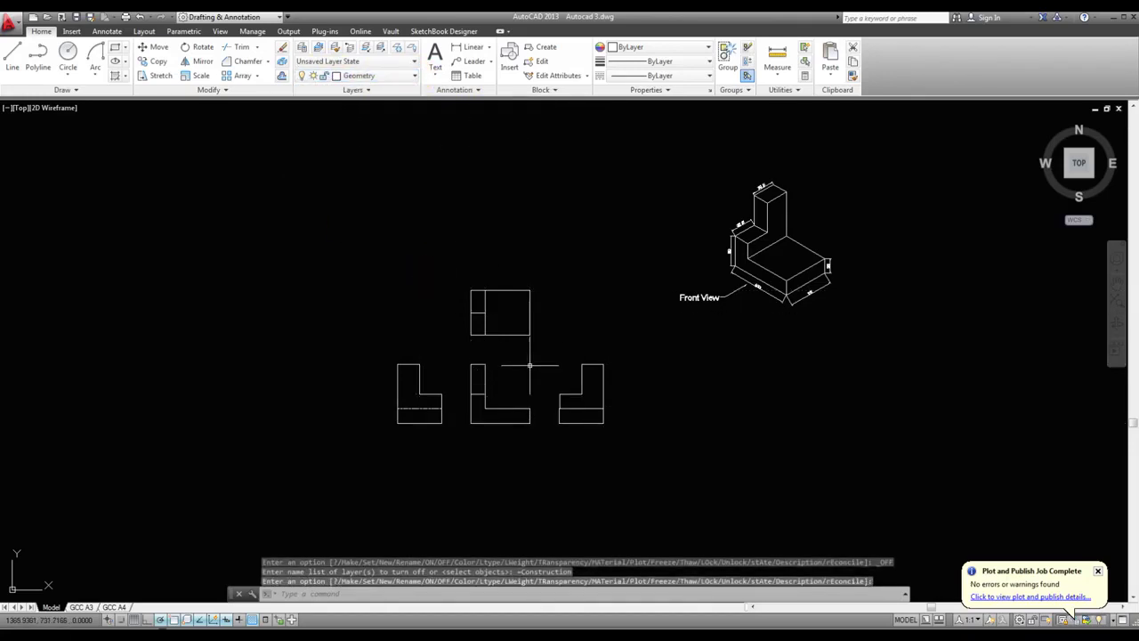
scroll(528, 378, "up", 2)
scroll(457, 460, "up", 2)
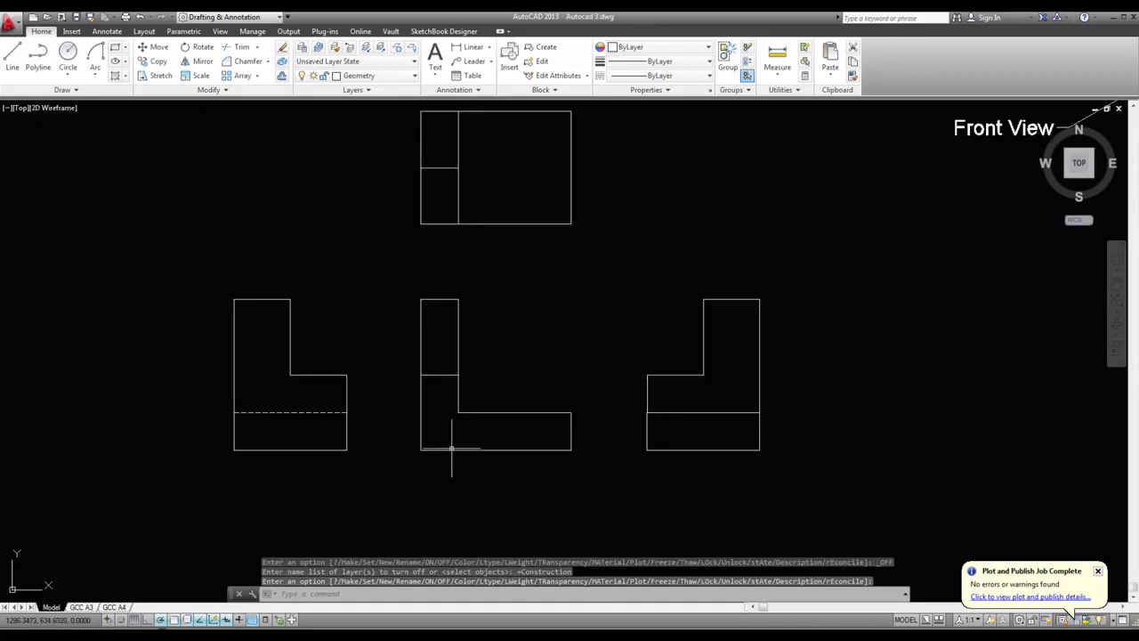
- Examine the finished orthographic views and compare them with the dimensioned isometric drawing of the part
scroll(447, 447, "down", 2)
scroll(445, 437, "up", 2)
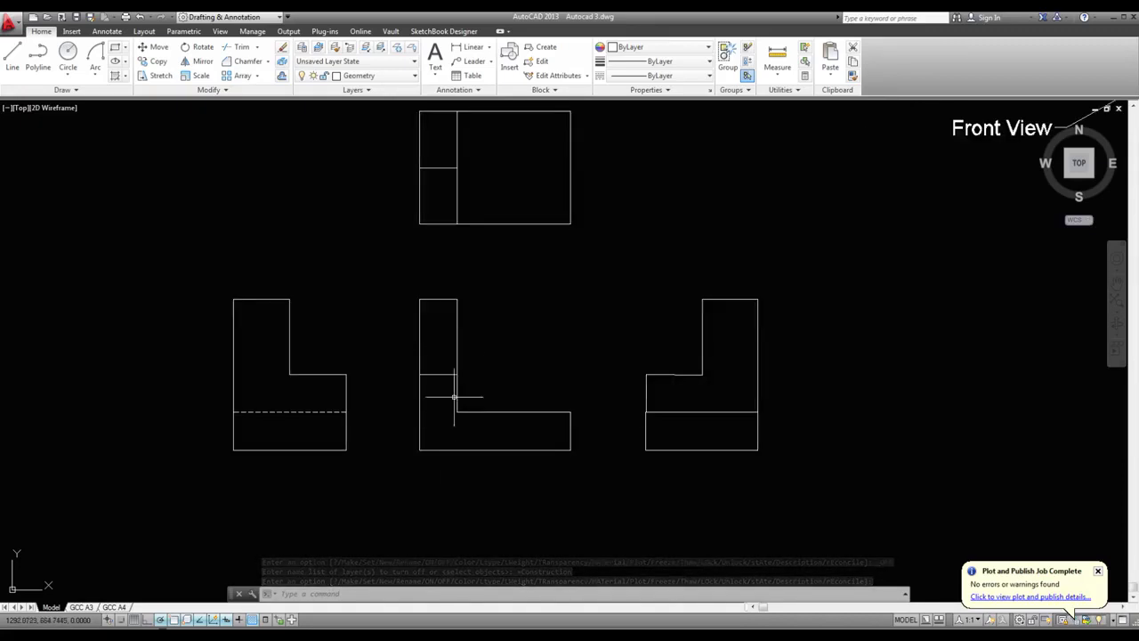
scroll(453, 374, "down", 2)
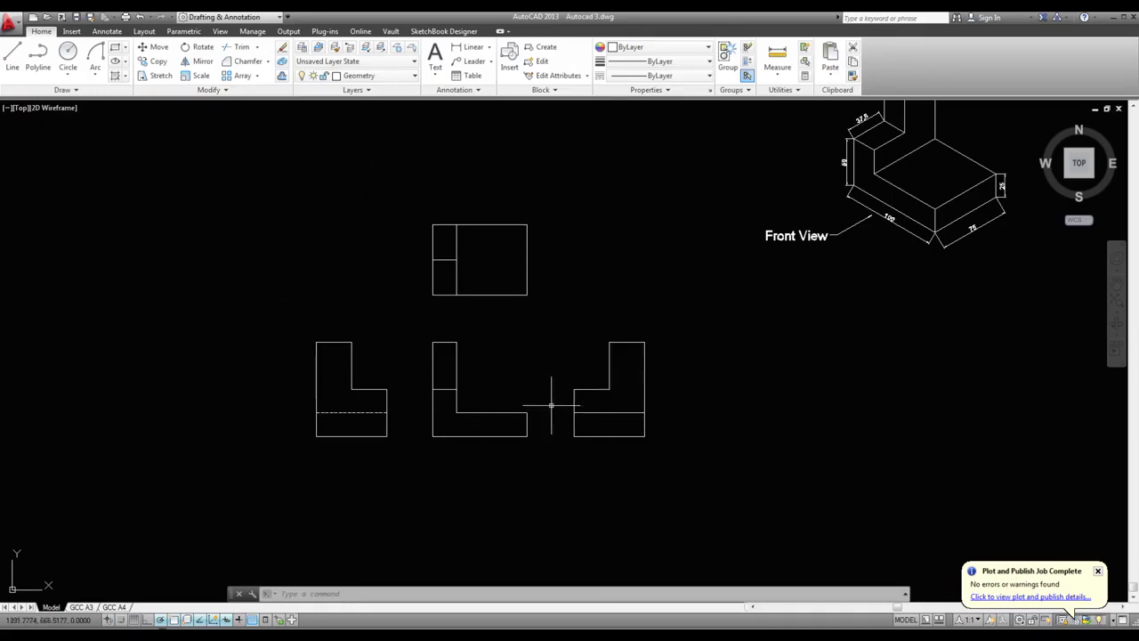
scroll(551, 406, "down", 2)
scroll(618, 283, "up", 2)
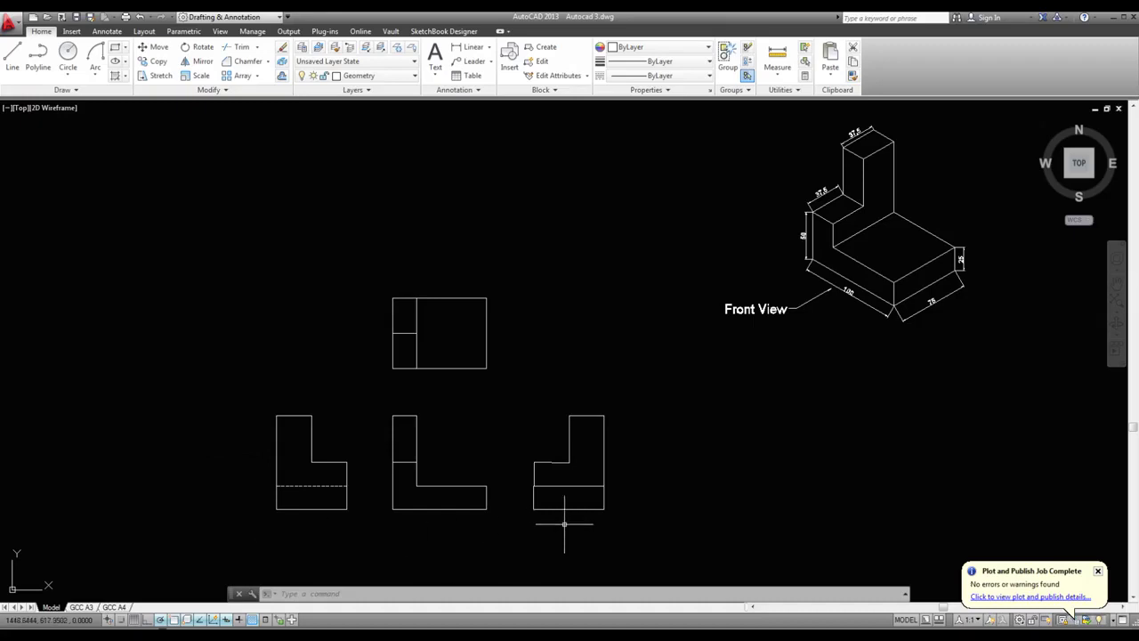
scroll(570, 524, "up", 4)
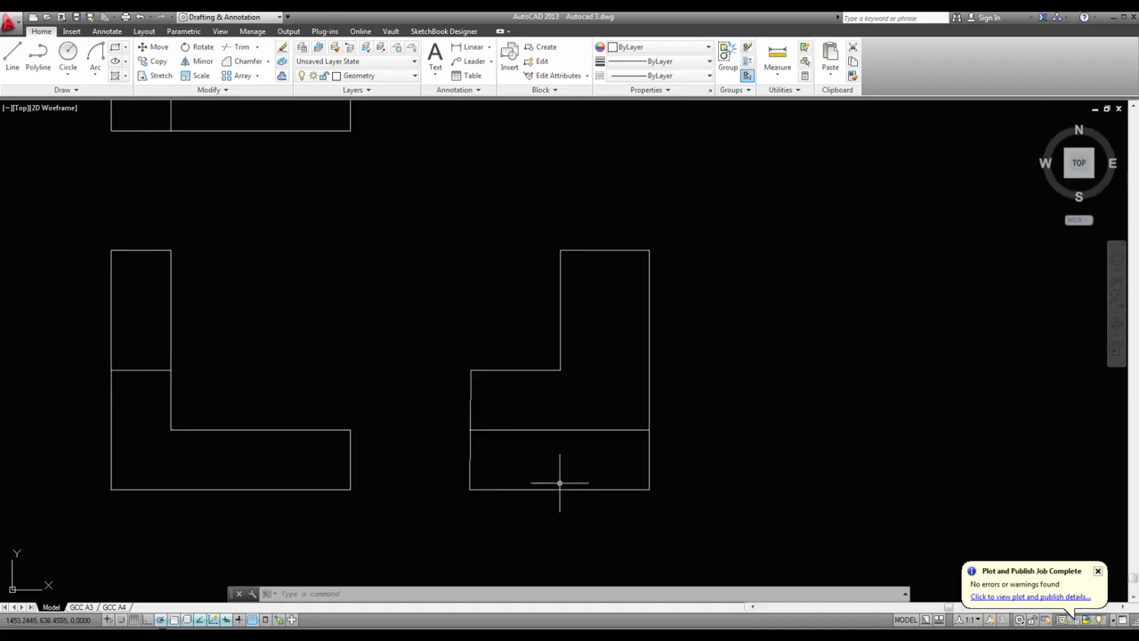
scroll(560, 483, "down", 4)
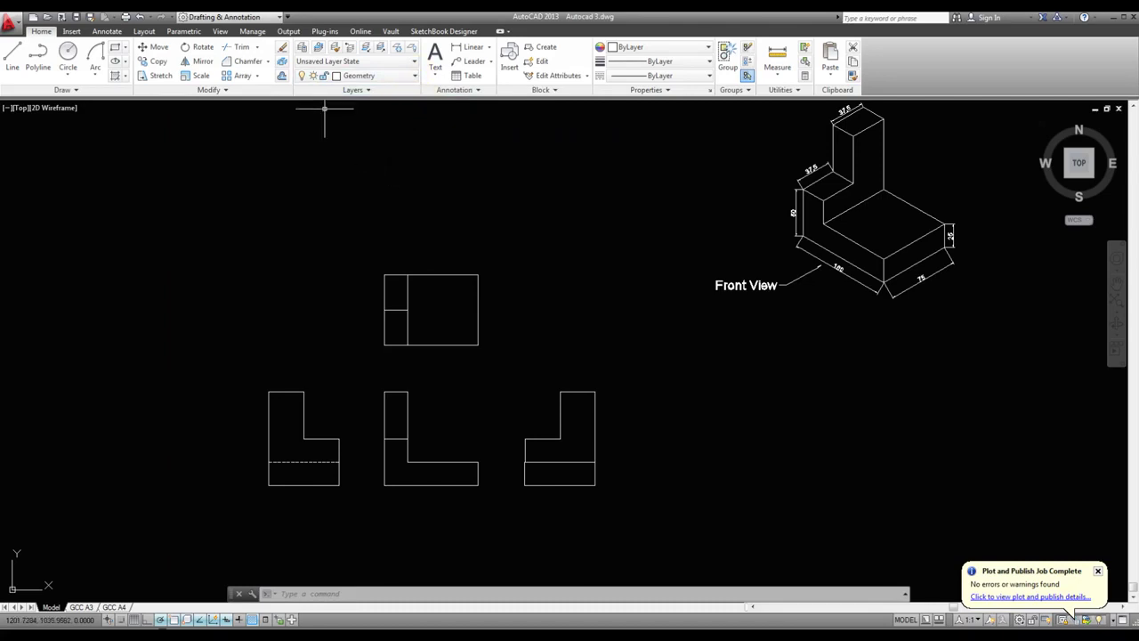
- Add a new layer with its default name and reapply the DOT linetype to the Construction layer
left_click(301, 51)
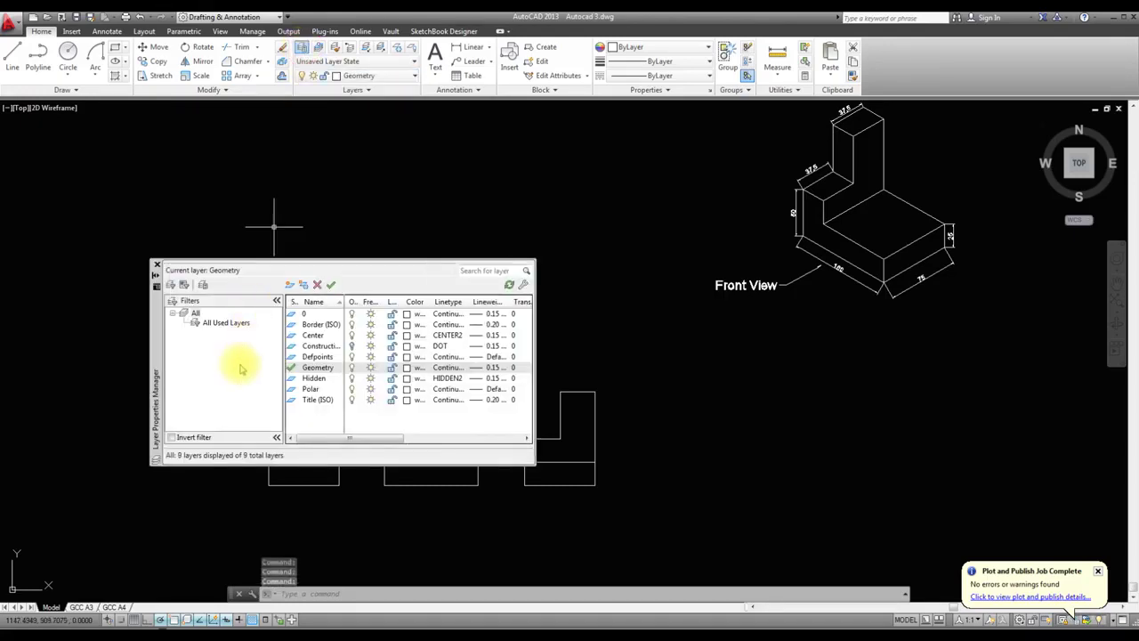
left_click(289, 284)
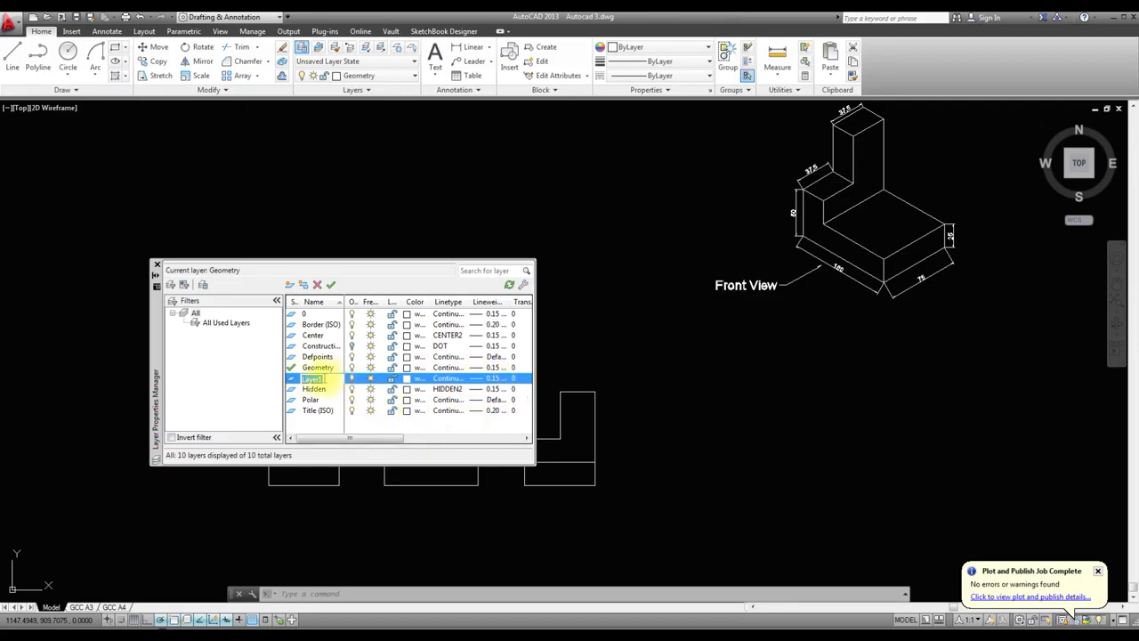
left_click(315, 346)
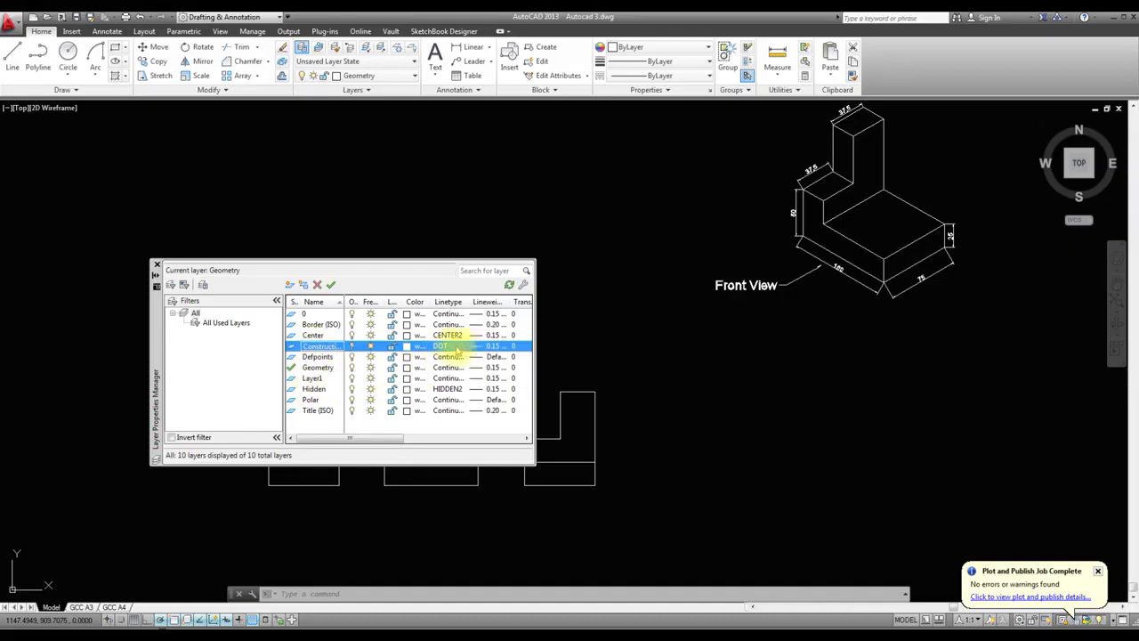
left_click(445, 347)
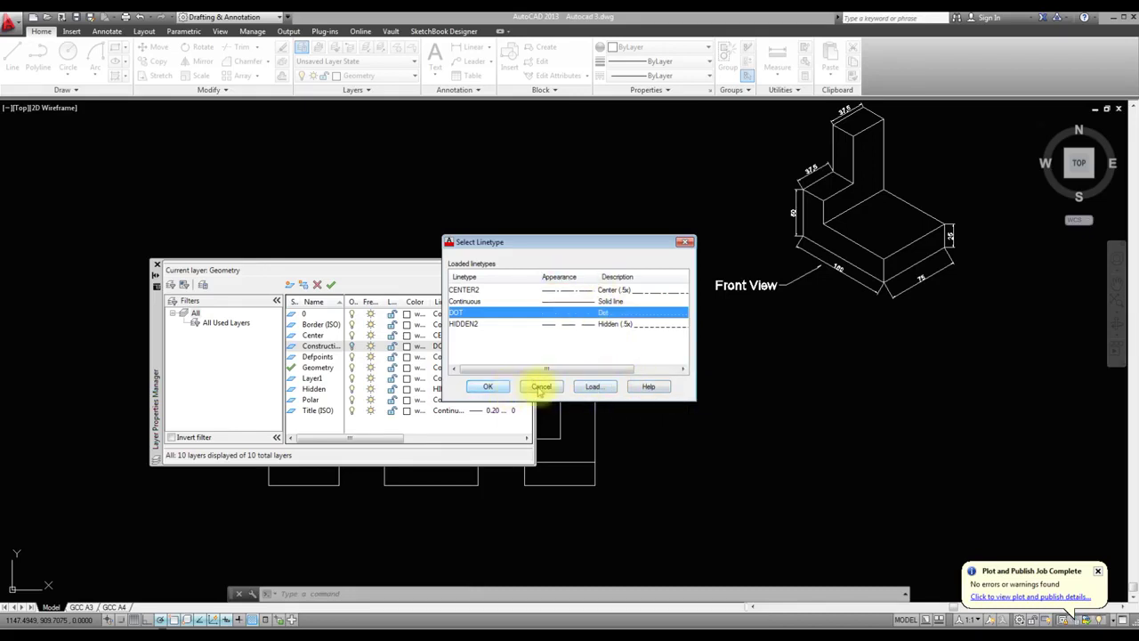
left_click(482, 387)
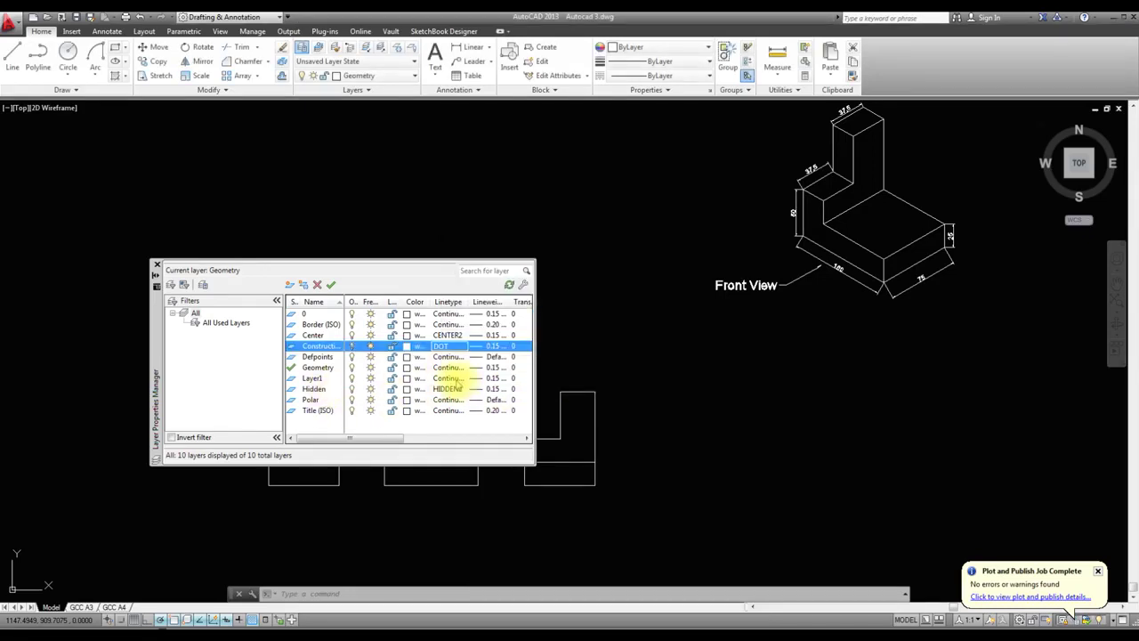
- Browse the dashed, dot and hidden linetypes available to load for the new layer, and leave without loading any
left_click(450, 379)
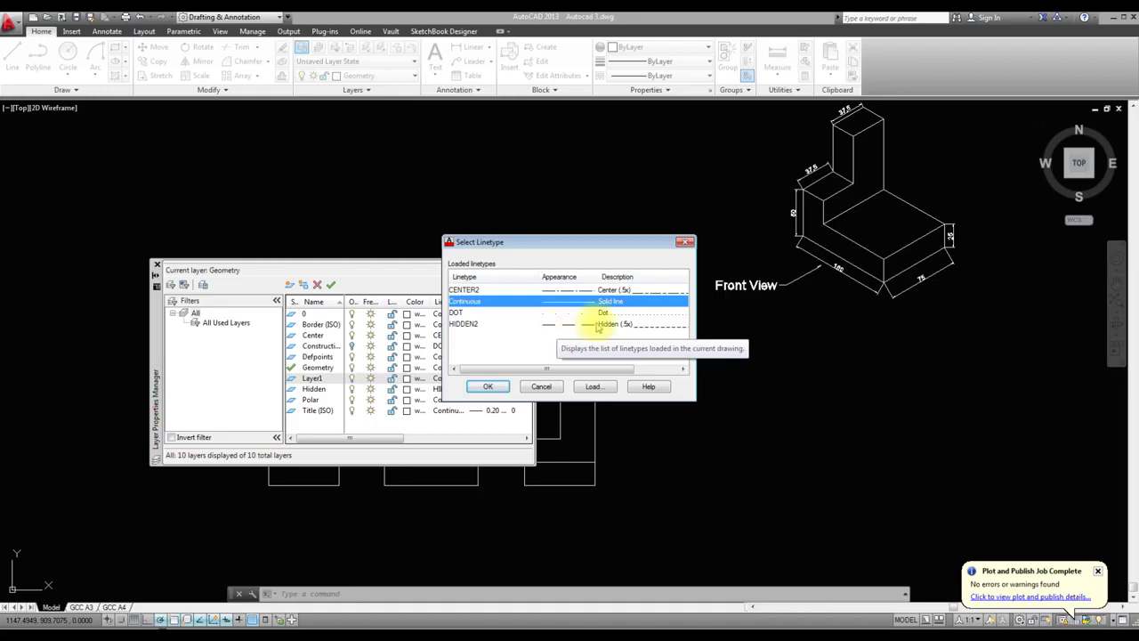
left_click(594, 386)
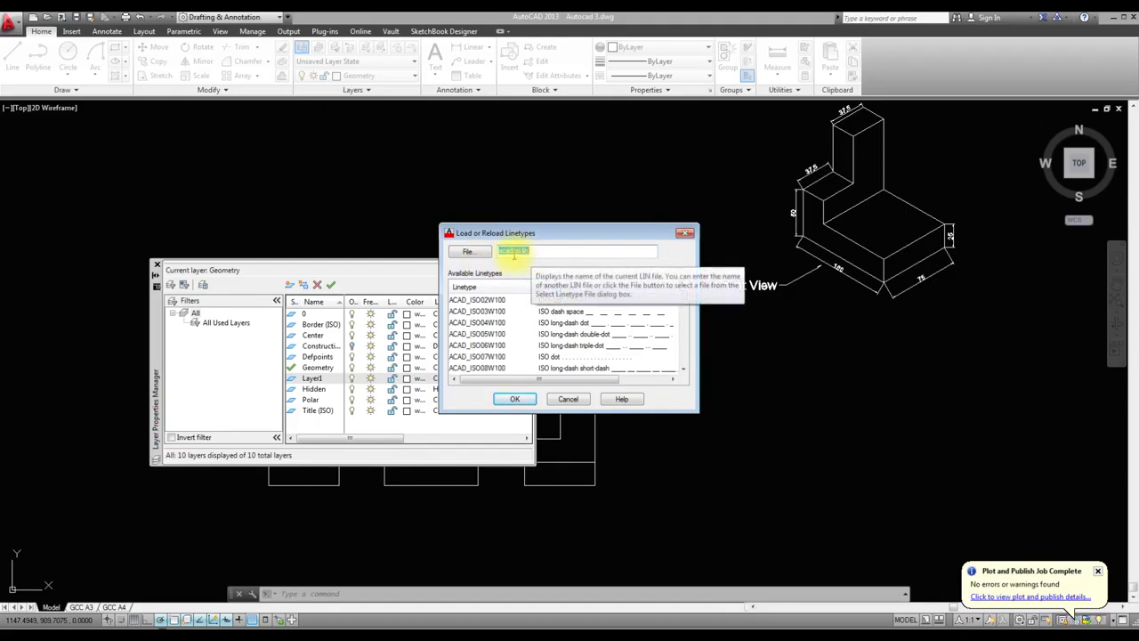
scroll(683, 299, "down", 1)
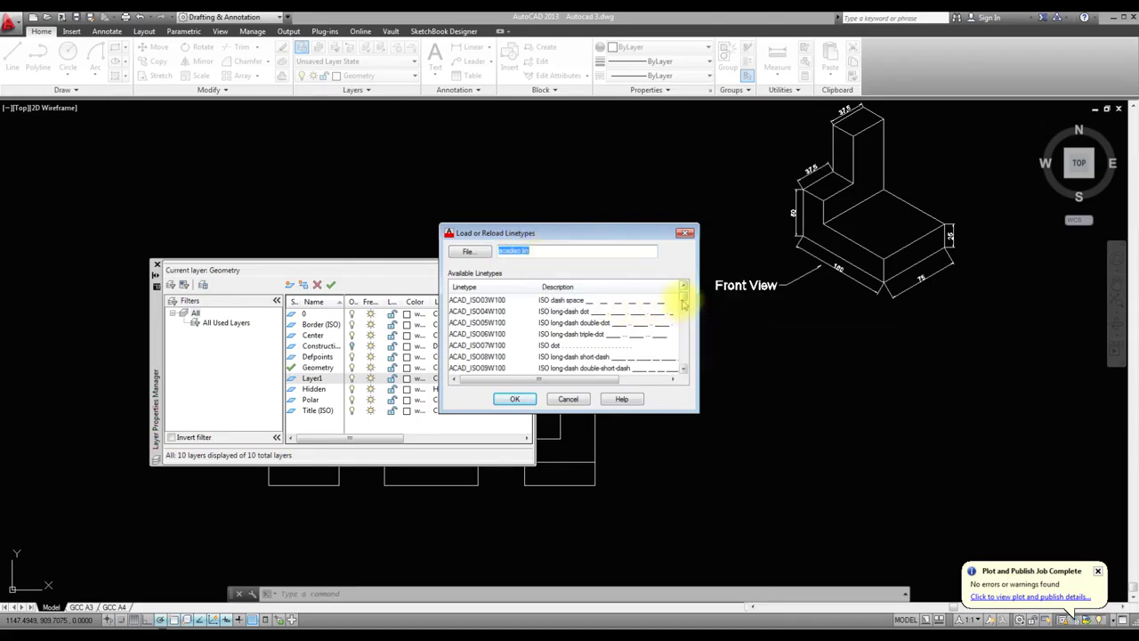
scroll(683, 303, "down", 5)
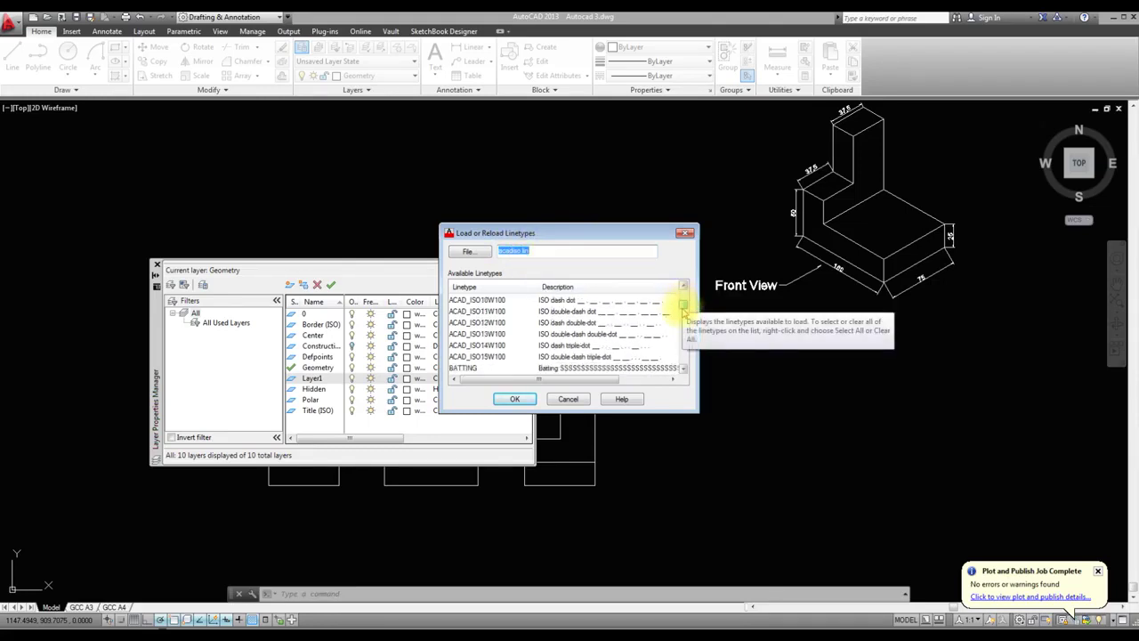
scroll(684, 319, "down", 3)
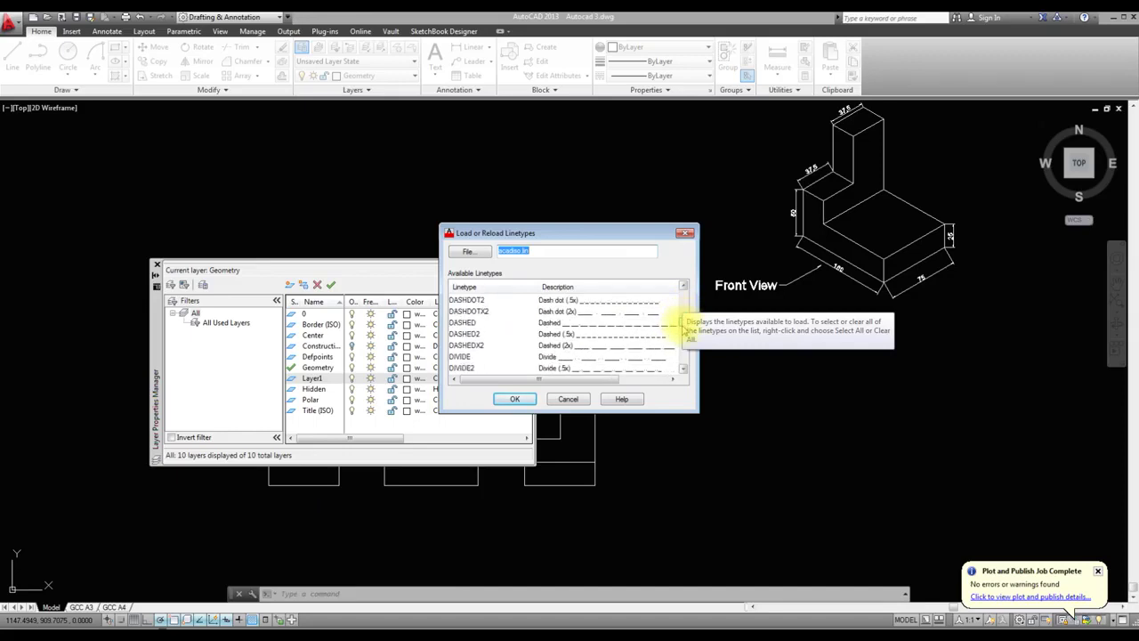
scroll(684, 329, "down", 4)
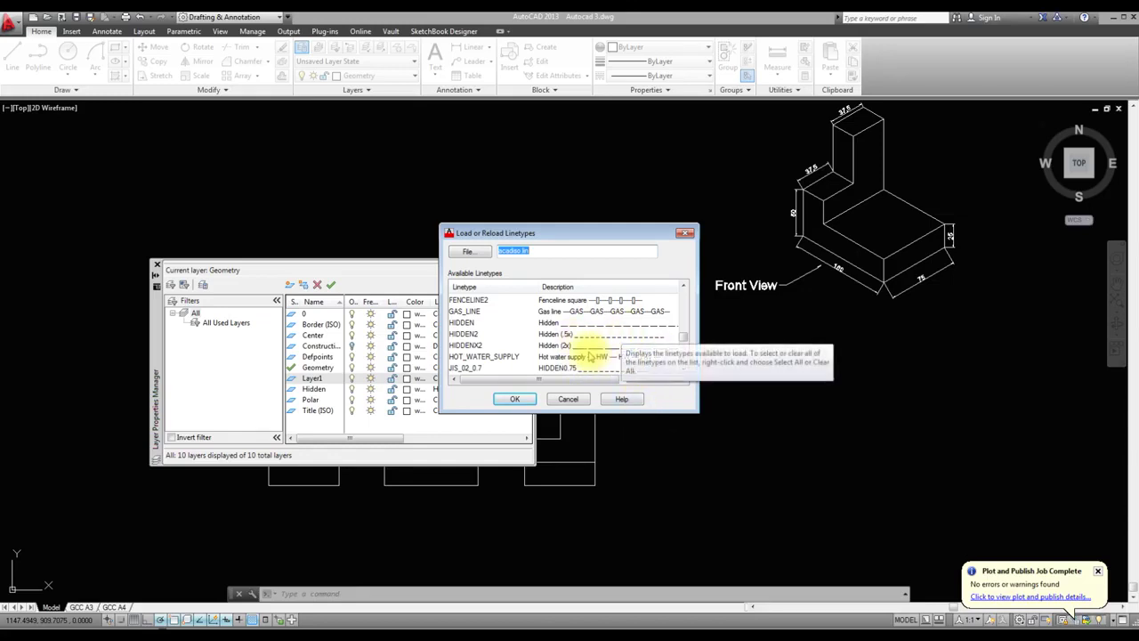
left_click_drag(684, 338, 682, 329)
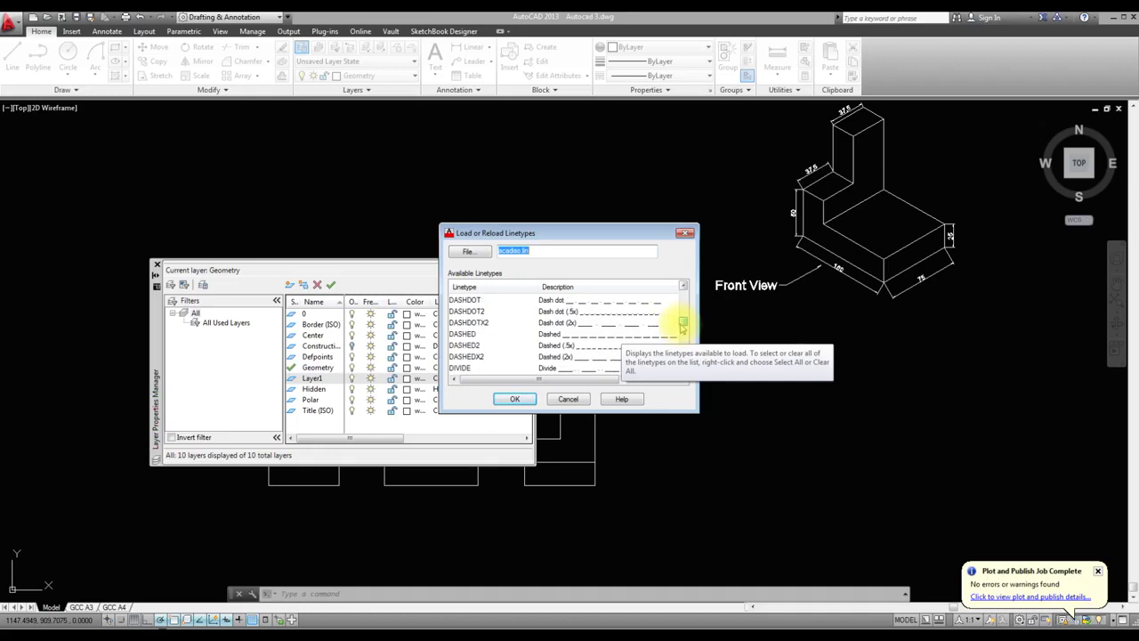
mouse_move(683, 328)
left_mouse_down()
mouse_move(692, 300)
mouse_move(683, 328)
left_mouse_up()
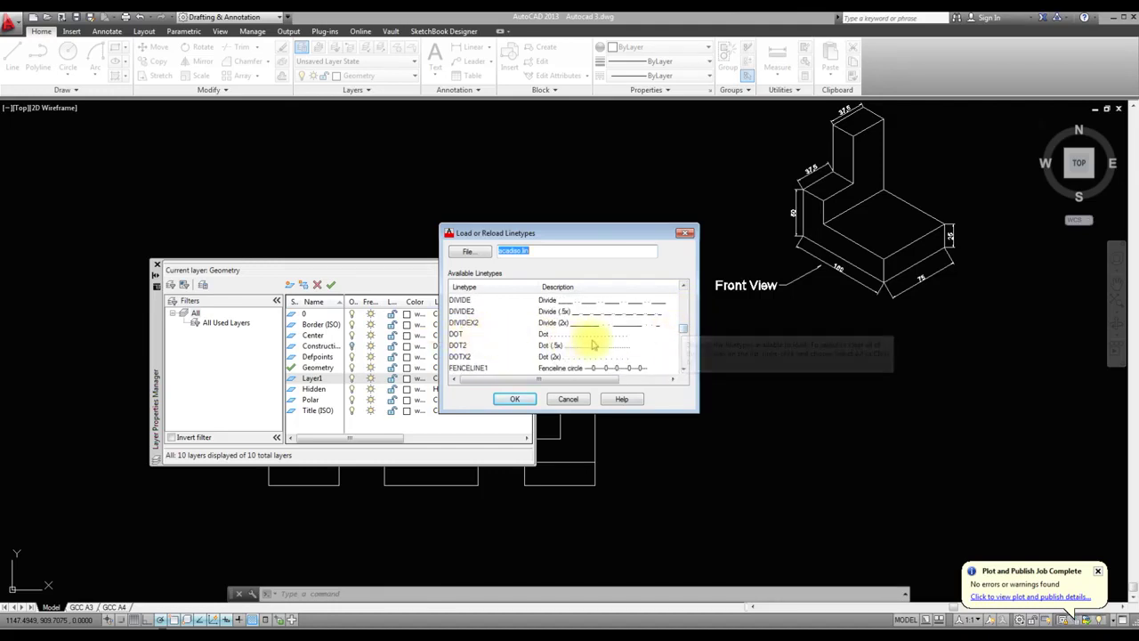
left_click(566, 398)
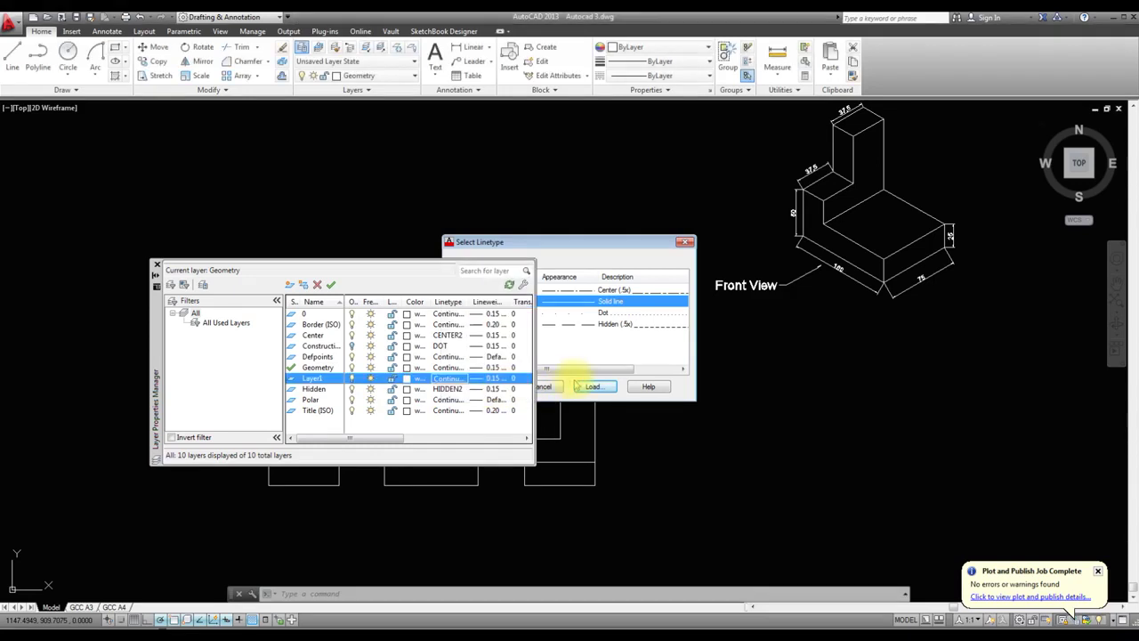
left_click(492, 387)
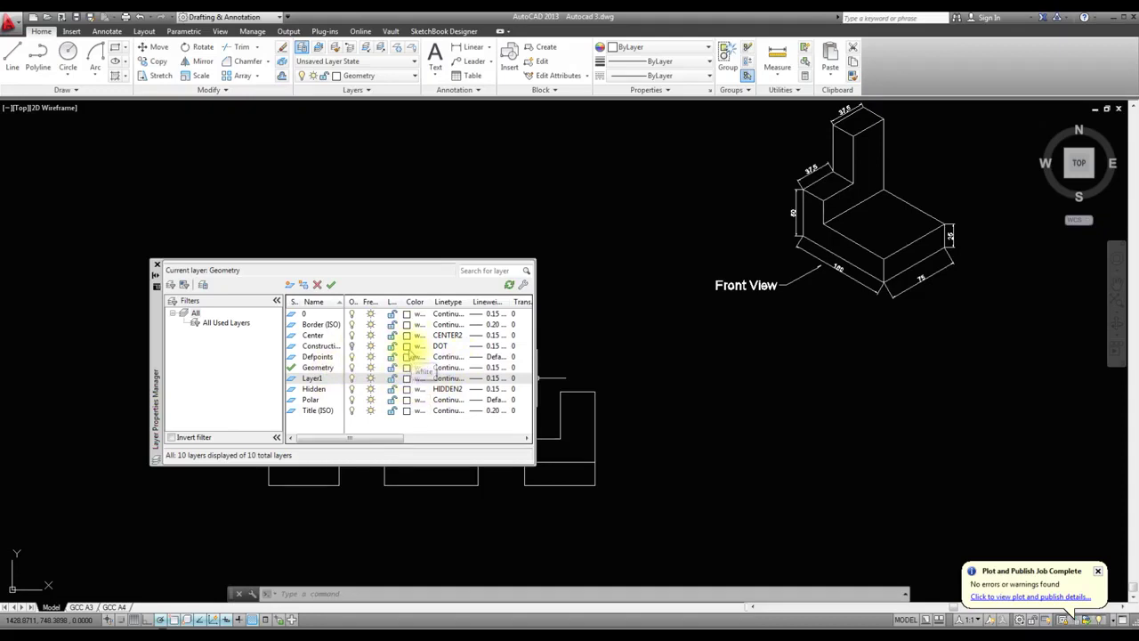
- Set the Construction layer's color to green, index 90, and close the layer properties
left_click(406, 347)
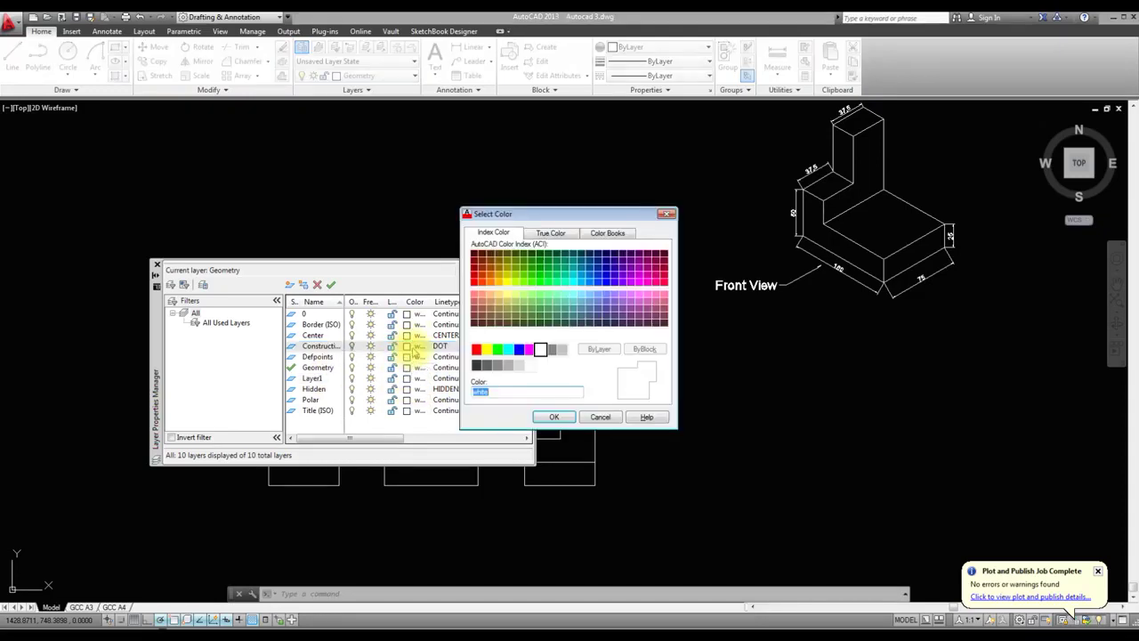
left_click(539, 281)
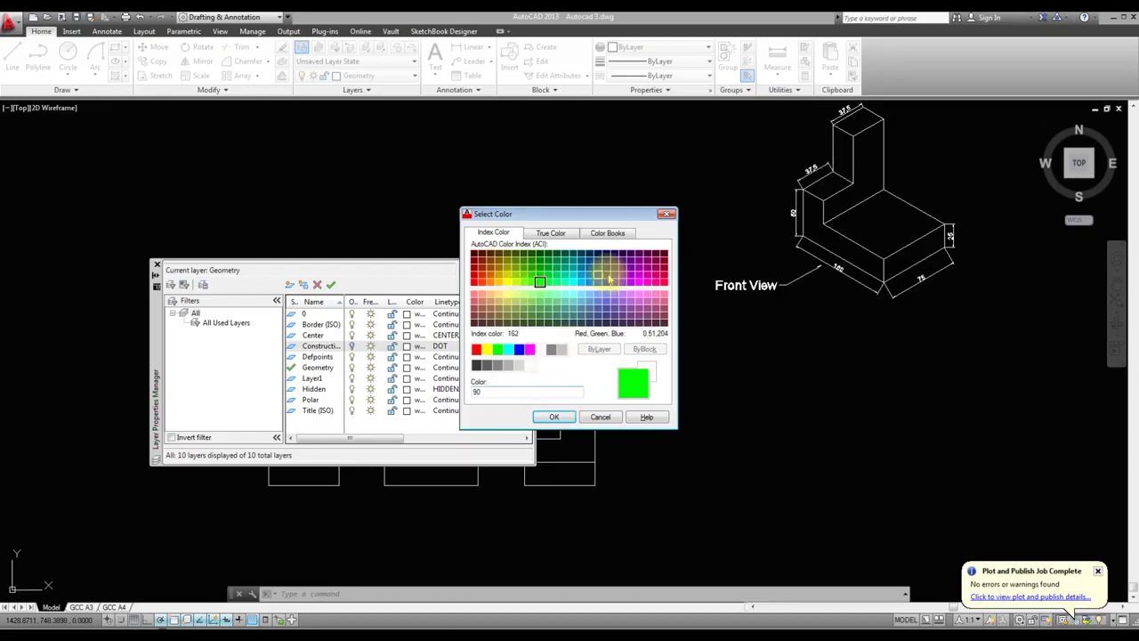
left_click(553, 416)
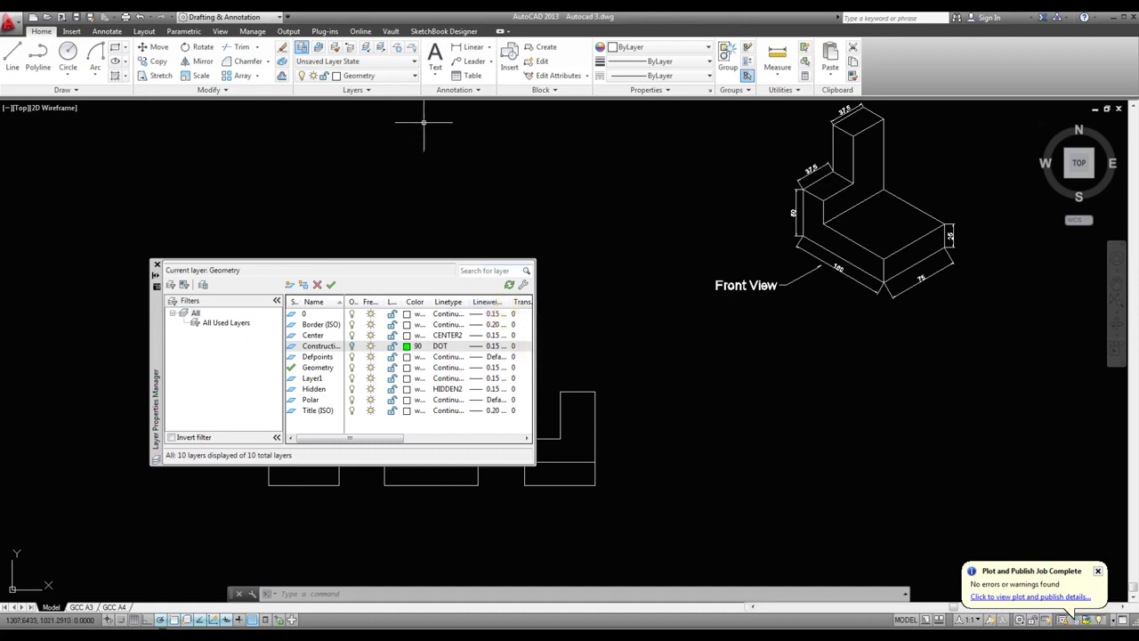
left_click(157, 264)
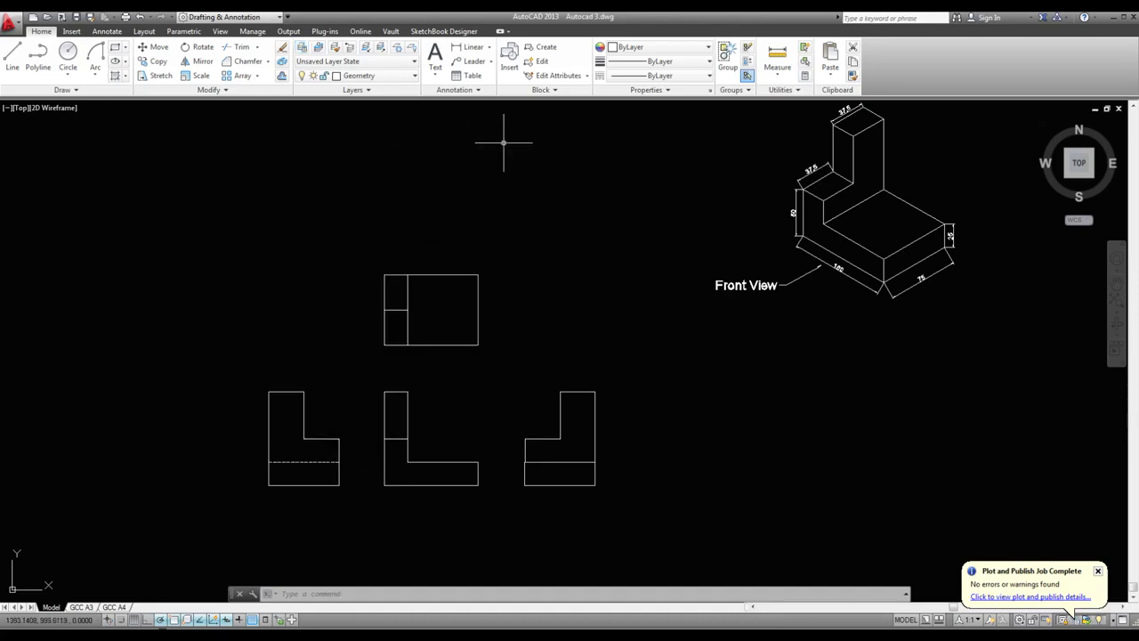
- Turn on the Construction layer to check its green projection lines, and turn it off again
left_click(404, 78)
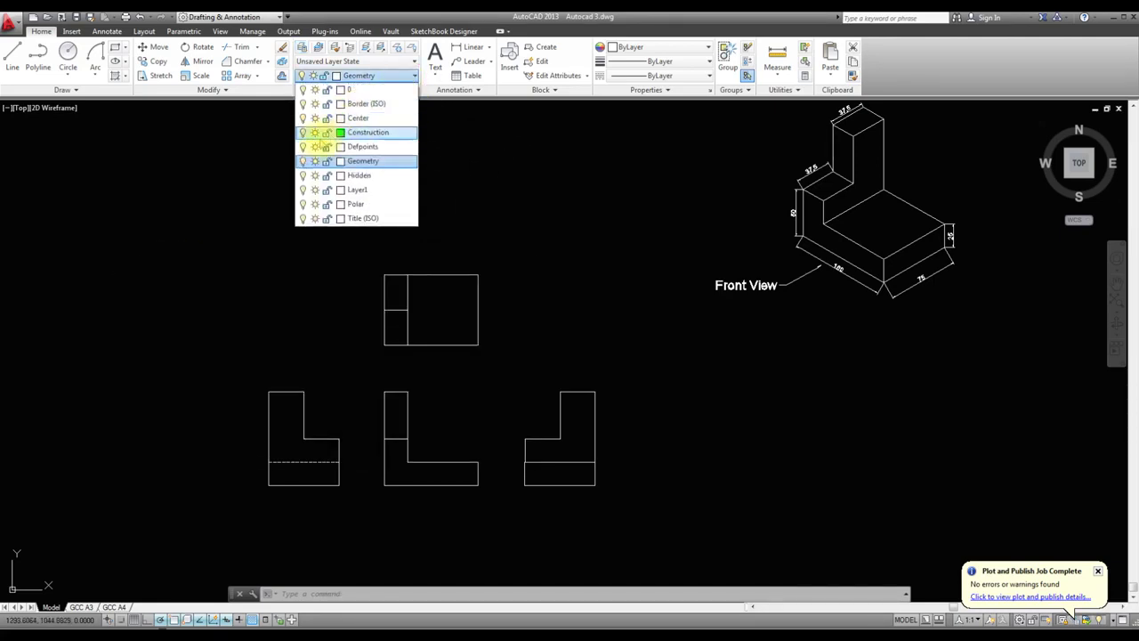
left_click(302, 133)
left_click(579, 306)
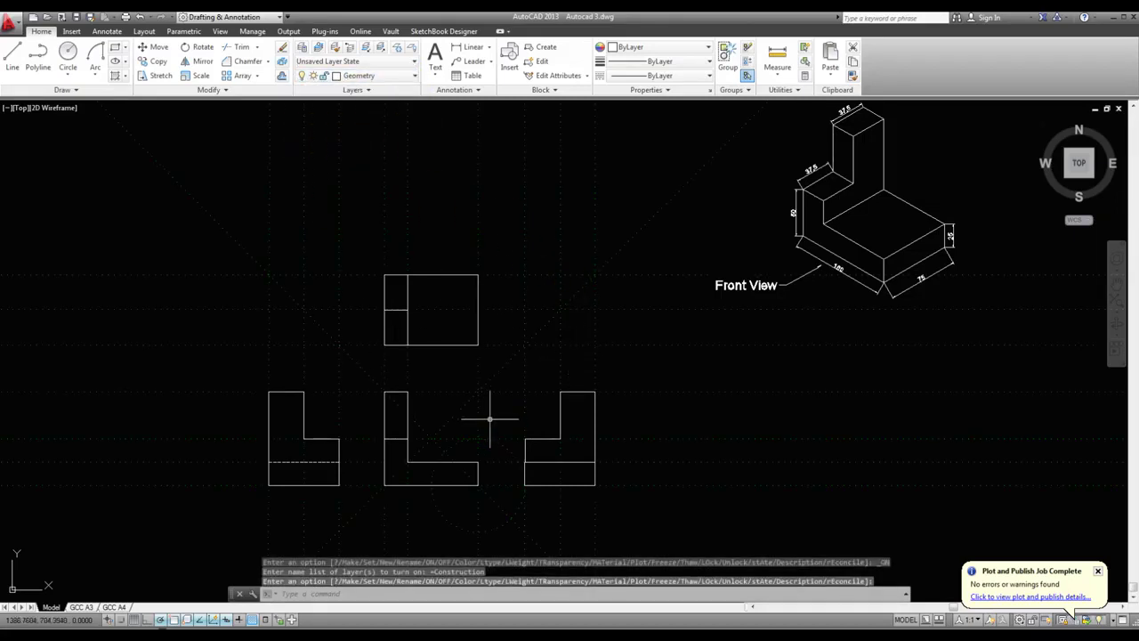
left_click(402, 76)
left_click(303, 132)
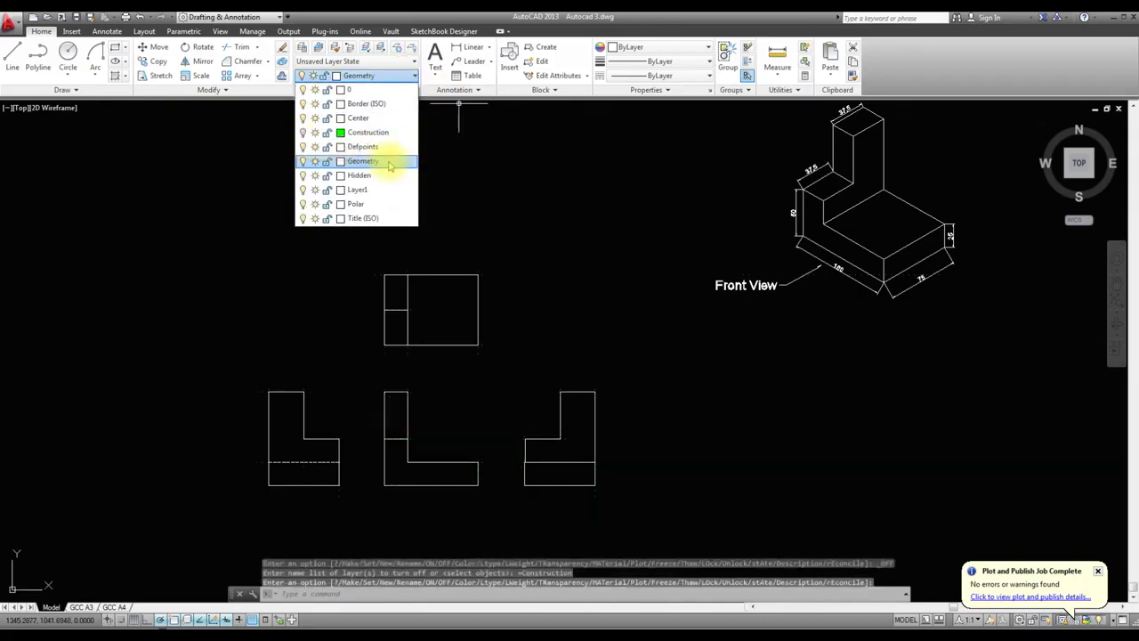
left_click(448, 237)
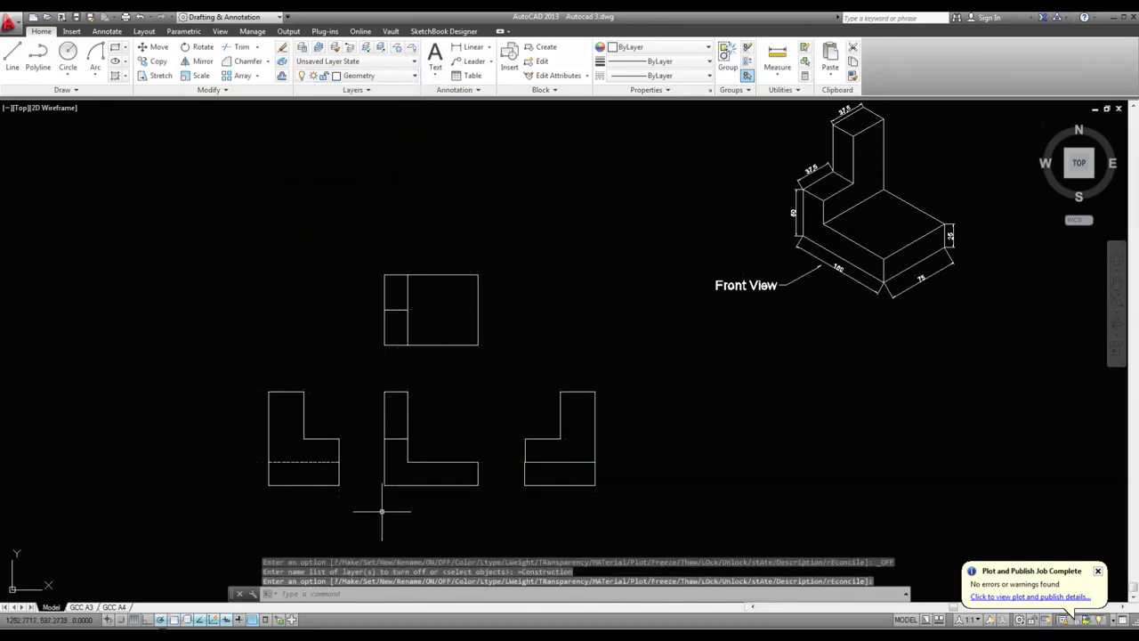
scroll(338, 529, "up", 2)
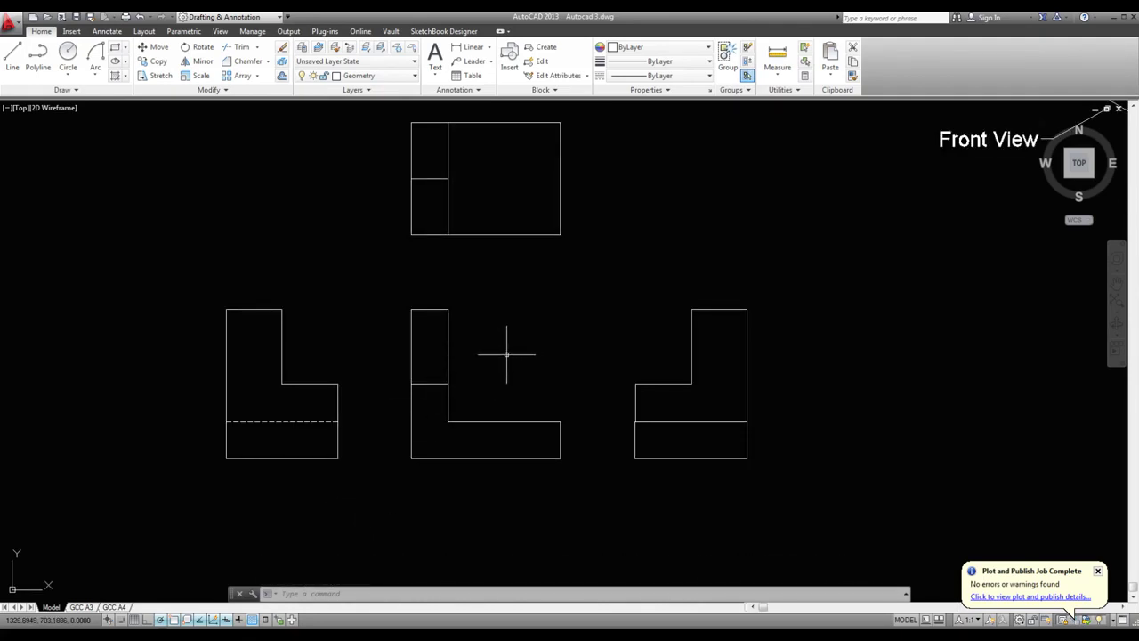
left_click(406, 76)
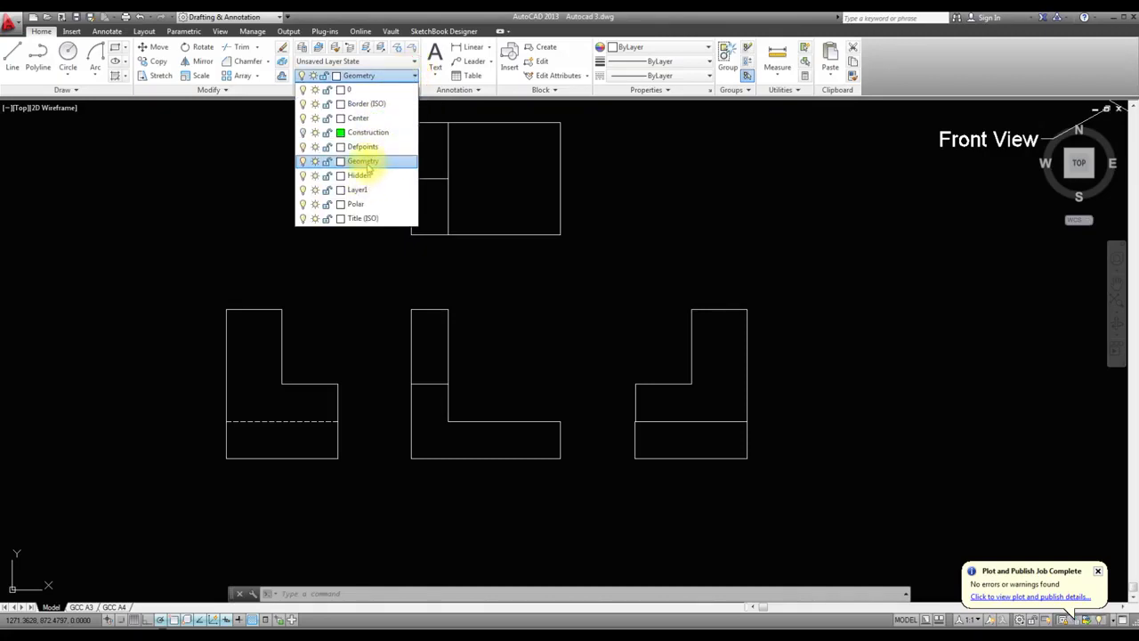
left_click(417, 308)
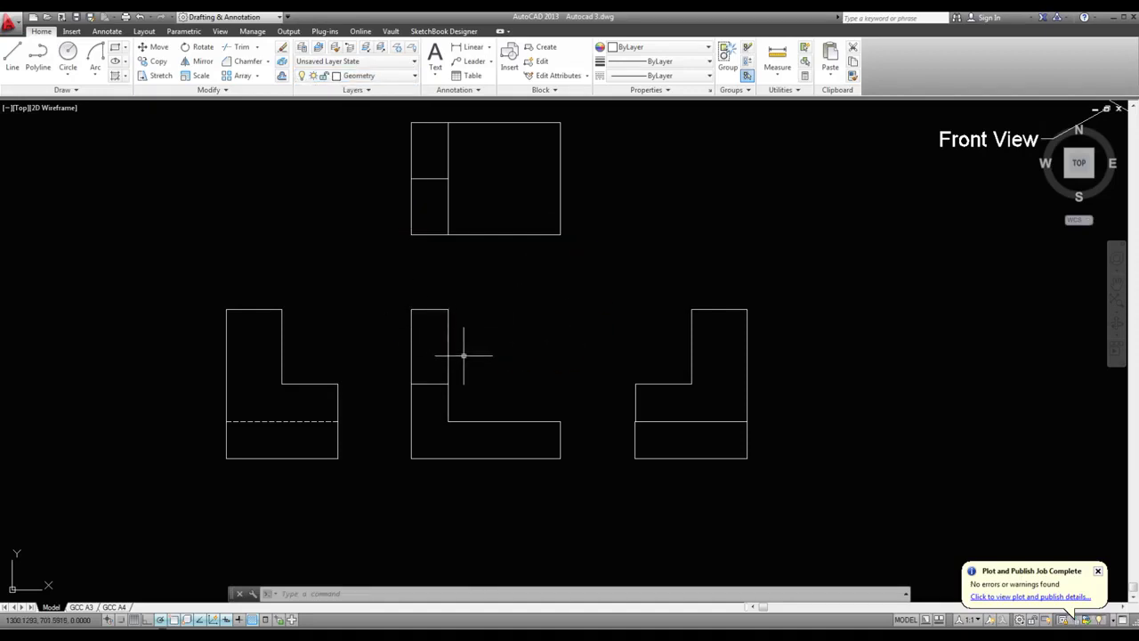
scroll(463, 355, "down", 2)
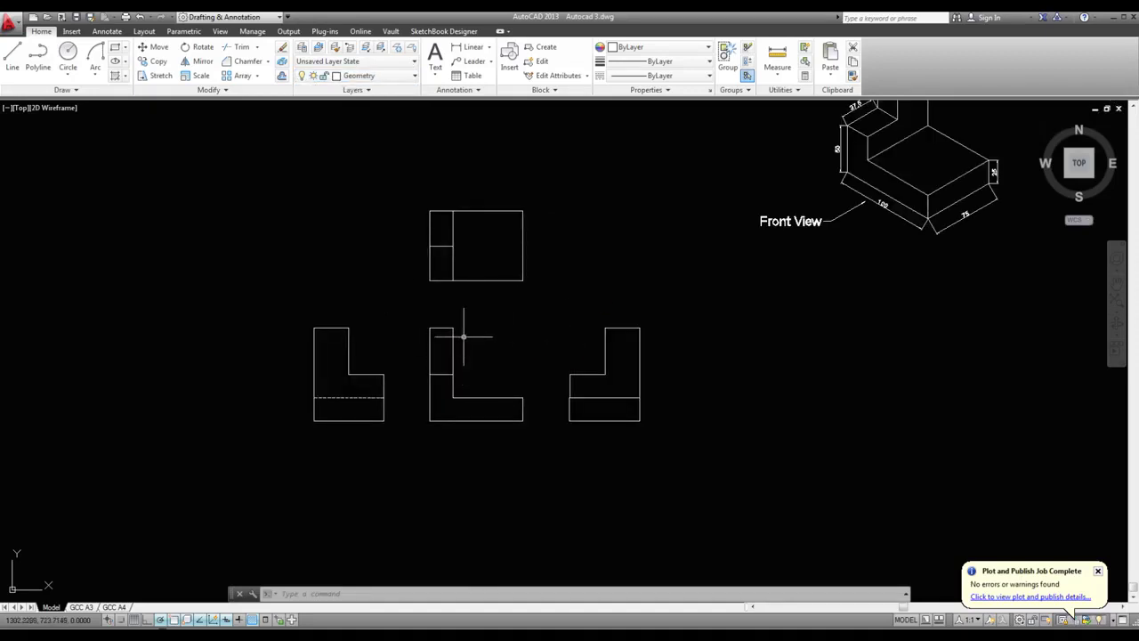
scroll(467, 334, "down", 1)
scroll(525, 267, "up", 1)
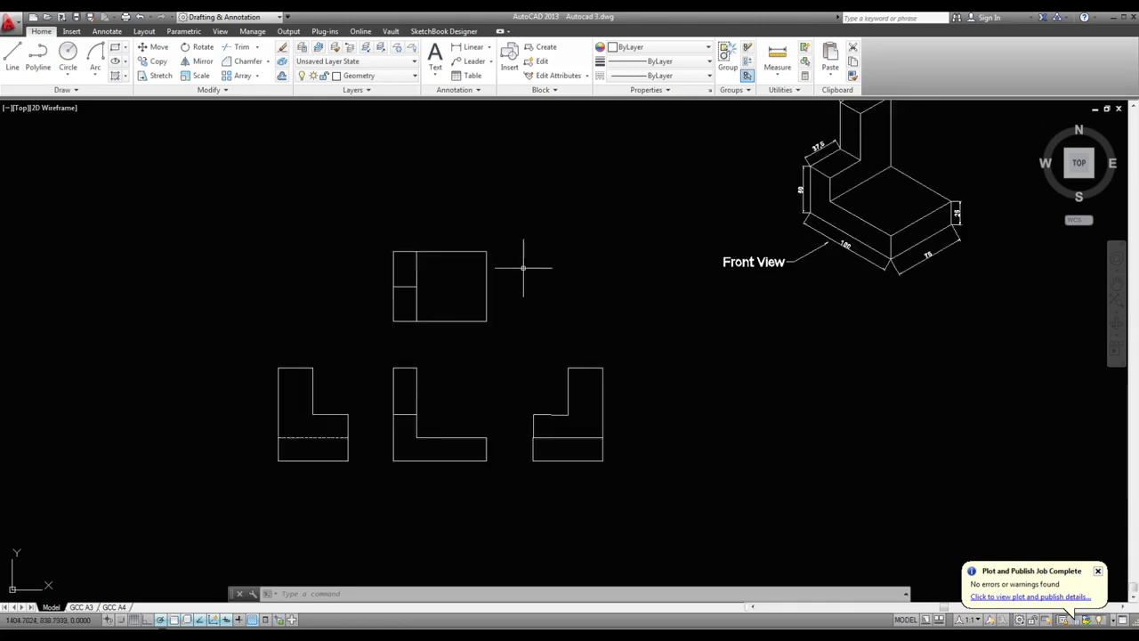